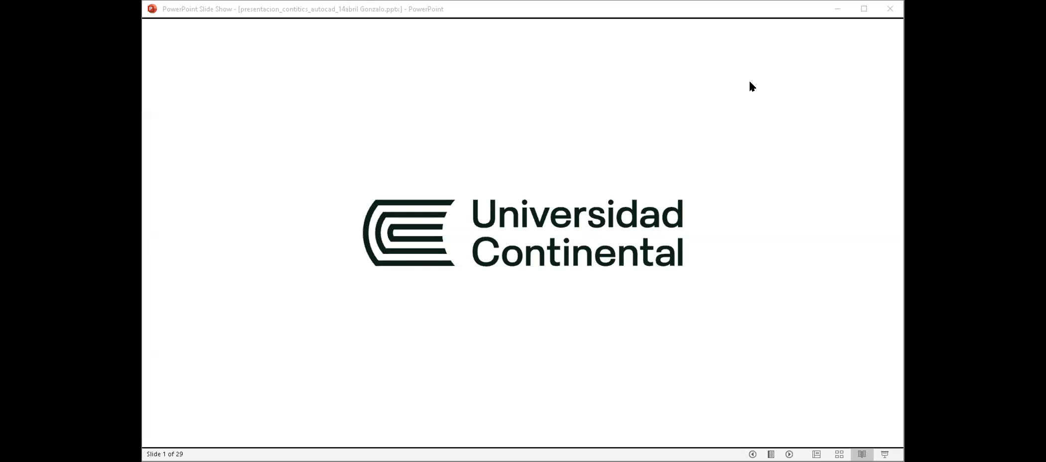
# Advance the slide show via the CONTI TICS DAY slide to slide 3, 'Cómo hacer uso de bloques paramétricos'.
pyautogui.click(592, 258)
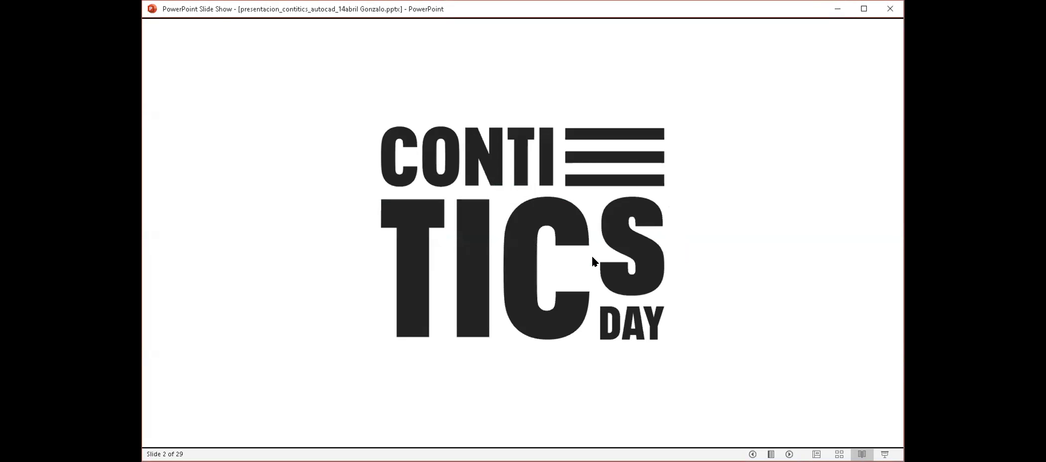
pyautogui.press('Right')
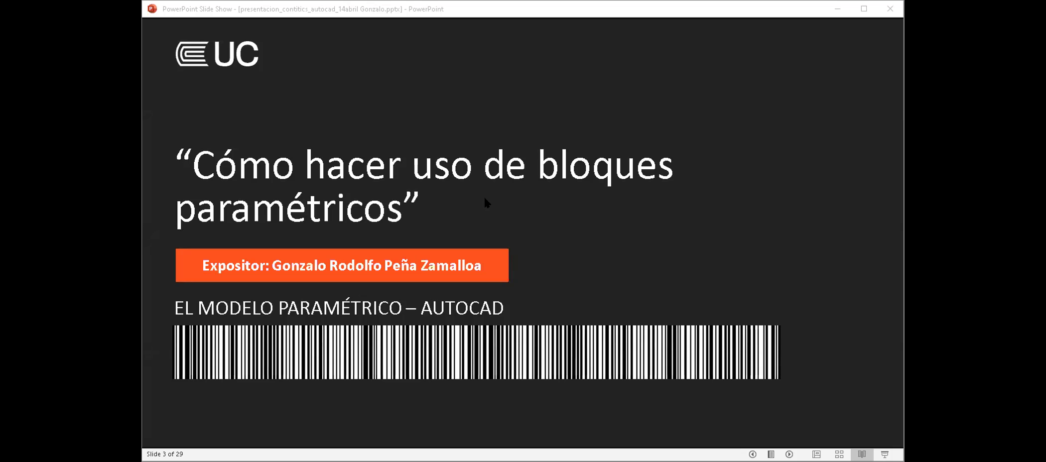
# Advance from slide 3 toward slide 4, the talk-topics list with the questioning photo.
pyautogui.click(486, 202)
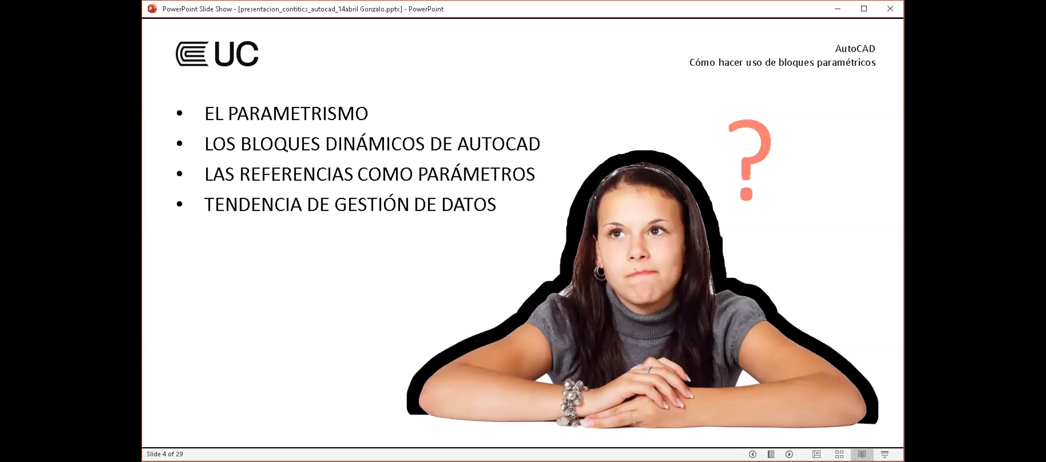
# Advance to slide 5, 'PARAMETRISMO – Modelo Lógico de la Gestión de la Información'.
pyautogui.press('Right')
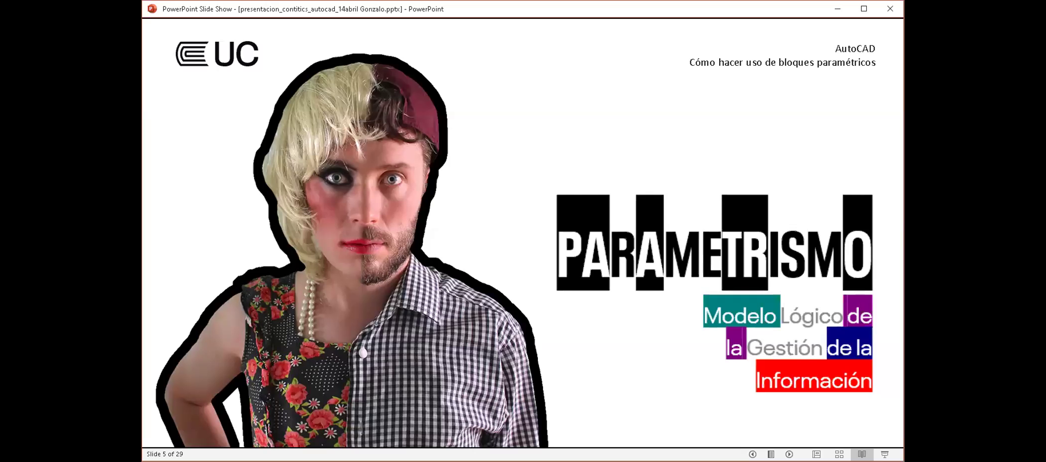
# Advance to slide 6, the textured concrete wall photo with the UC logo.
pyautogui.press('Right')
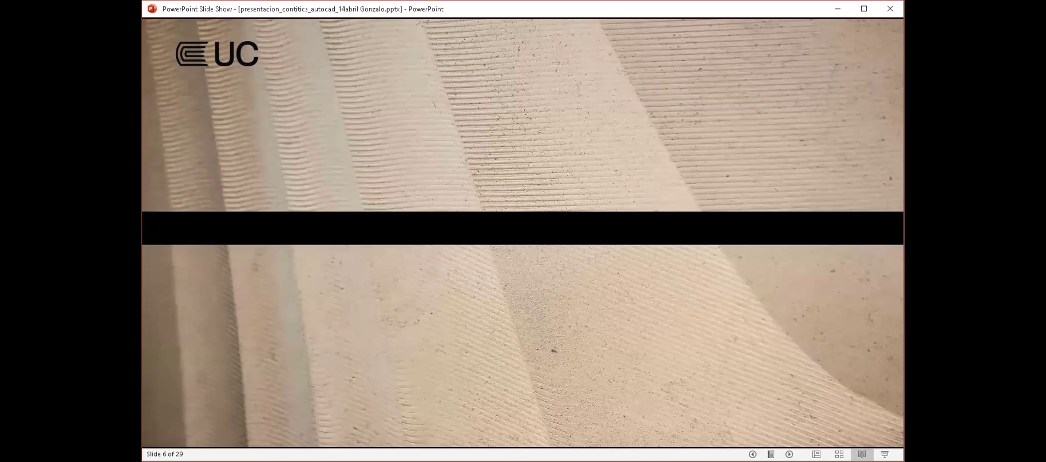
# Advance to slide 7, '¿Qué utilizar?', balancing Diseño against Estandarización beside BIM levels.
pyautogui.press('Right')
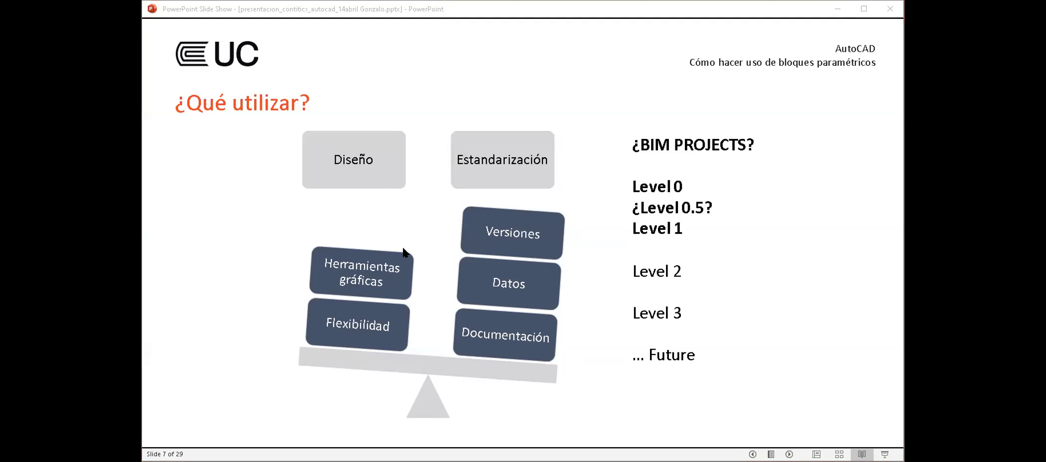
pyautogui.click(431, 7)
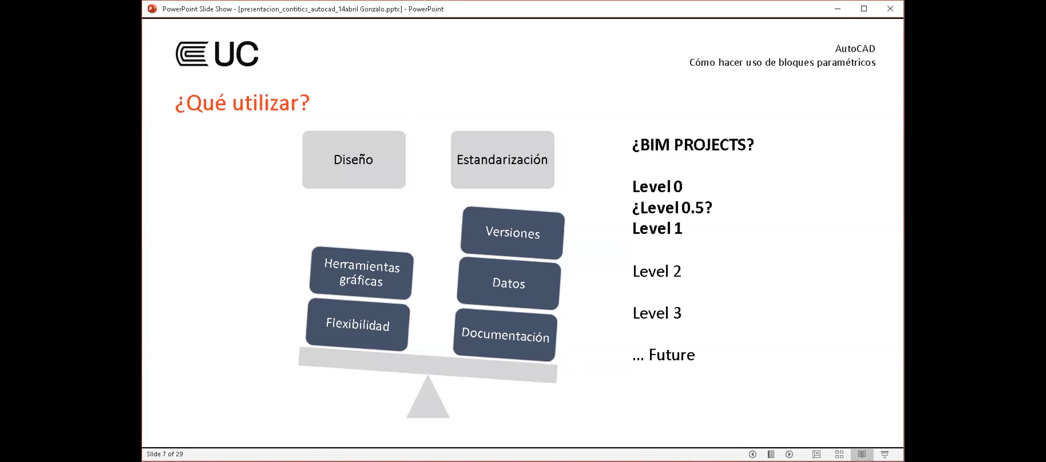
# Advance past the design project data slide to slide 9, 'HÁBITOS'.
pyautogui.press('Right')
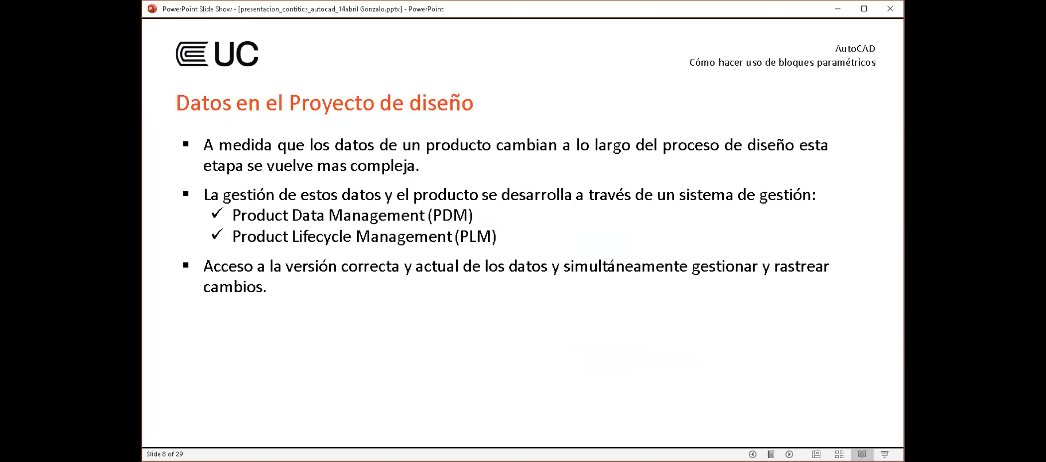
pyautogui.press('Right')
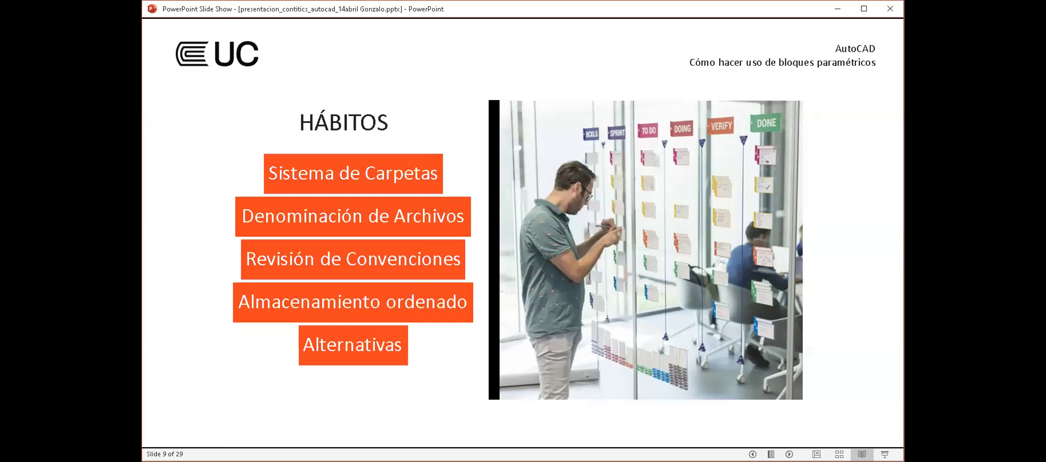
# Move past the kanban board photo to slide 11, the paper-buried office.
pyautogui.press('Right')
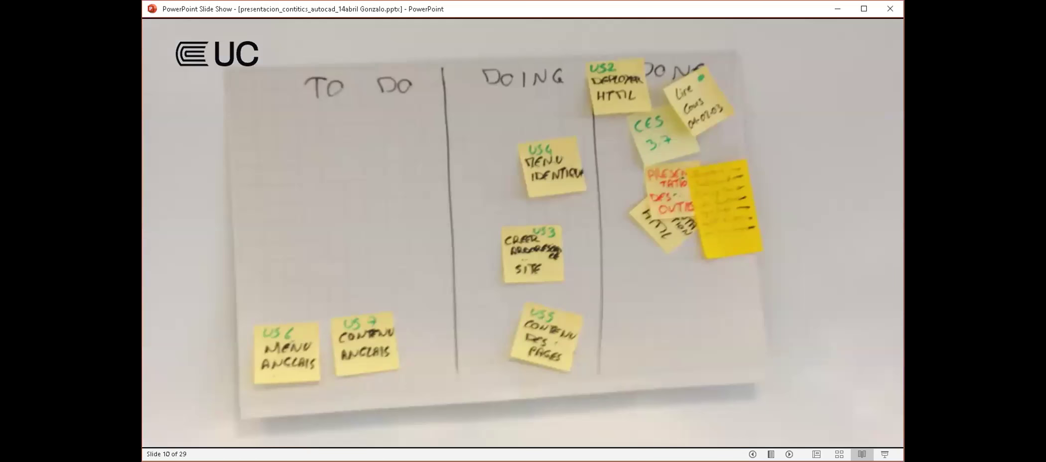
pyautogui.press('Left')
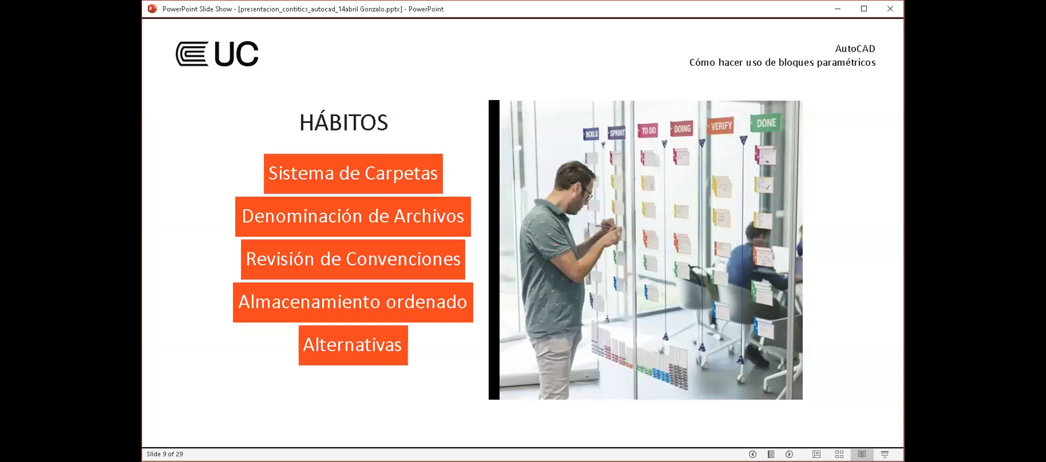
pyautogui.press('Right')
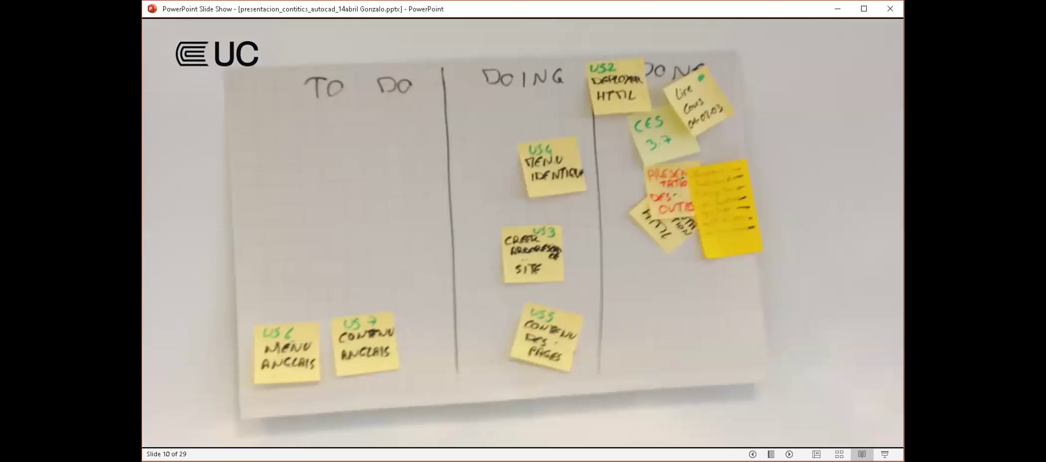
pyautogui.press('Right')
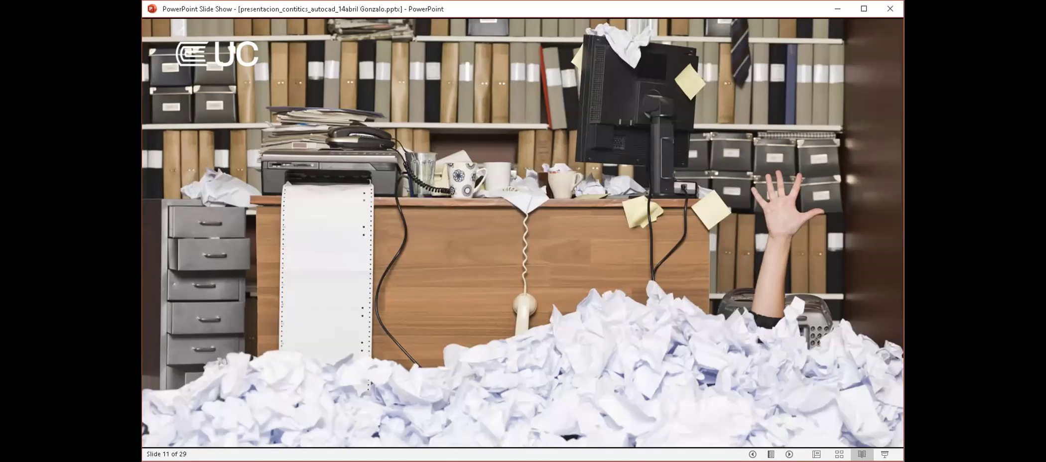
# Advance to slide 13, 'Bloques y parámetros en AutoCAD', with the CAD Database diagram.
pyautogui.press('Right')
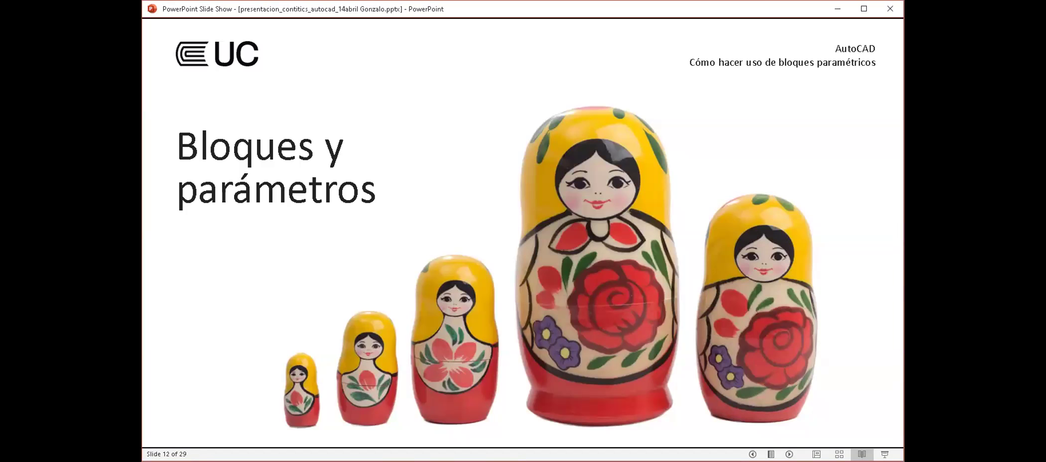
pyautogui.press('Right')
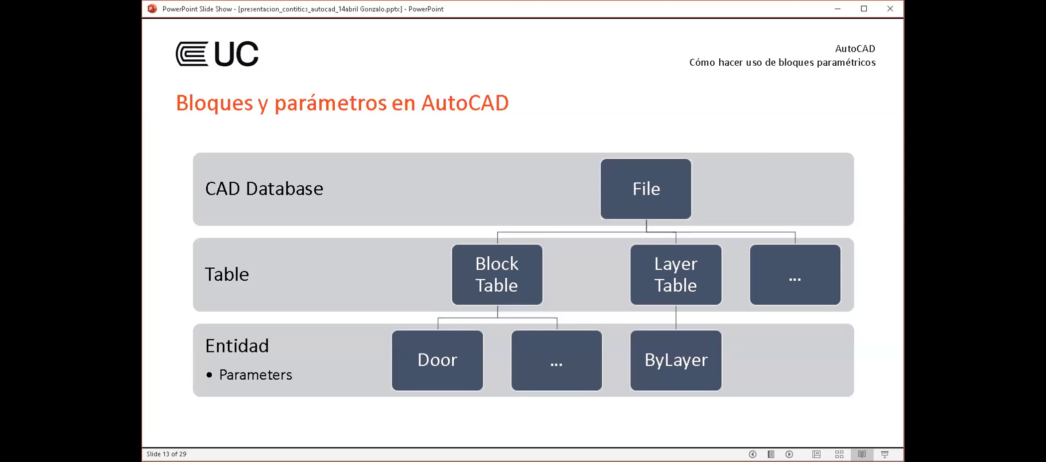
# Advance toward slide 14, 'Parámetros de bloque y layers'.
pyautogui.press('Right')
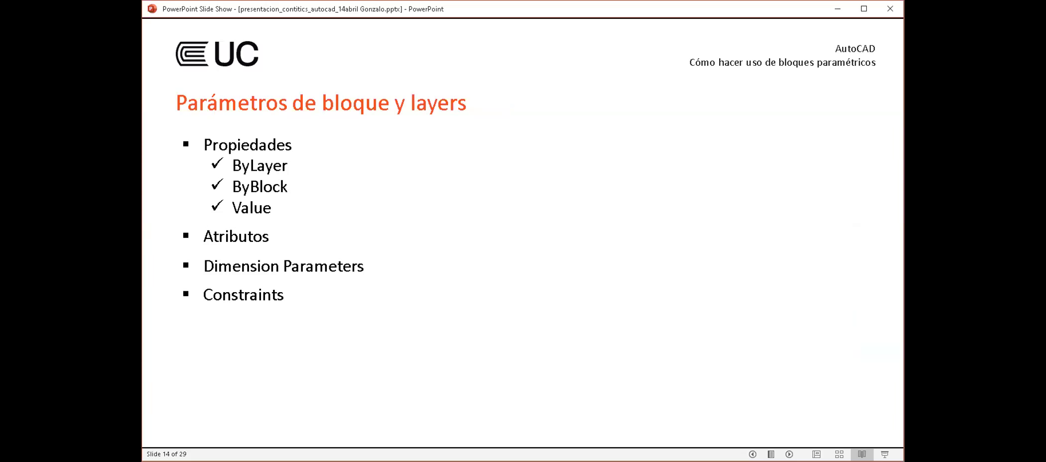
# Browse slides 15–16, then land on slide 17 comparing Revit door categories, families and types.
pyautogui.press('Right')
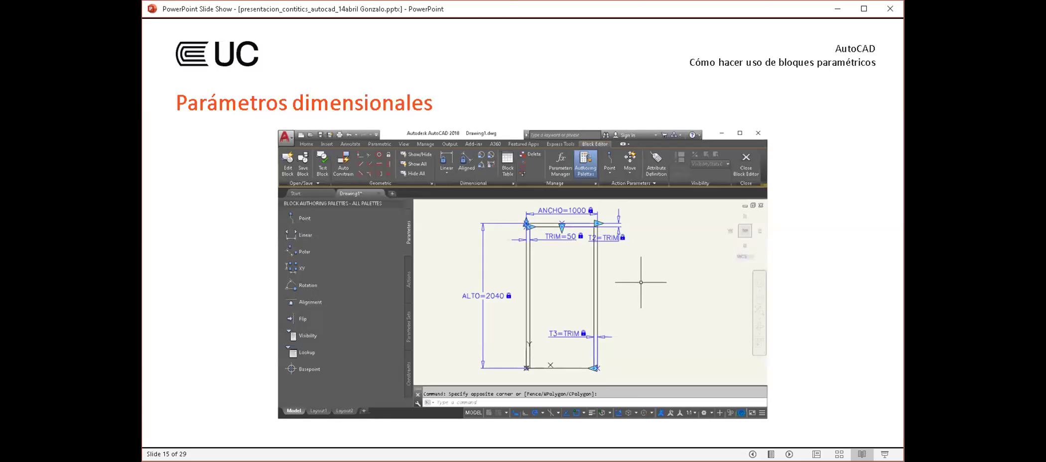
pyautogui.press('Right')
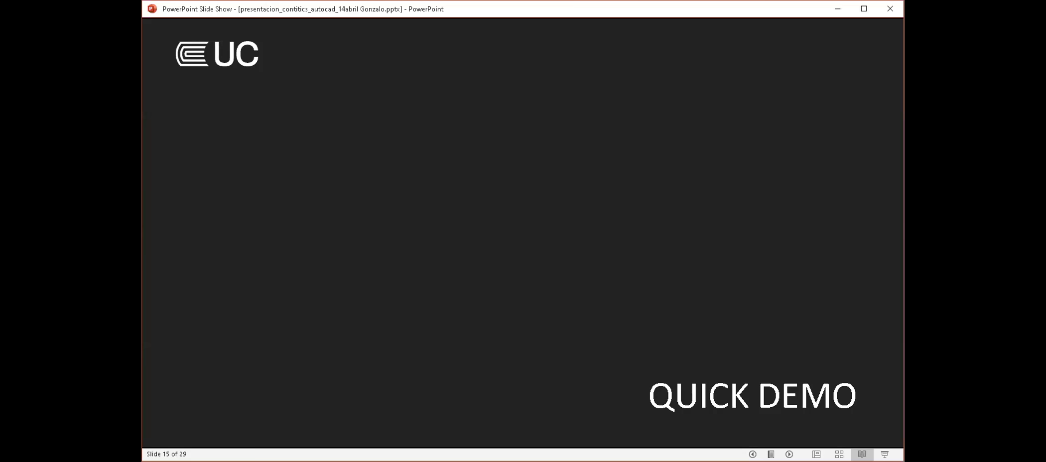
pyautogui.press('Left')
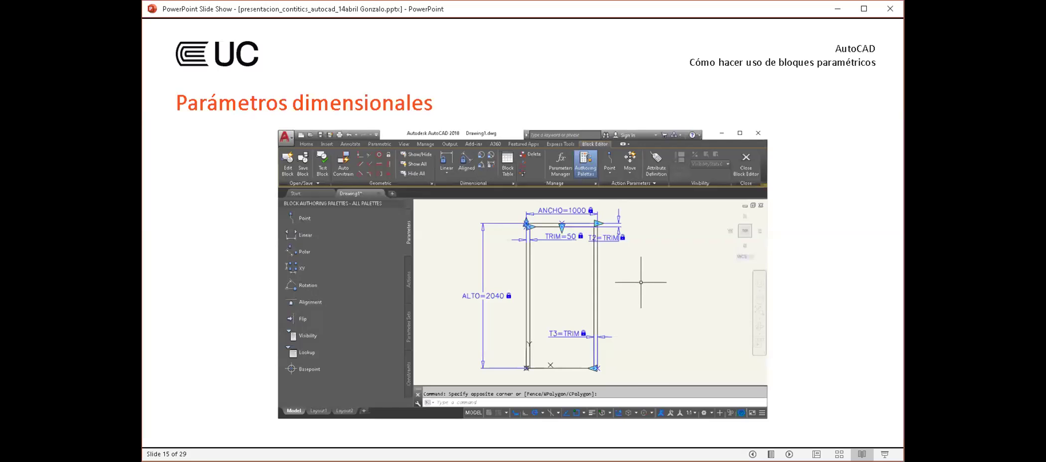
pyautogui.press('Left')
pyautogui.press('Right')
pyautogui.press('Right')
pyautogui.press('Right')
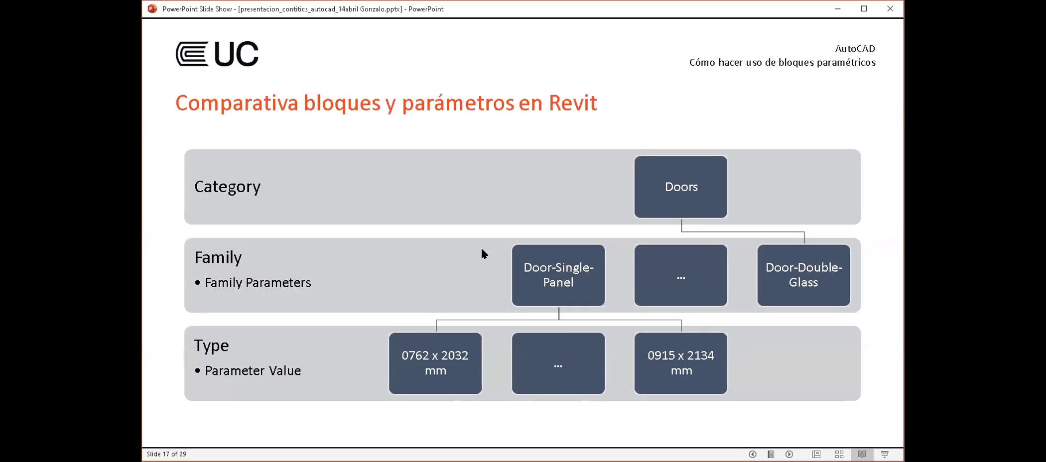
# Flip between slides 13 and 17, ending on slide 13 'Bloques y parámetros en AutoCAD'.
pyautogui.press('Left')
pyautogui.press('Left')
pyautogui.press('Left')
pyautogui.press('Left')
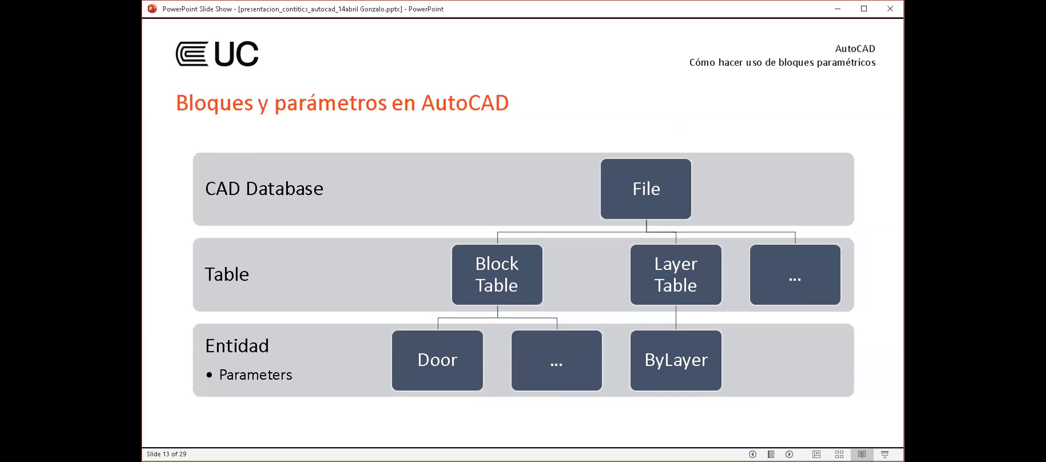
pyautogui.press('Right')
pyautogui.press('Right')
pyautogui.press('Right')
pyautogui.press('Right')
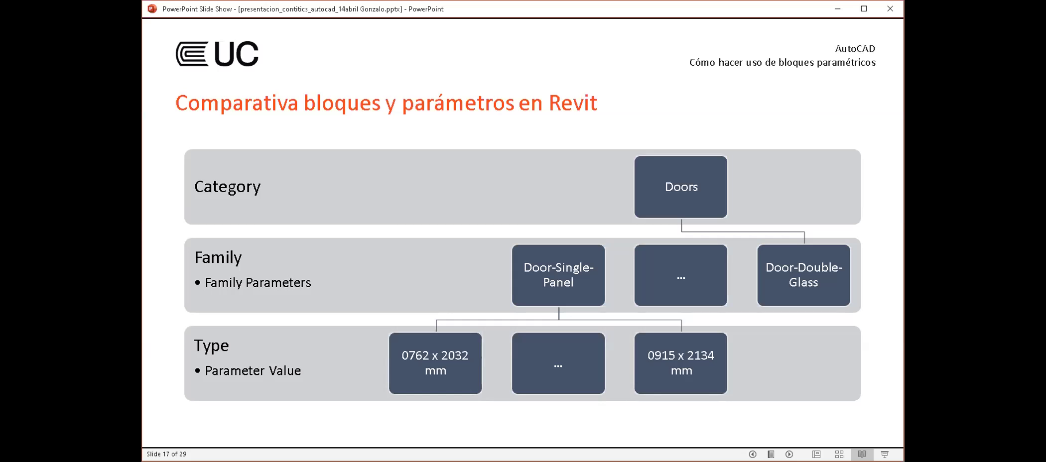
pyautogui.press('Left')
pyautogui.press('Left')
pyautogui.press('Left')
pyautogui.press('Left')
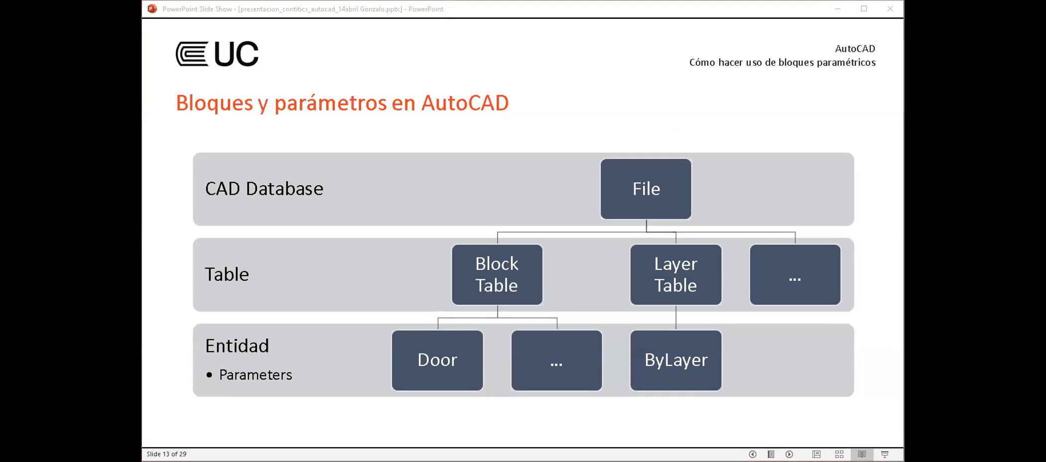
# Bring the PowerPoint slideshow window back into focus.
pyautogui.click(802, 94)
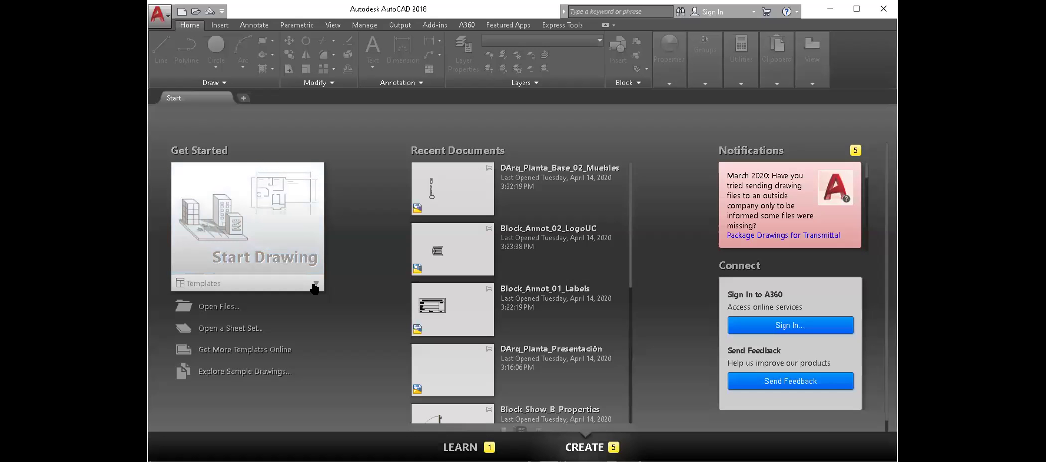
# Start a new blank drawing and turn the grid off with F7.
pyautogui.click(315, 283)
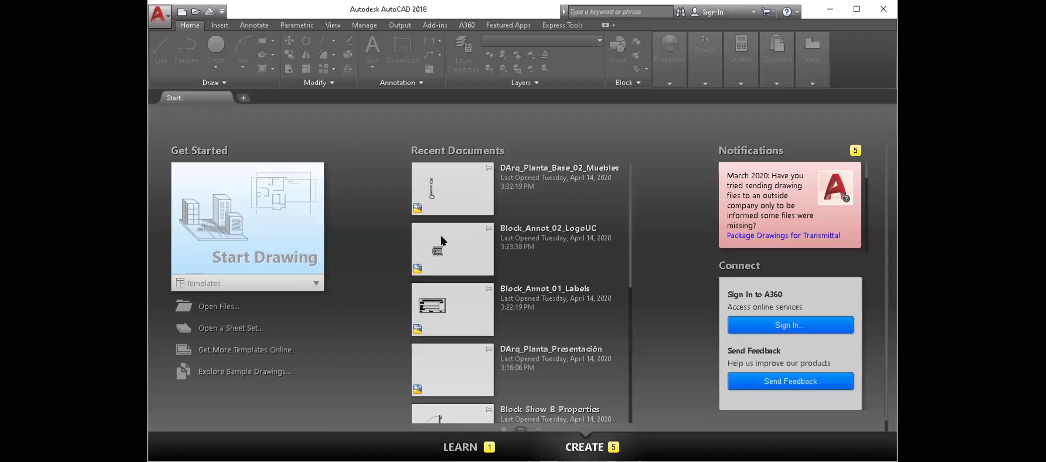
pyautogui.press('F7')
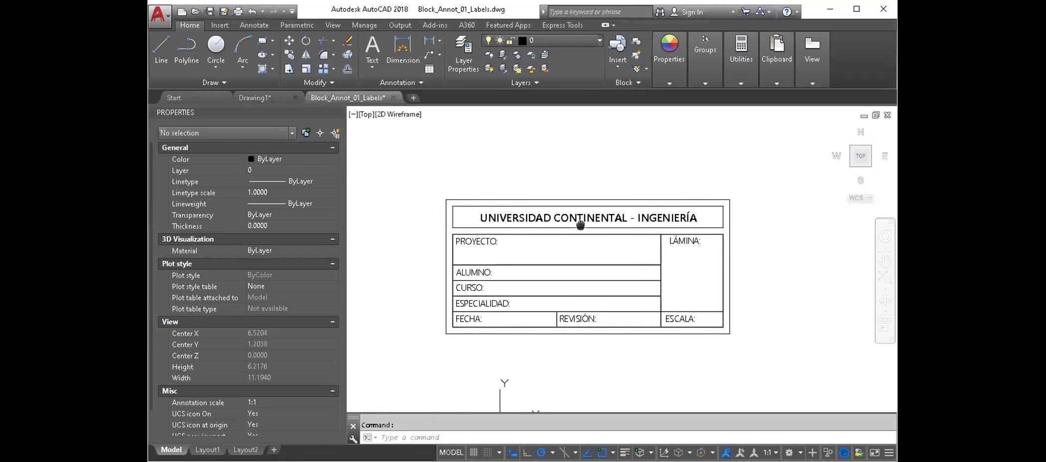
# Zoom in and select the title block, showing block reference Label at scale 1.25.
pyautogui.scroll(2, 558, 195)
pyautogui.scroll(1, 558, 195)
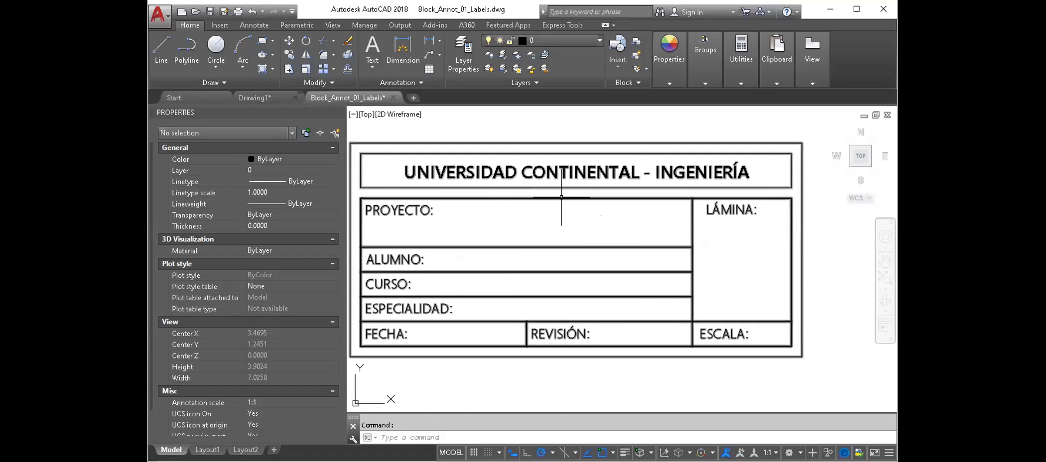
pyautogui.scroll(-2, 558, 196)
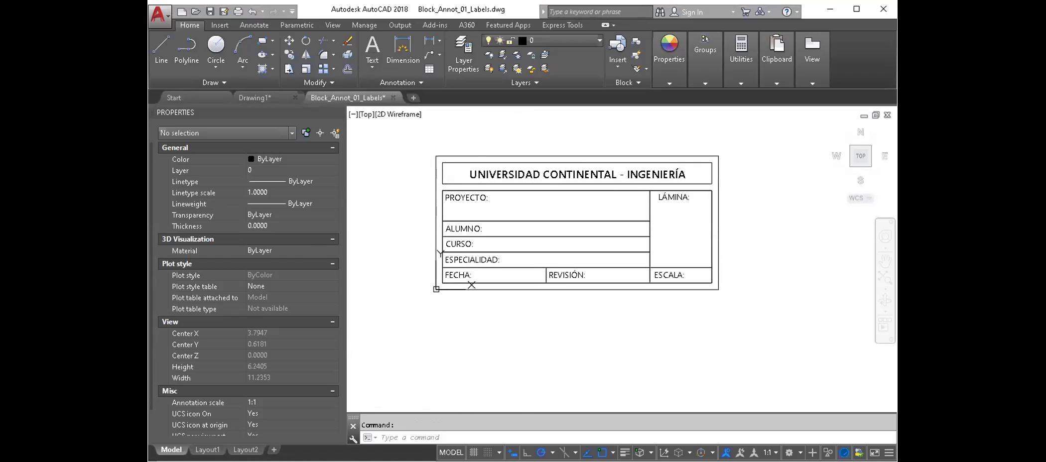
pyautogui.click(500, 221)
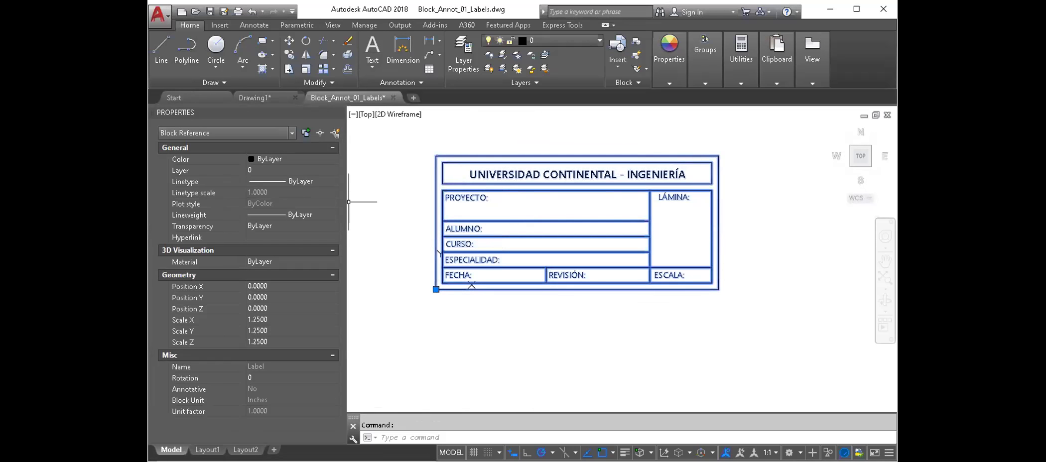
# Open the Label title block definition for editing and close the Properties palette.
pyautogui.doubleClick(519, 239)
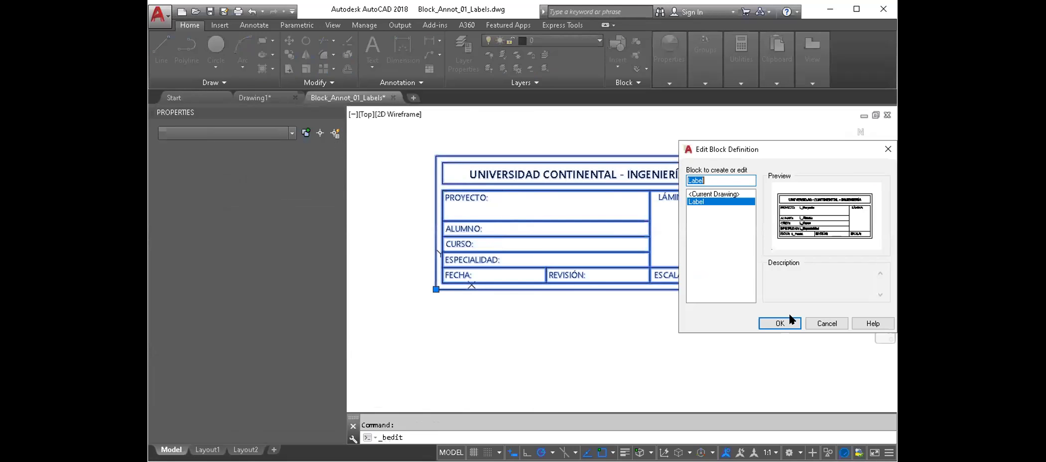
pyautogui.click(779, 323)
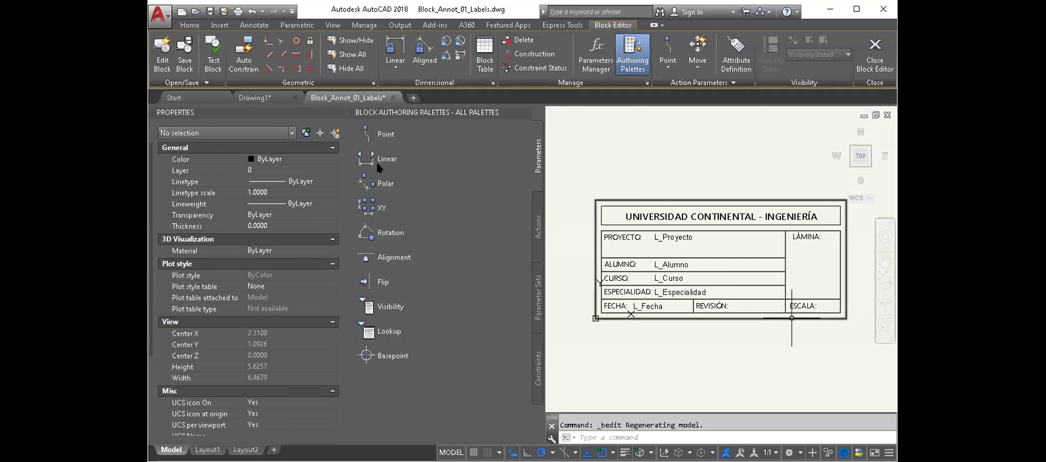
pyautogui.click(335, 107)
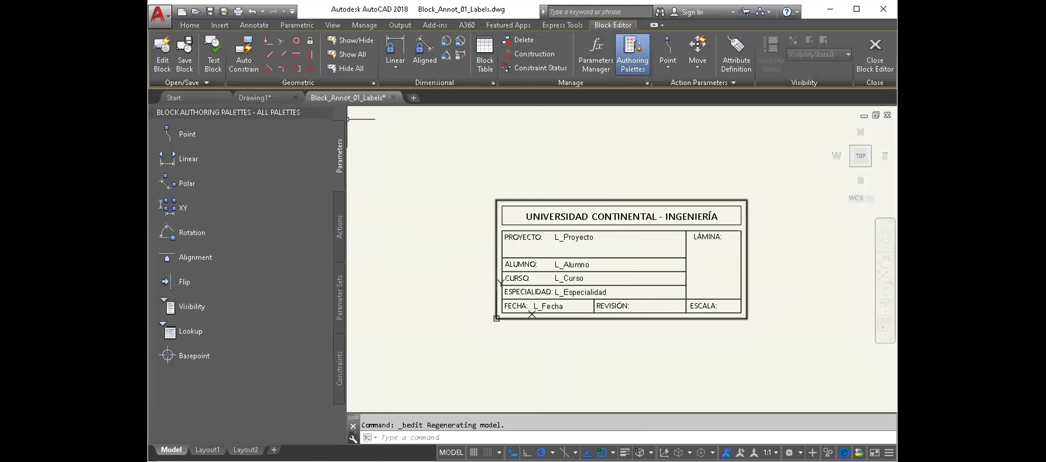
pyautogui.scroll(5, 602, 273)
pyautogui.scroll(-3, 577, 270)
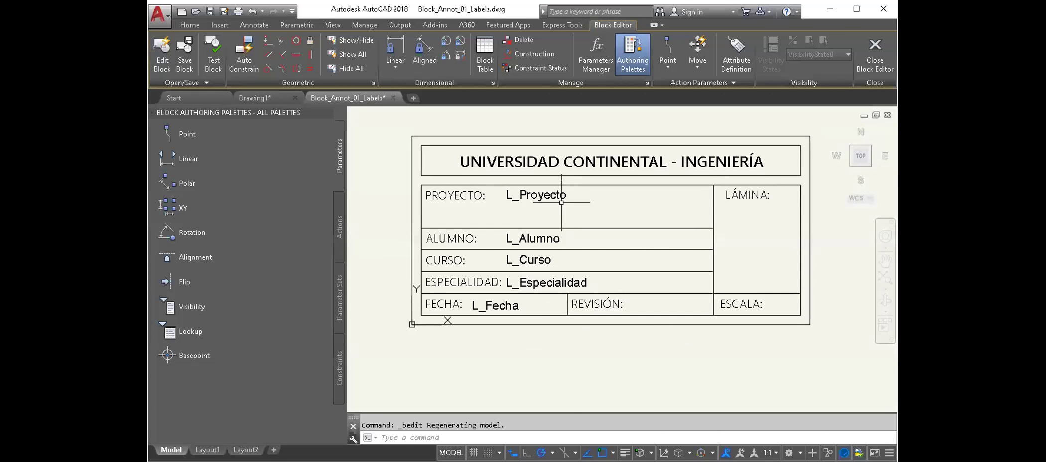
# Close the Block Editor, saving the changes to Label, and clear the selection.
pyautogui.click(868, 56)
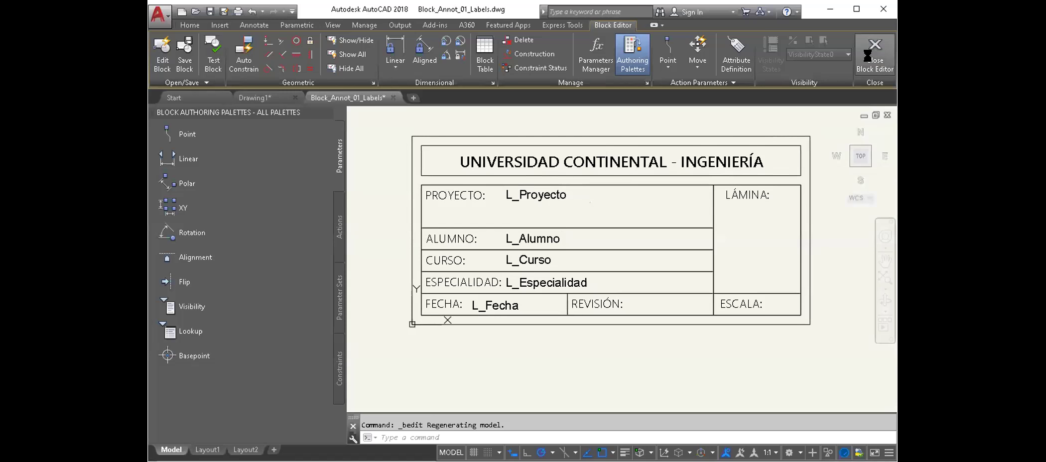
pyautogui.click(364, 216)
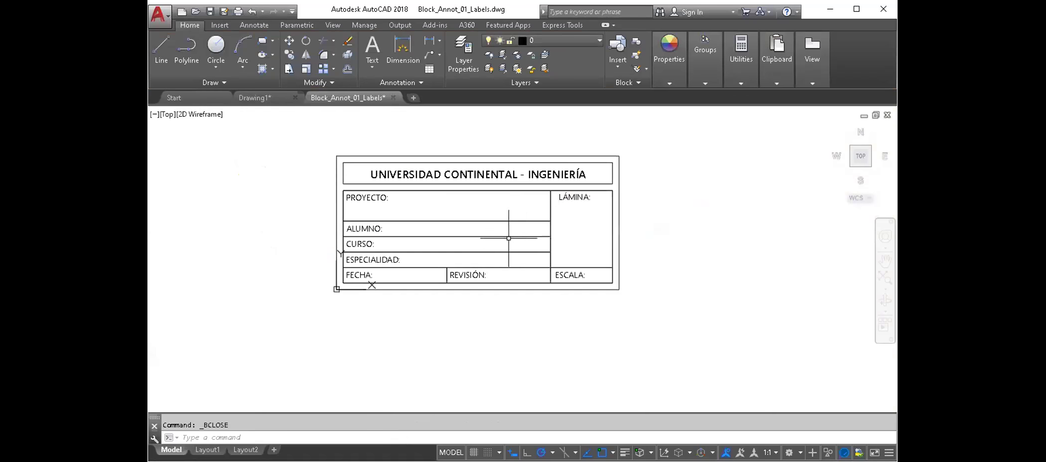
pyautogui.click(489, 221)
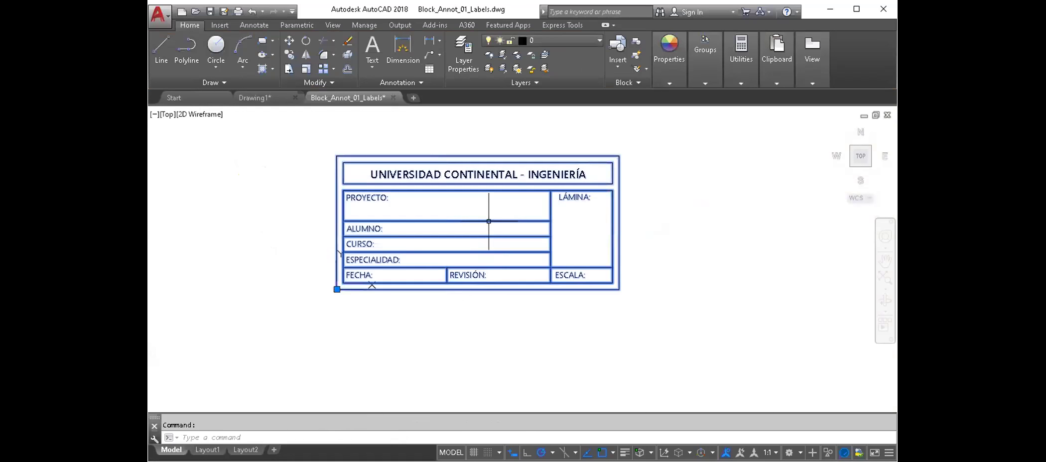
pyautogui.press('Escape')
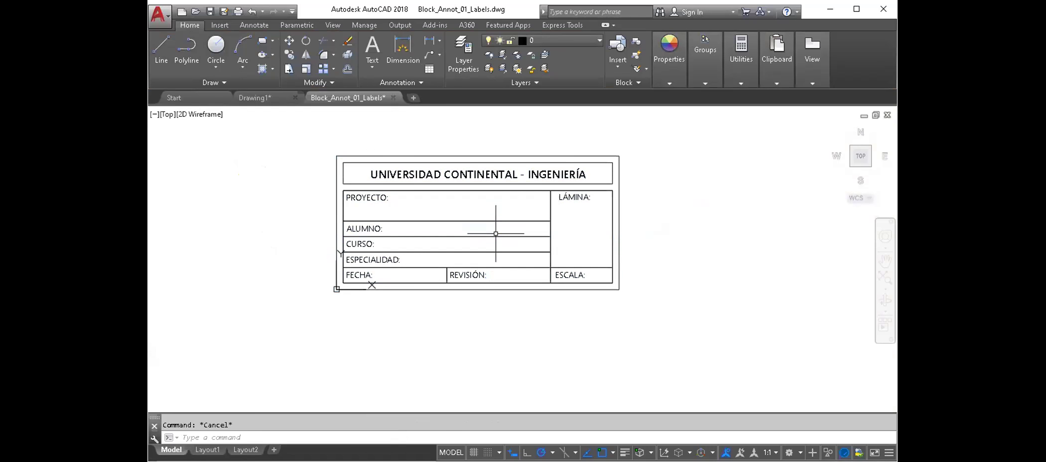
pyautogui.write('at')
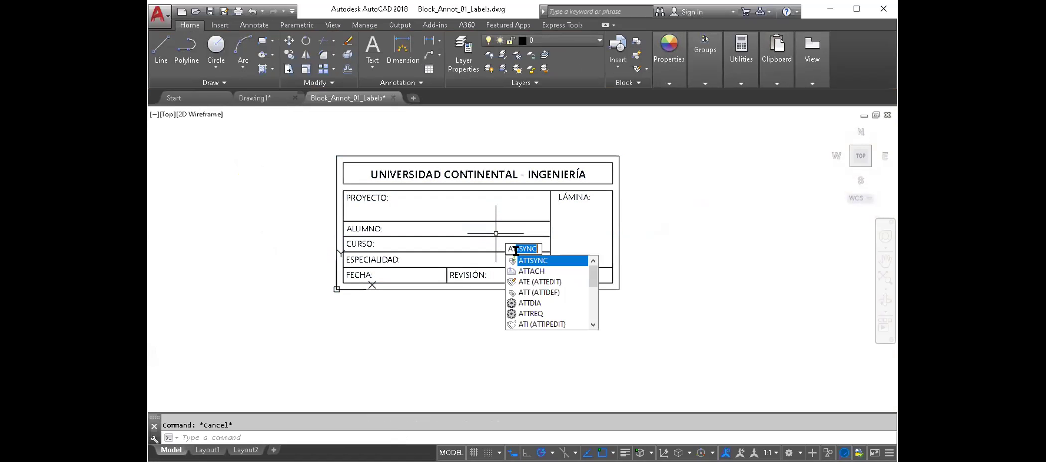
# Synchronise the Label block's attributes with ATTSYNC on the title block.
pyautogui.press('Return')
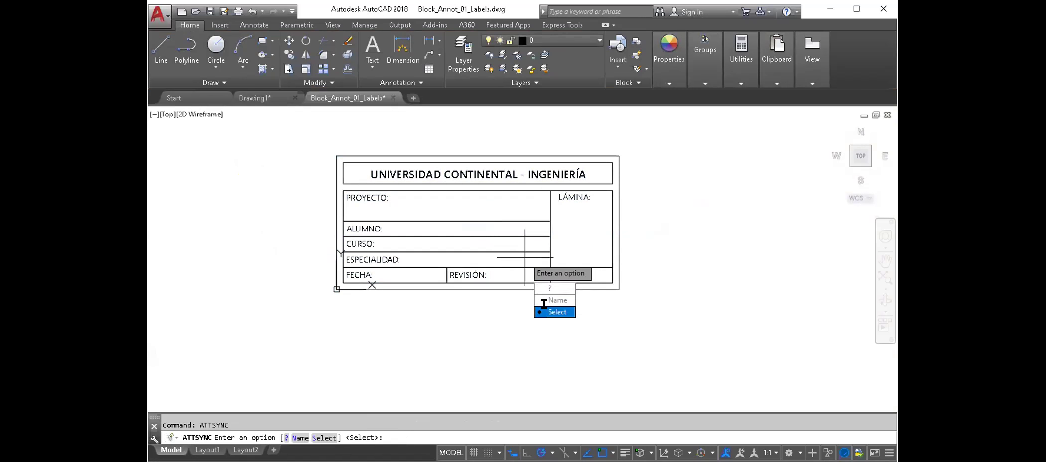
pyautogui.press('Return')
pyautogui.click(473, 253)
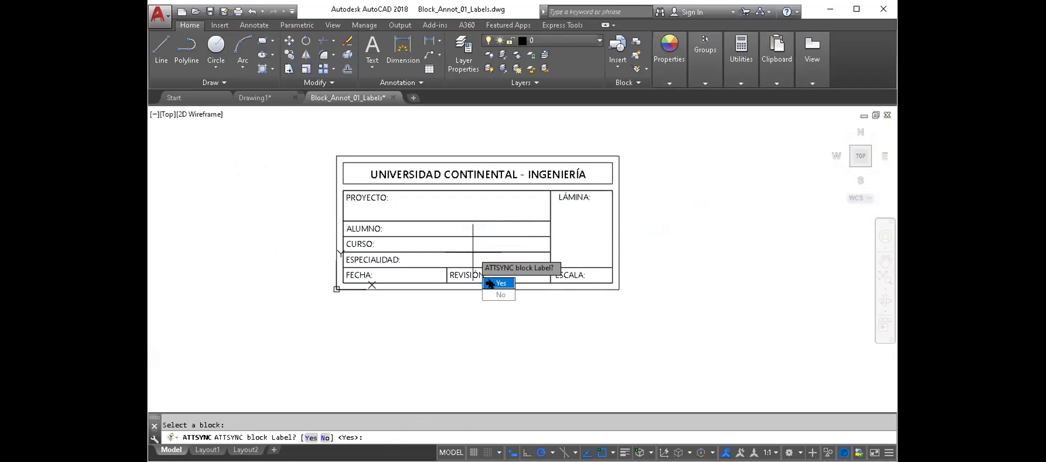
pyautogui.press('Return')
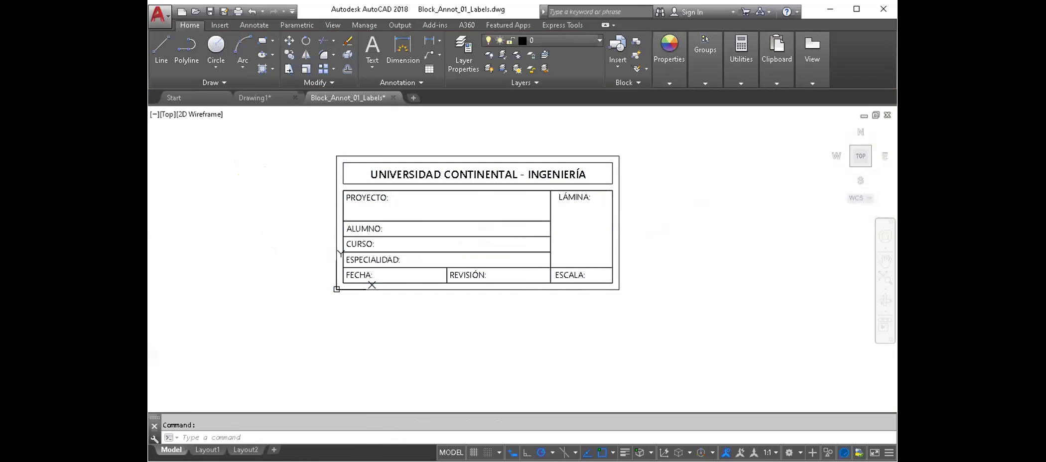
# Fill the title block attributes: project VIVIENDA, the student's full name, and course DIBUJO.
pyautogui.doubleClick(507, 221)
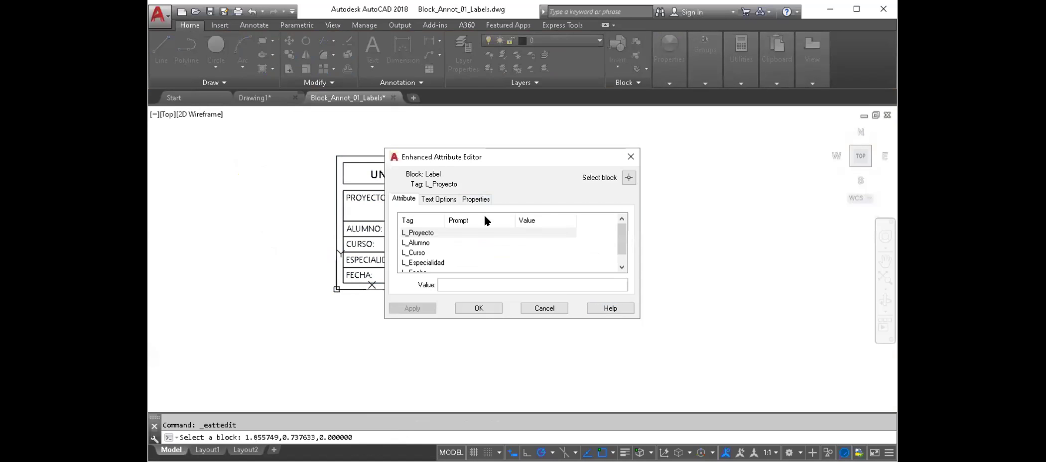
pyautogui.moveTo(639, 318); pyautogui.dragTo(670, 381)
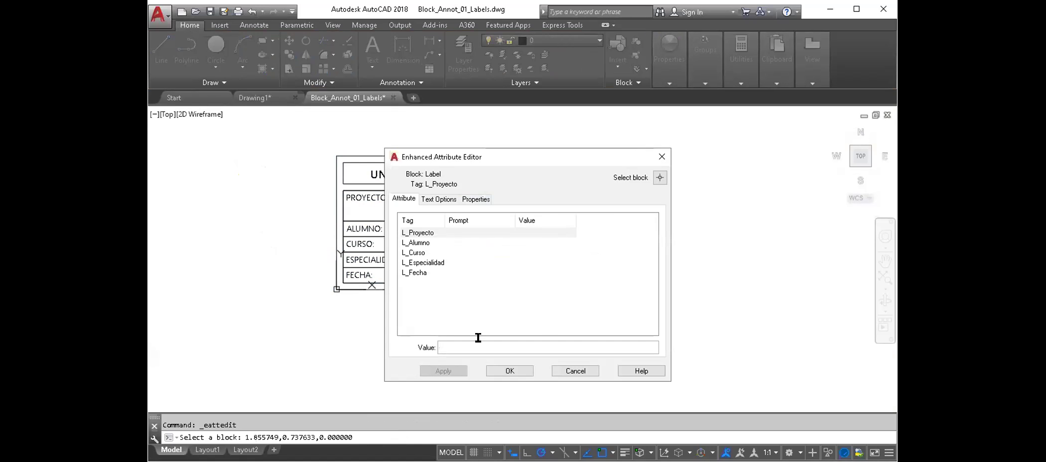
pyautogui.write('VIVIENDA')
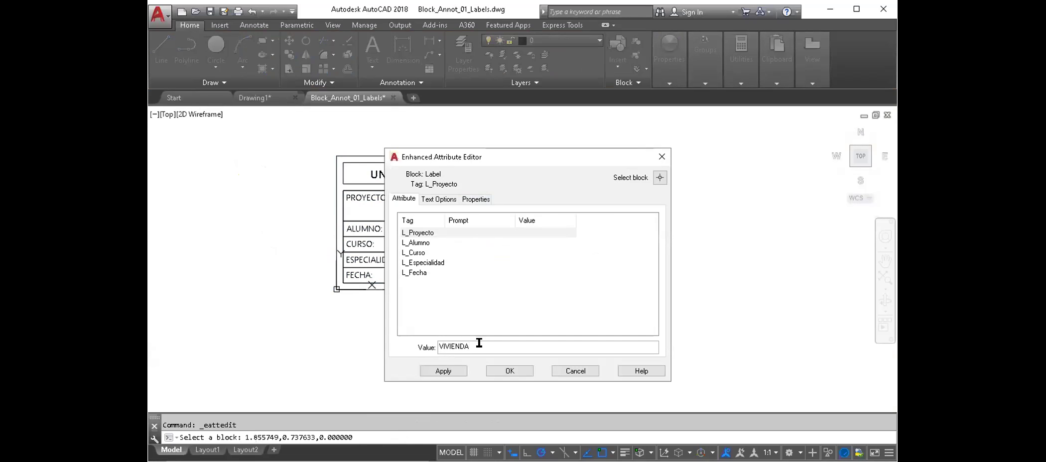
pyautogui.press('Return')
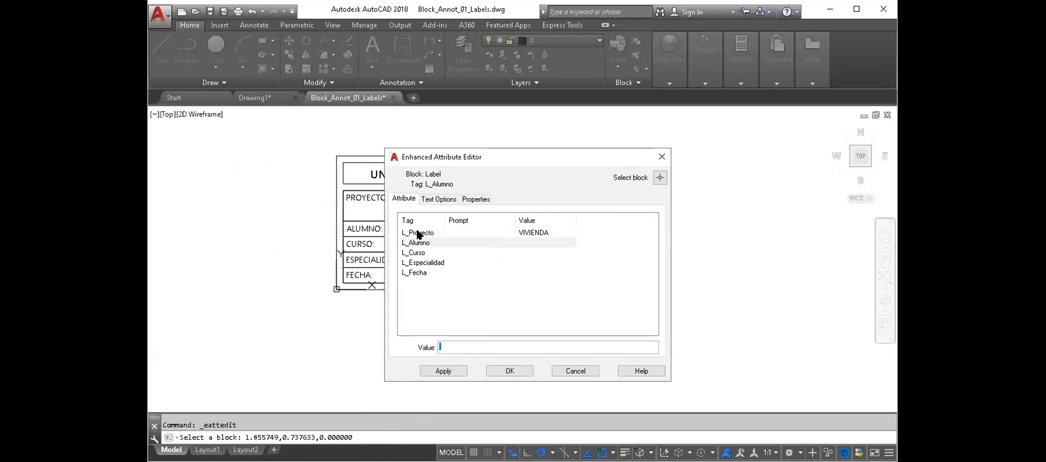
pyautogui.write('ANDRES PEREZ')
pyautogui.press('Return')
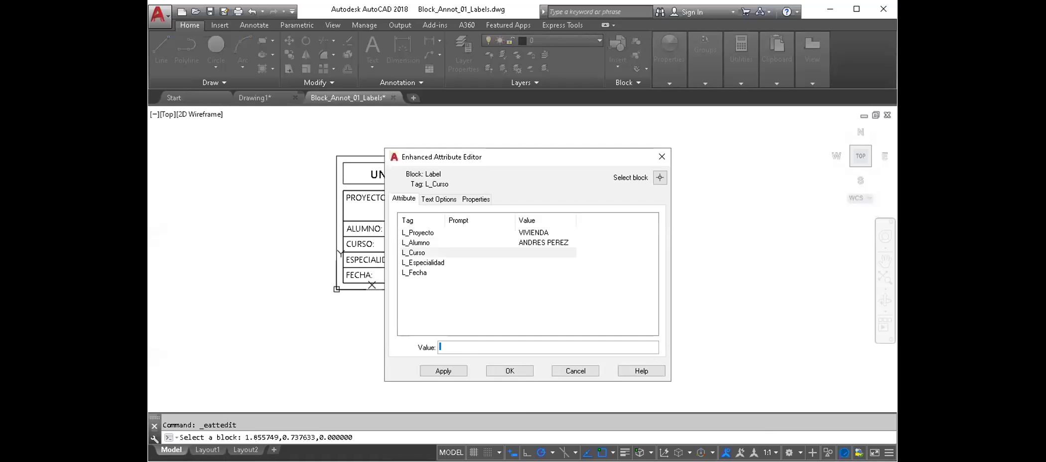
pyautogui.write('DIBUJO')
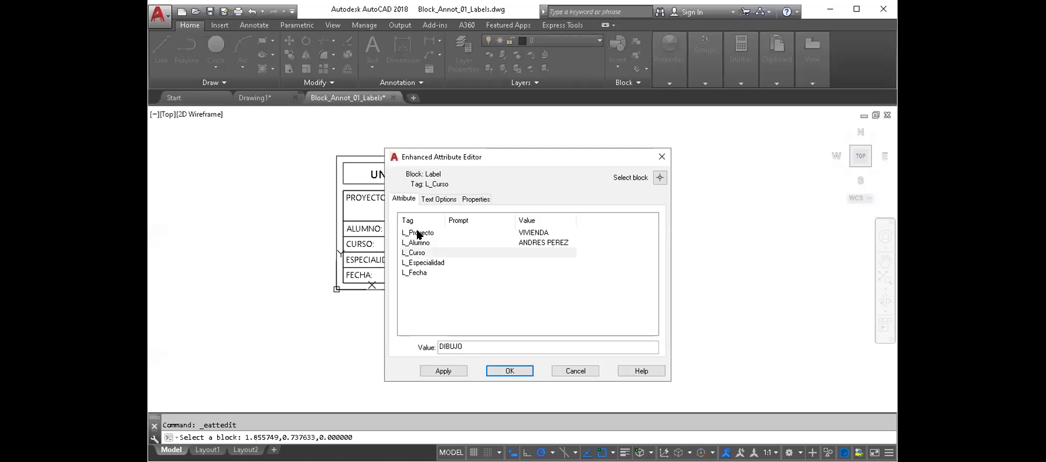
pyautogui.press('Return')
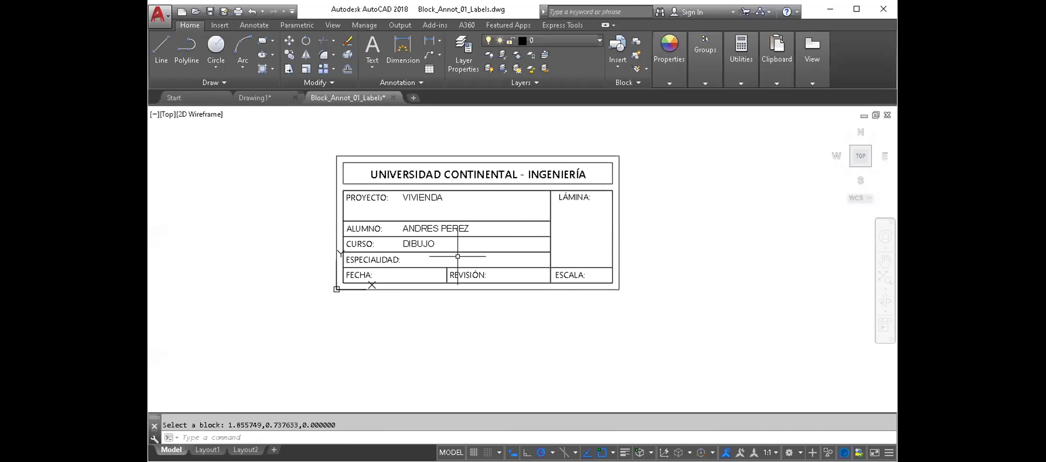
# Open the Label title block in the Block Editor from its right-click menu.
pyautogui.click(457, 235)
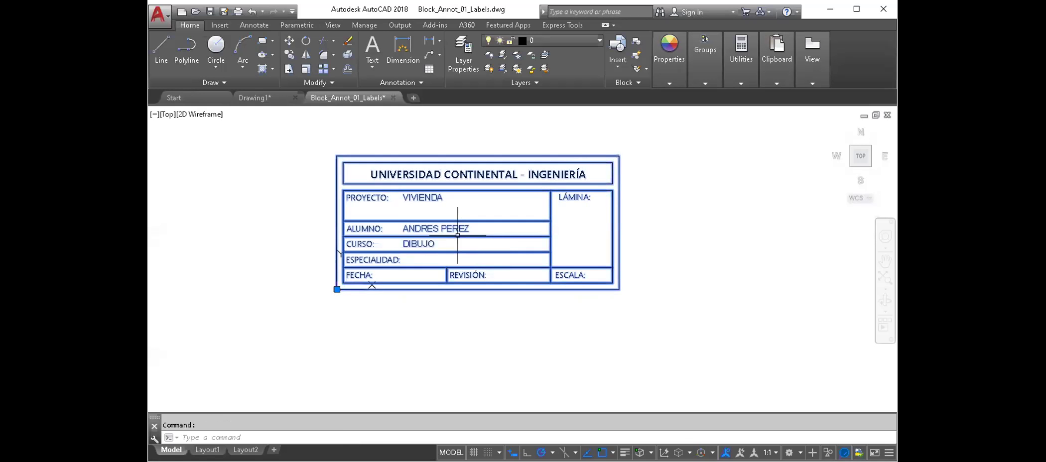
pyautogui.rightClick(457, 235)
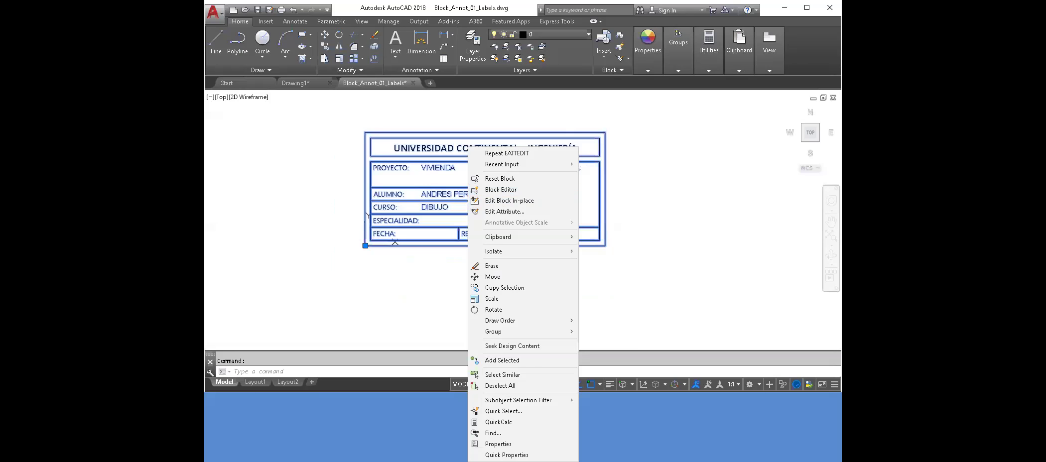
pyautogui.rightClick(426, 160)
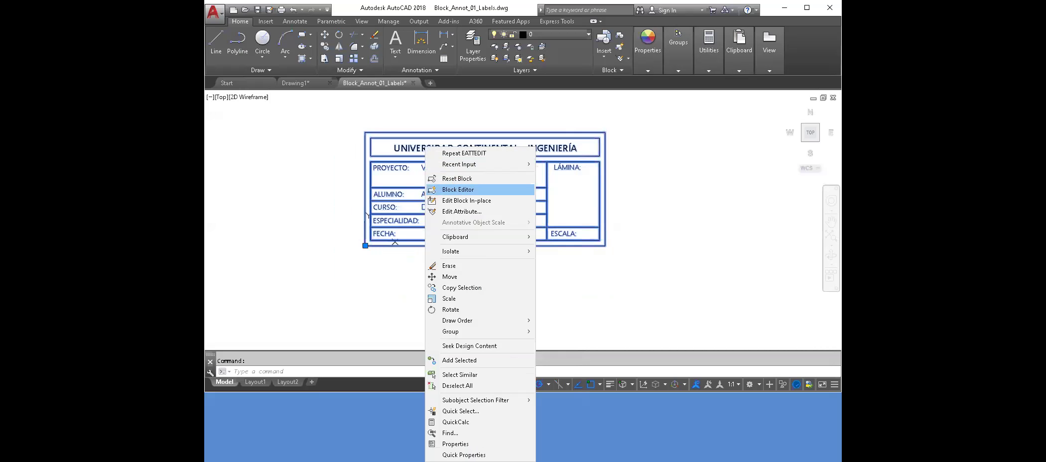
pyautogui.click(458, 190)
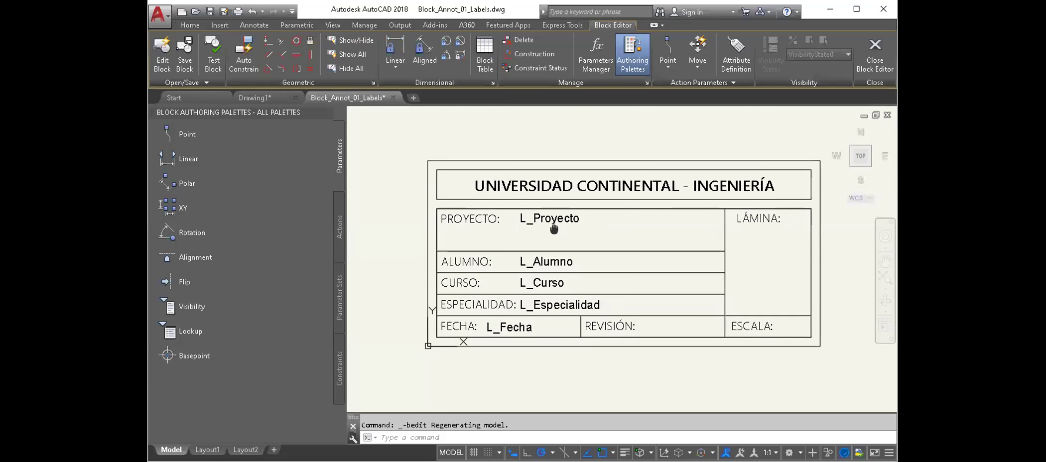
pyautogui.moveTo(533, 226); pyautogui.dragTo(492, 219, button='middle')
pyautogui.click(529, 218)
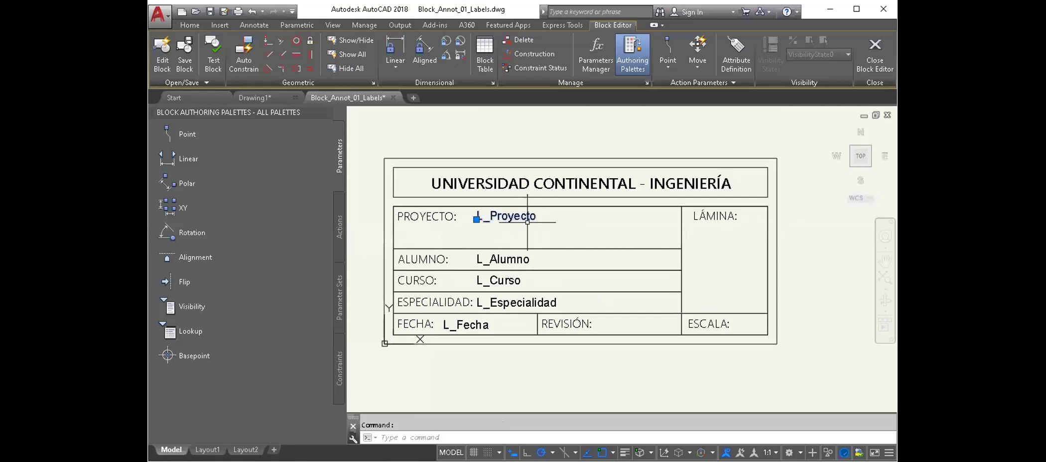
pyautogui.press('Escape')
pyautogui.scroll(-4, 571, 199)
pyautogui.scroll(2, 571, 199)
pyautogui.scroll(4, 571, 199)
pyautogui.moveTo(629, 162); pyautogui.dragTo(566, 207, button='middle')
pyautogui.scroll(-3, 548, 185)
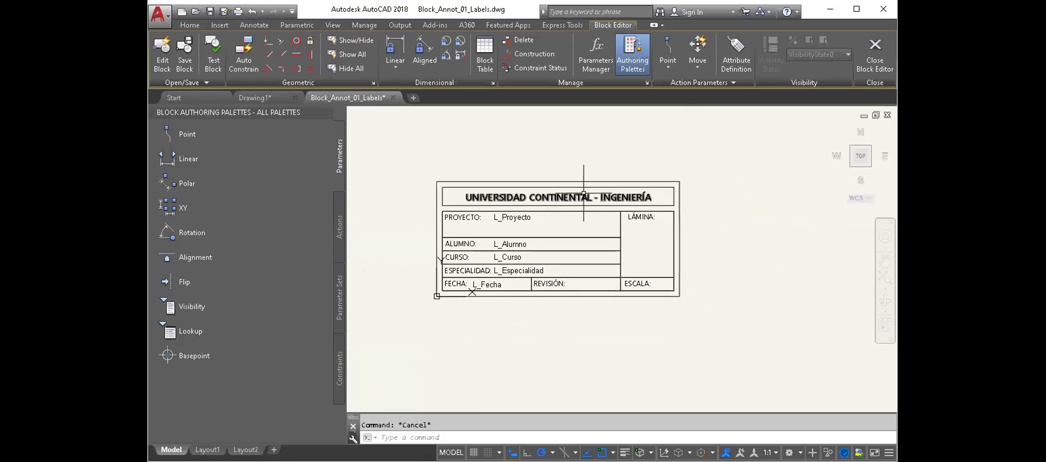
# Start a new attribute definition with tag lamina.
pyautogui.click(740, 61)
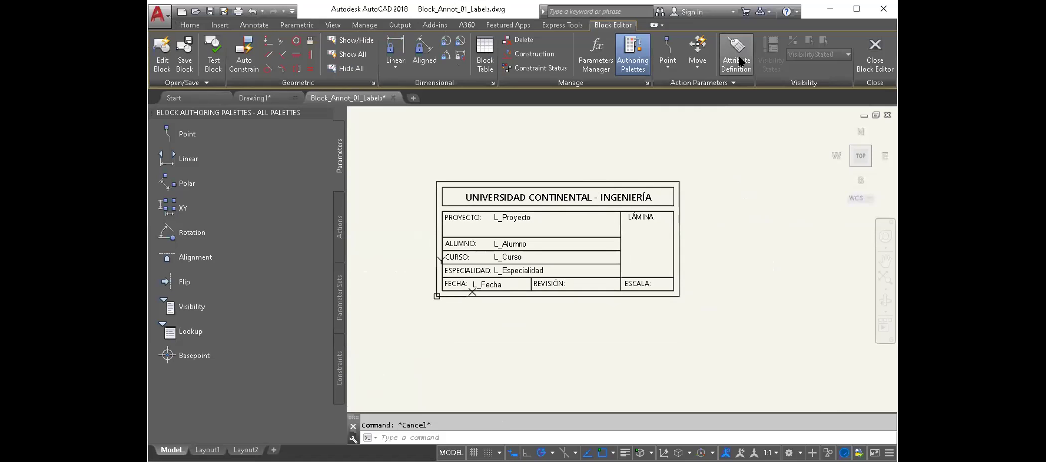
pyautogui.write('nIAN')
pyautogui.press('BackSpace')
pyautogui.press('BackSpace')
pyautogui.press('BackSpace')
pyautogui.write('lamina')
pyautogui.moveTo(563, 148); pyautogui.dragTo(511, 151)
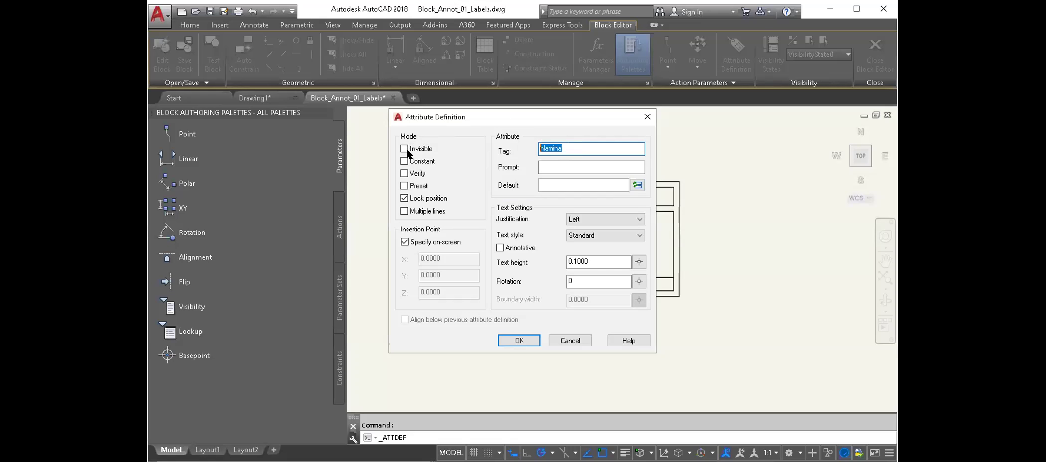
# Cancel the new definition and copy the L_Proyecto attribute beside the original.
pyautogui.click(649, 121)
pyautogui.click(498, 207)
pyautogui.click(512, 220)
pyautogui.write('co')
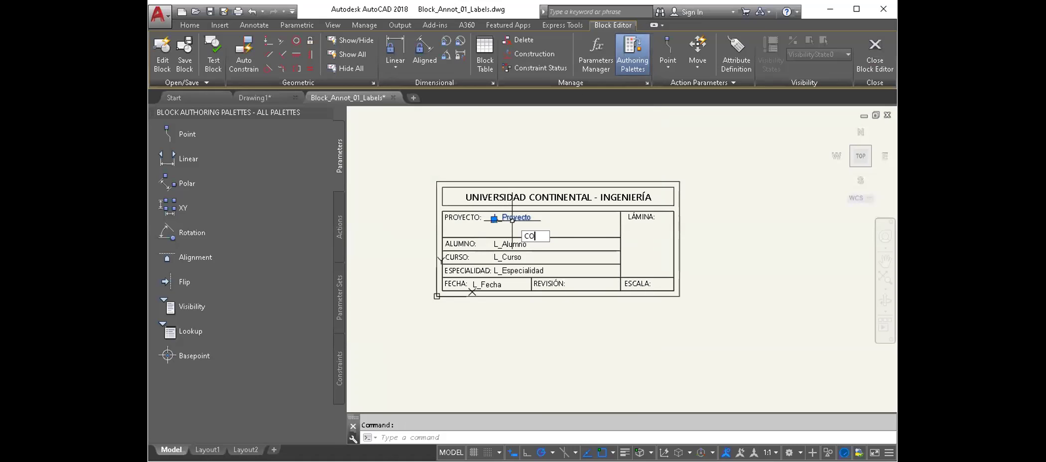
pyautogui.press('Return')
pyautogui.click(532, 224)
pyautogui.scroll(4, 637, 226)
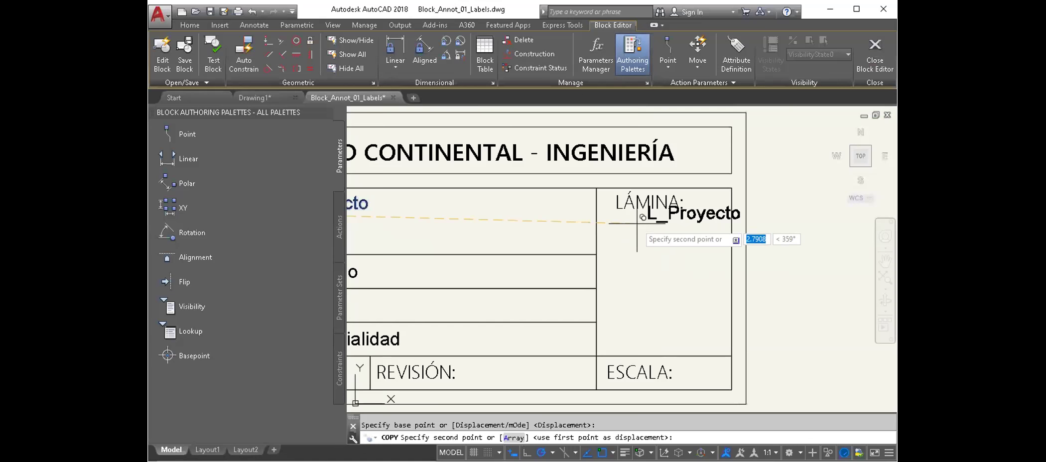
pyautogui.click(623, 240)
pyautogui.press('Return')
# Set the copied attribute's tag to NLAMINA and its text height to 0.5.
pyautogui.rightClick(630, 245)
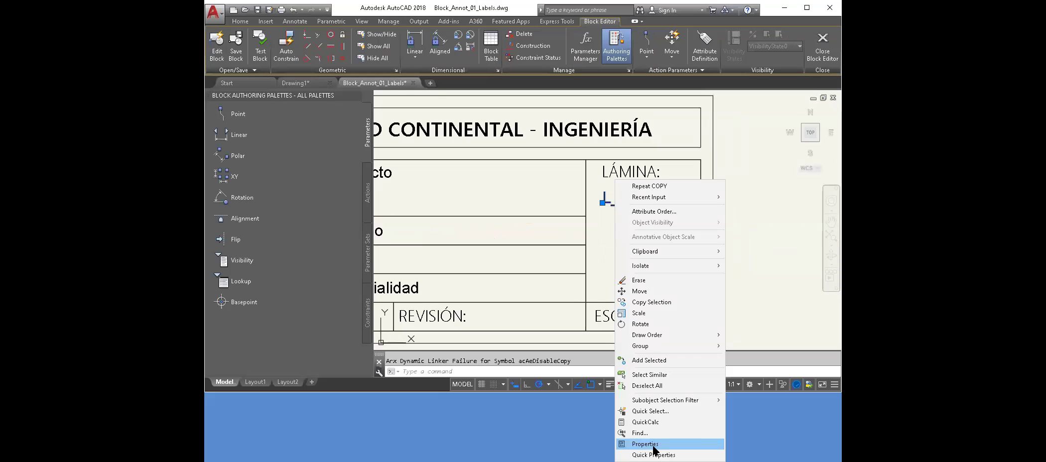
pyautogui.click(645, 444)
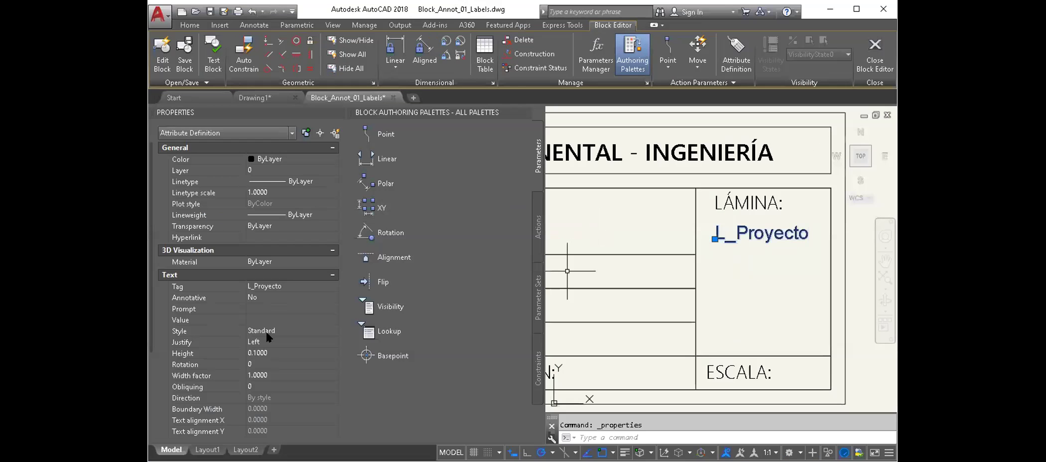
pyautogui.click(281, 288)
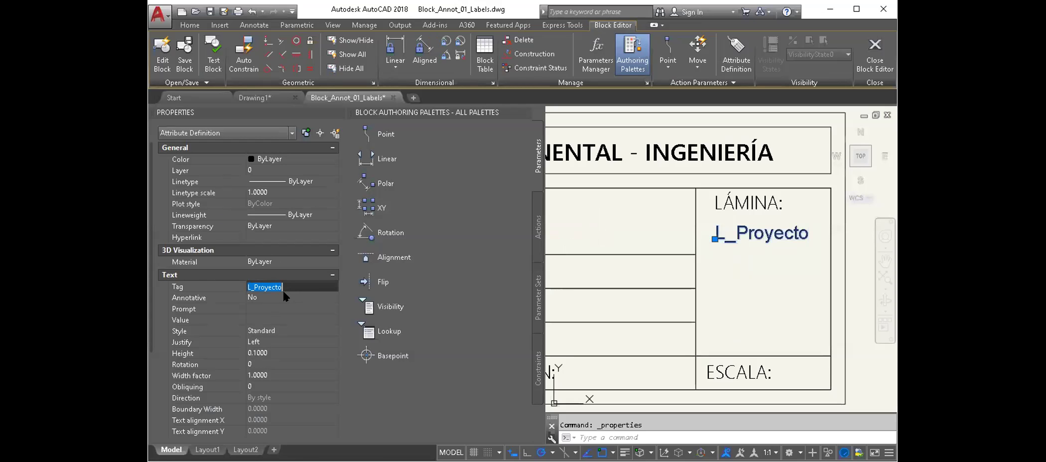
pyautogui.write('N')
pyautogui.write('LAMINA')
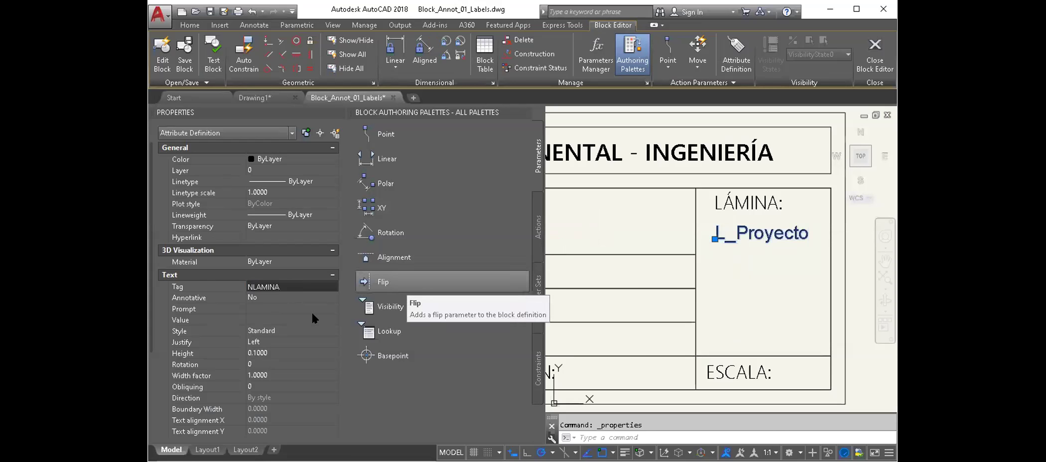
pyautogui.click(287, 348)
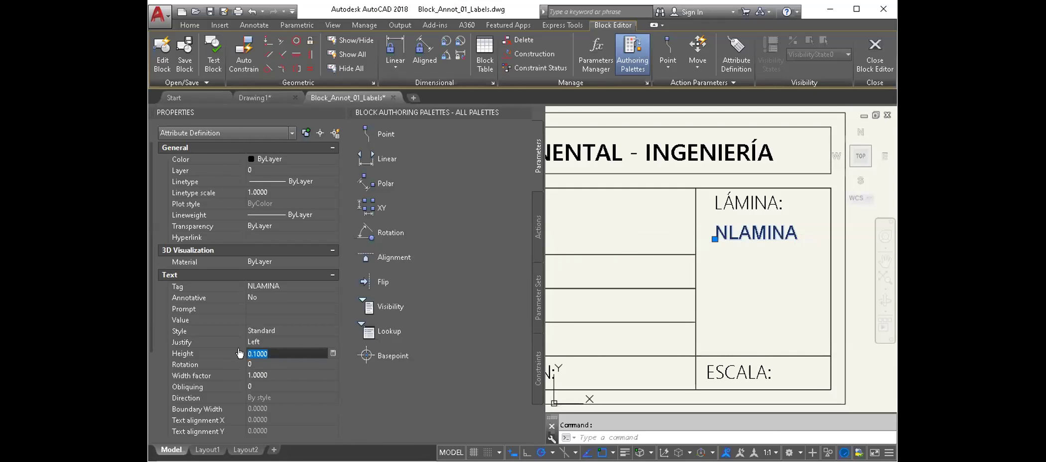
pyautogui.write('1')
pyautogui.click(270, 364)
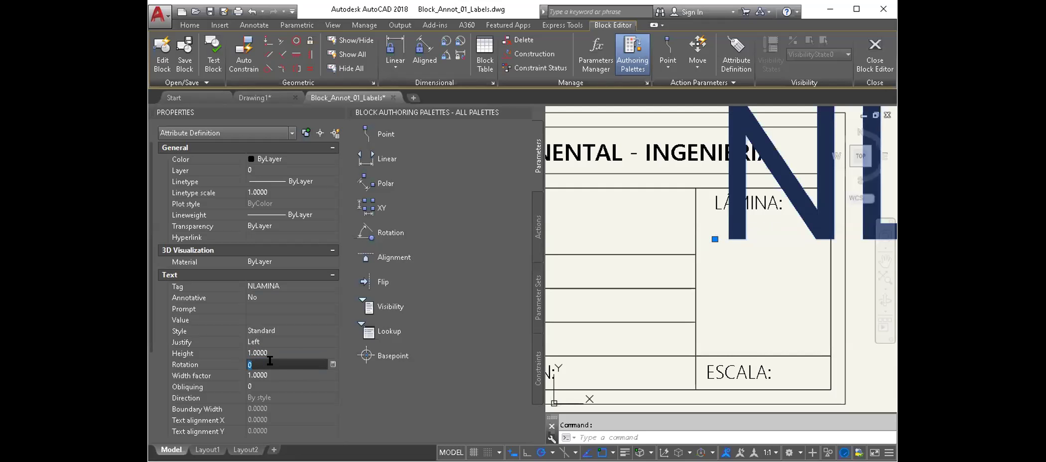
pyautogui.click(269, 354)
pyautogui.write('0.')
pyautogui.click(302, 359)
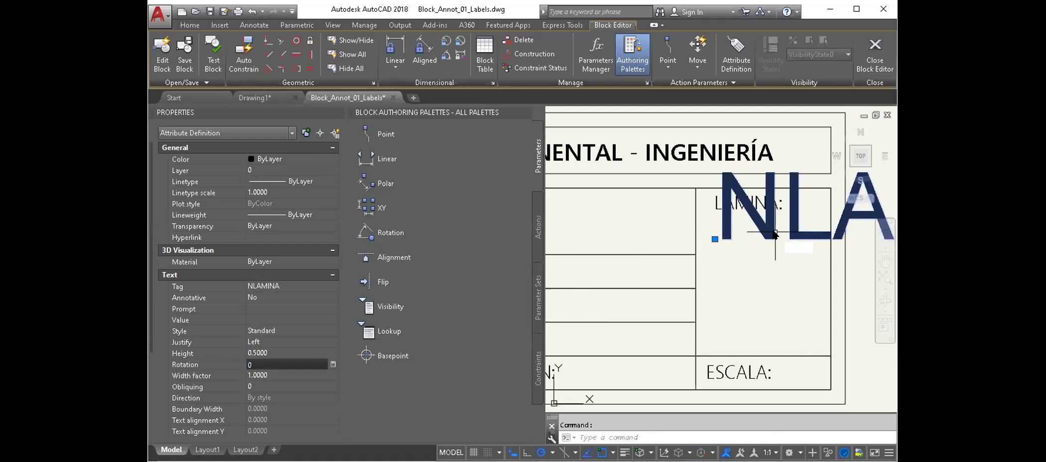
# Move NLAMINA under LÁMINA:, give it default value 00, and close the Block Editor.
pyautogui.moveTo(775, 234); pyautogui.dragTo(771, 299)
pyautogui.click(770, 284)
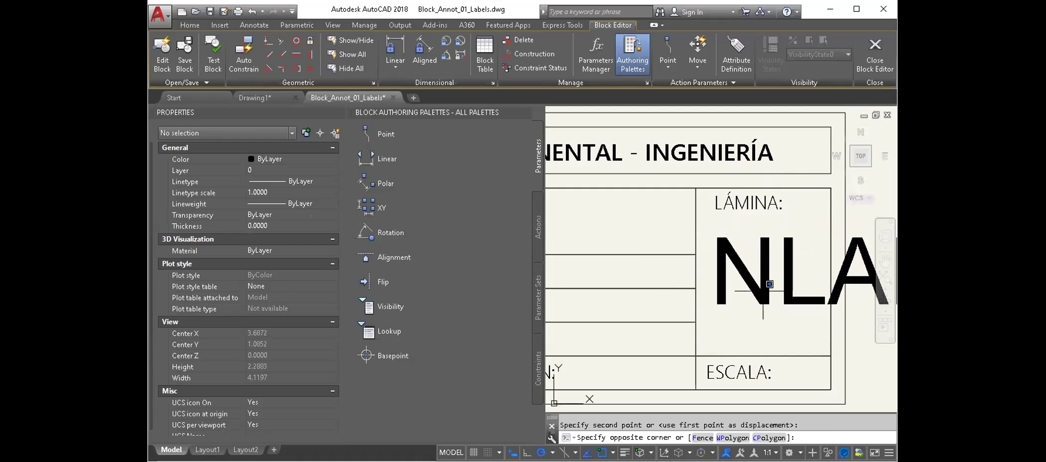
pyautogui.click(553, 254)
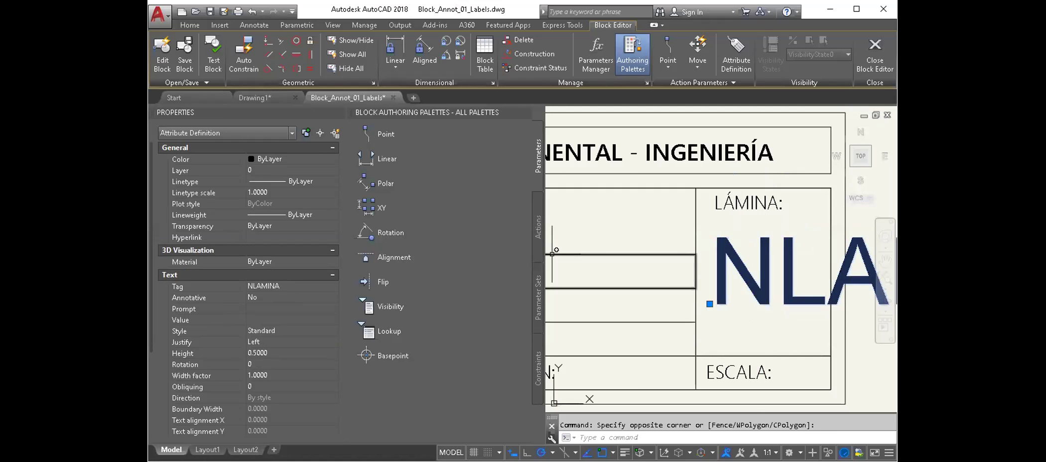
pyautogui.click(293, 320)
pyautogui.write('00')
pyautogui.press('Return')
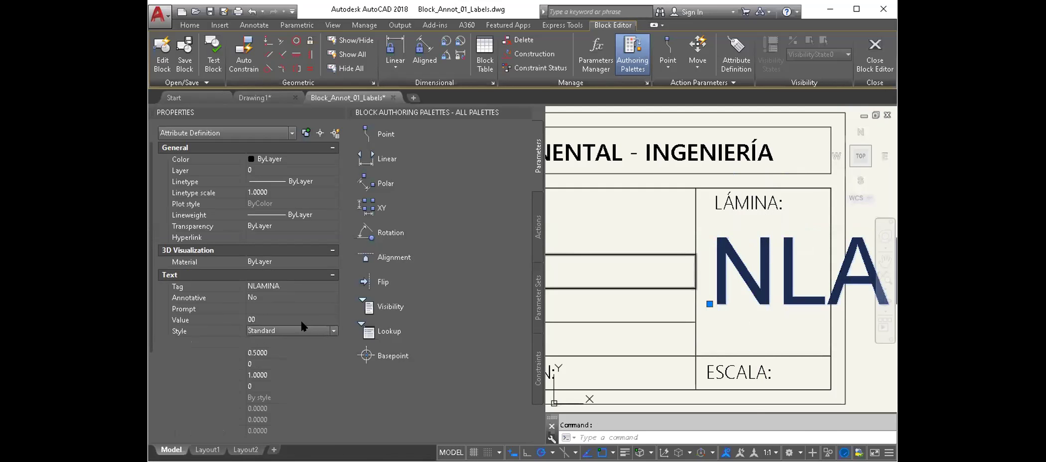
pyautogui.click(752, 227)
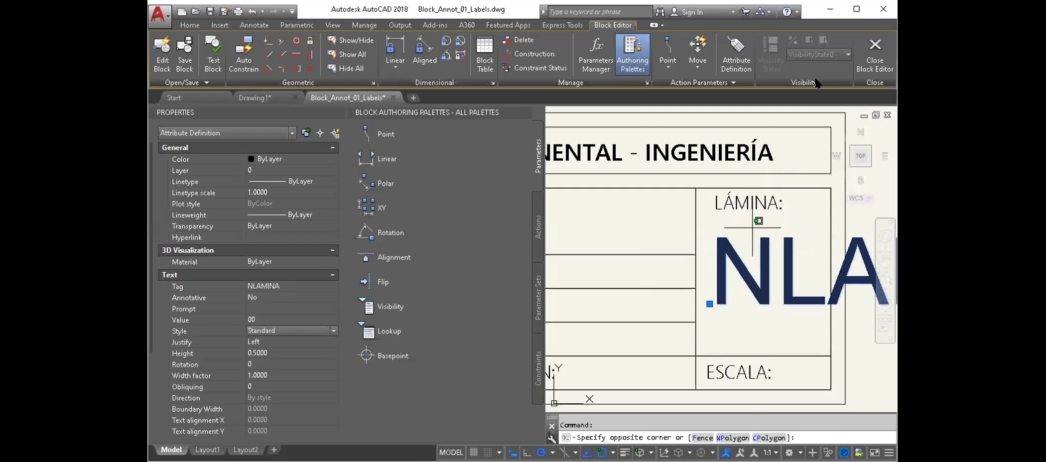
pyautogui.click(875, 50)
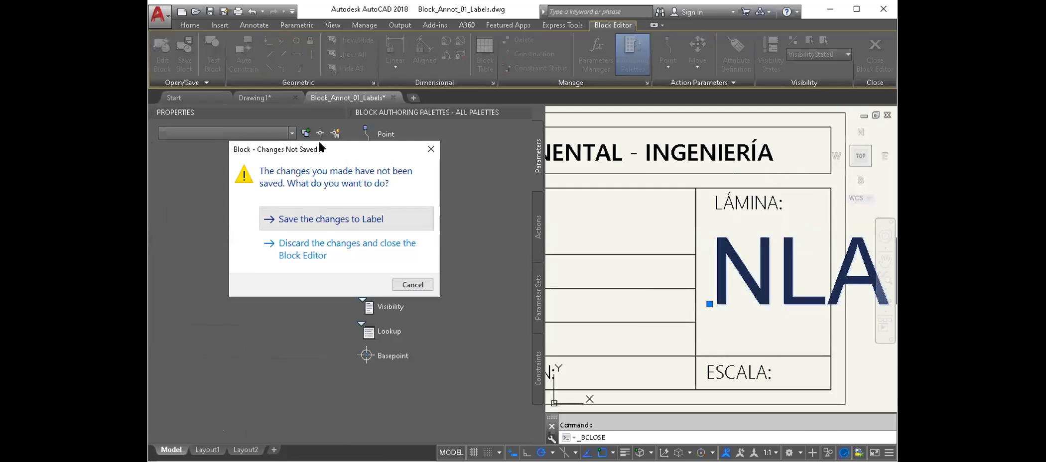
# Save the Label changes and ATTSYNC the title block so 00 appears under LÁMINA.
pyautogui.click(345, 221)
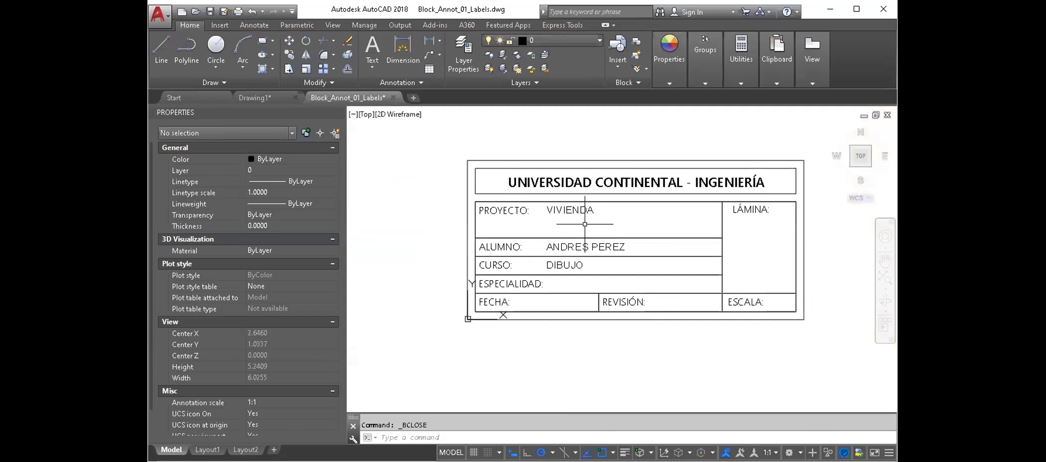
pyautogui.write('atts')
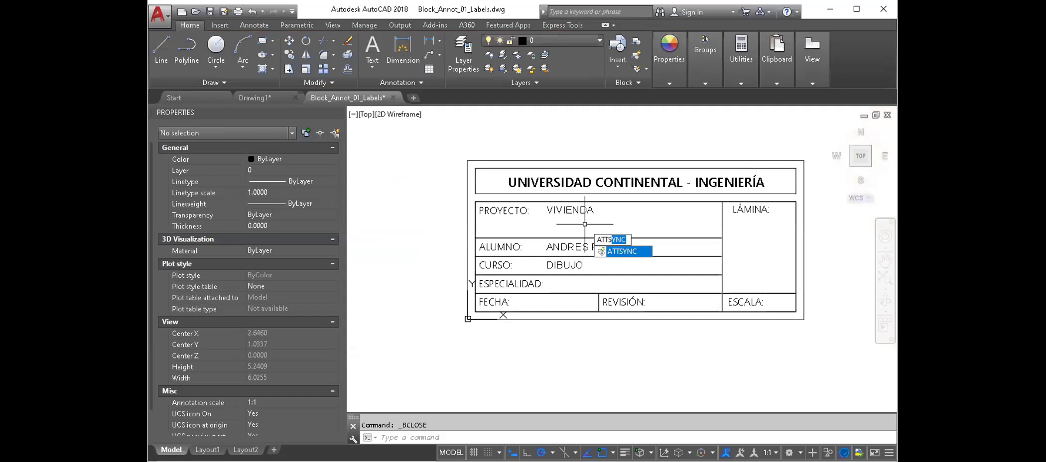
pyautogui.press('Return')
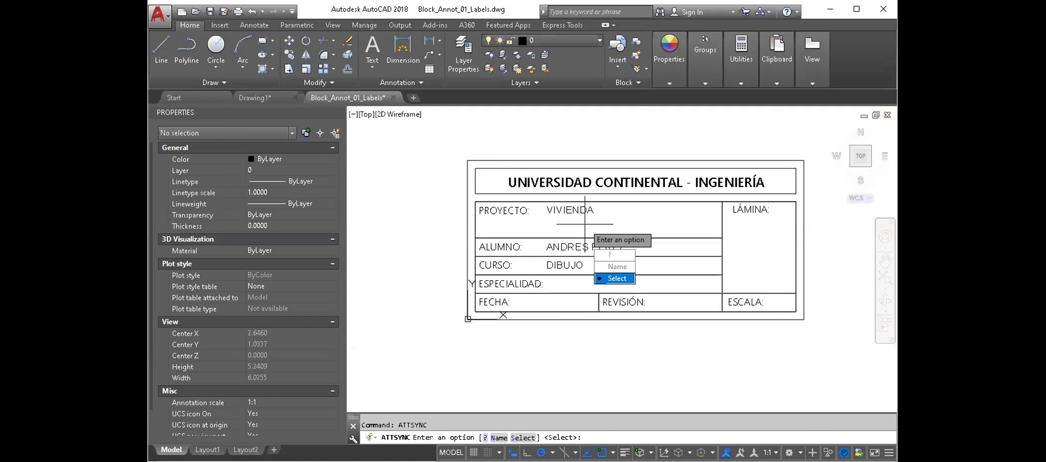
pyautogui.click(612, 278)
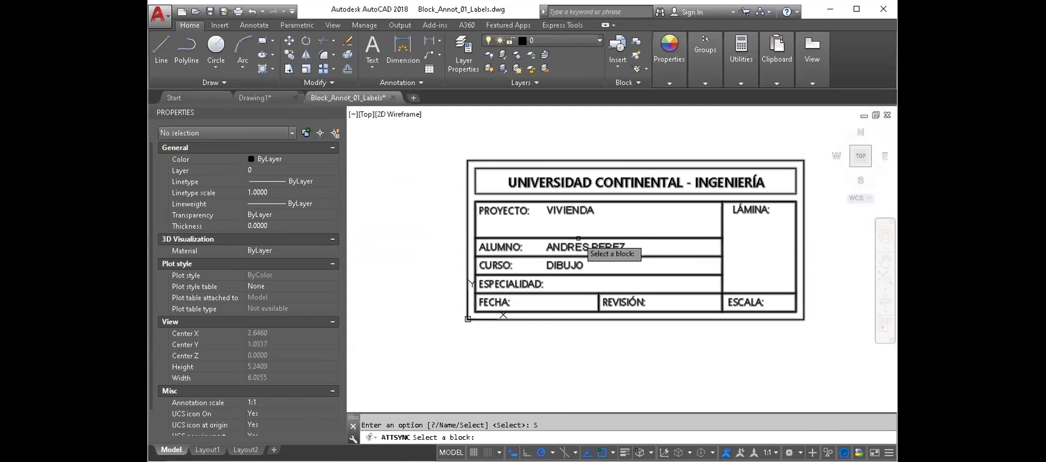
pyautogui.click(579, 240)
pyautogui.click(607, 270)
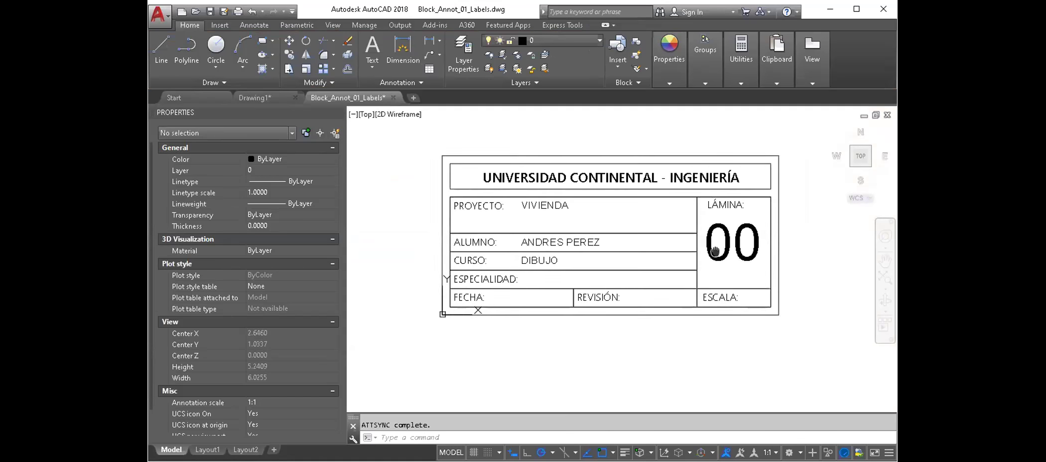
# Set the NLAMINA sheet number to 05, then correct it to A05.
pyautogui.doubleClick(520, 234)
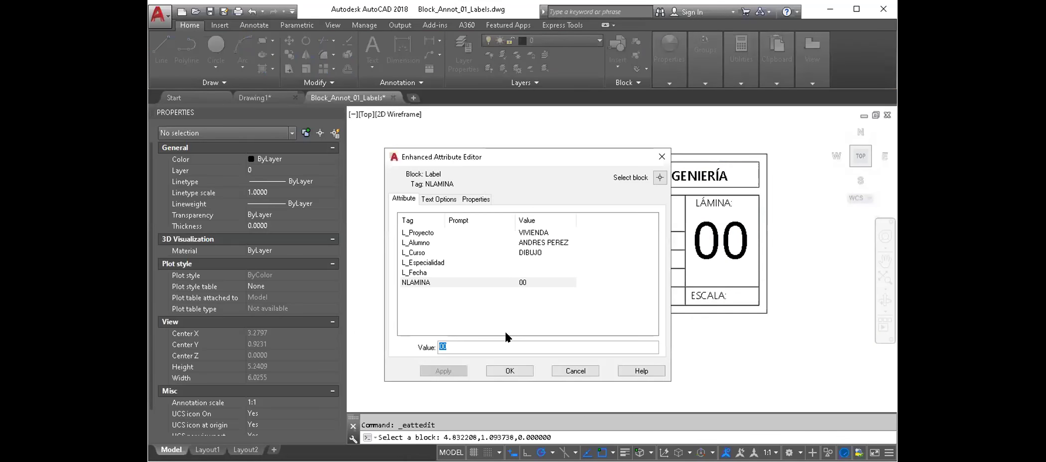
pyautogui.write('05')
pyautogui.press('Return')
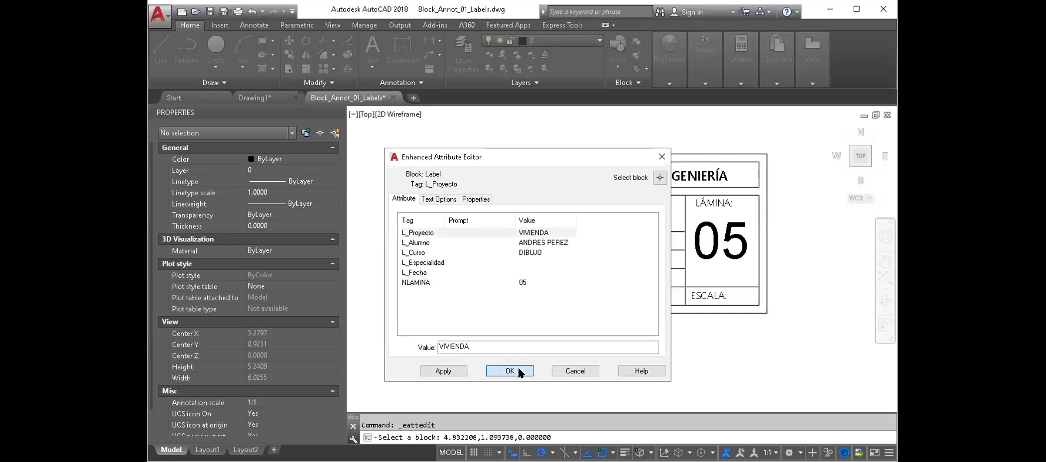
pyautogui.click(518, 367)
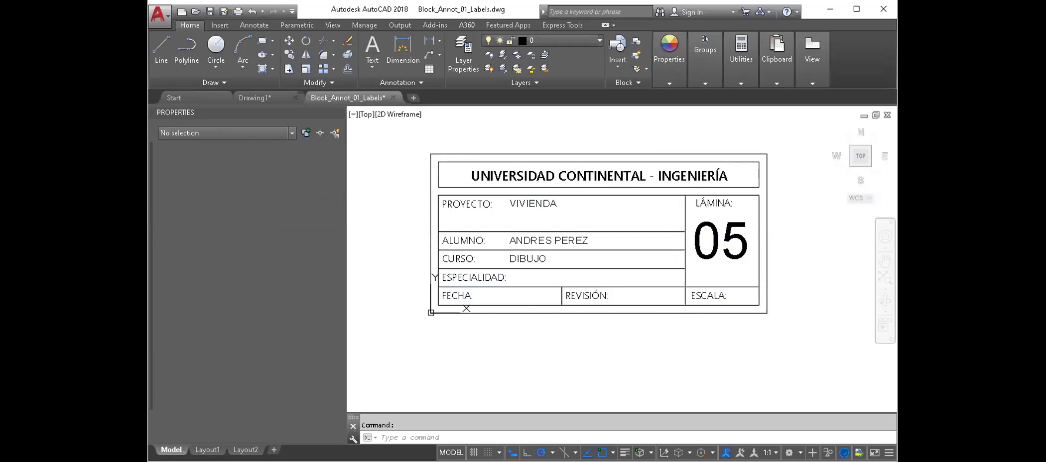
pyautogui.doubleClick(768, 239)
pyautogui.press('Home')
pyautogui.write('A')
pyautogui.press('Return')
pyautogui.click(497, 369)
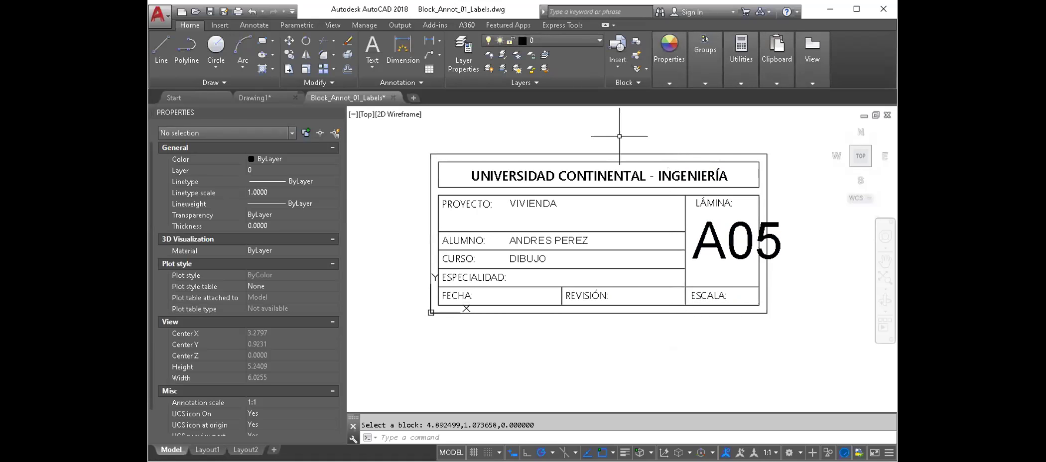
# Clear a stray selection and close the Block_Annot_01_Labels drawing.
pyautogui.click(618, 155)
pyautogui.click(619, 156)
pyautogui.click(611, 162)
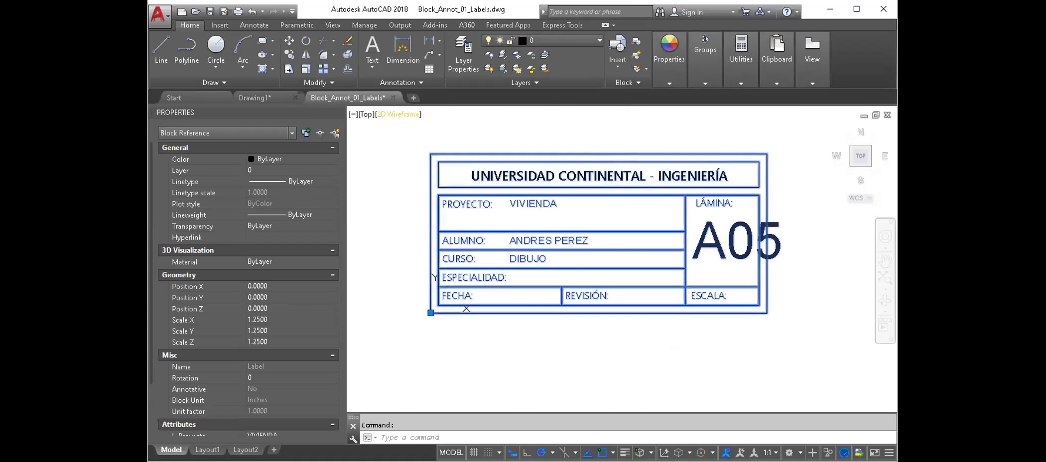
pyautogui.click(393, 98)
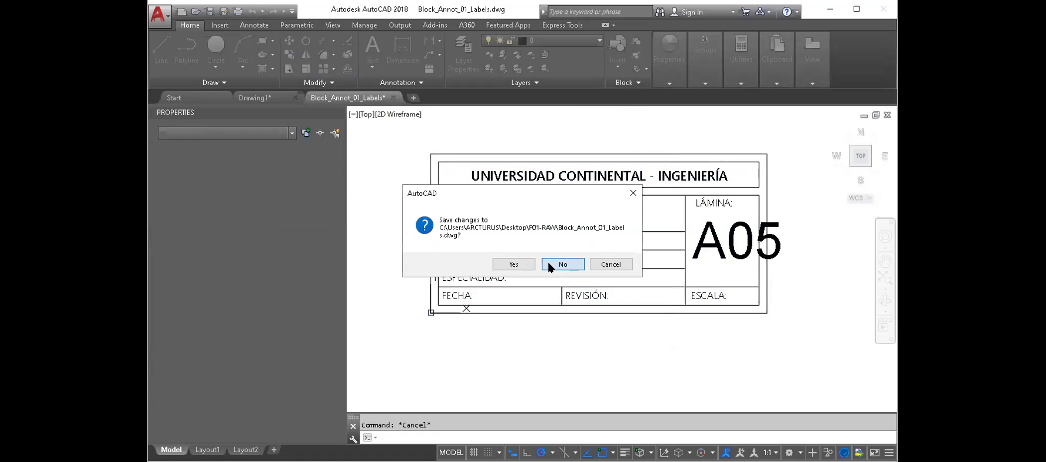
# Close the previous drawing without saving and zoom in on the block samples.
pyautogui.click(549, 264)
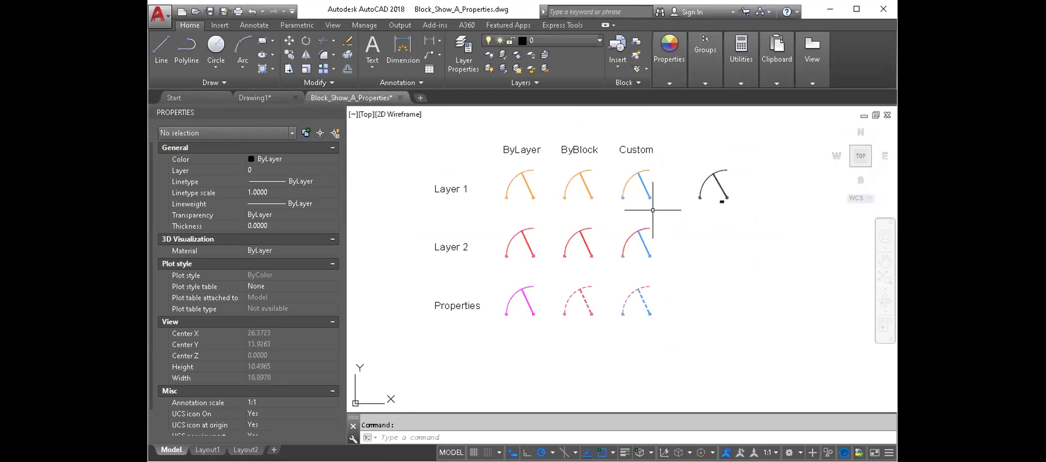
pyautogui.moveTo(632, 206); pyautogui.dragTo(627, 210, button='middle')
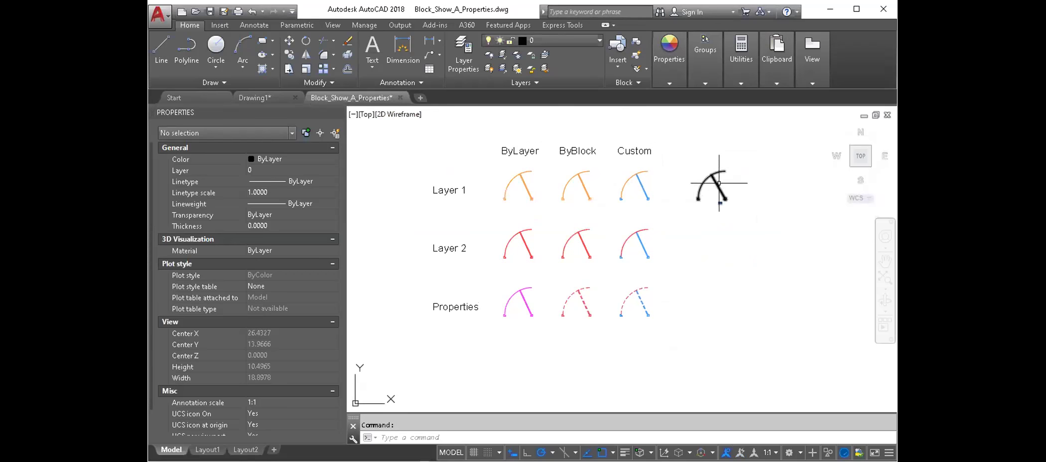
pyautogui.scroll(2, 719, 183)
pyautogui.scroll(2, 719, 183)
pyautogui.scroll(2, 647, 222)
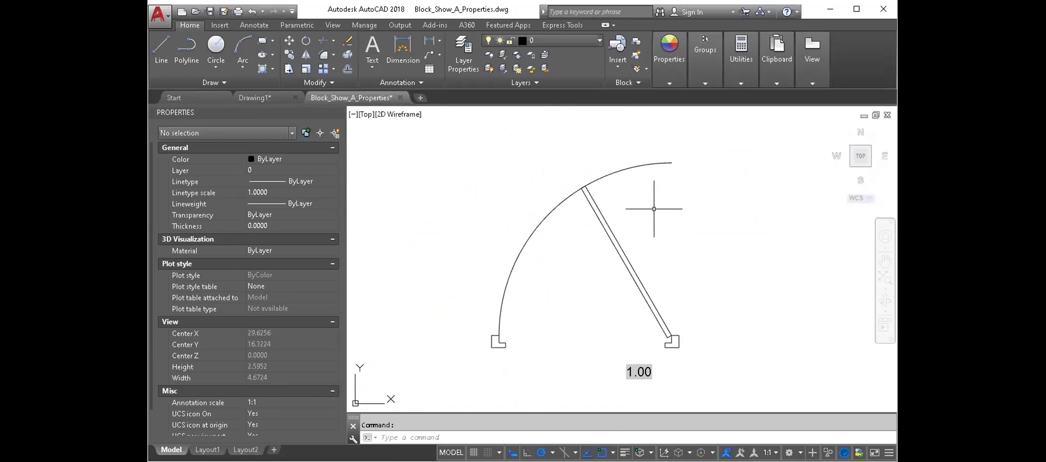
# Swing the test door's leaf open to 155° and drag the arc end to a new point.
pyautogui.moveTo(670, 273); pyautogui.dragTo(588, 230)
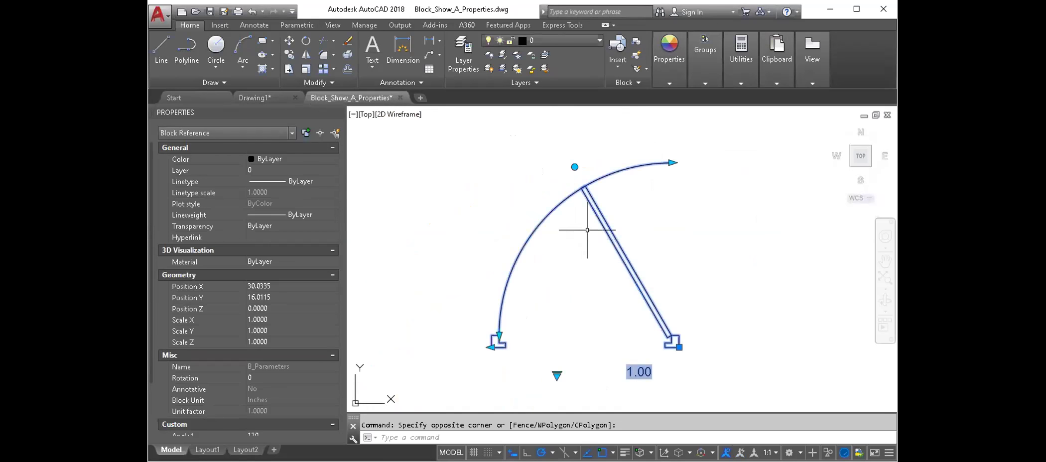
pyautogui.click(574, 167)
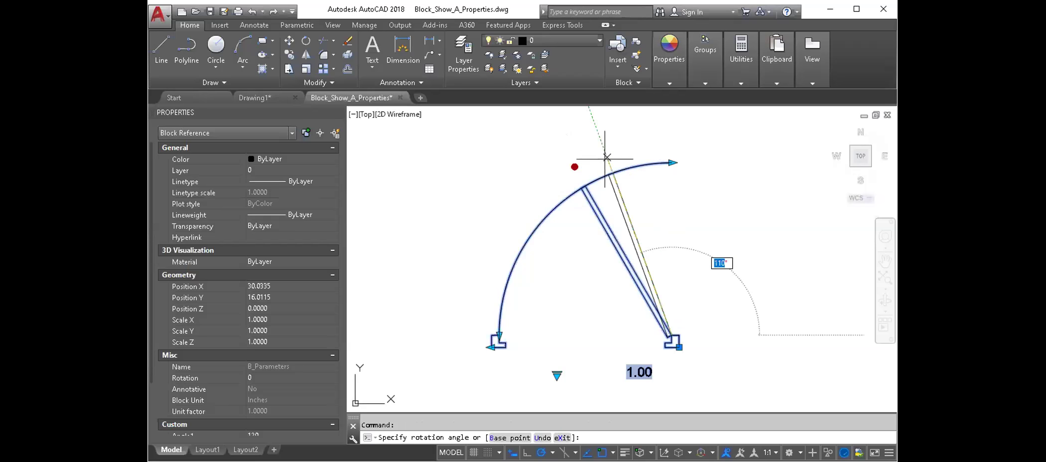
pyautogui.click(514, 261)
pyautogui.click(672, 162)
pyautogui.click(673, 163)
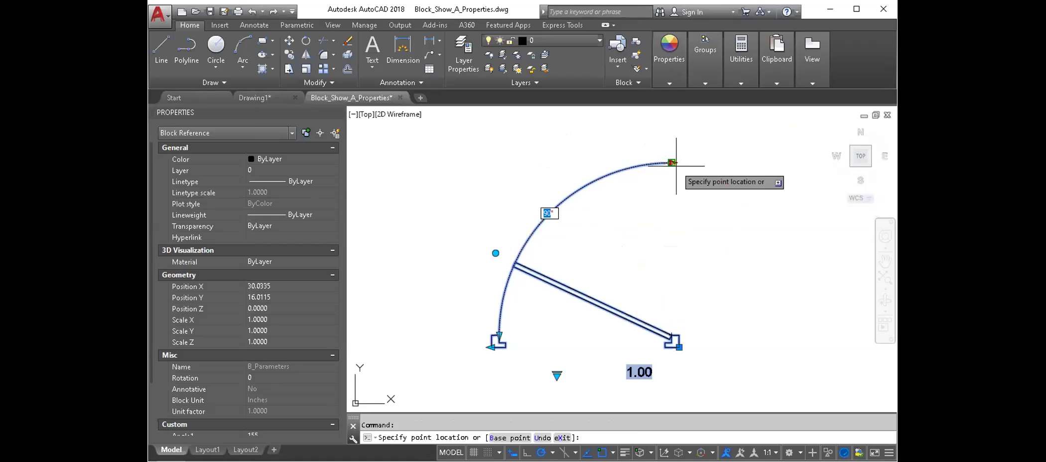
pyautogui.click(804, 242)
pyautogui.scroll(-4, 688, 229)
pyautogui.press('Escape')
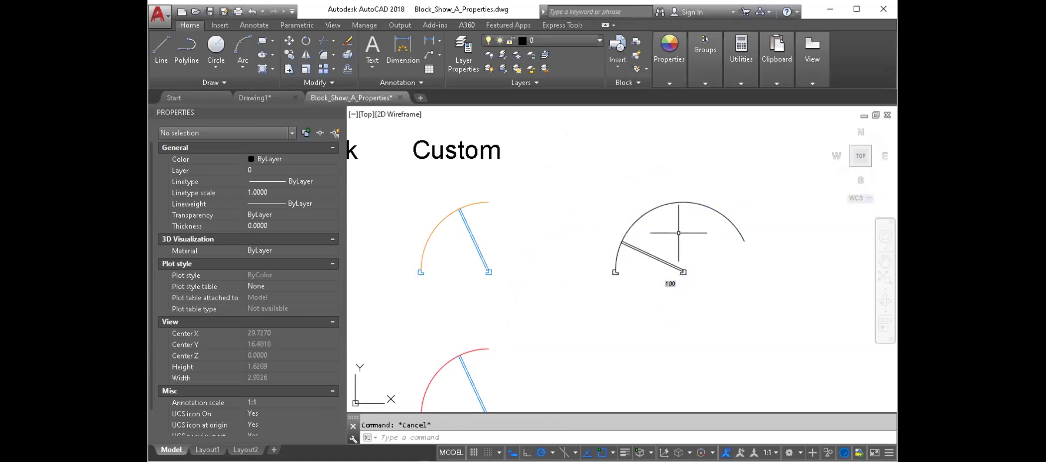
# Set the door block's ANCHO attribute to 0.75, then reselect the block for its options.
pyautogui.doubleClick(671, 283)
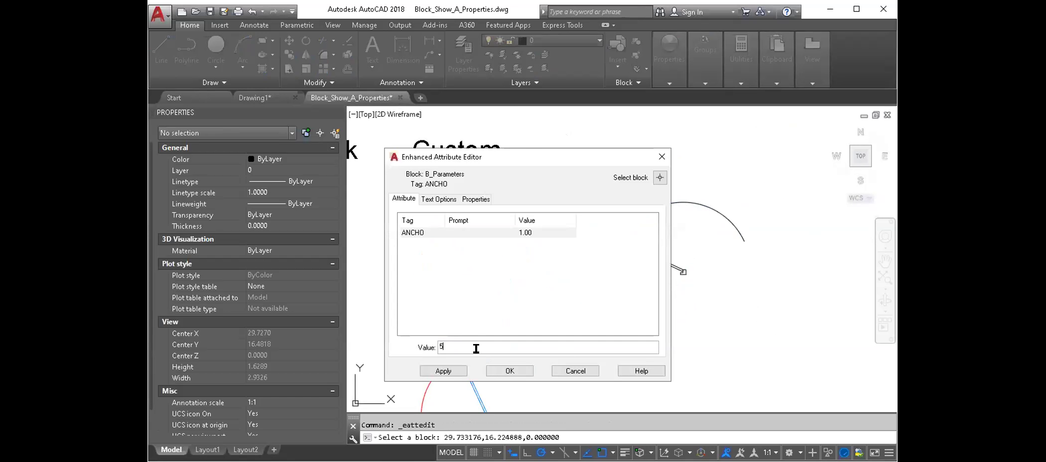
pyautogui.write('0.75')
pyautogui.click(452, 363)
pyautogui.click(493, 369)
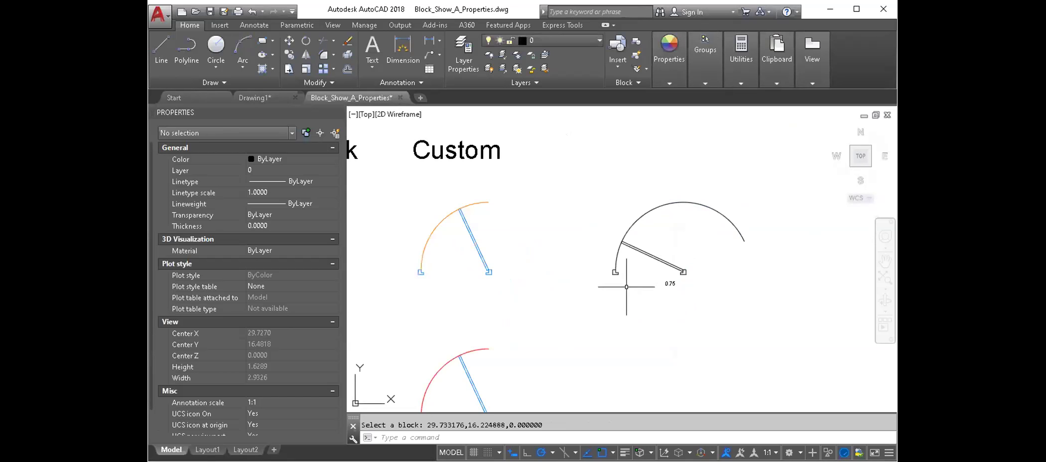
pyautogui.click(656, 259)
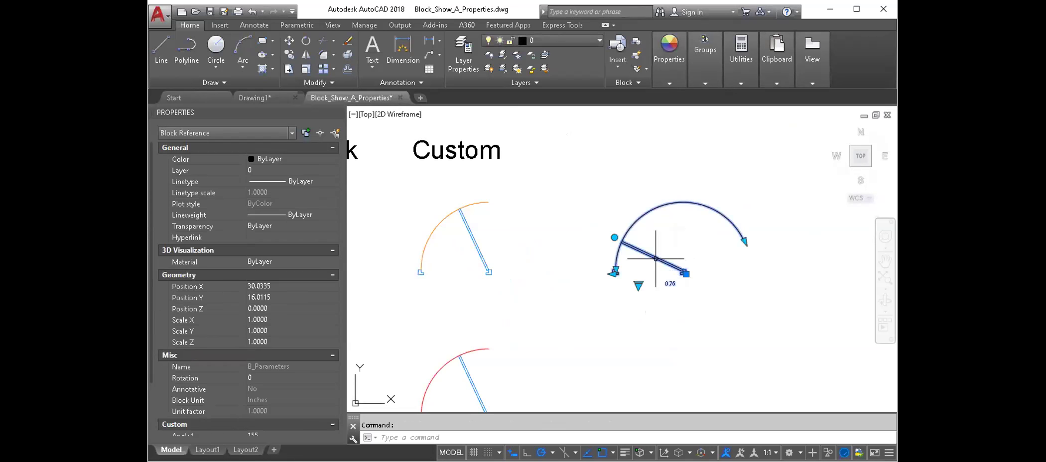
pyautogui.rightClick(678, 240)
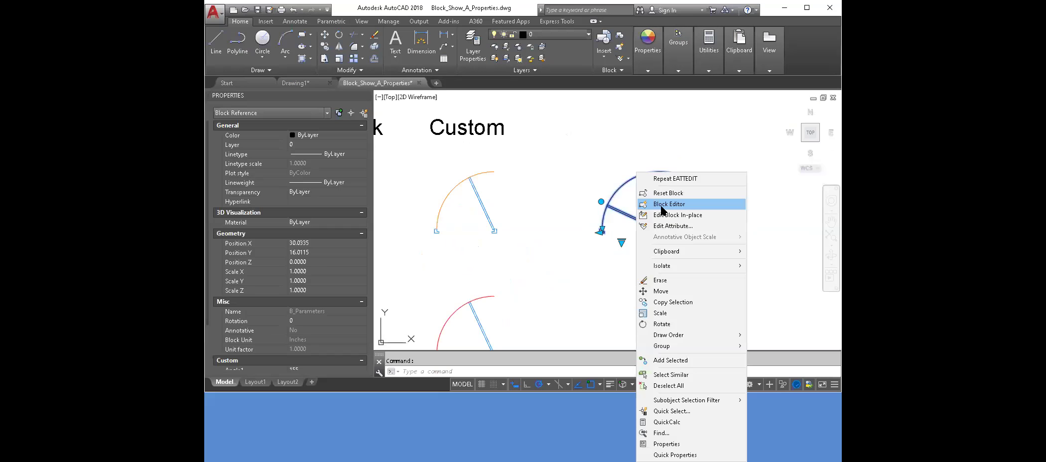
# Review the door's parameters in the Block Editor, close it, and pan to the Layer 1/Layer 2 door grid.
pyautogui.click(661, 210)
pyautogui.scroll(2, 721, 218)
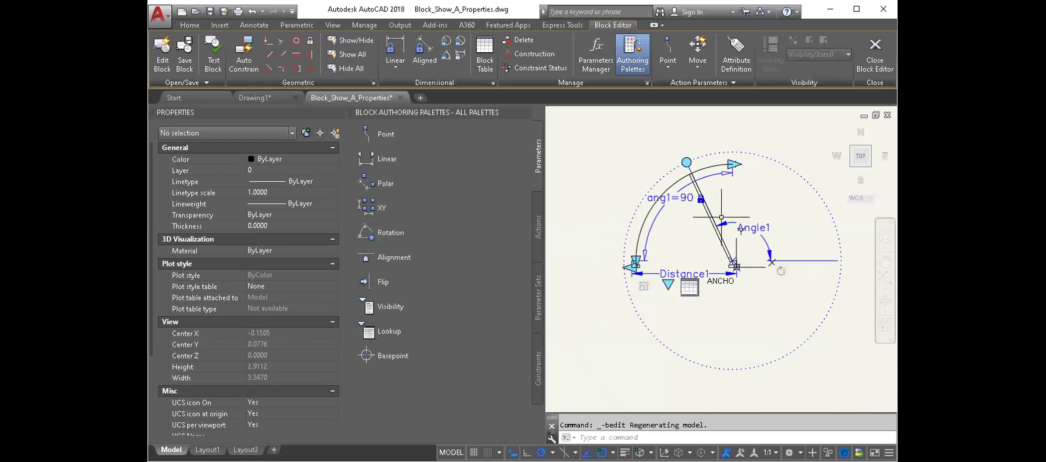
pyautogui.click(879, 47)
pyautogui.click(301, 237)
pyautogui.moveTo(442, 245)
pyautogui.mouseDown(button='middle')
pyautogui.moveTo(547, 243)
pyautogui.moveTo(572, 196)
pyautogui.moveTo(601, 175)
pyautogui.moveTo(625, 175)
pyautogui.moveTo(574, 237)
pyautogui.mouseUp(button='middle')
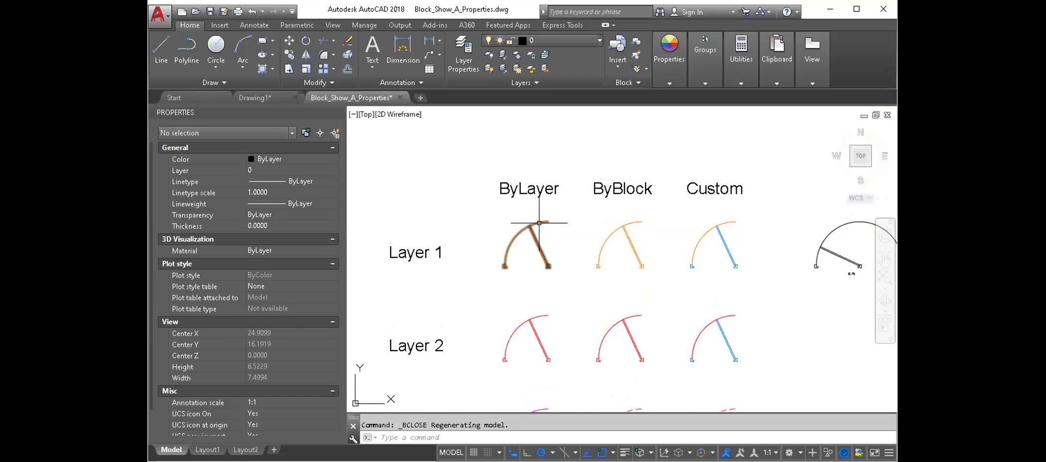
# Select the Layer 1 ByLayer door sample and check its layer in the Layer list.
pyautogui.click(536, 230)
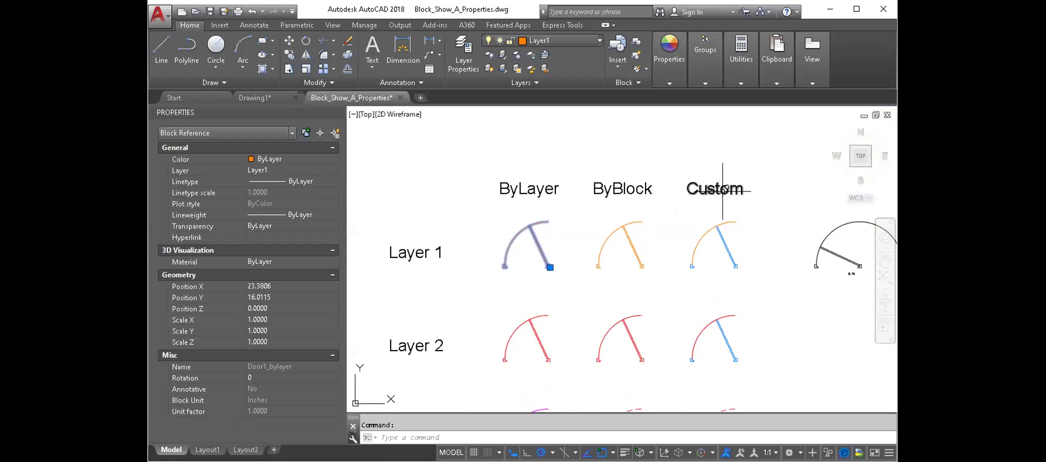
pyautogui.press('Escape')
pyautogui.moveTo(554, 245); pyautogui.dragTo(548, 207, button='middle')
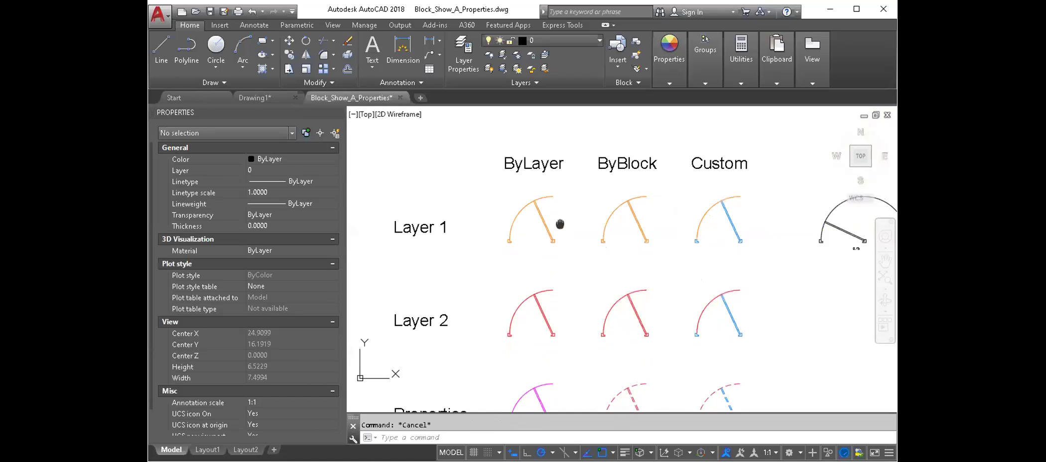
pyautogui.scroll(2, 532, 224)
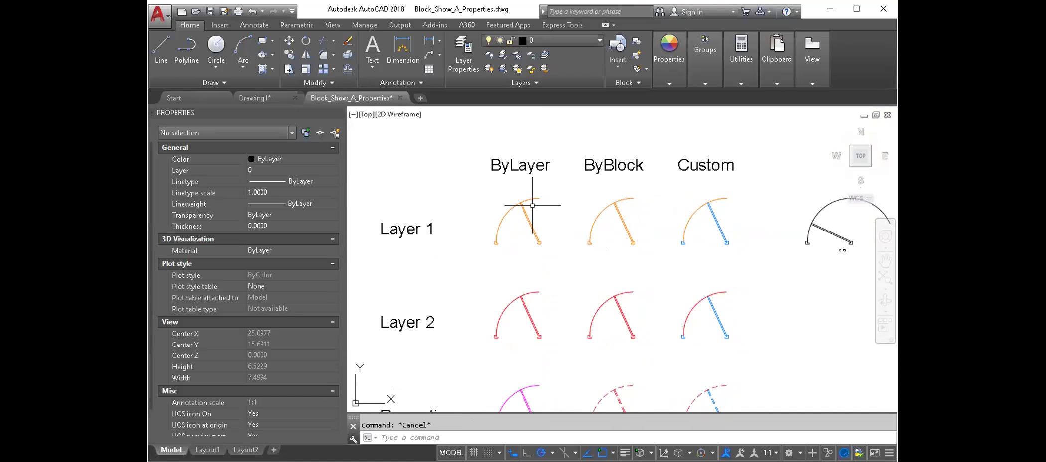
pyautogui.click(522, 226)
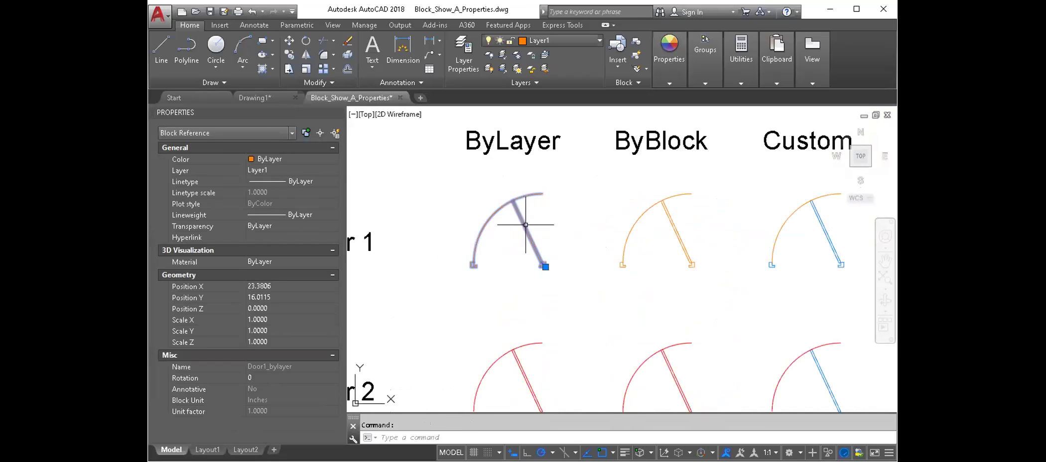
pyautogui.moveTo(523, 226); pyautogui.dragTo(548, 198, button='middle')
pyautogui.click(564, 37)
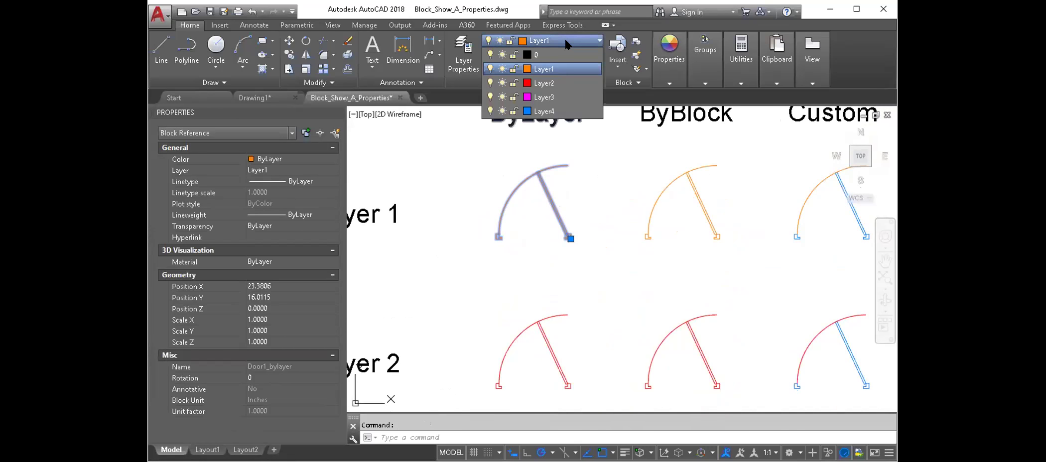
pyautogui.click(562, 54)
pyautogui.press('Escape')
pyautogui.click(552, 176)
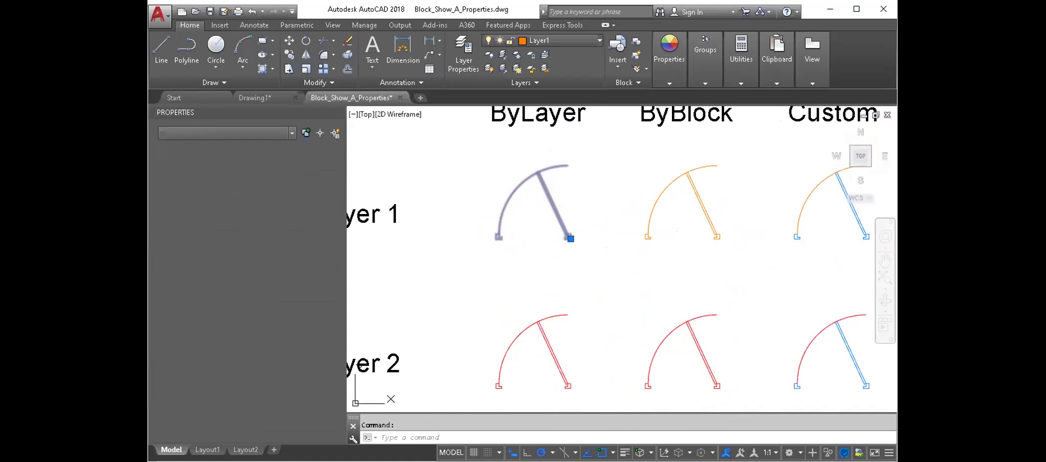
# In the Door1_bylayer block editor, keep the door leaf linetype ByLayer, then save and close.
pyautogui.click(770, 318)
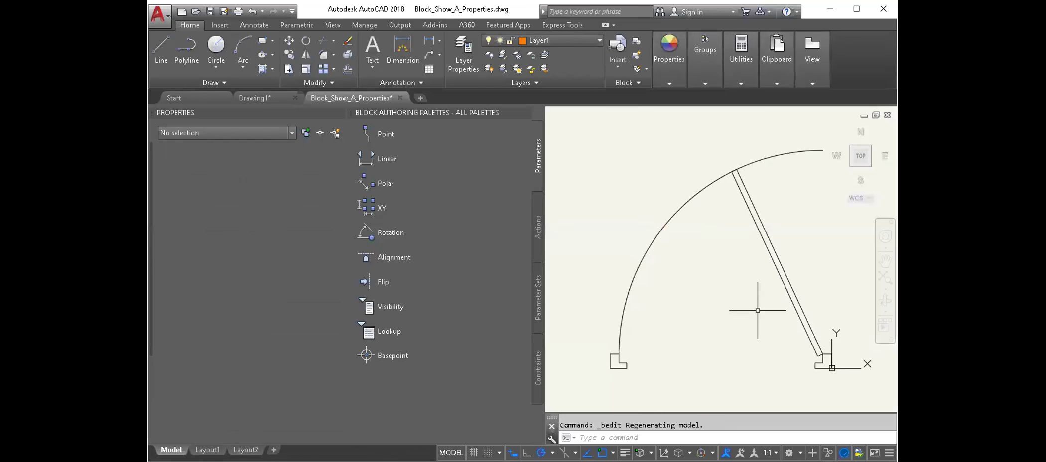
pyautogui.click(728, 202)
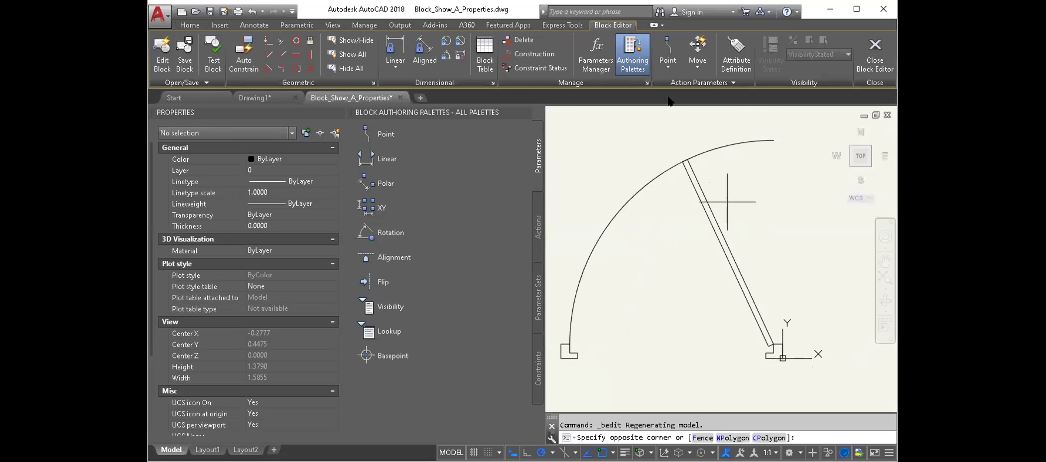
pyautogui.click(577, 187)
pyautogui.click(295, 182)
pyautogui.click(295, 183)
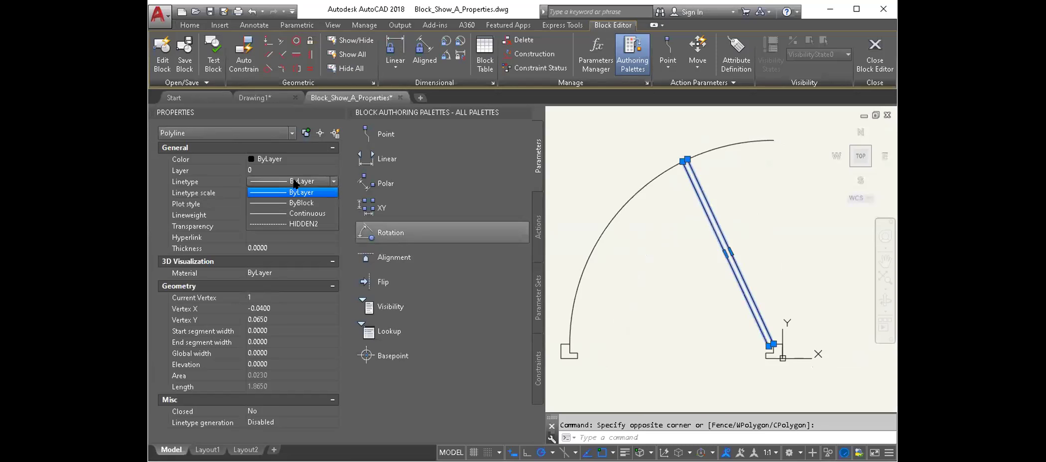
pyautogui.click(294, 193)
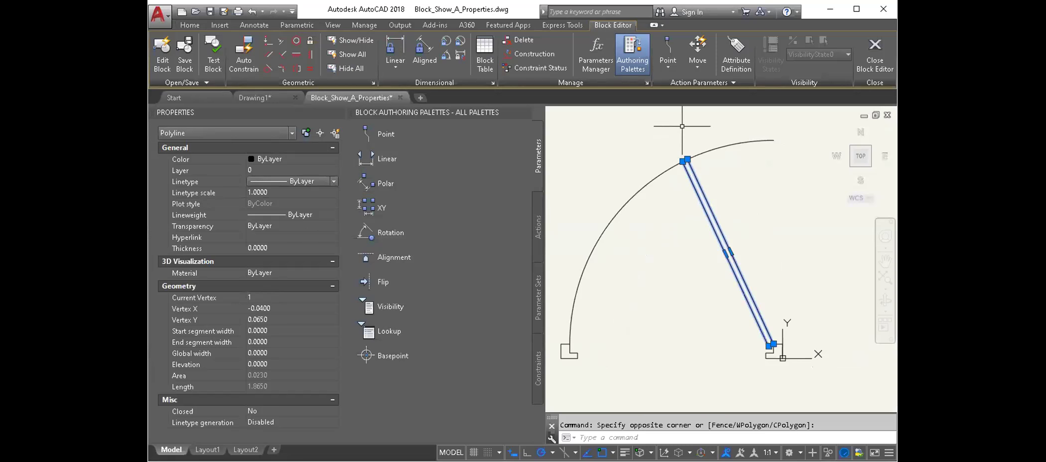
pyautogui.click(857, 55)
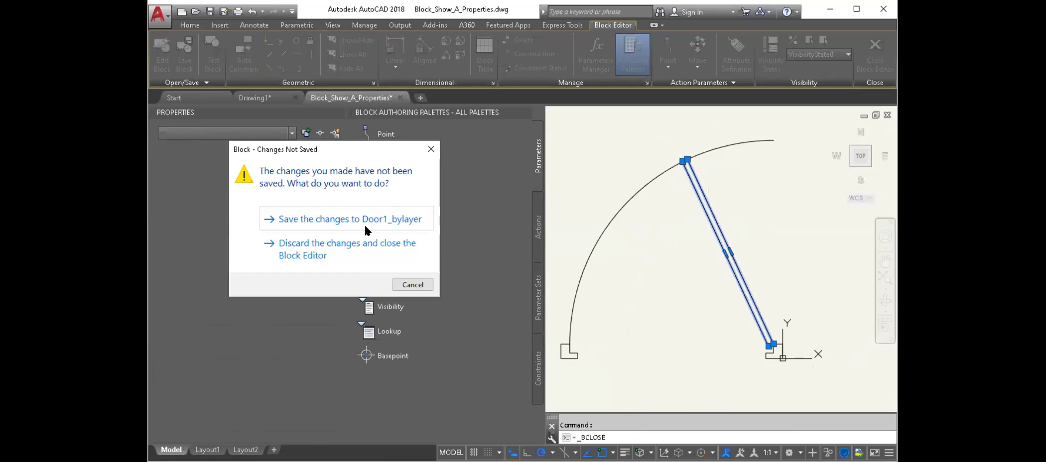
pyautogui.click(365, 224)
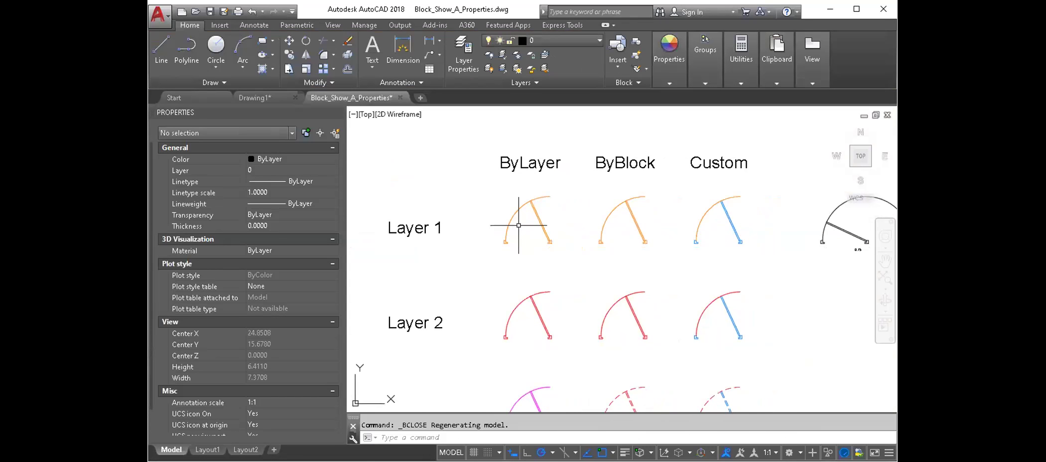
pyautogui.click(544, 225)
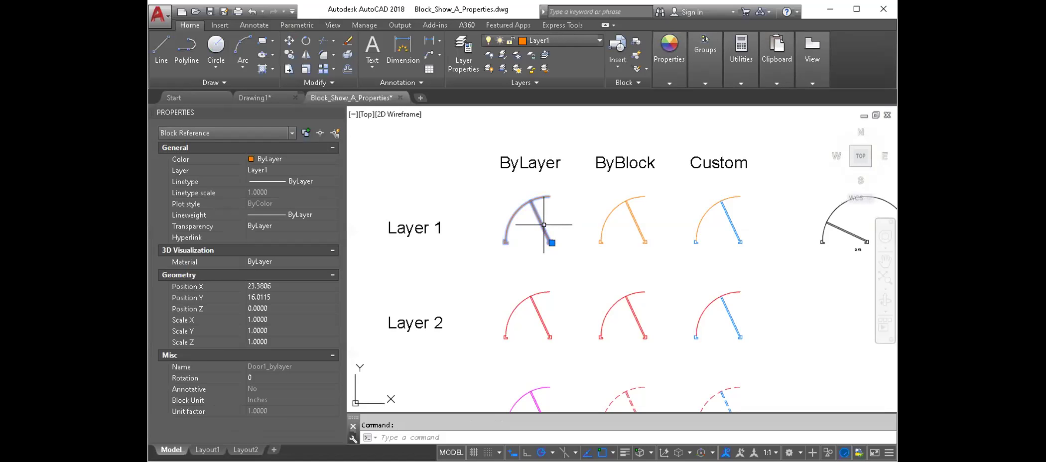
pyautogui.press('Escape')
pyautogui.moveTo(544, 219); pyautogui.dragTo(553, 189, button='middle')
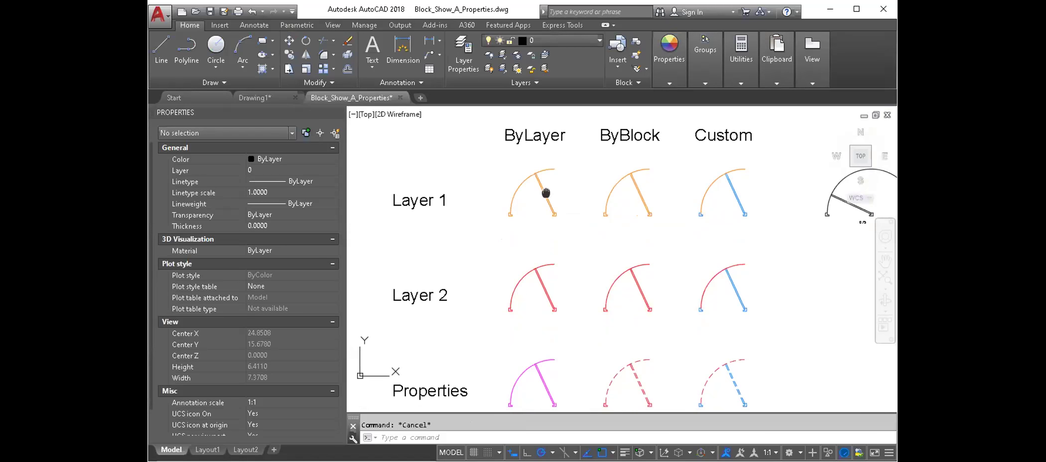
pyautogui.moveTo(544, 242); pyautogui.dragTo(545, 204, button='middle')
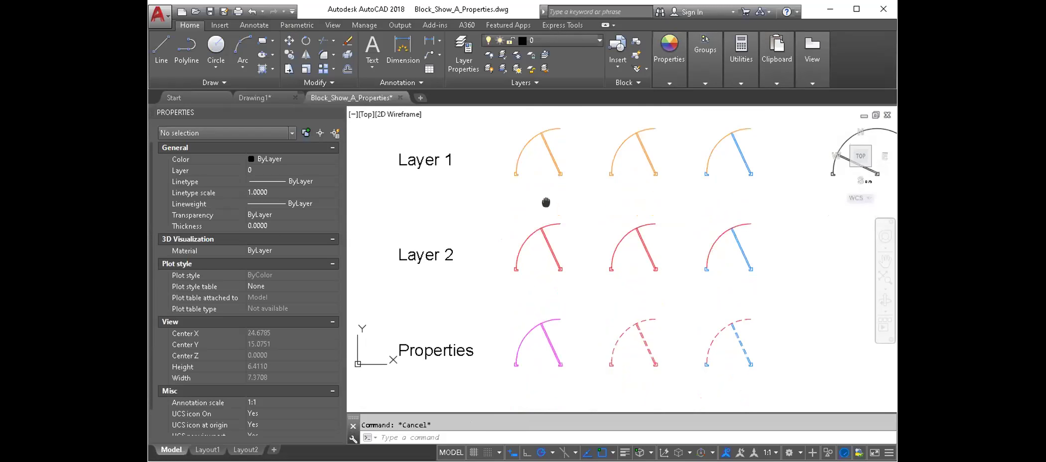
pyautogui.click(563, 330)
pyautogui.click(539, 354)
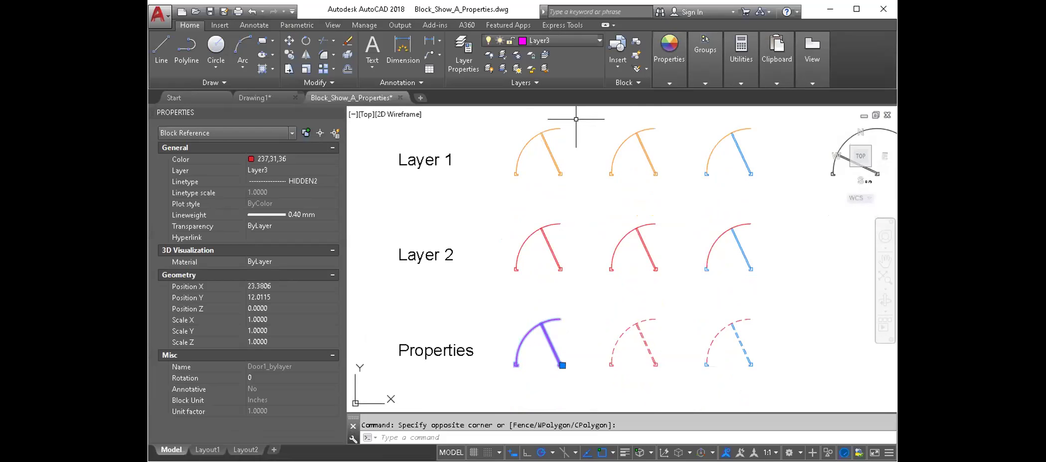
pyautogui.click(559, 39)
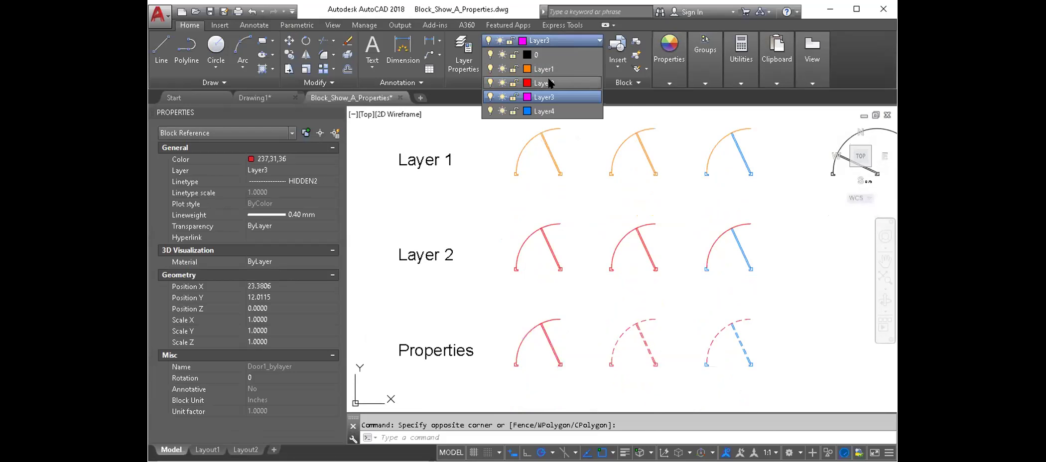
pyautogui.click(548, 69)
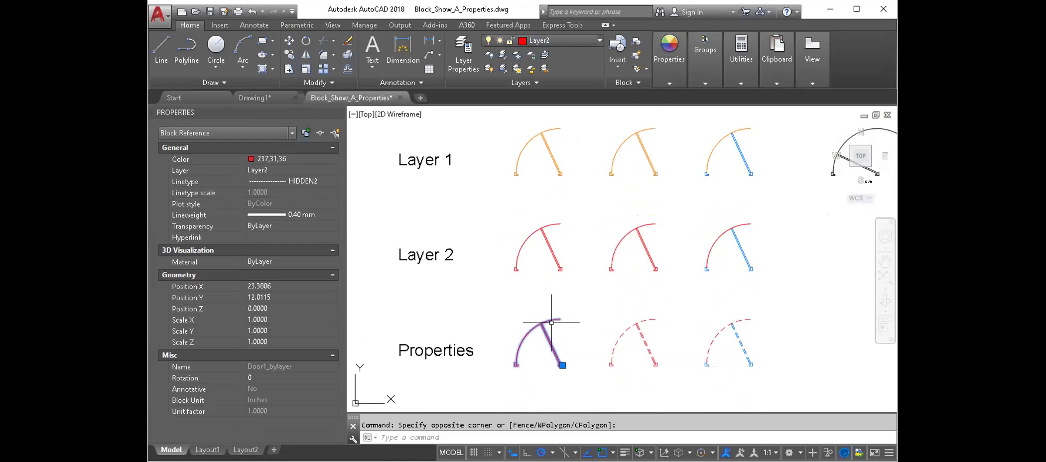
pyautogui.click(553, 40)
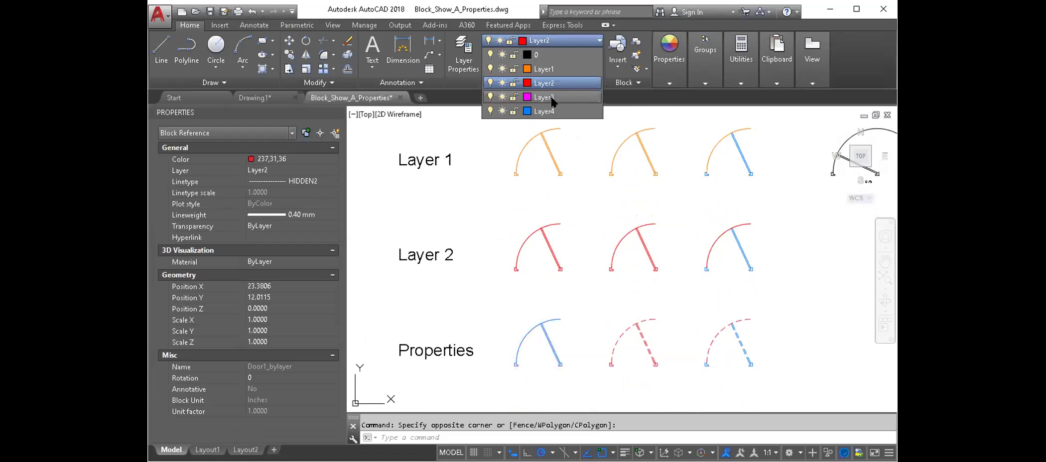
pyautogui.click(548, 110)
pyautogui.moveTo(560, 152); pyautogui.dragTo(547, 170, button='middle')
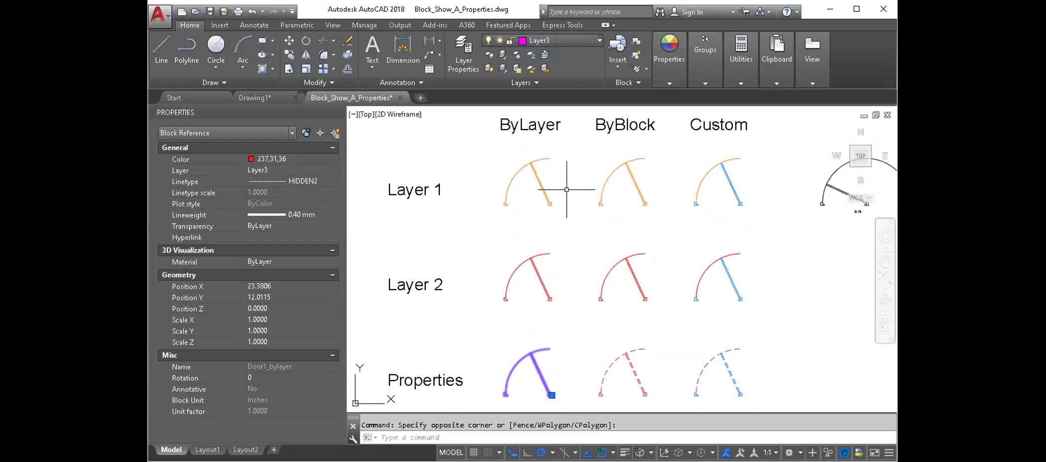
pyautogui.press('Escape')
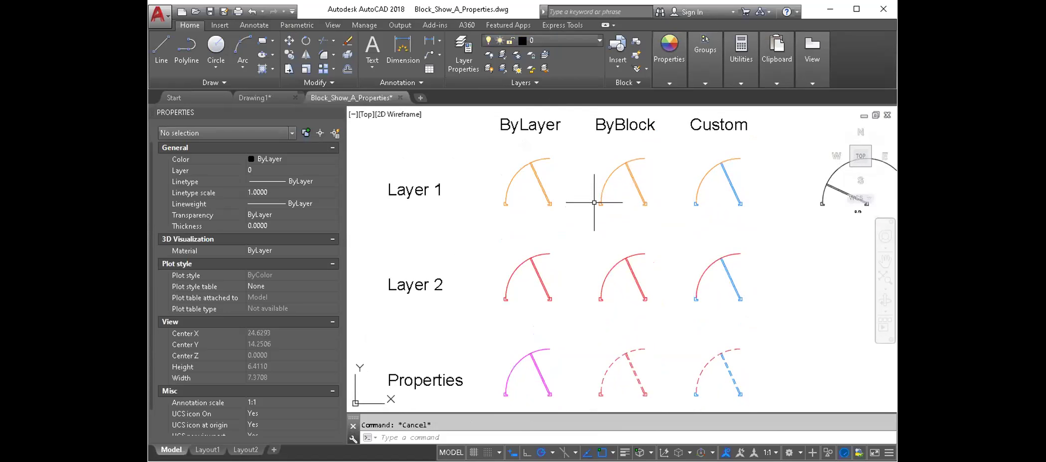
pyautogui.moveTo(595, 203); pyautogui.dragTo(557, 176, button='middle')
pyautogui.moveTo(609, 219)
pyautogui.mouseDown(button='middle')
pyautogui.moveTo(594, 190)
pyautogui.moveTo(595, 240)
pyautogui.mouseUp(button='middle')
pyautogui.click(591, 157)
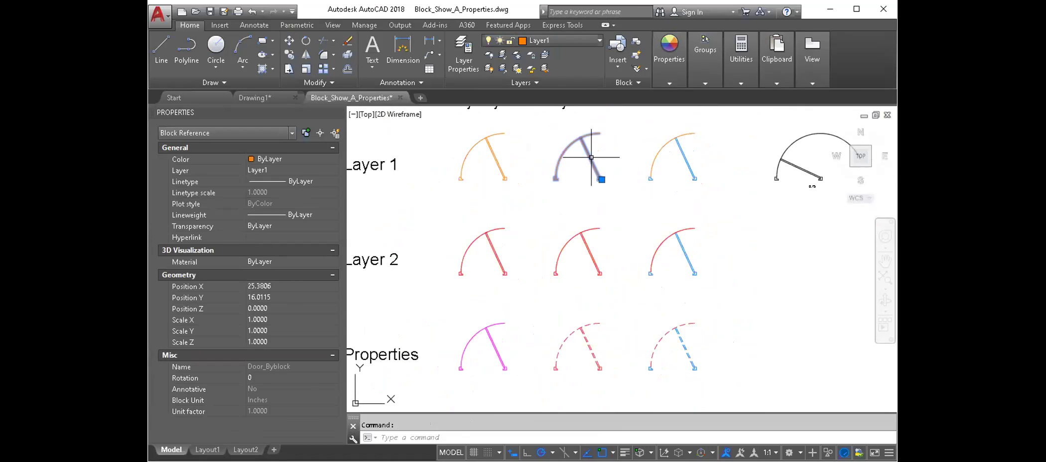
pyautogui.doubleClick(591, 157)
pyautogui.click(778, 324)
pyautogui.click(721, 187)
pyautogui.click(309, 181)
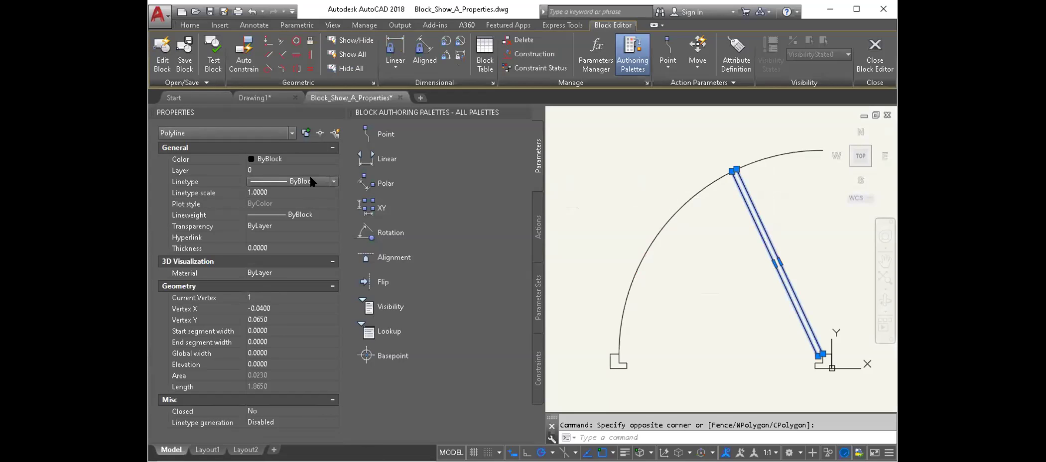
pyautogui.click(310, 181)
pyautogui.click(301, 215)
pyautogui.click(300, 215)
pyautogui.click(872, 55)
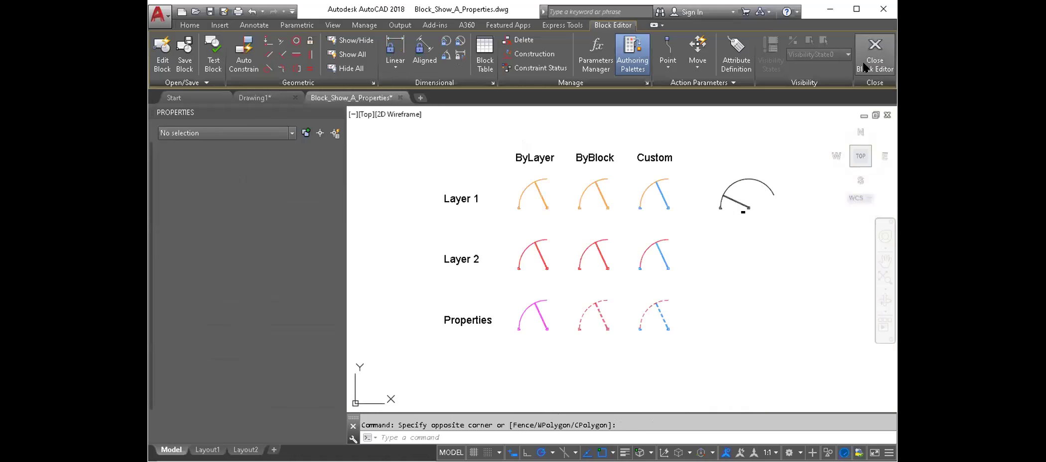
pyautogui.click(587, 267)
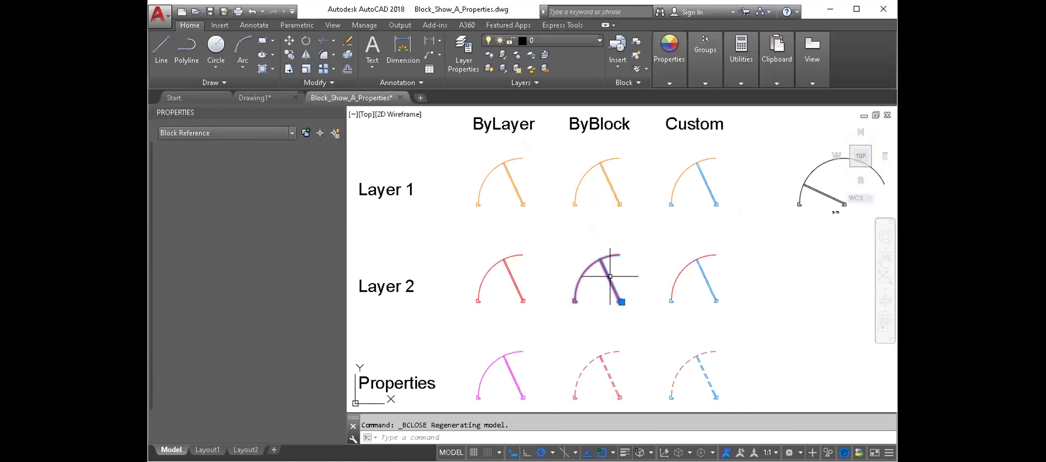
pyautogui.moveTo(593, 264); pyautogui.dragTo(565, 228, button='middle')
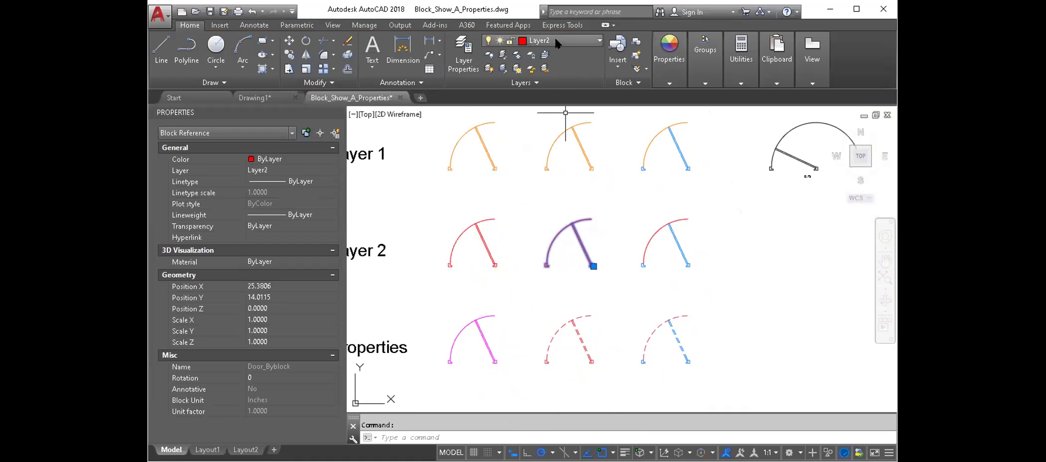
pyautogui.click(556, 42)
pyautogui.click(556, 69)
pyautogui.click(558, 38)
pyautogui.click(559, 76)
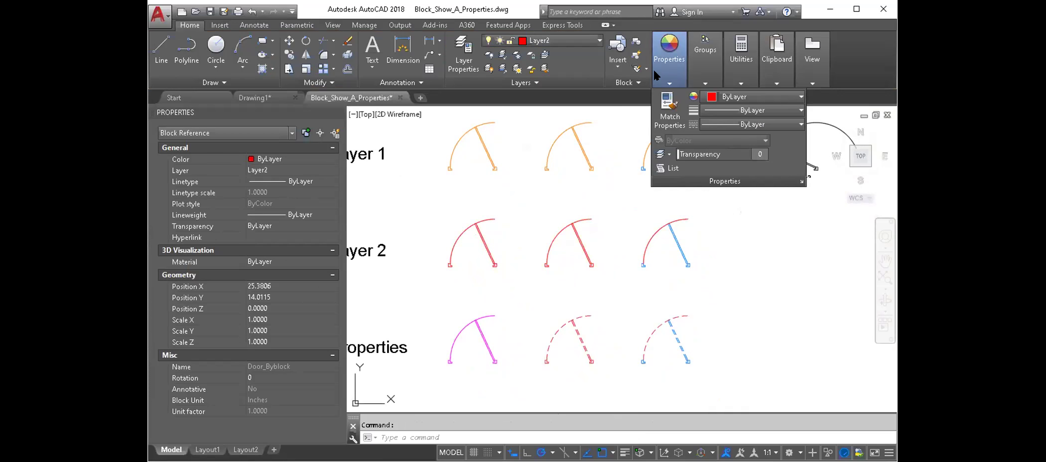
pyautogui.click(735, 98)
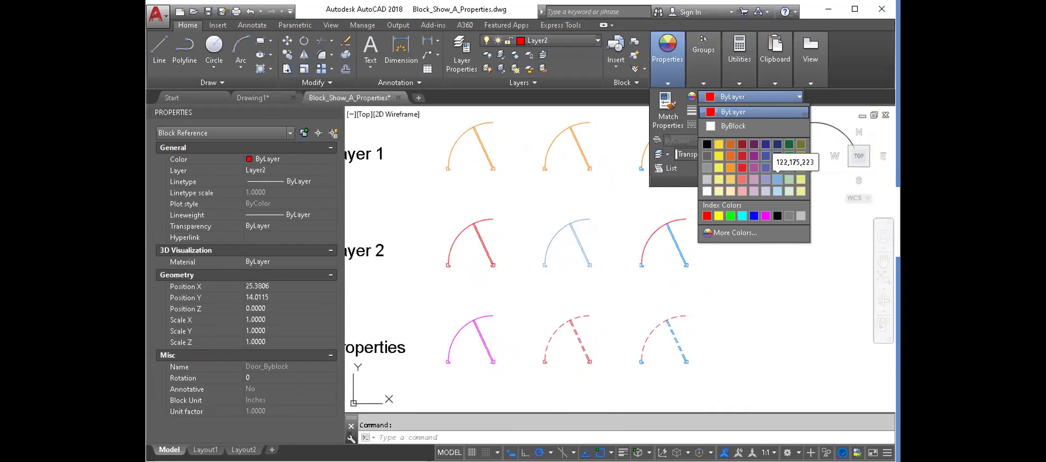
pyautogui.press('Escape')
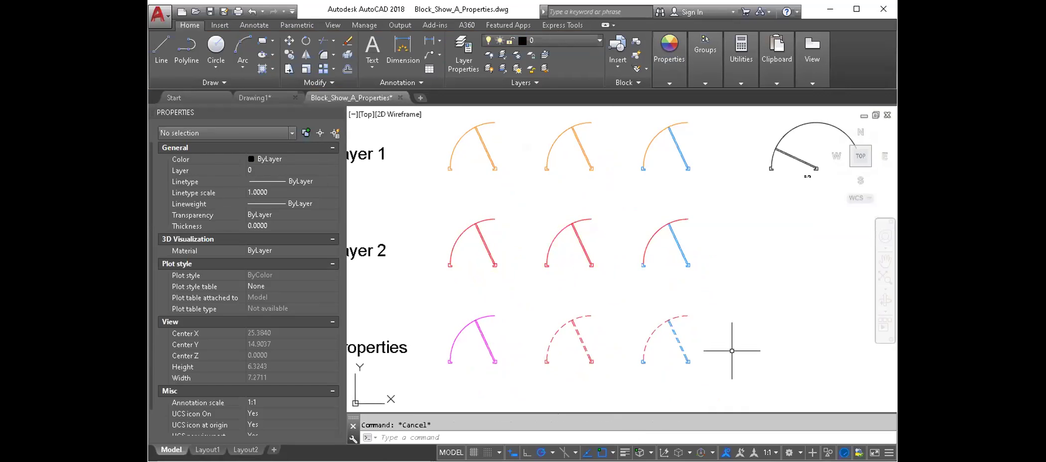
pyautogui.moveTo(619, 227)
pyautogui.mouseDown(button='middle')
pyautogui.moveTo(588, 250)
pyautogui.moveTo(573, 245)
pyautogui.mouseUp(button='middle')
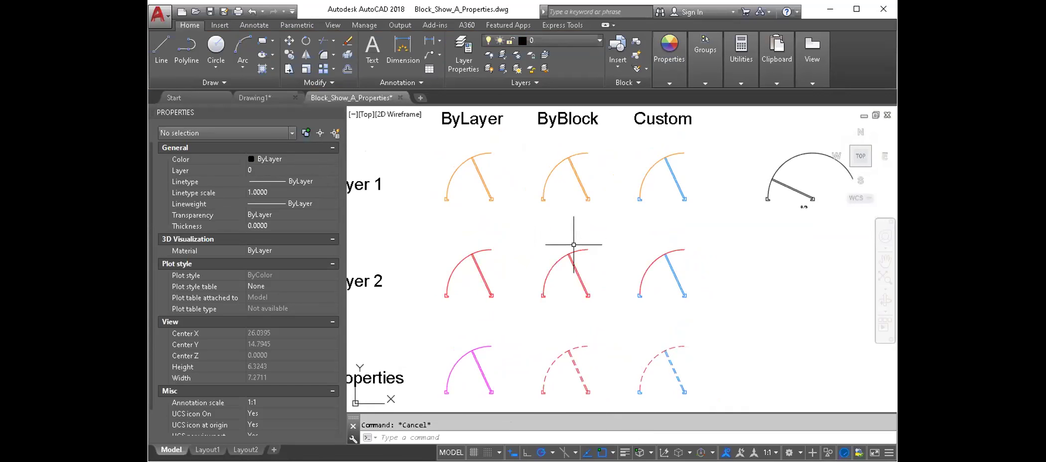
# Close Block_Show_A_Properties without saving and frame the door and window blocks in Block_Show_B_Properties.
pyautogui.scroll(3, 664, 244)
pyautogui.moveTo(541, 228)
pyautogui.mouseDown(button='middle')
pyautogui.moveTo(630, 180)
pyautogui.moveTo(559, 203)
pyautogui.mouseUp(button='middle')
pyautogui.scroll(-4, 558, 203)
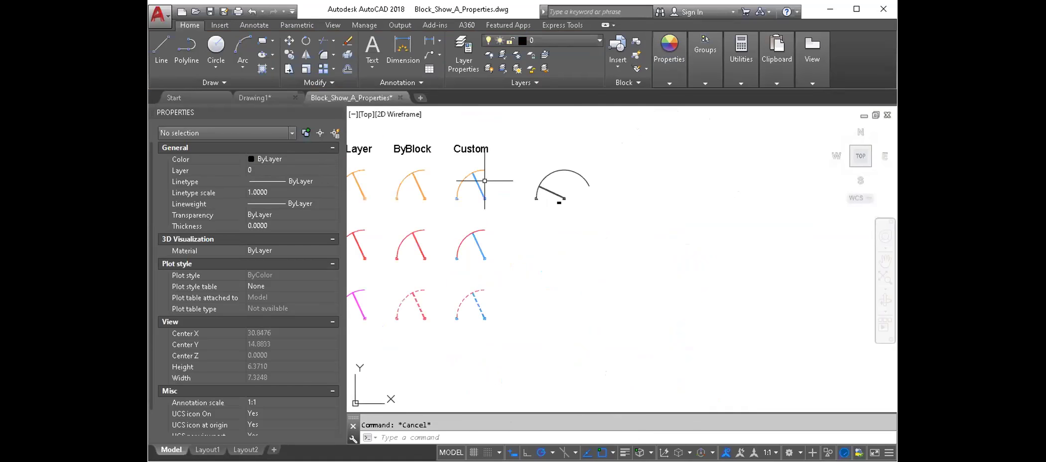
pyautogui.click(399, 98)
pyautogui.click(553, 256)
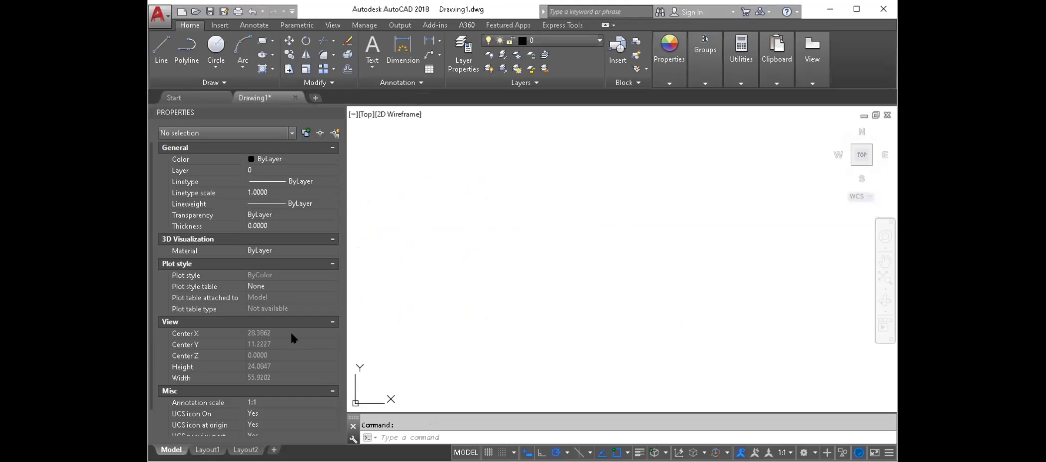
pyautogui.scroll(3, 531, 242)
pyautogui.scroll(2, 547, 243)
pyautogui.moveTo(546, 244)
pyautogui.mouseDown(button='middle')
pyautogui.moveTo(578, 255)
pyautogui.moveTo(565, 174)
pyautogui.mouseUp(button='middle')
pyautogui.click(545, 294)
pyautogui.moveTo(545, 294)
pyautogui.mouseDown(button='middle')
pyautogui.moveTo(536, 211)
pyautogui.moveTo(548, 214)
pyautogui.mouseUp(button='middle')
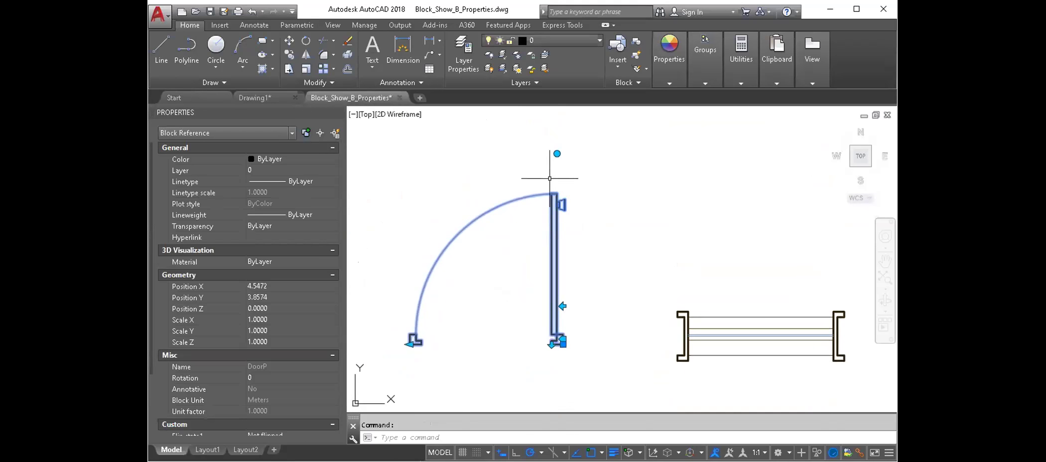
pyautogui.click(557, 153)
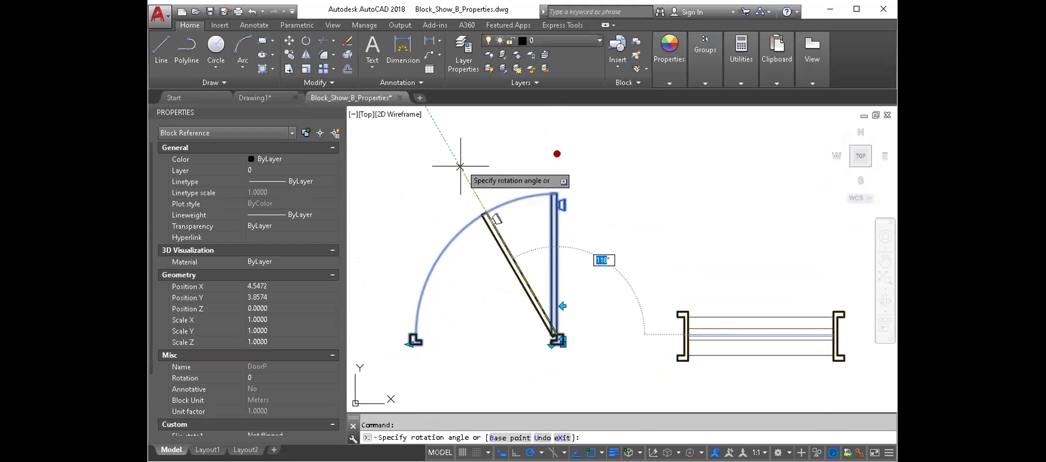
pyautogui.click(402, 244)
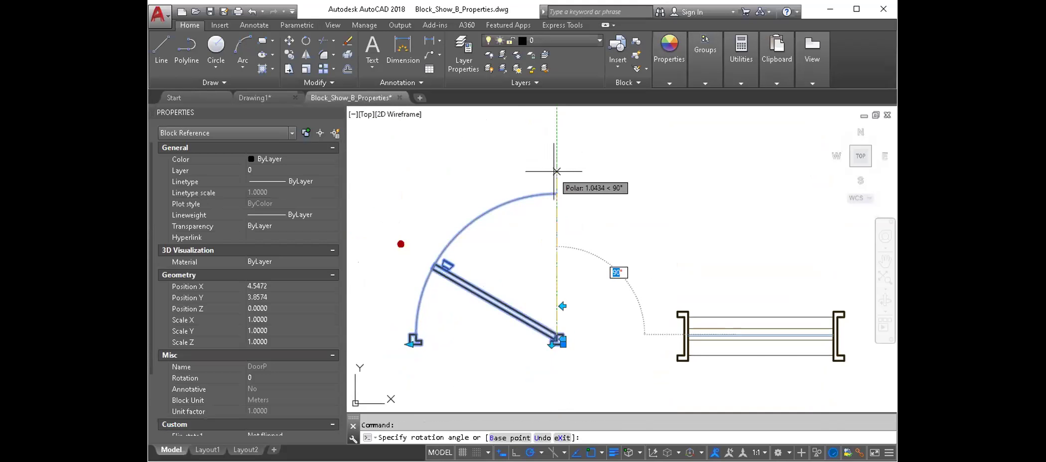
pyautogui.click(553, 168)
pyautogui.click(560, 305)
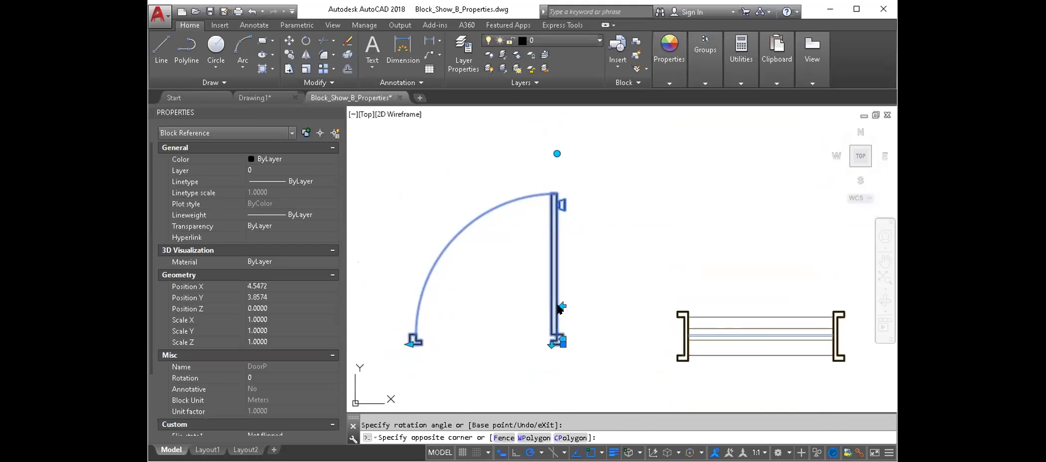
pyautogui.click(562, 306)
pyautogui.click(564, 345)
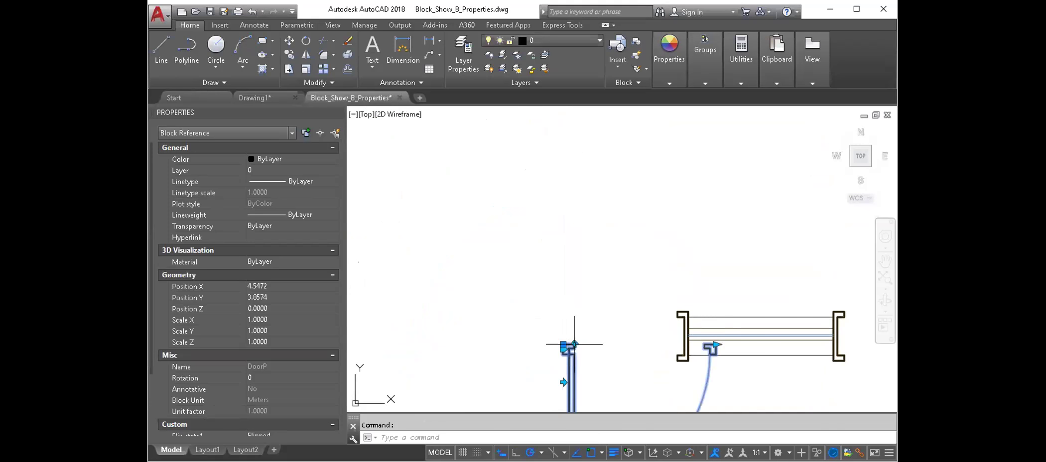
pyautogui.click(563, 383)
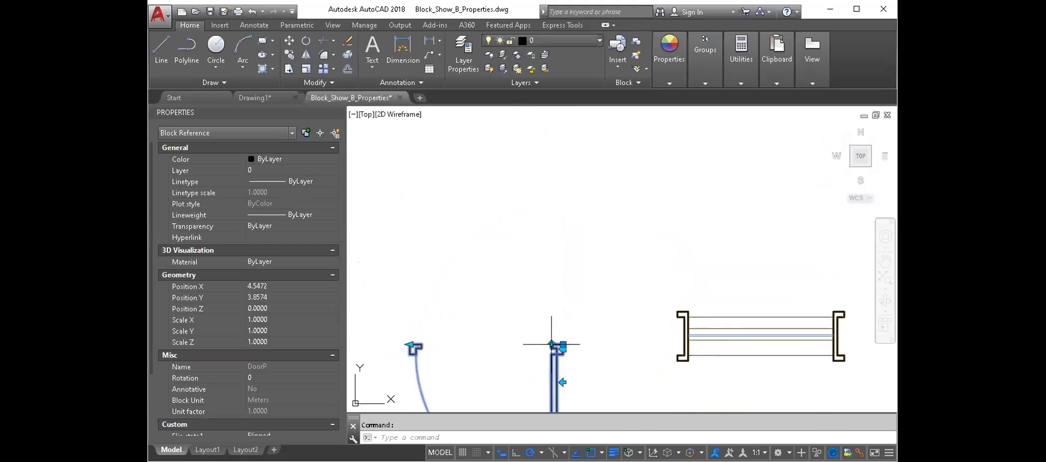
pyautogui.click(553, 345)
pyautogui.moveTo(535, 297)
pyautogui.mouseDown(button='middle')
pyautogui.moveTo(597, 271)
pyautogui.moveTo(553, 284)
pyautogui.mouseUp(button='middle')
pyautogui.press('Escape')
pyautogui.click(596, 272)
pyautogui.click(619, 341)
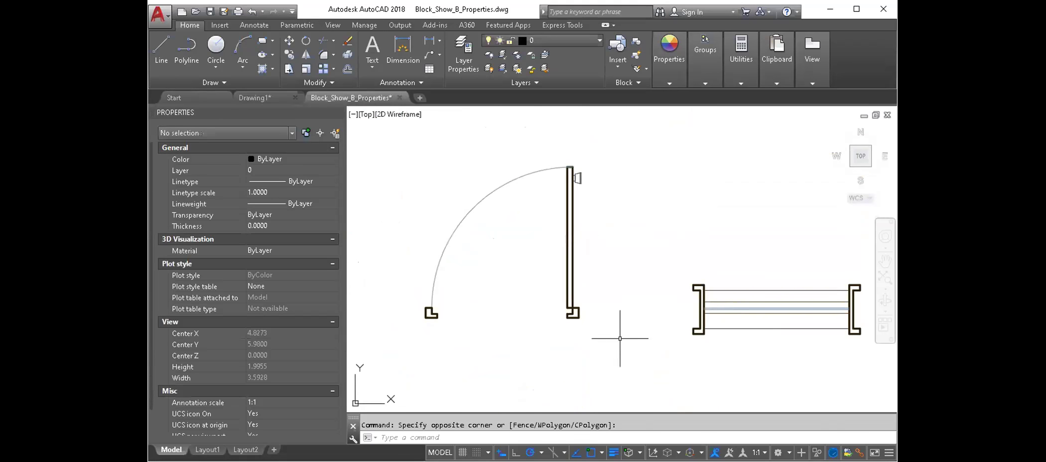
pyautogui.click(587, 337)
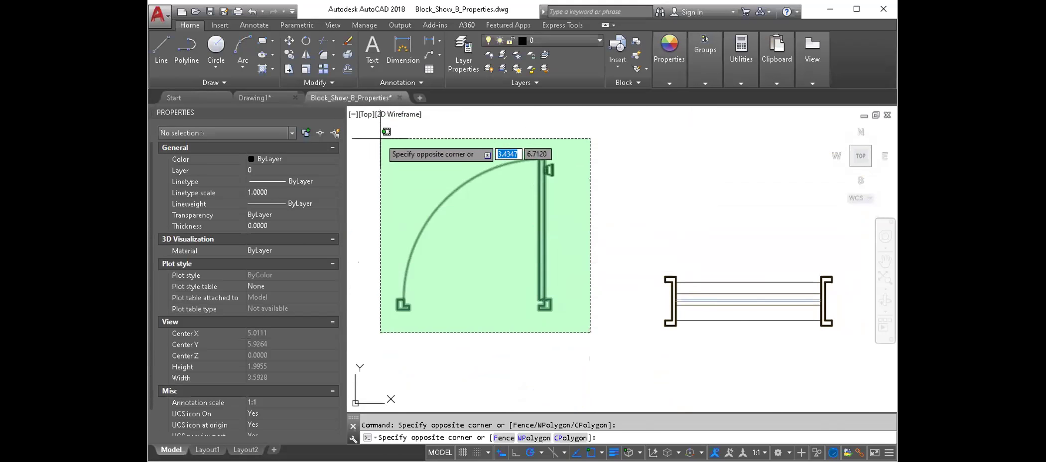
# Create block Puert_BP_1 from the door's arc and jamb objects with a picked base point.
pyautogui.click(381, 119)
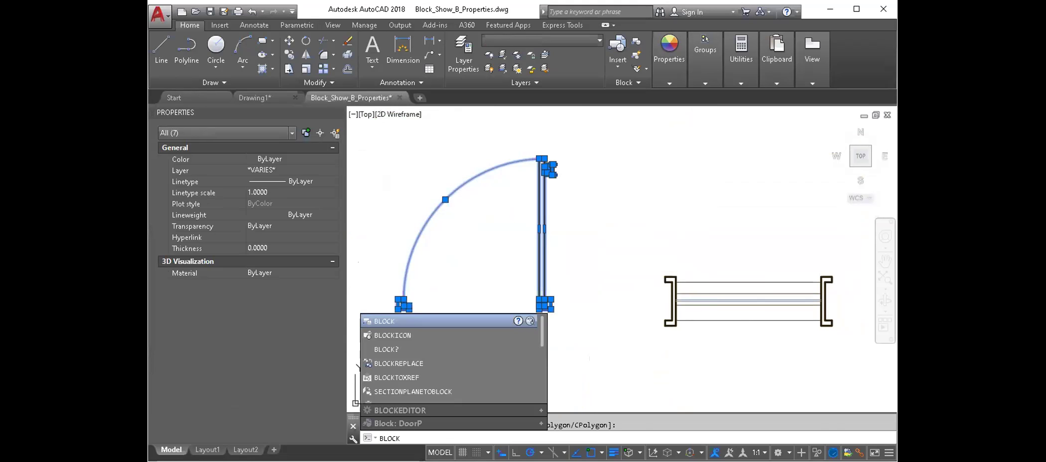
pyautogui.press('Return')
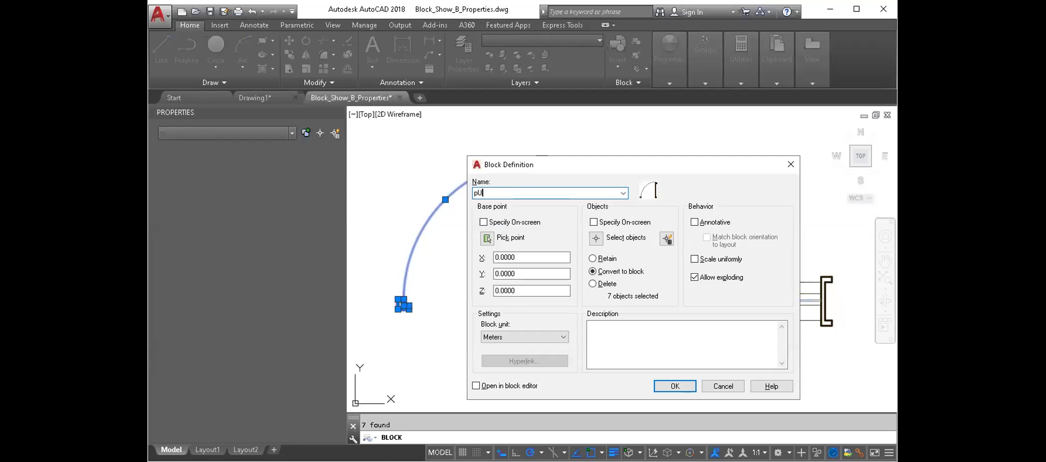
pyautogui.write('Puert')
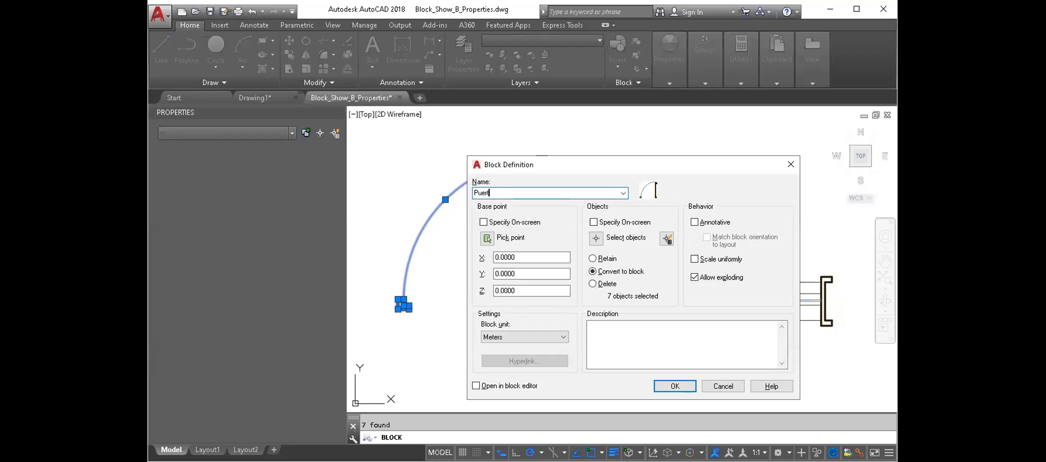
pyautogui.write('_BP')
pyautogui.write('_1')
pyautogui.click(487, 239)
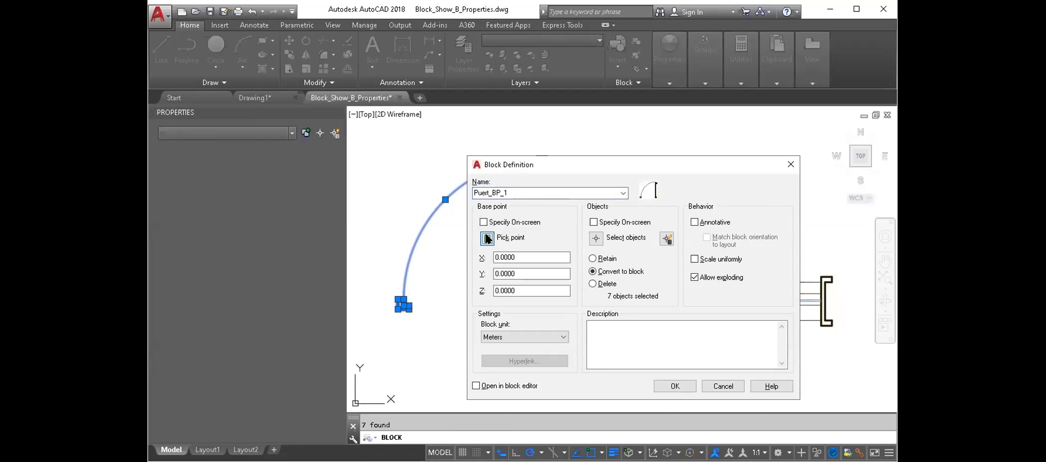
pyautogui.click(672, 391)
pyautogui.click(540, 274)
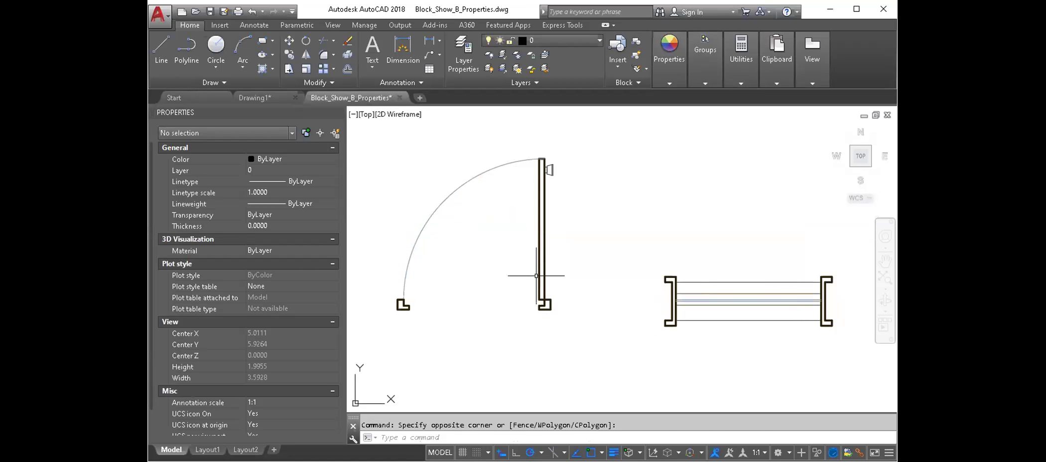
pyautogui.click(596, 279)
# Open Puert_BP_1 in the Block Editor and hide the properties panel.
pyautogui.doubleClick(541, 276)
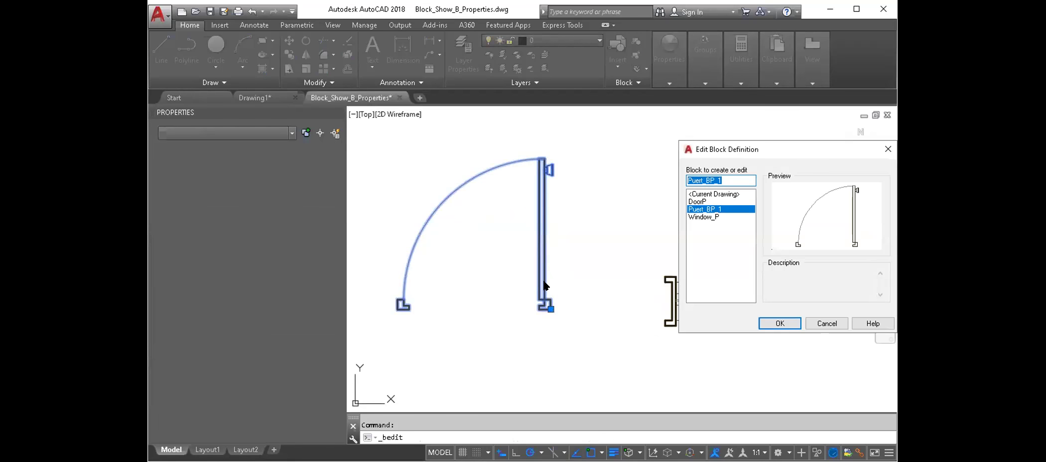
pyautogui.press('Return')
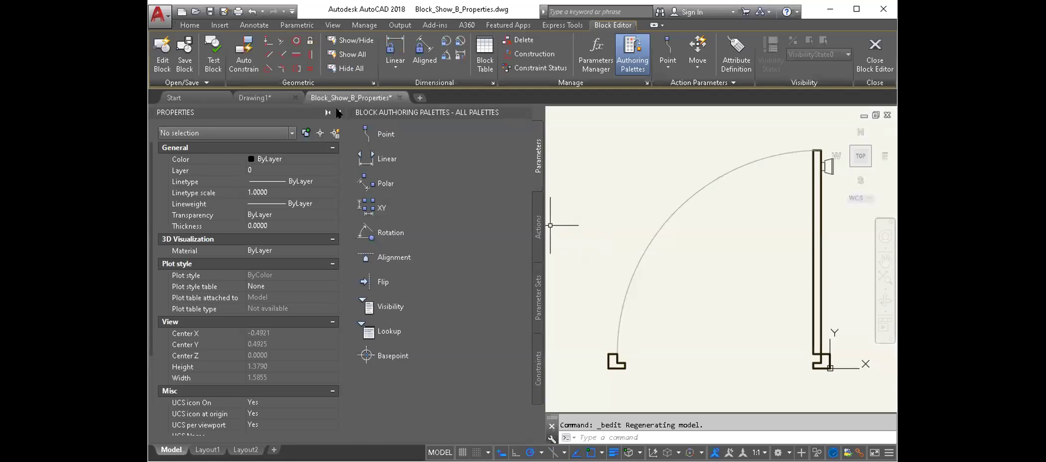
pyautogui.click(336, 114)
pyautogui.moveTo(432, 186); pyautogui.dragTo(380, 176, button='middle')
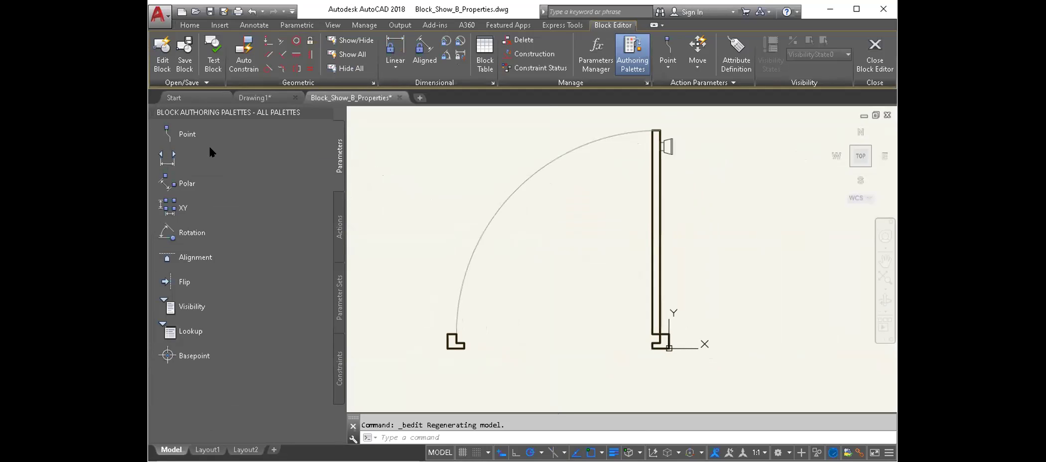
# Add a Distance1 linear parameter across the door's width with its label below.
pyautogui.click(199, 157)
pyautogui.moveTo(618, 296); pyautogui.dragTo(618, 269, button='middle')
pyautogui.click(667, 320)
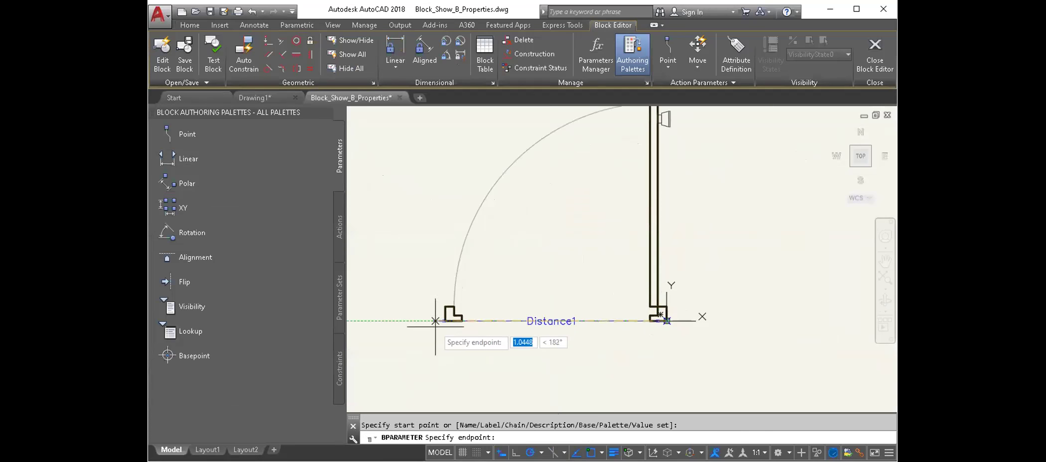
pyautogui.click(444, 321)
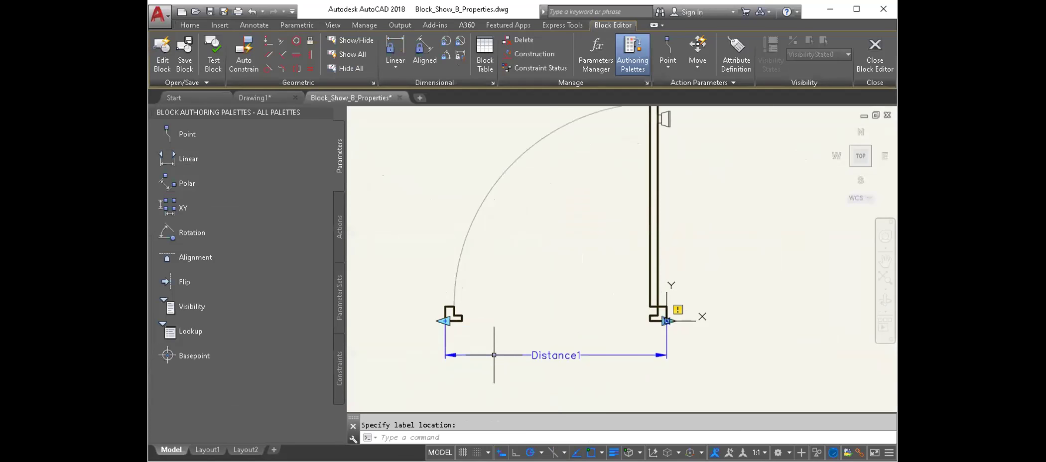
pyautogui.moveTo(609, 336); pyautogui.dragTo(577, 343, button='middle')
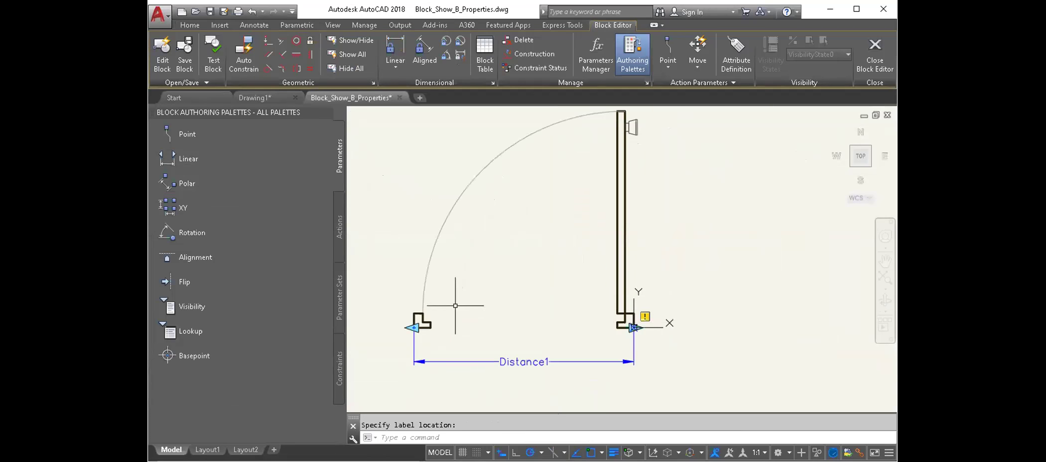
pyautogui.scroll(3, 569, 331)
pyautogui.click(718, 319)
# Erase the stray selected object and zoom out to view the whole door.
pyautogui.press('Delete')
pyautogui.scroll(-3, 612, 287)
pyautogui.moveTo(603, 279); pyautogui.dragTo(617, 289, button='middle')
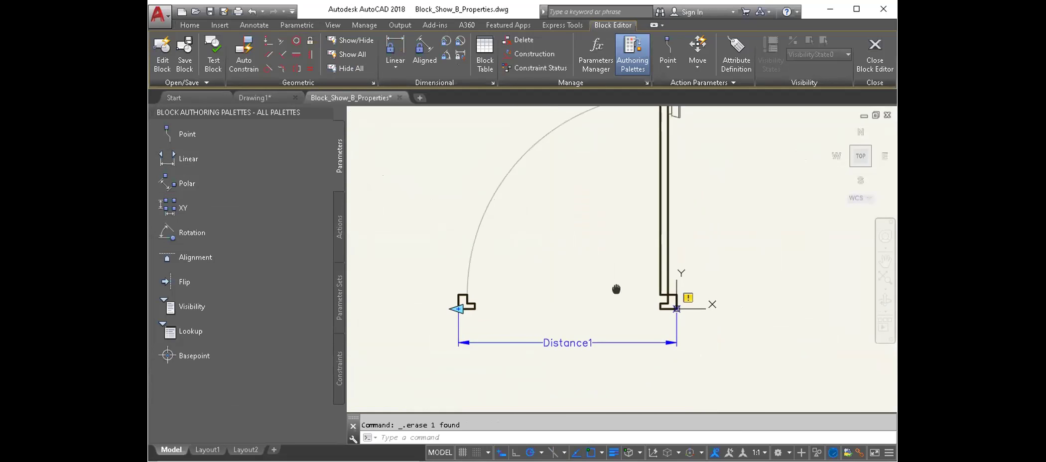
pyautogui.click(339, 221)
pyautogui.click(341, 175)
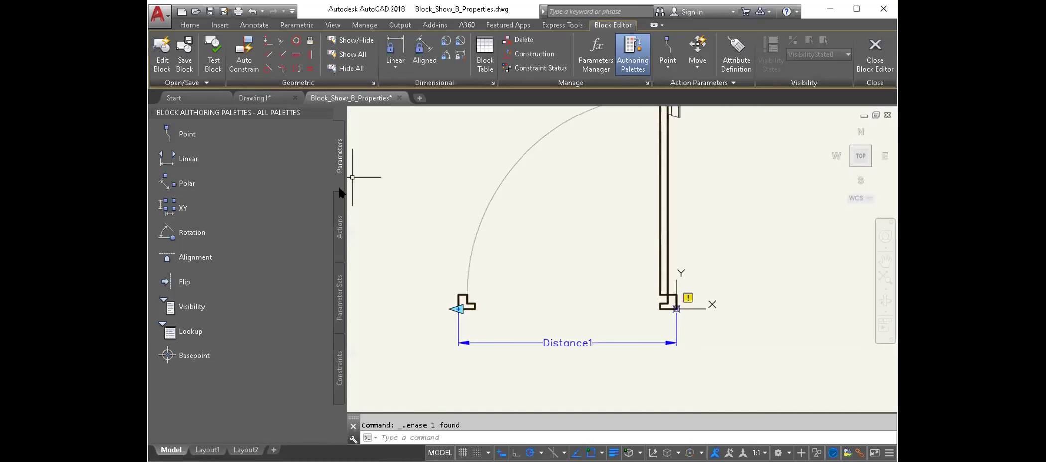
pyautogui.moveTo(497, 221); pyautogui.dragTo(493, 256, button='middle')
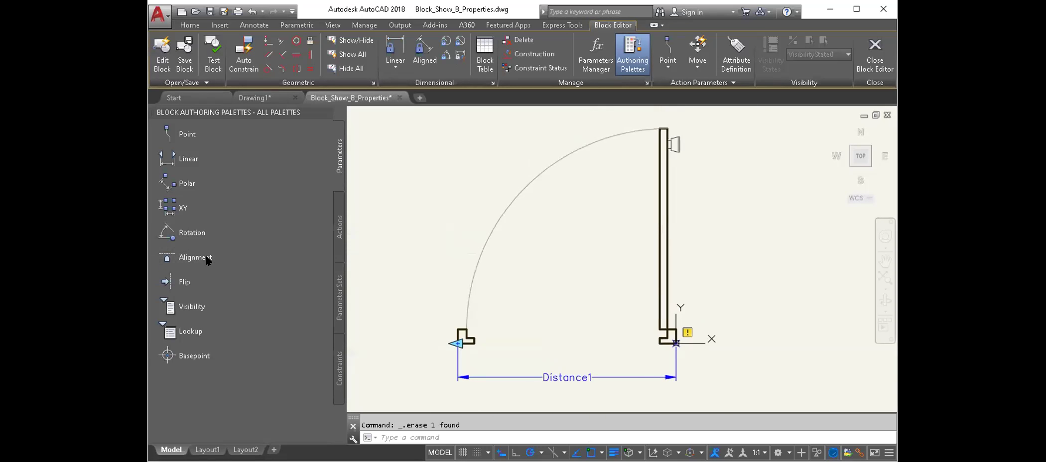
# Add an alignment parameter based at the door's hinge corner.
pyautogui.click(207, 258)
pyautogui.scroll(5, 661, 359)
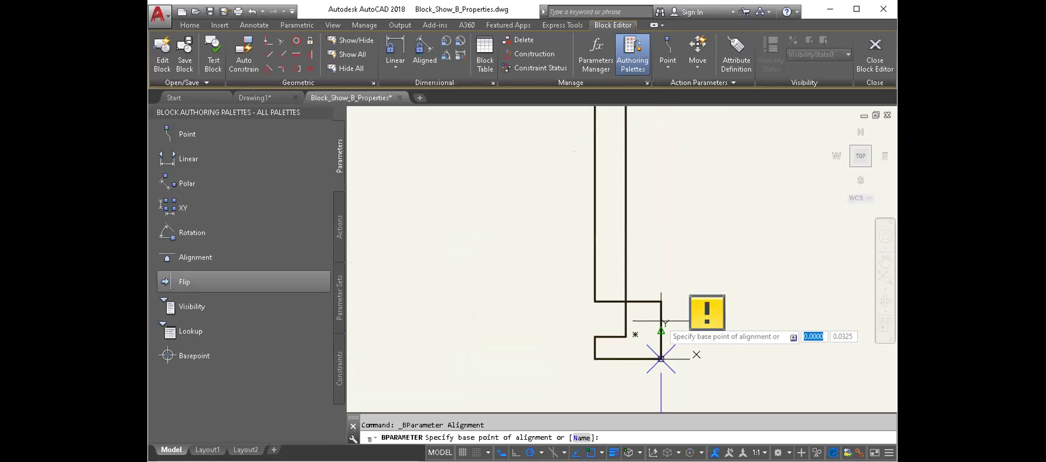
pyautogui.click(661, 359)
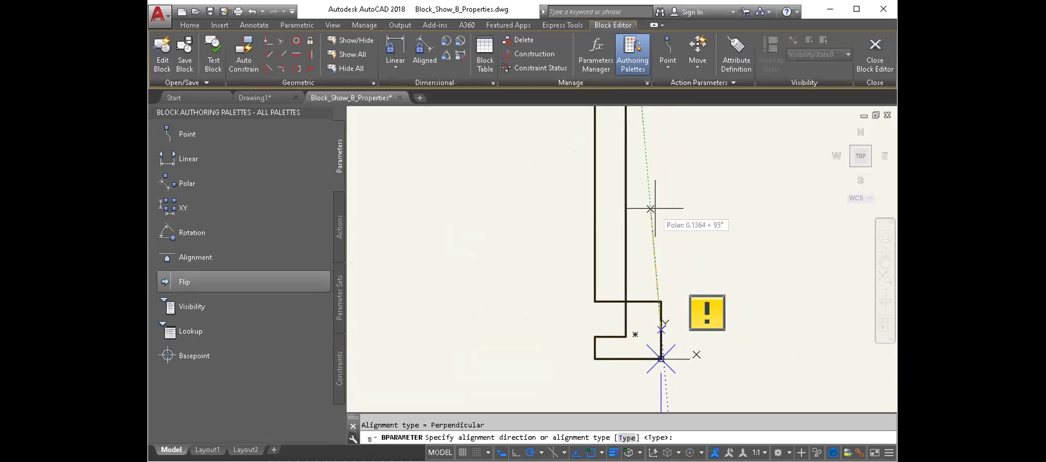
pyautogui.scroll(-3, 672, 233)
pyautogui.scroll(-2, 673, 232)
pyautogui.scroll(-1, 648, 259)
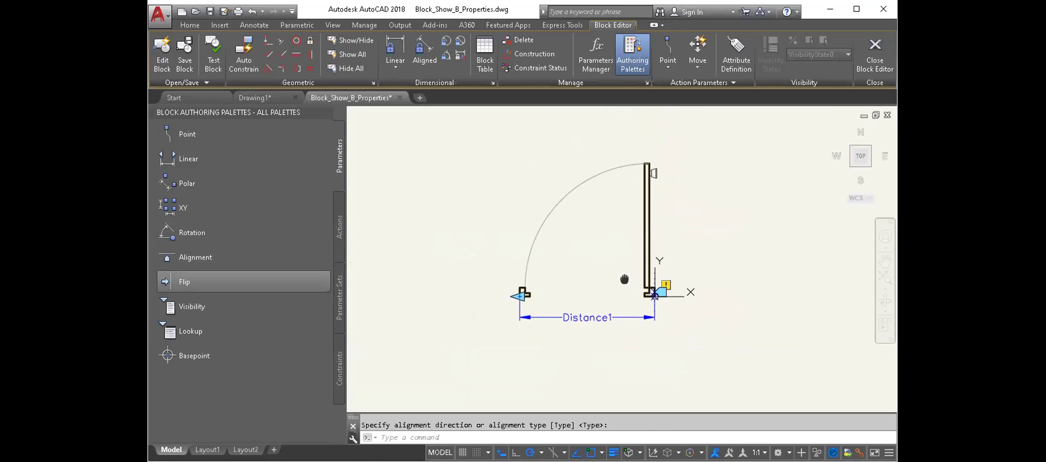
# Add an Angle1 rotation parameter centred on the hinge, with radius and default angle along the leaf.
pyautogui.click(204, 231)
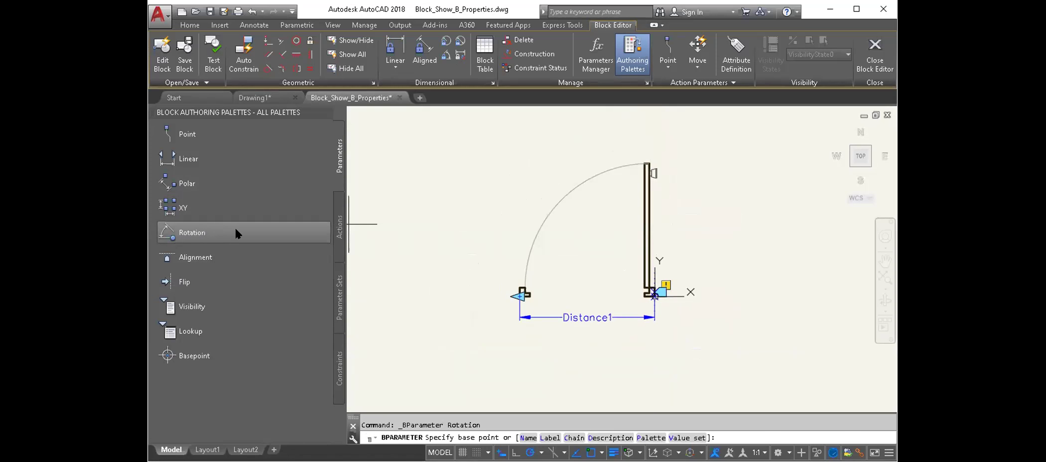
pyautogui.scroll(2, 610, 259)
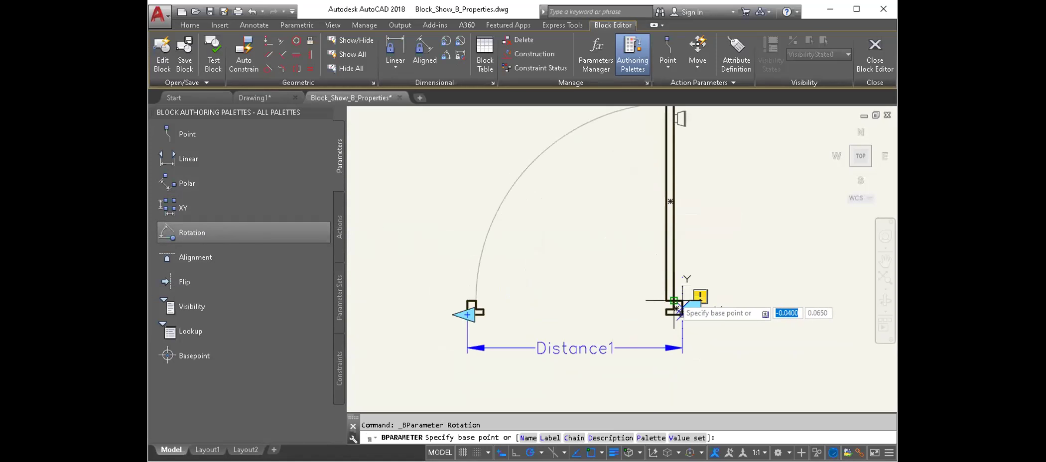
pyautogui.click(674, 302)
pyautogui.moveTo(676, 176); pyautogui.dragTo(676, 205, button='middle')
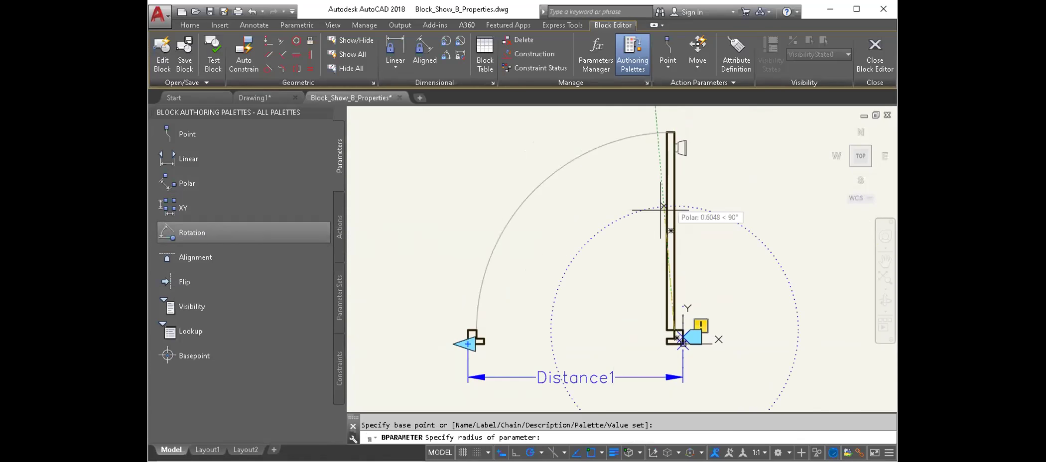
pyautogui.click(404, 330)
pyautogui.moveTo(560, 206); pyautogui.dragTo(547, 276, button='middle')
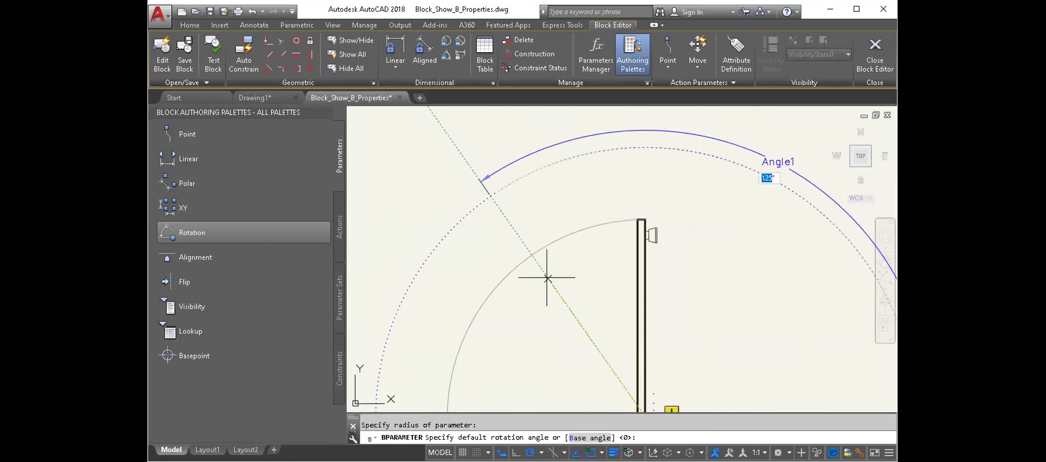
pyautogui.click(645, 186)
pyautogui.scroll(-4, 640, 226)
pyautogui.click(647, 205)
pyautogui.moveTo(648, 205); pyautogui.dragTo(646, 181, button='middle')
pyautogui.scroll(2, 643, 221)
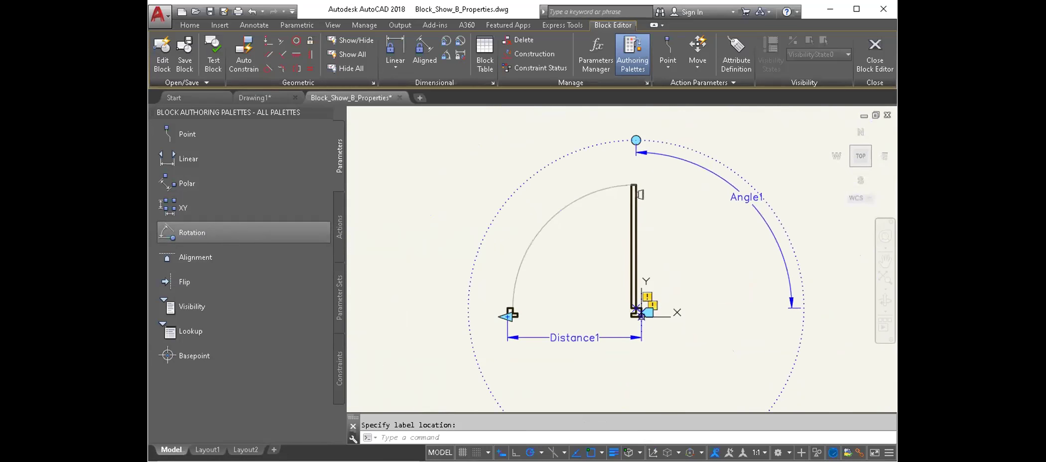
pyautogui.moveTo(581, 186); pyautogui.dragTo(573, 163, button='middle')
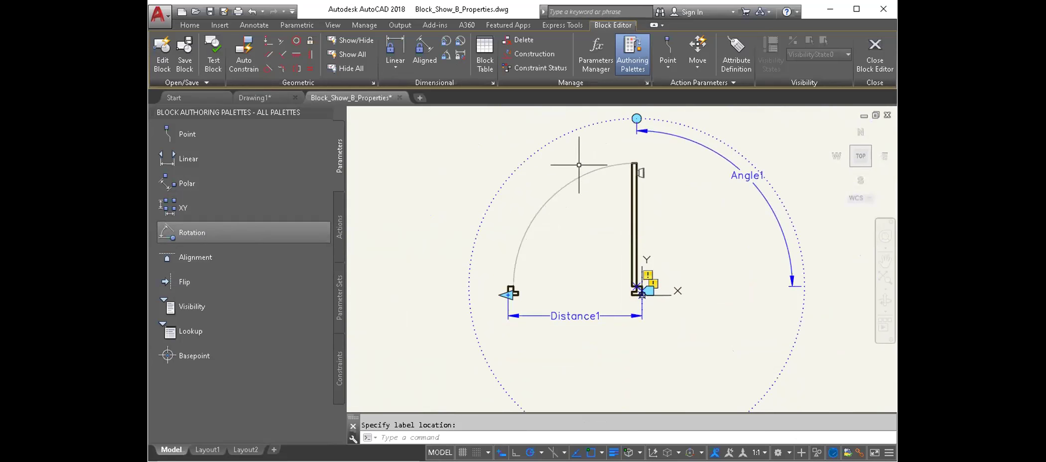
pyautogui.click(199, 286)
# Add Flip state1 with a horizontal reflection line along the door's base.
pyautogui.scroll(2, 503, 324)
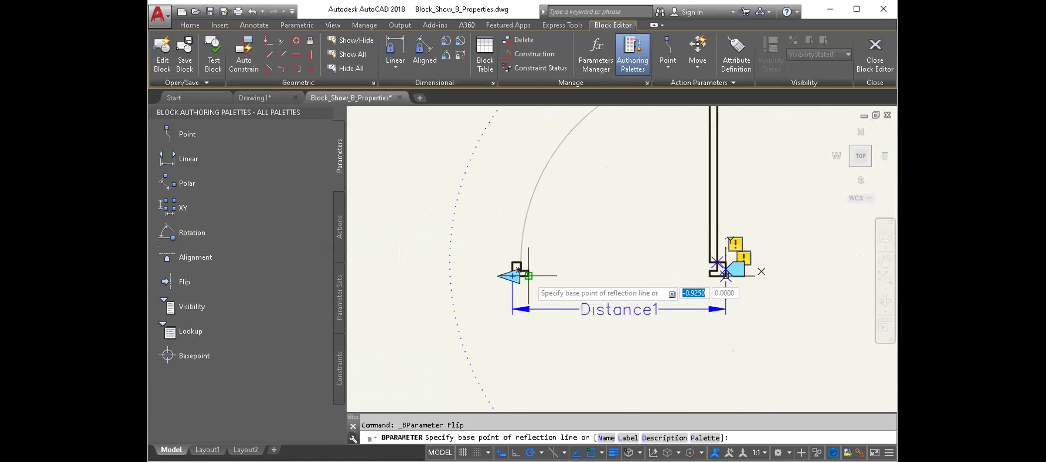
pyautogui.click(617, 276)
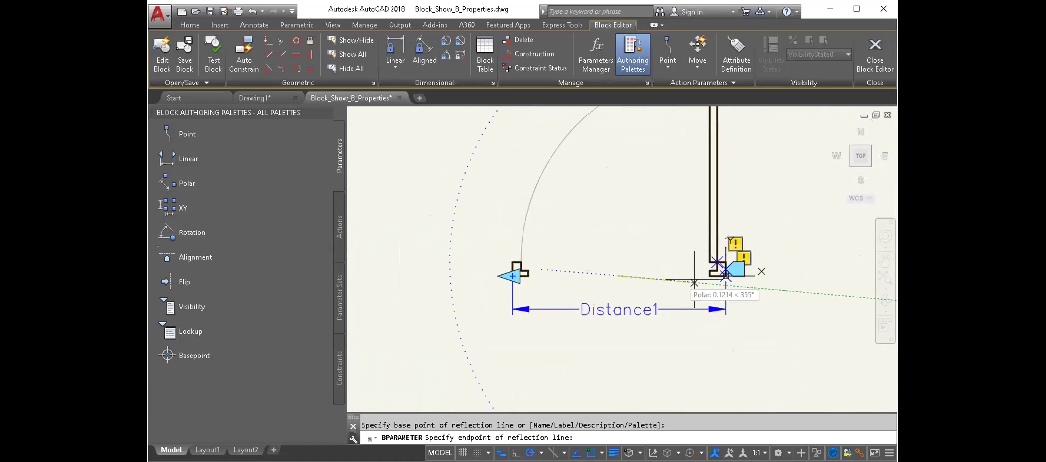
pyautogui.click(727, 277)
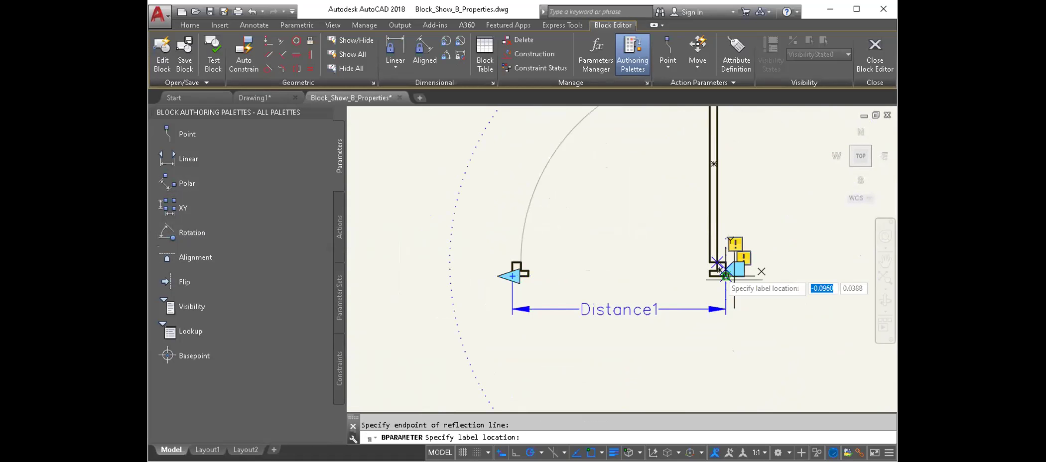
pyautogui.click(734, 282)
# Add Flip state2 with a vertical reflection line beside the leaf.
pyautogui.click(228, 280)
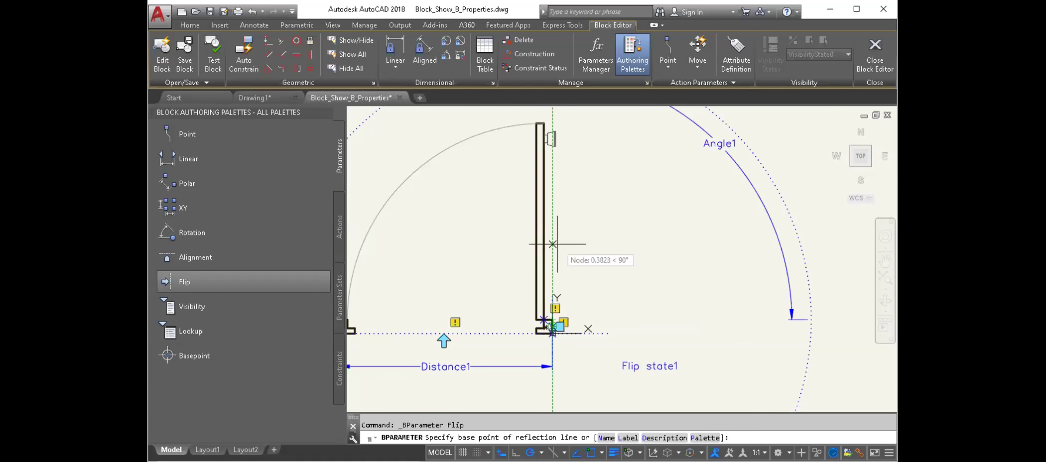
pyautogui.click(551, 243)
pyautogui.click(553, 167)
pyautogui.click(592, 225)
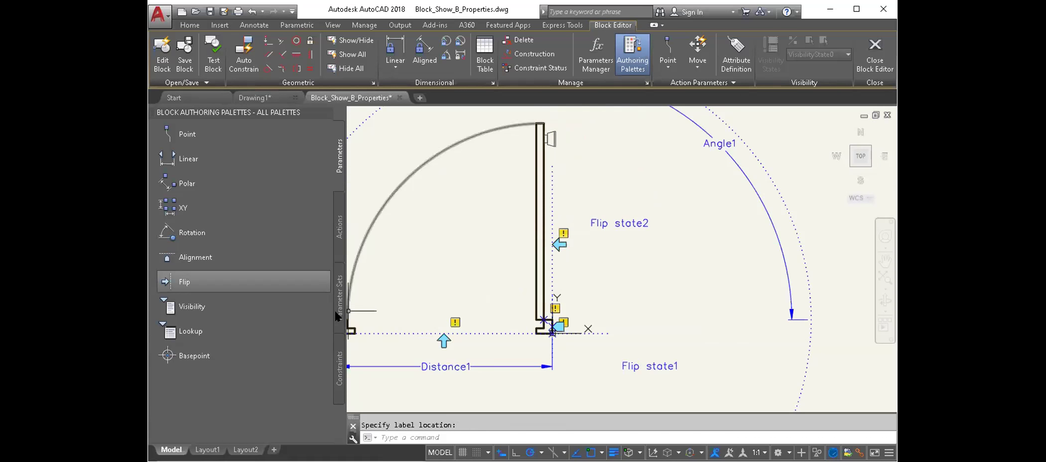
pyautogui.click(342, 250)
pyautogui.moveTo(446, 232); pyautogui.dragTo(523, 234, button='middle')
pyautogui.scroll(-2, 526, 239)
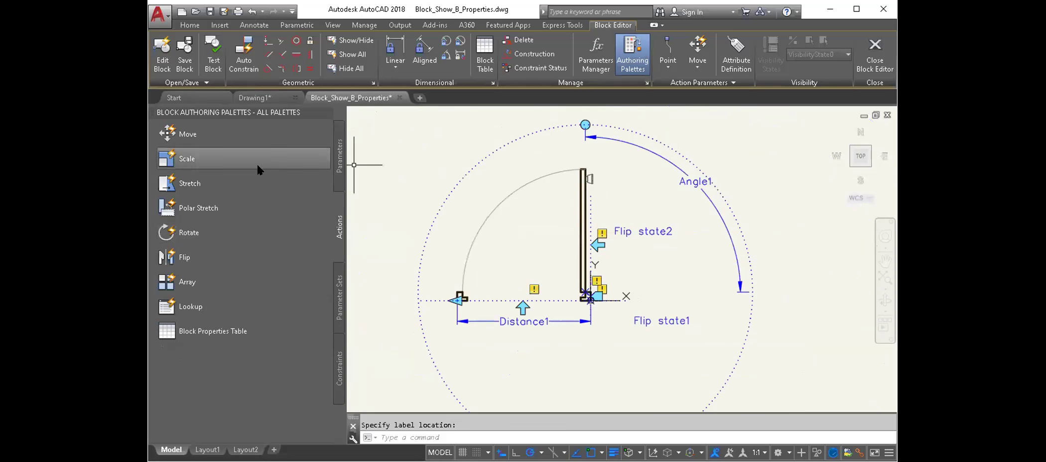
# Add a rotate action linked to Angle1 that rotates the door leaf.
pyautogui.click(204, 229)
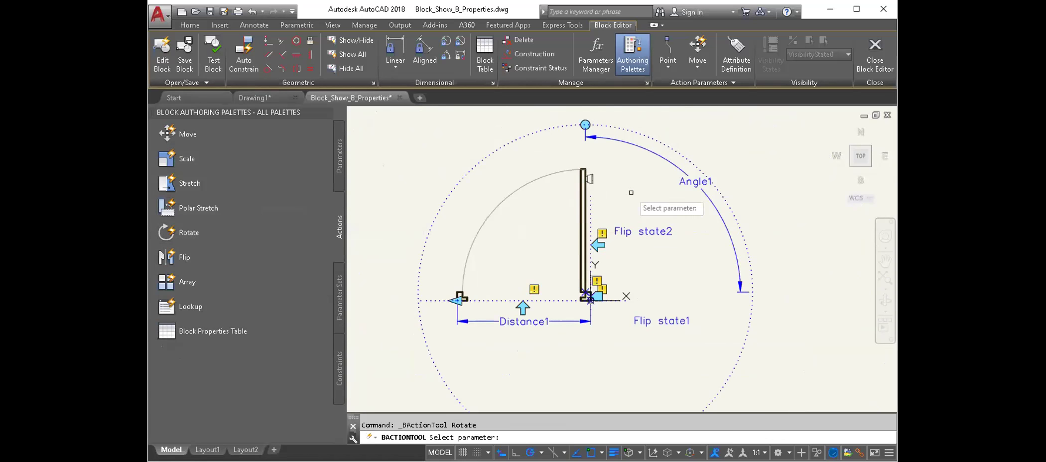
pyautogui.click(688, 182)
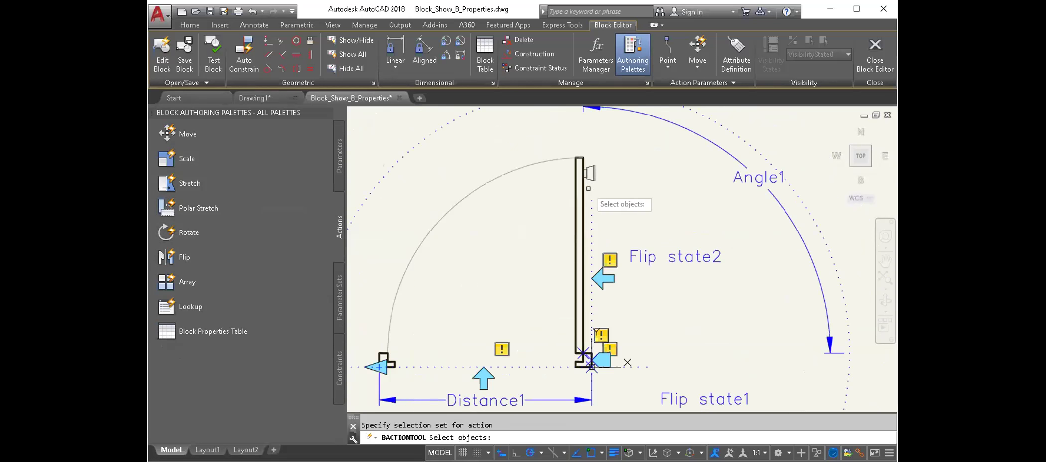
pyautogui.scroll(5, 589, 183)
pyautogui.click(610, 146)
pyautogui.click(566, 177)
pyautogui.scroll(-3, 566, 177)
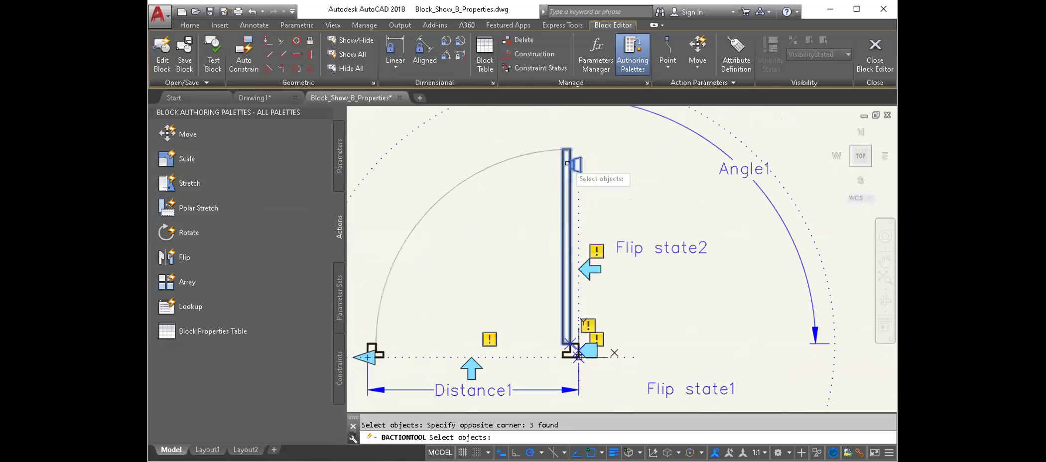
pyautogui.press('Return')
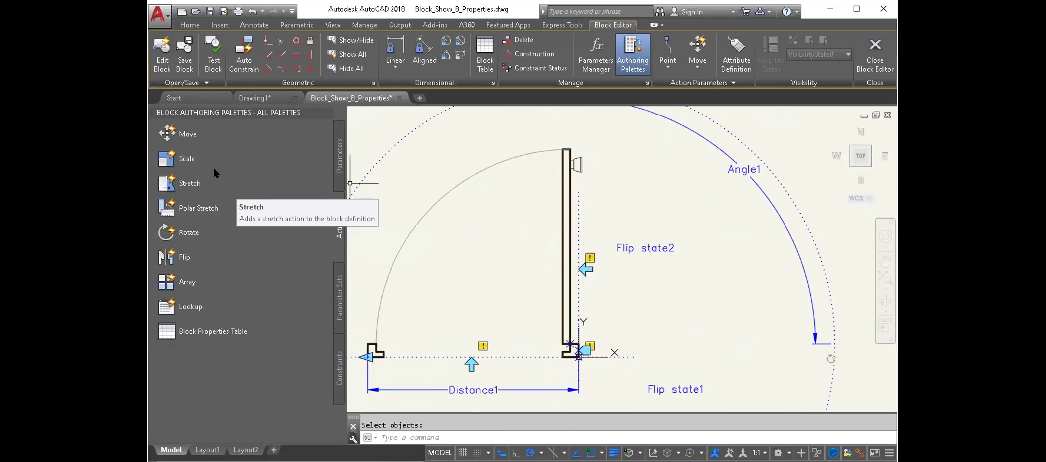
# Add a scale action linked to Distance1 covering all the door objects.
pyautogui.click(207, 157)
pyautogui.moveTo(420, 201); pyautogui.dragTo(470, 168, button='middle')
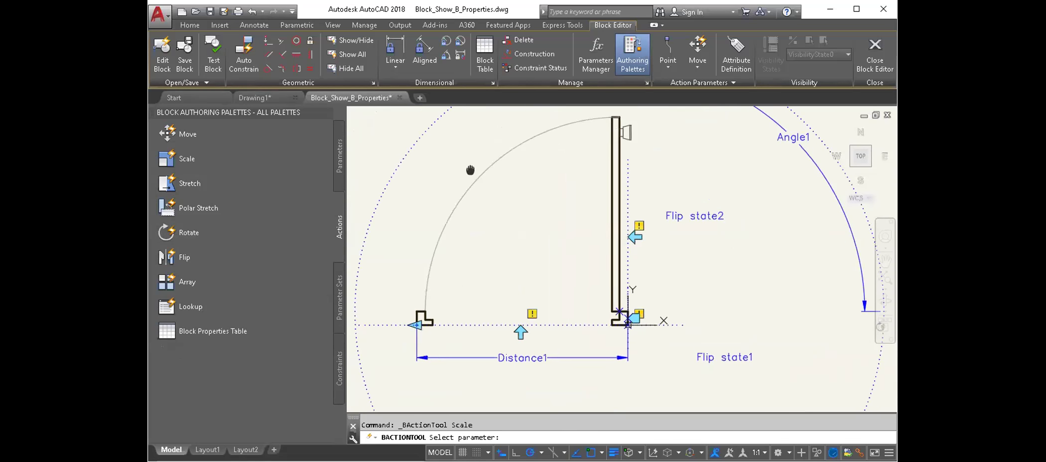
pyautogui.click(527, 357)
pyautogui.scroll(-2, 526, 327)
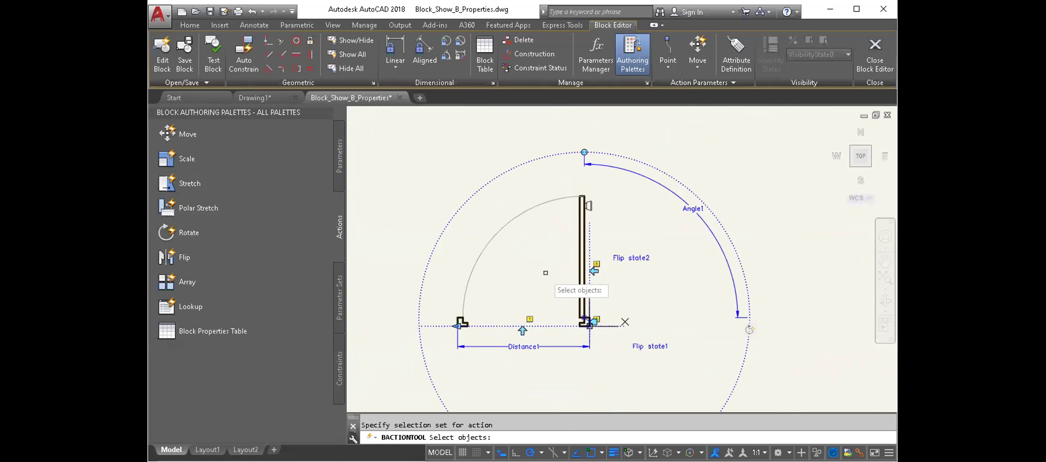
pyautogui.click(411, 158)
pyautogui.click(804, 386)
pyautogui.click(802, 377)
pyautogui.click(422, 144)
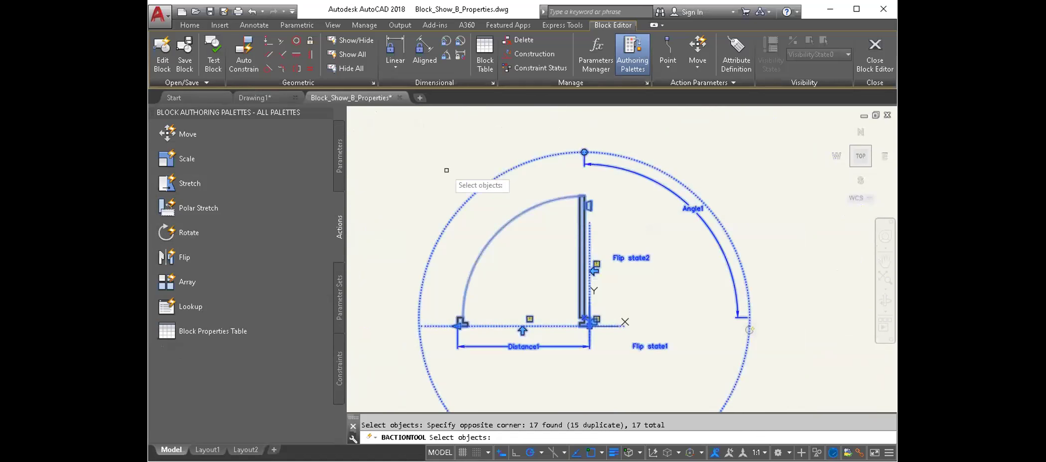
pyautogui.press('Return')
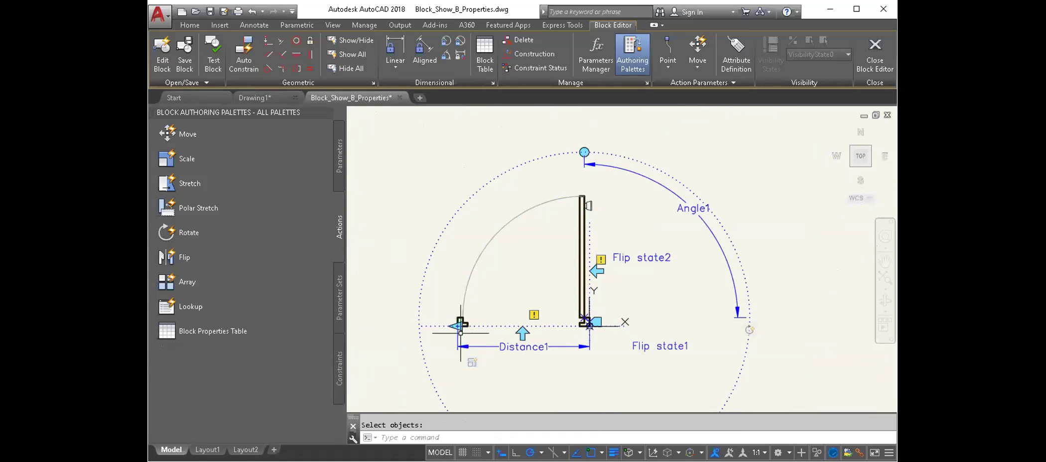
pyautogui.moveTo(574, 274); pyautogui.dragTo(559, 251, button='middle')
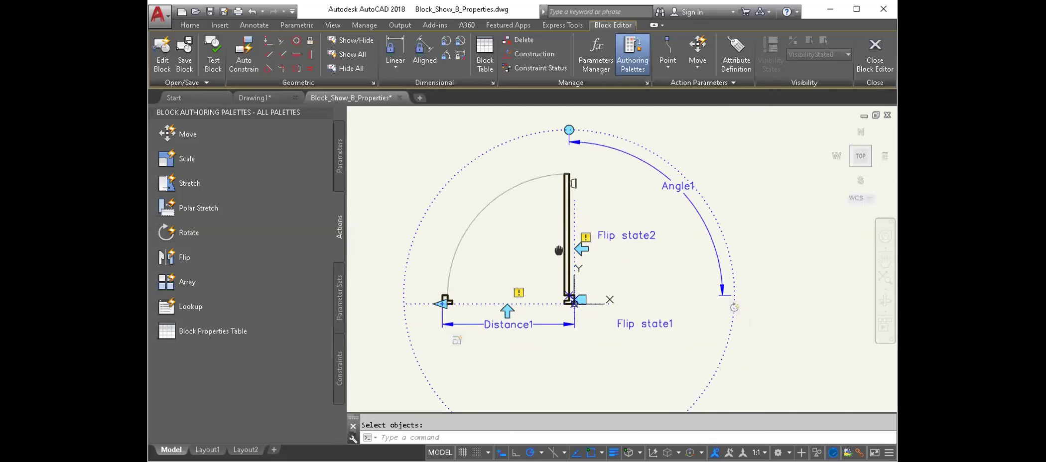
pyautogui.click(523, 324)
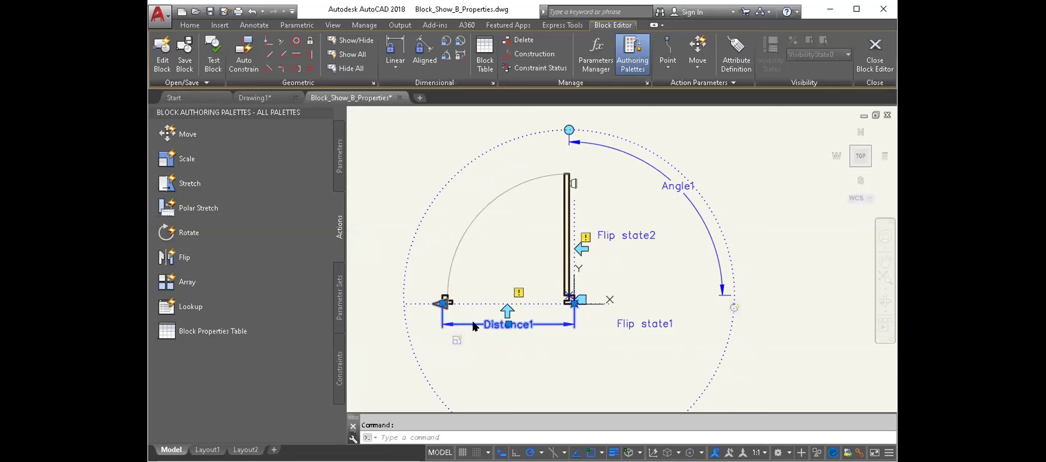
# Set Distance1 to a List type with values 0.75, 0.85 and 1.0.
pyautogui.rightClick(472, 322)
pyautogui.press('Return')
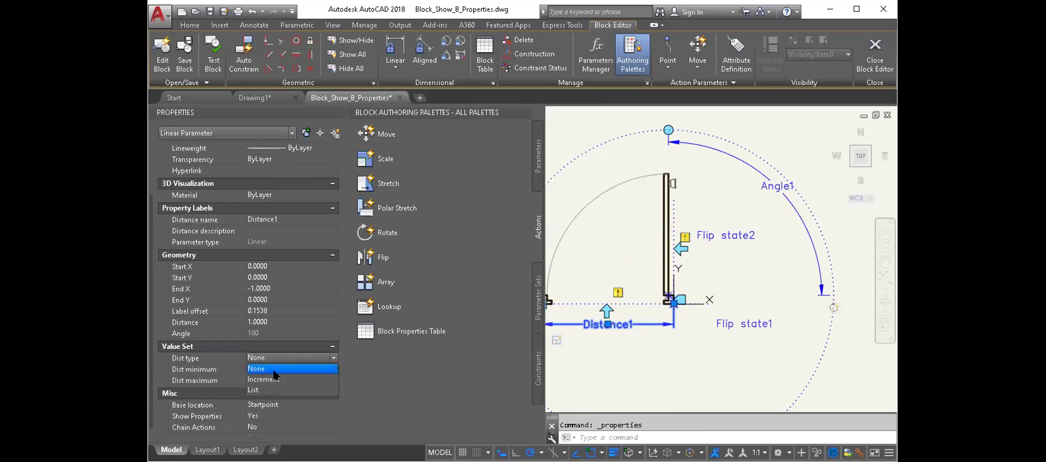
pyautogui.click(274, 379)
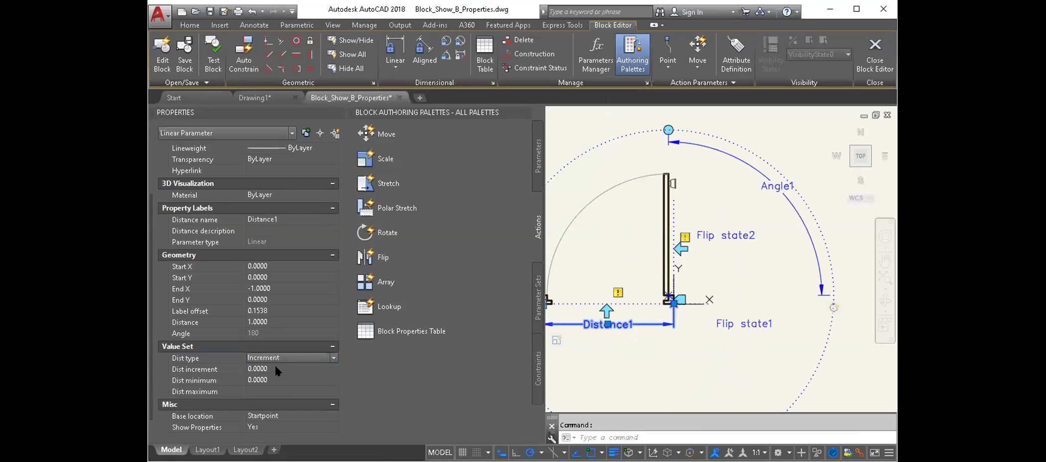
pyautogui.click(276, 357)
pyautogui.click(277, 389)
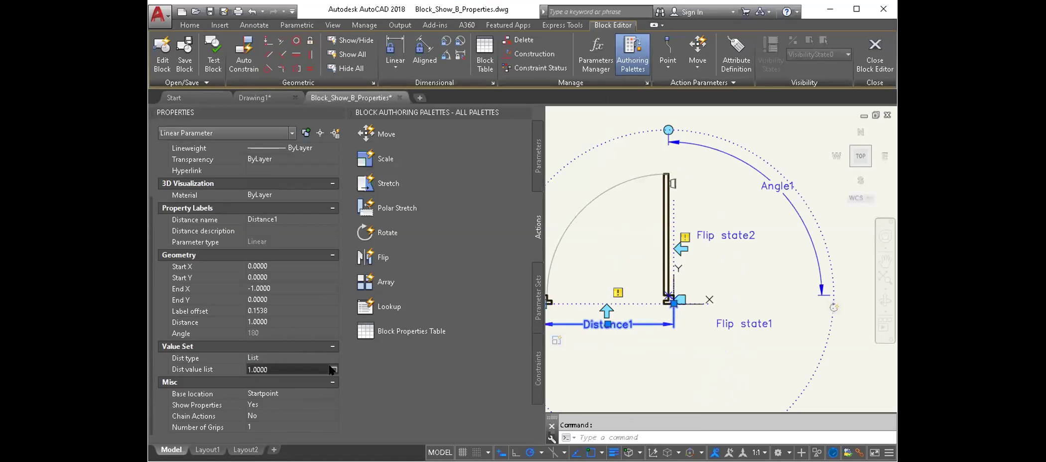
pyautogui.click(332, 369)
pyautogui.write('0.7')
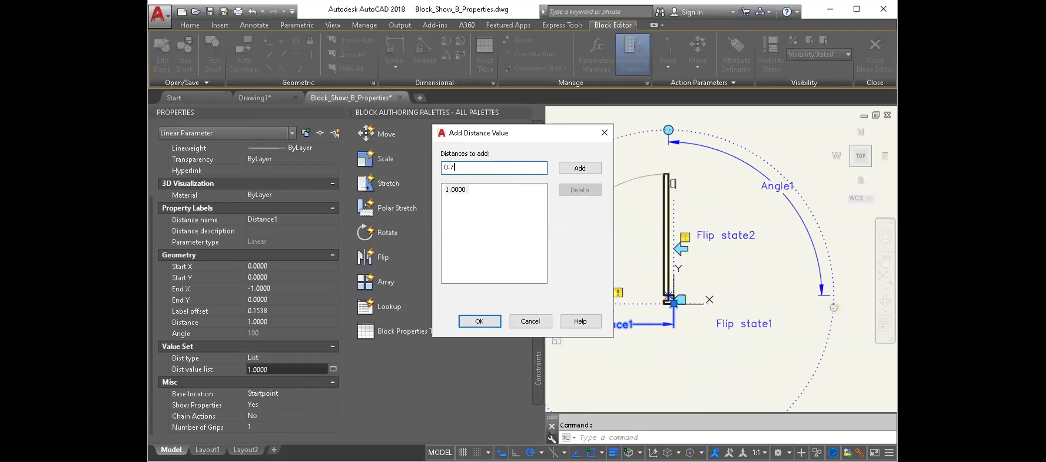
pyautogui.write('85')
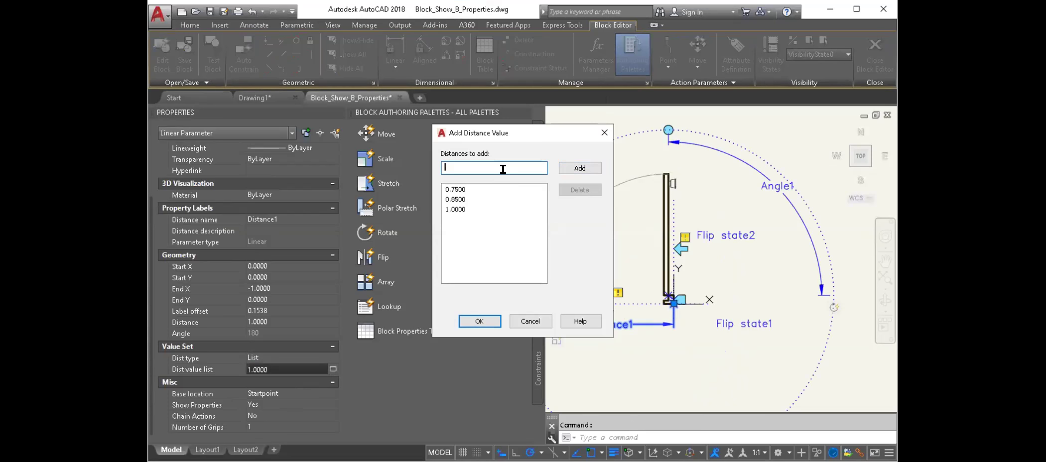
pyautogui.click(481, 322)
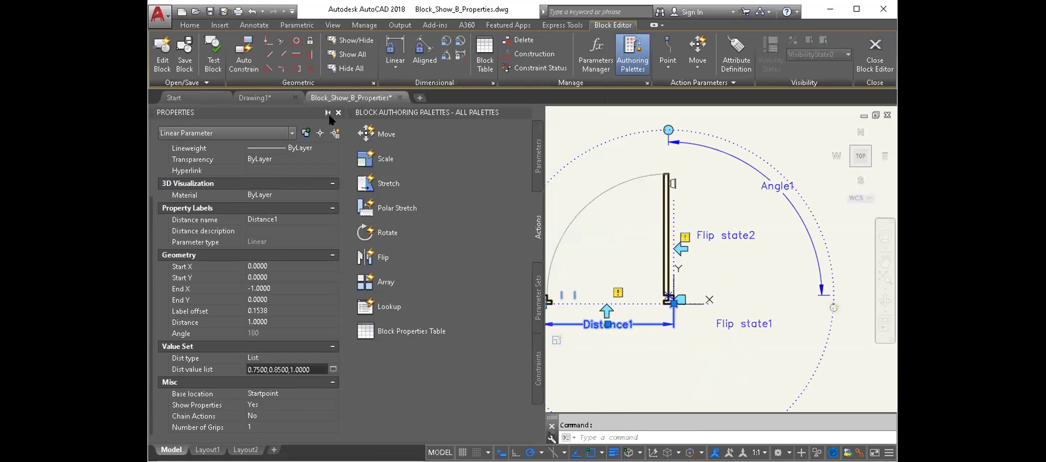
# Hide Properties, then save Puert_BP_1 and exit the Block Editor.
pyautogui.click(339, 113)
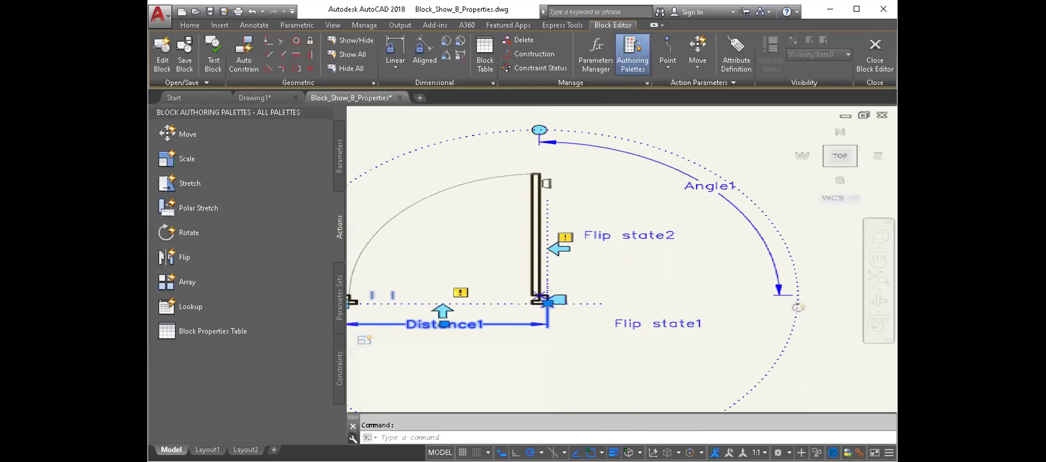
pyautogui.scroll(-2, 559, 230)
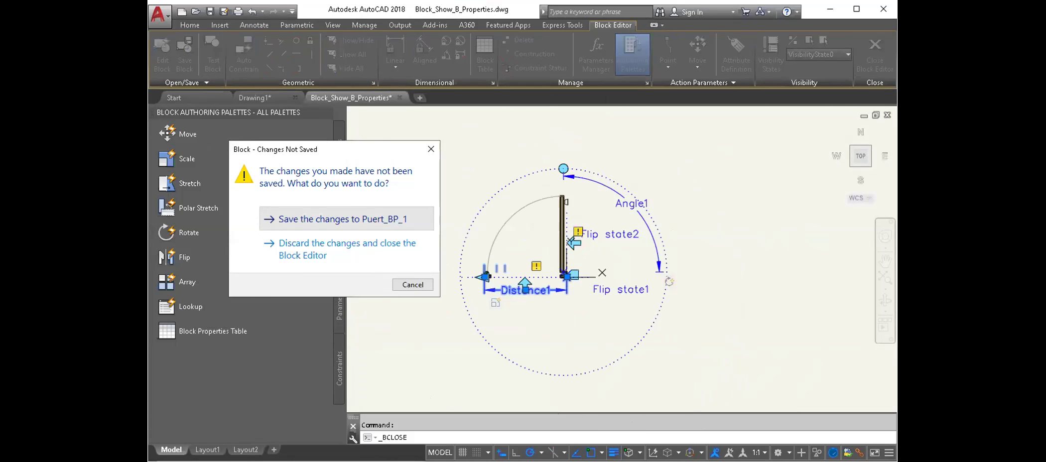
pyautogui.click(367, 212)
pyautogui.click(445, 175)
# Rotate the placed door 90° with its rotation grip.
pyautogui.scroll(2, 415, 222)
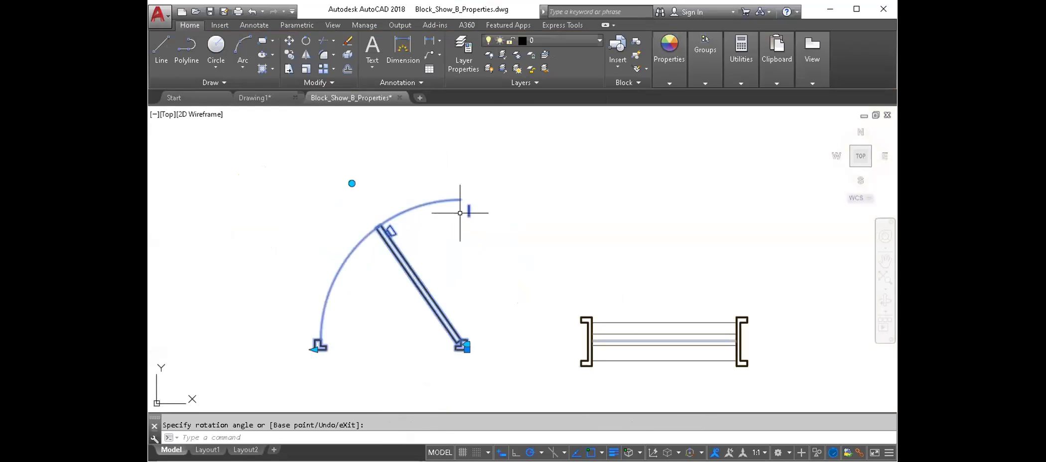
pyautogui.click(352, 184)
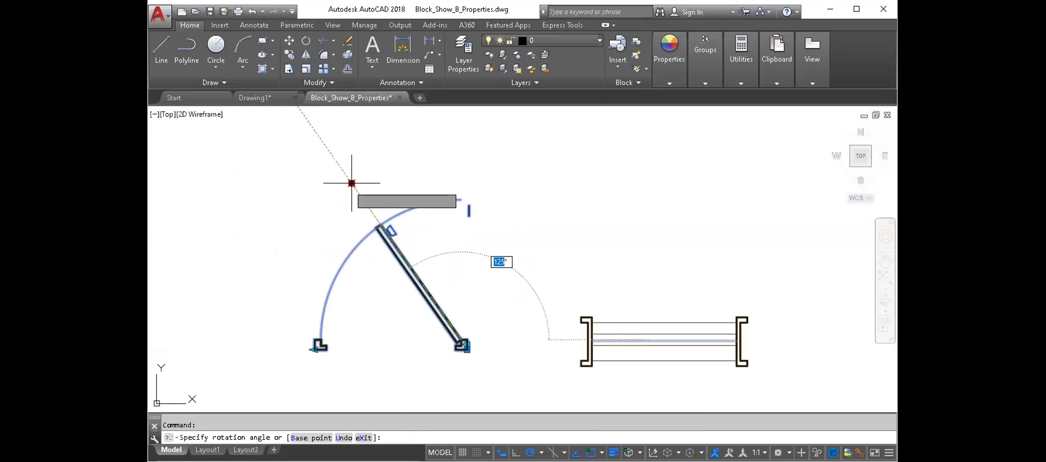
pyautogui.click(461, 166)
pyautogui.press('Escape')
# Narrow the door from 1.00 to 0.75 using the Distance1 list grip.
pyautogui.click(332, 303)
pyautogui.click(324, 304)
pyautogui.click(335, 297)
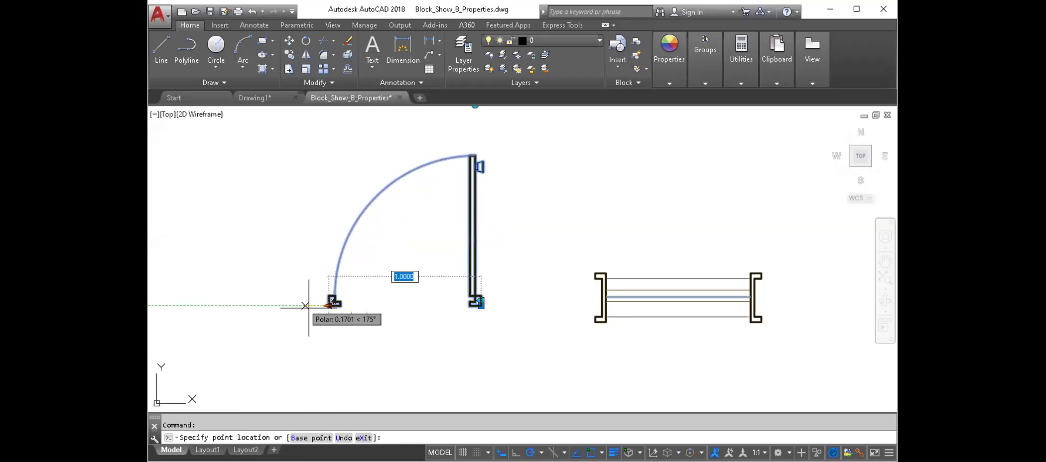
pyautogui.scroll(2, 319, 304)
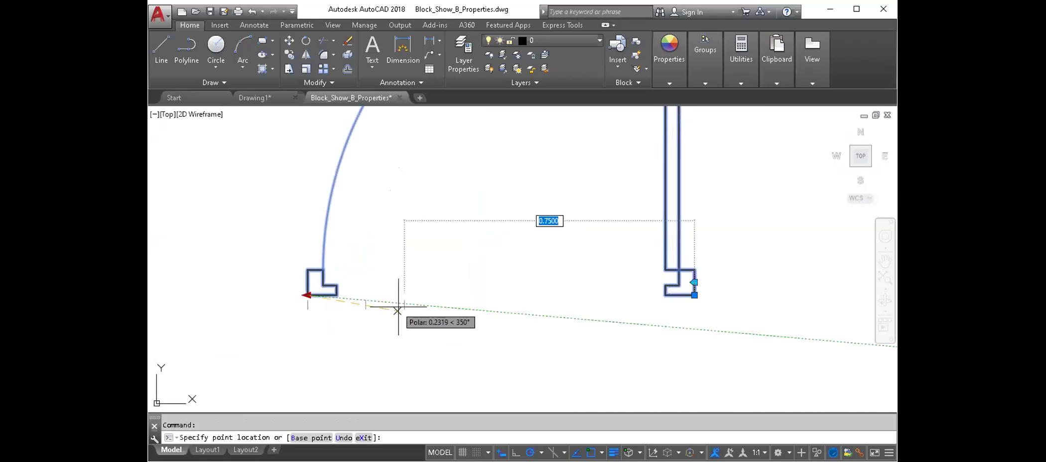
pyautogui.click(409, 298)
pyautogui.scroll(-2, 410, 298)
pyautogui.scroll(-2, 429, 305)
pyautogui.press('Escape')
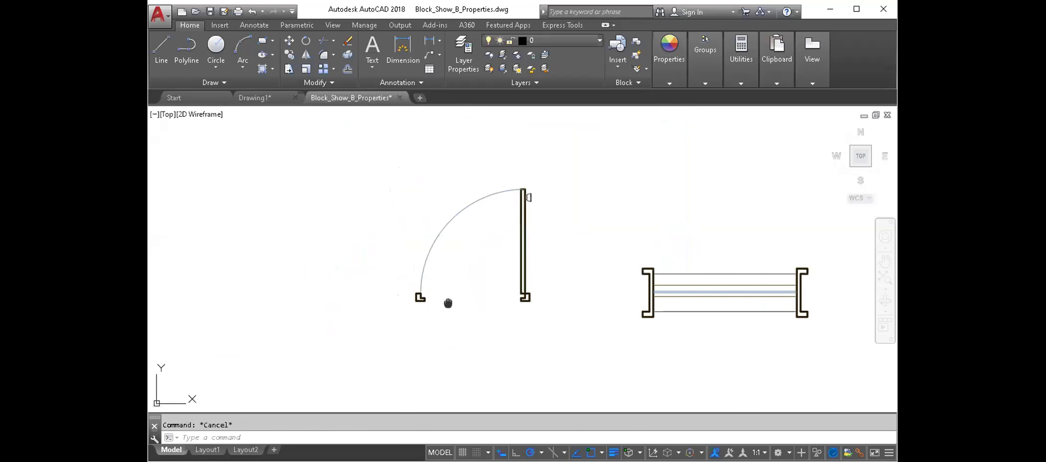
# Select the window block to inspect it, then reselect the door.
pyautogui.moveTo(448, 303); pyautogui.dragTo(316, 245, button='middle')
pyautogui.moveTo(456, 241); pyautogui.dragTo(369, 325, button='middle')
pyautogui.click(443, 307)
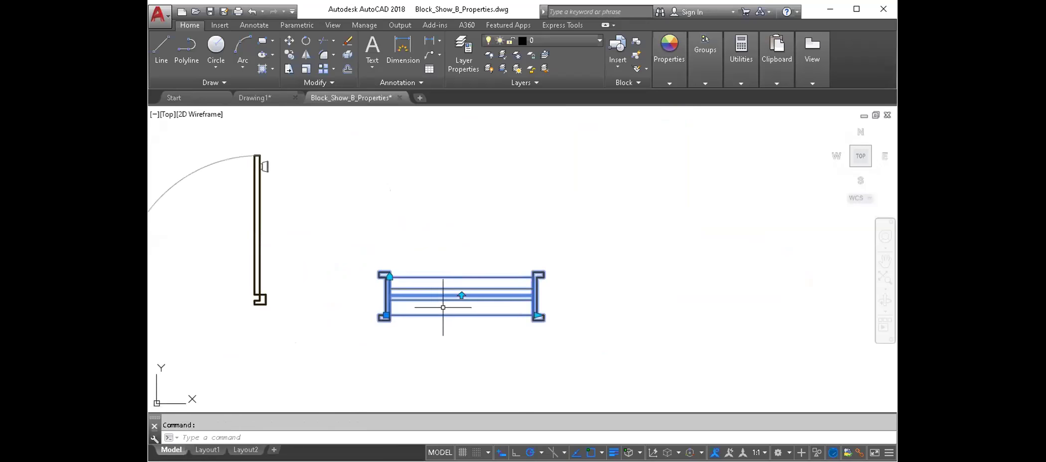
pyautogui.press('Escape')
pyautogui.moveTo(380, 235); pyautogui.dragTo(467, 118, button='middle')
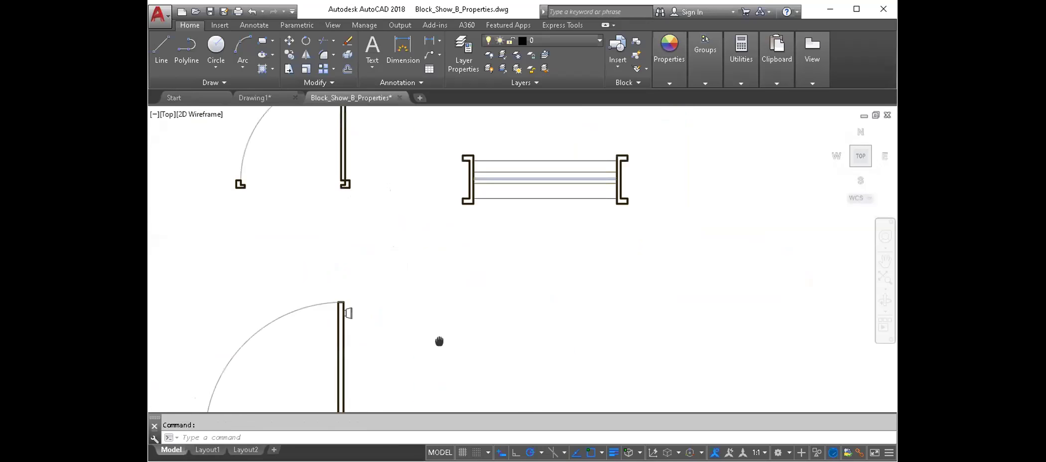
pyautogui.moveTo(409, 205); pyautogui.dragTo(431, 264, button='middle')
pyautogui.click(380, 252)
pyautogui.click(364, 224)
pyautogui.scroll(2, 384, 225)
pyautogui.scroll(-4, 374, 226)
pyautogui.scroll(3, 371, 244)
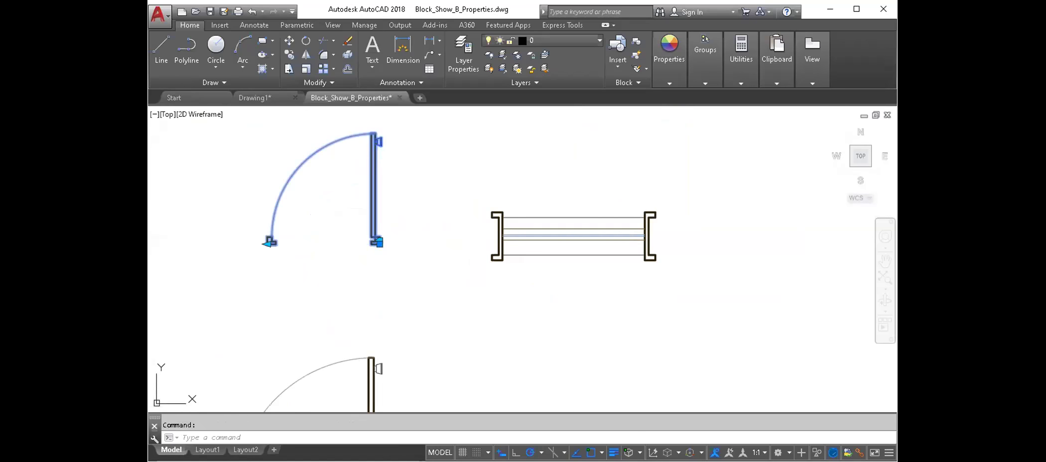
# Reopen Puert_BP_1 in the Block Editor and make a first flip action attempt.
pyautogui.doubleClick(373, 218)
pyautogui.press('Return')
pyautogui.scroll(2, 712, 268)
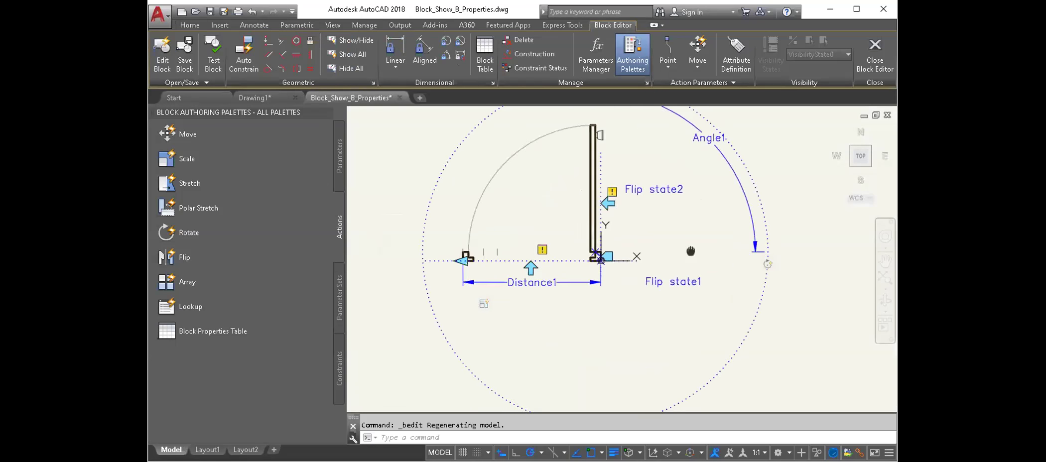
pyautogui.click(217, 256)
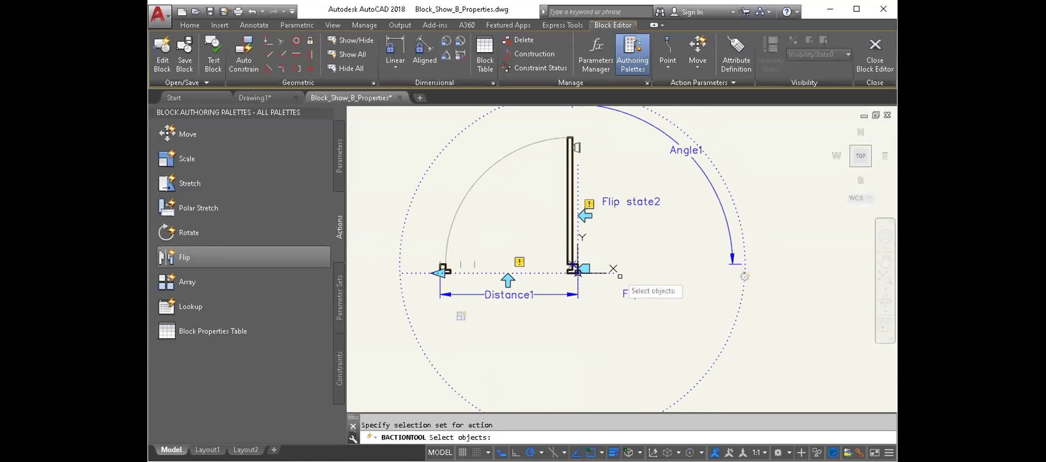
pyautogui.click(766, 338)
pyautogui.moveTo(407, 128); pyautogui.dragTo(415, 162, button='middle')
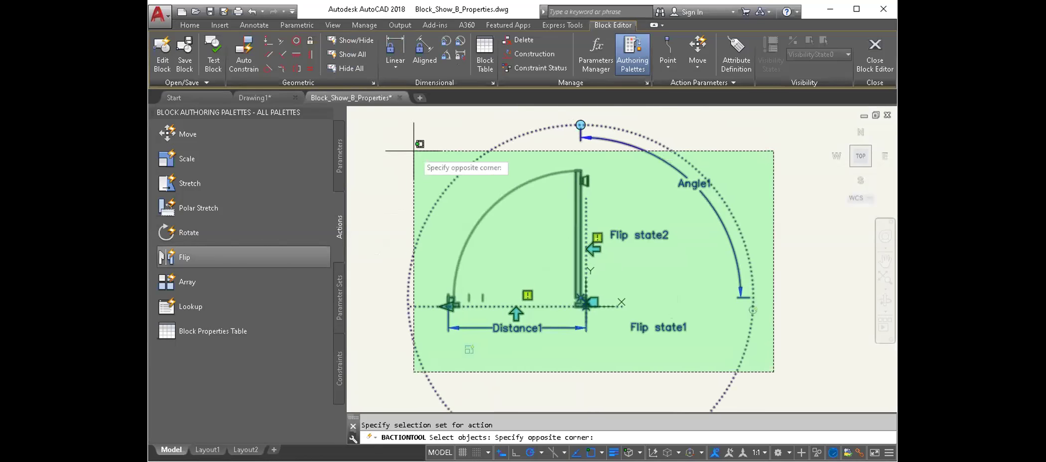
pyautogui.click(407, 130)
pyautogui.moveTo(519, 288); pyautogui.dragTo(519, 260, button='middle')
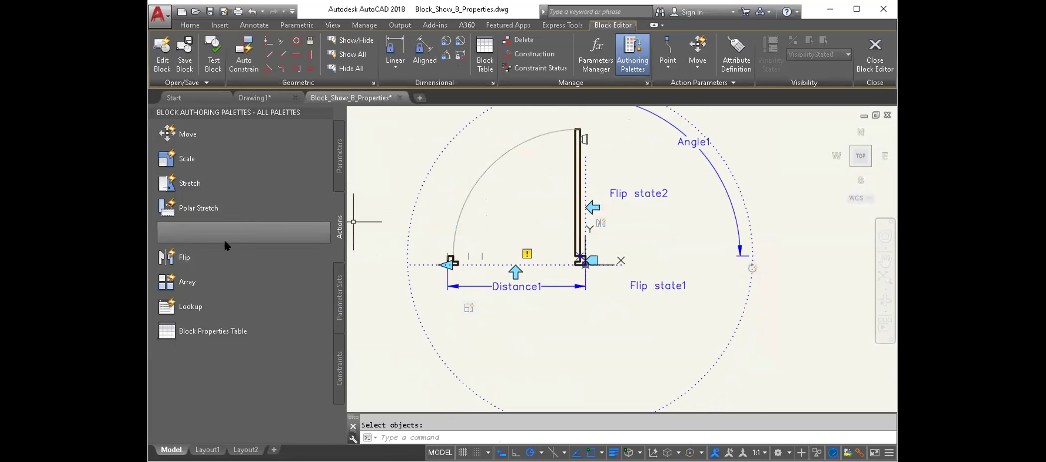
# Add a flip action on Flip state1 covering all the door objects.
pyautogui.click(222, 256)
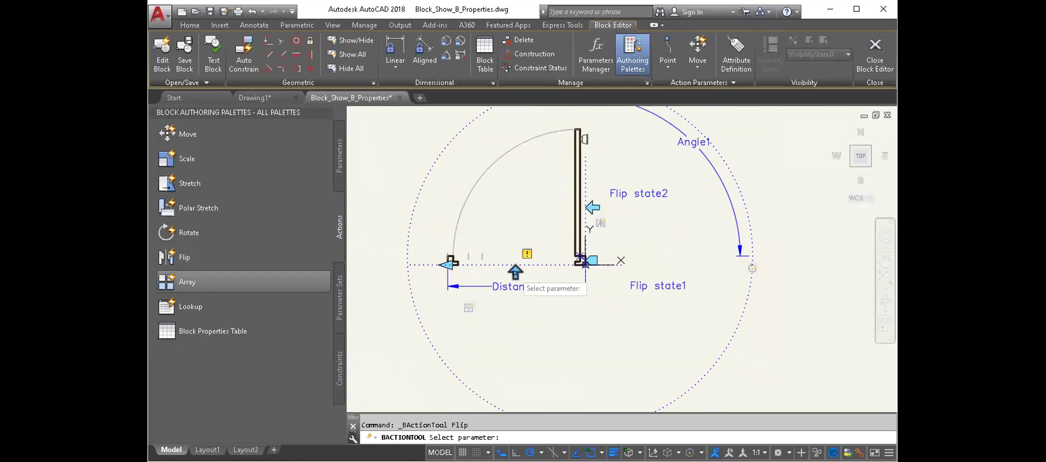
pyautogui.click(648, 288)
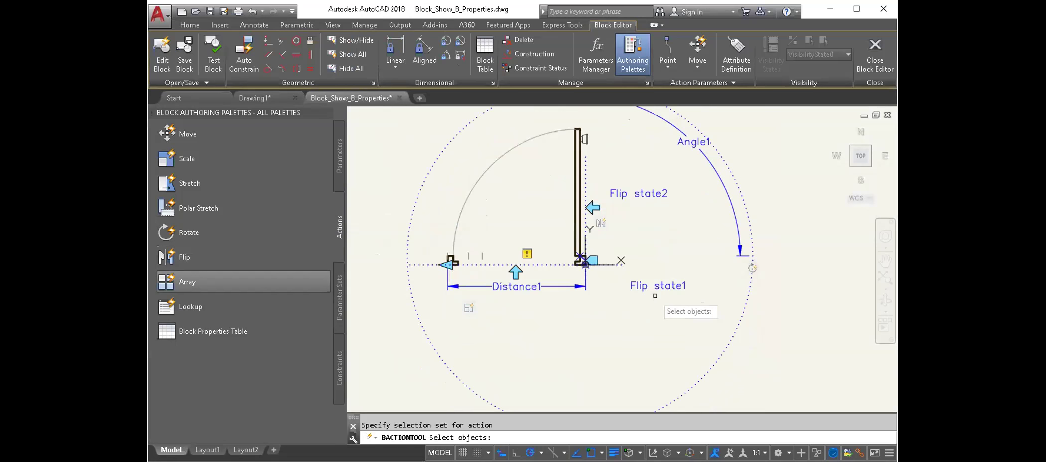
pyautogui.scroll(-2, 654, 294)
pyautogui.click(727, 328)
pyautogui.click(498, 152)
pyautogui.press('Return')
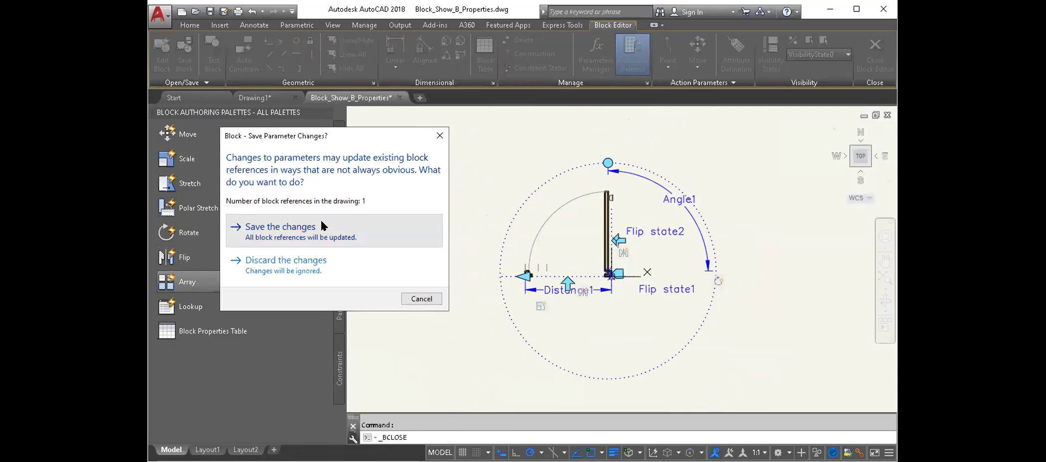
# Save the block changes and flip the door down, right, up and left.
pyautogui.click(320, 222)
pyautogui.click(376, 247)
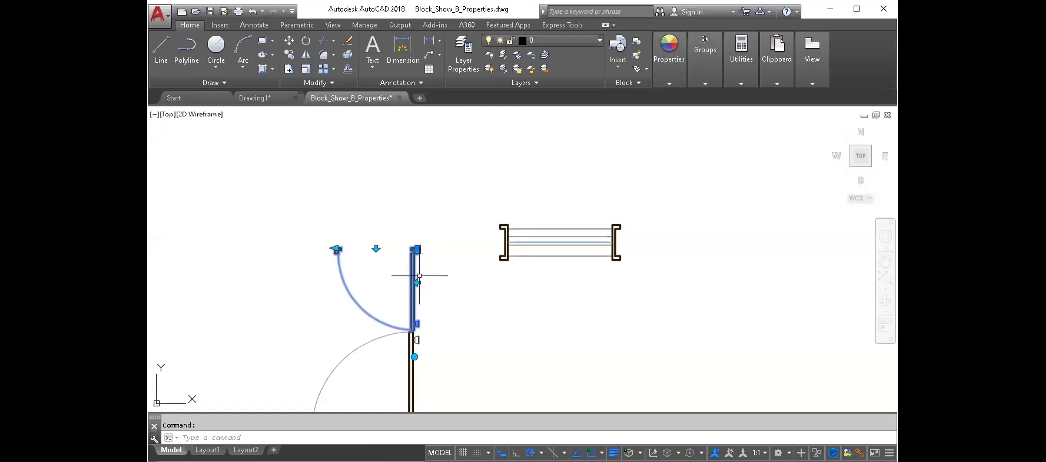
pyautogui.click(418, 283)
pyautogui.click(459, 249)
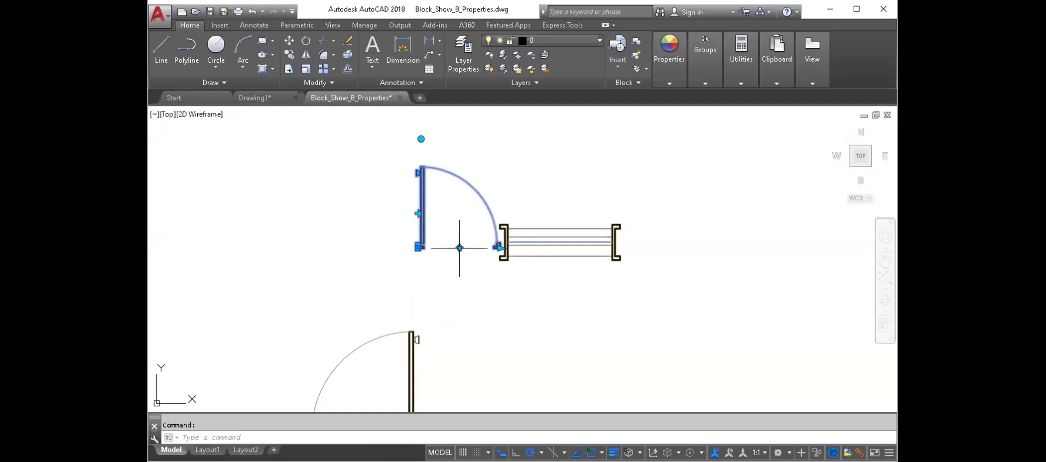
pyautogui.scroll(-2, 401, 222)
pyautogui.click(405, 221)
# Deselect the door and zoom out to show the whole room plan.
pyautogui.scroll(2, 419, 227)
pyautogui.moveTo(420, 227); pyautogui.dragTo(410, 226, button='middle')
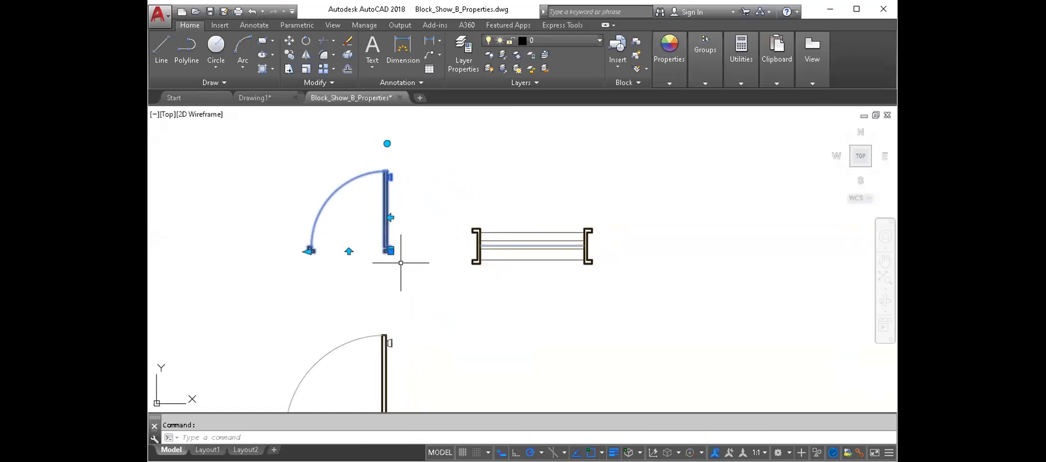
pyautogui.moveTo(522, 299); pyautogui.dragTo(490, 283, button='middle')
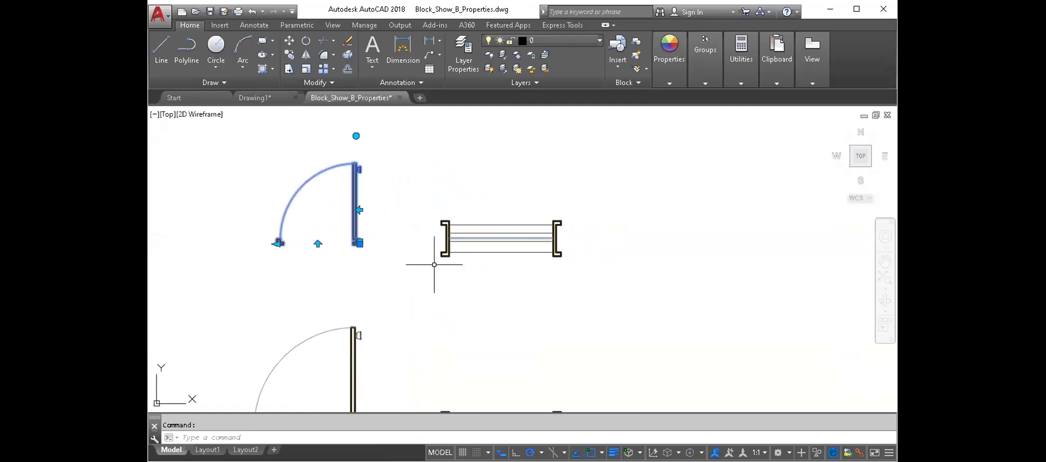
pyautogui.press('Escape')
pyautogui.scroll(-1, 560, 196)
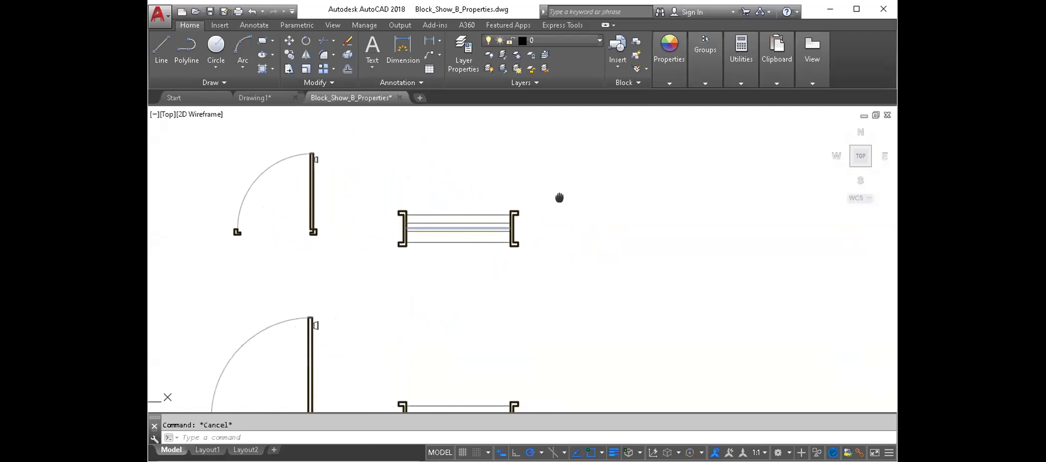
pyautogui.scroll(-2, 397, 185)
pyautogui.moveTo(568, 215); pyautogui.dragTo(326, 251, button='middle')
# Select the right-wall window block and pick it up by its base point.
pyautogui.moveTo(538, 255); pyautogui.dragTo(473, 273, button='middle')
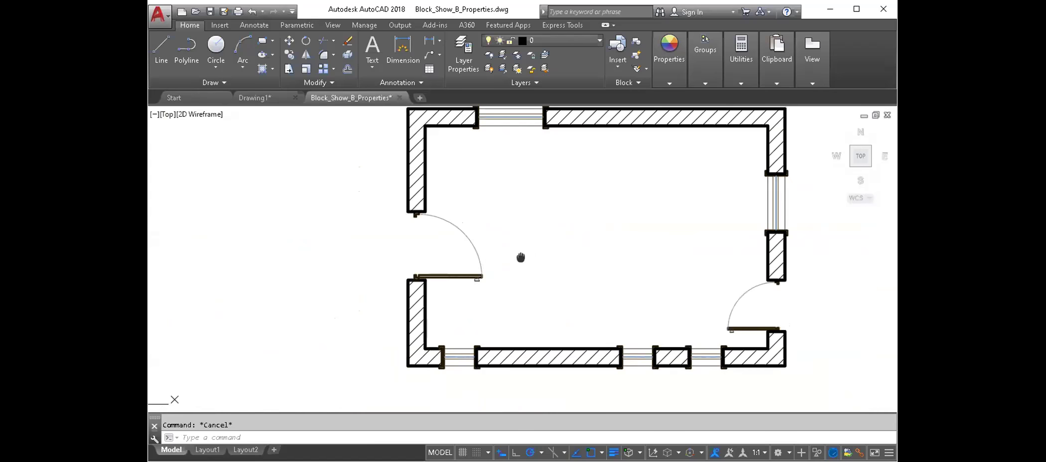
pyautogui.click(402, 262)
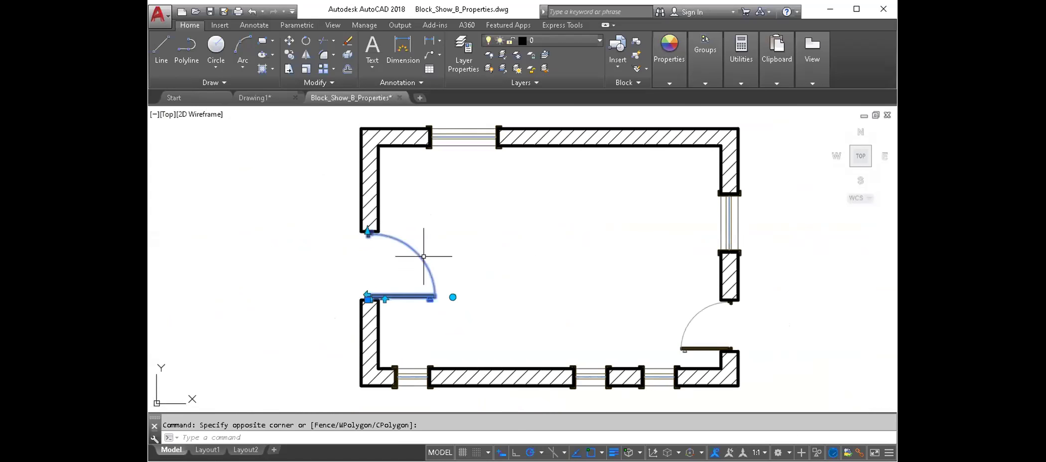
pyautogui.click(452, 138)
pyautogui.press('Escape')
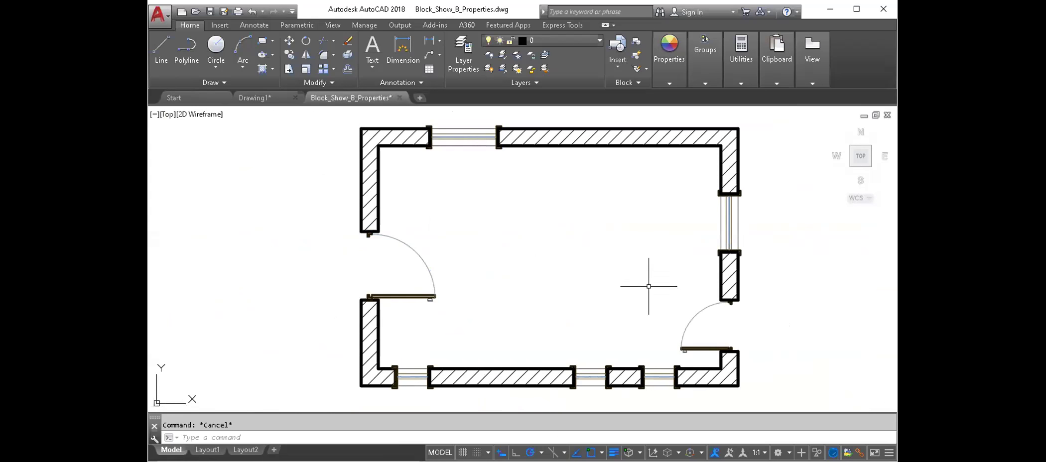
pyautogui.click(720, 230)
pyautogui.scroll(2, 733, 241)
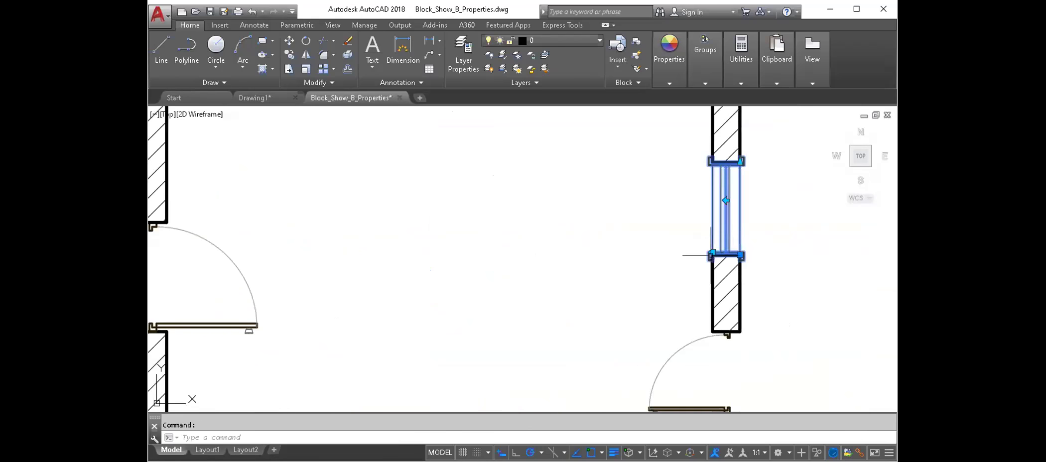
pyautogui.click(712, 252)
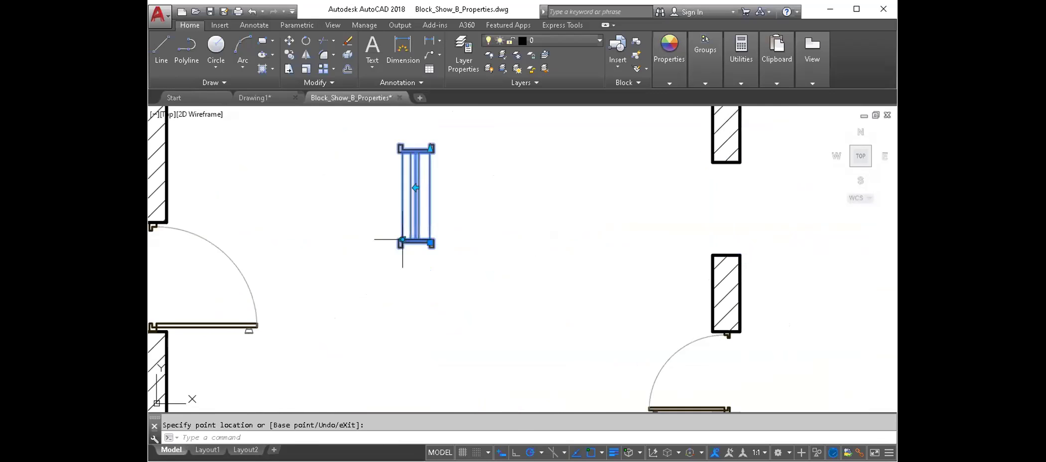
# Reposition the window block into the right wall's opening.
pyautogui.scroll(3, 406, 243)
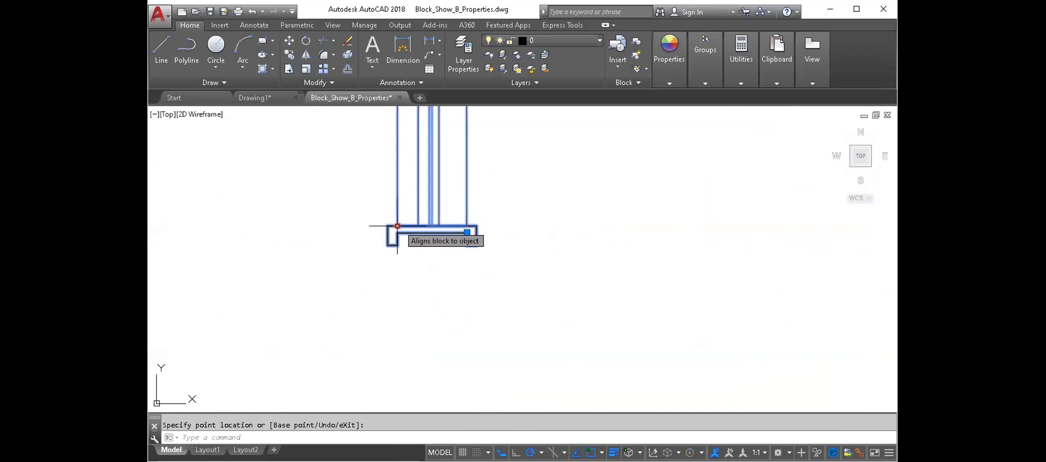
pyautogui.scroll(-3, 441, 266)
pyautogui.scroll(2, 527, 191)
pyautogui.scroll(2, 527, 192)
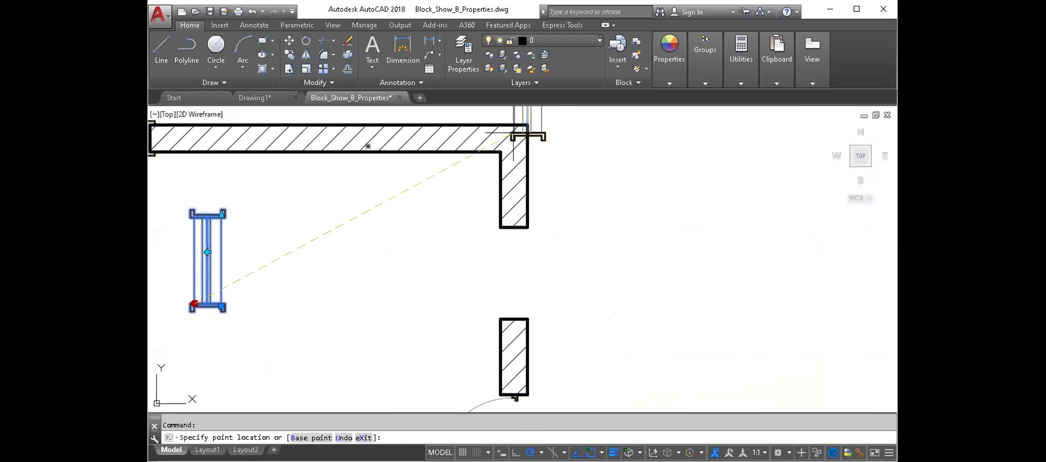
pyautogui.click(432, 151)
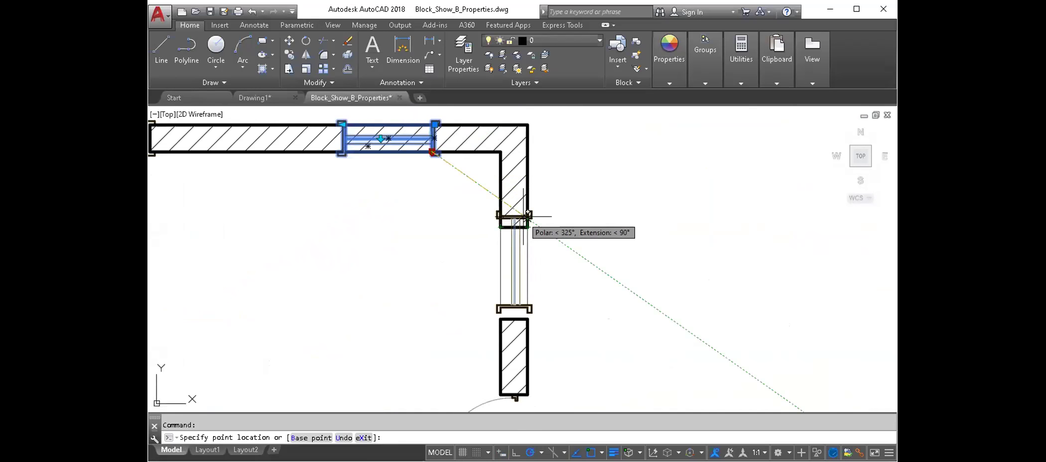
pyautogui.click(519, 221)
pyautogui.scroll(3, 519, 220)
pyautogui.scroll(-1, 547, 258)
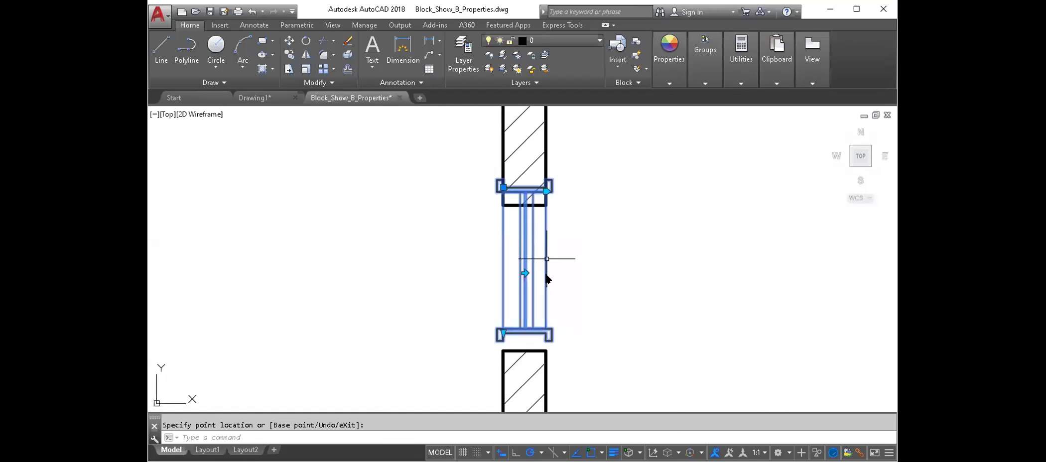
pyautogui.click(547, 259)
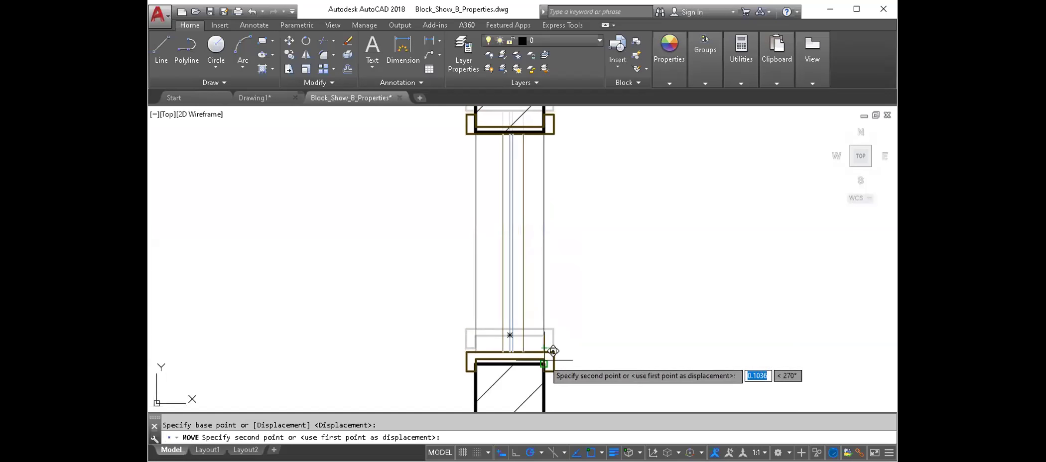
pyautogui.click(577, 297)
# Flip the window and check its ALFEIZAR and ALTO values of 0.90.
pyautogui.click(568, 234)
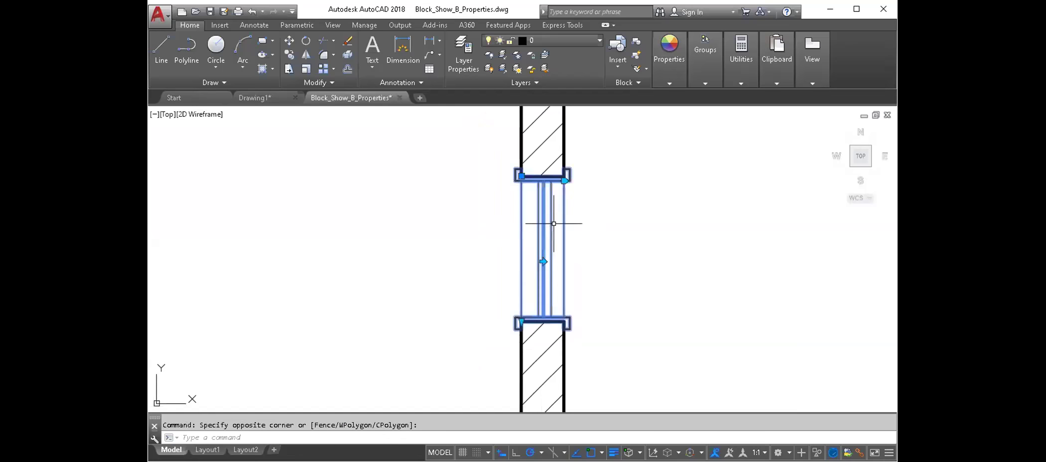
pyautogui.click(567, 167)
pyautogui.click(529, 302)
pyautogui.doubleClick(527, 302)
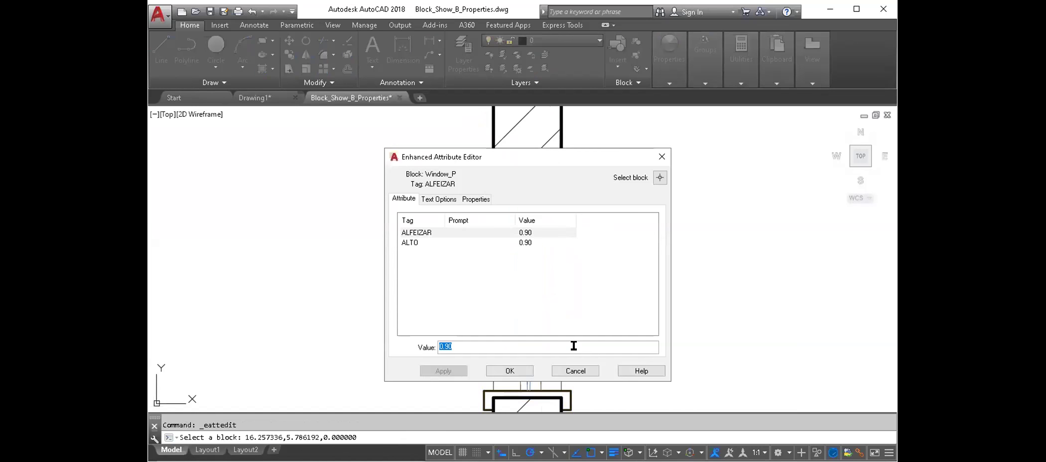
pyautogui.click(572, 368)
pyautogui.scroll(-4, 559, 256)
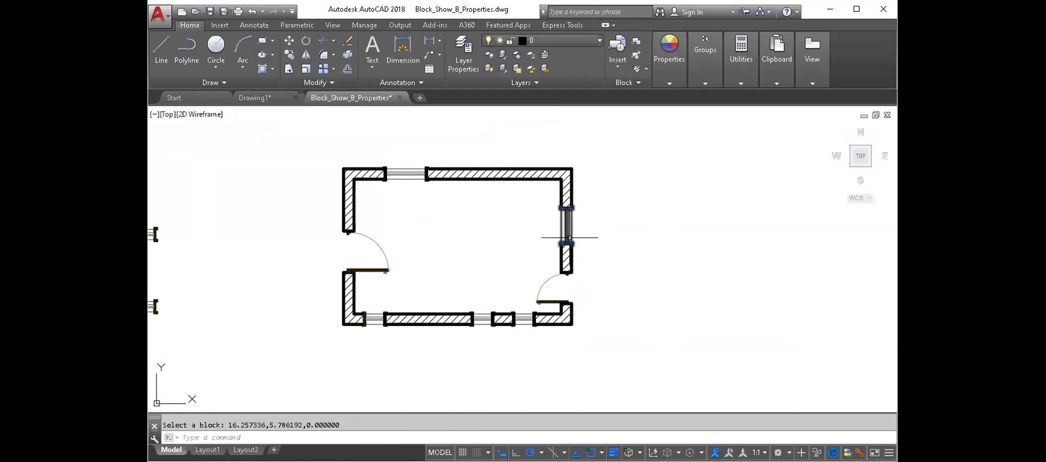
pyautogui.moveTo(570, 237); pyautogui.dragTo(598, 236, button='middle')
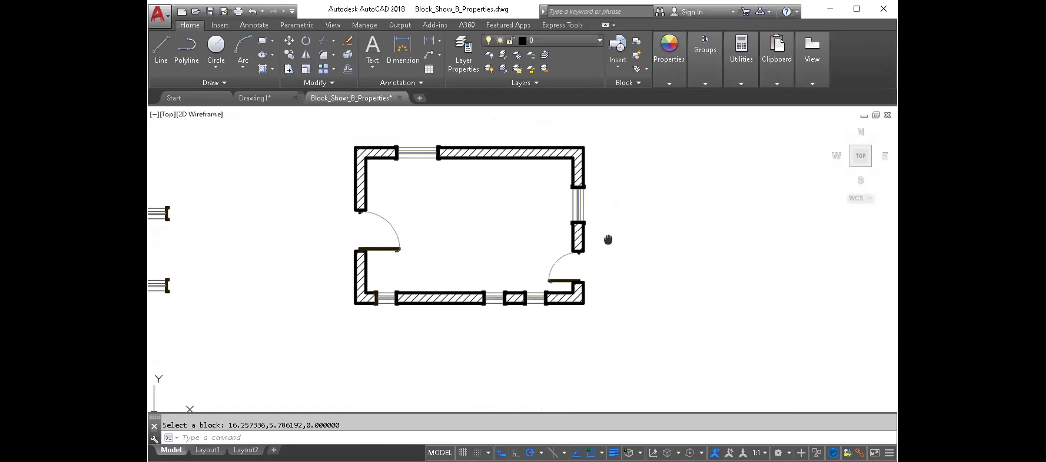
# Start a new data extraction saved as Ventanas.dxe in the P01-RAW folder.
pyautogui.write('da')
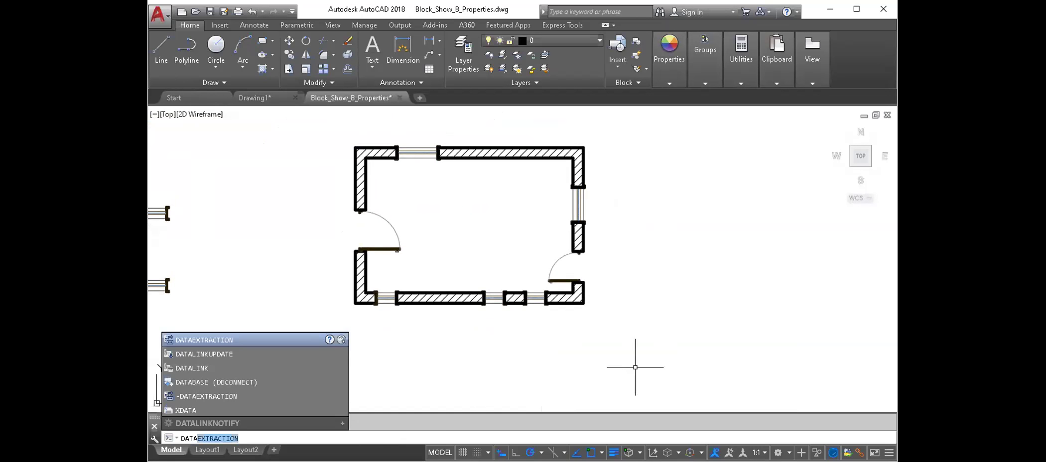
pyautogui.click(247, 341)
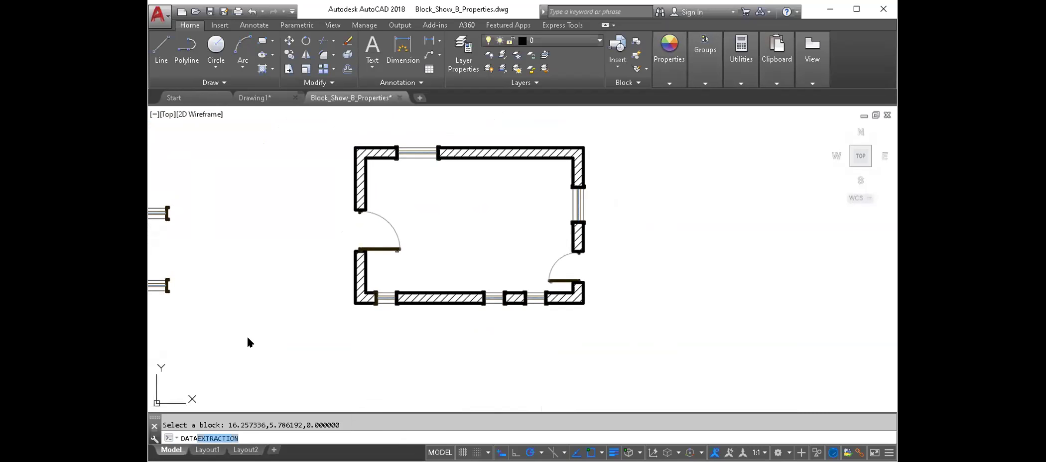
pyautogui.press('Return')
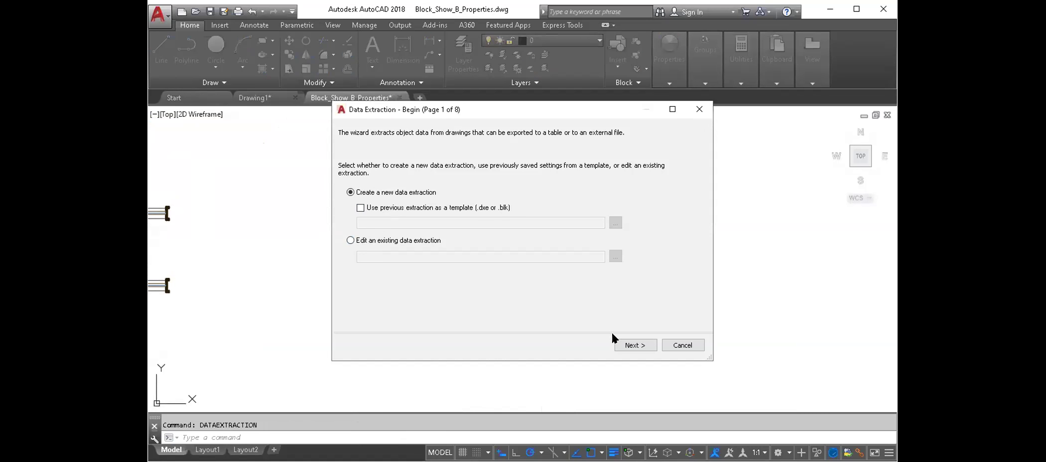
pyautogui.click(634, 344)
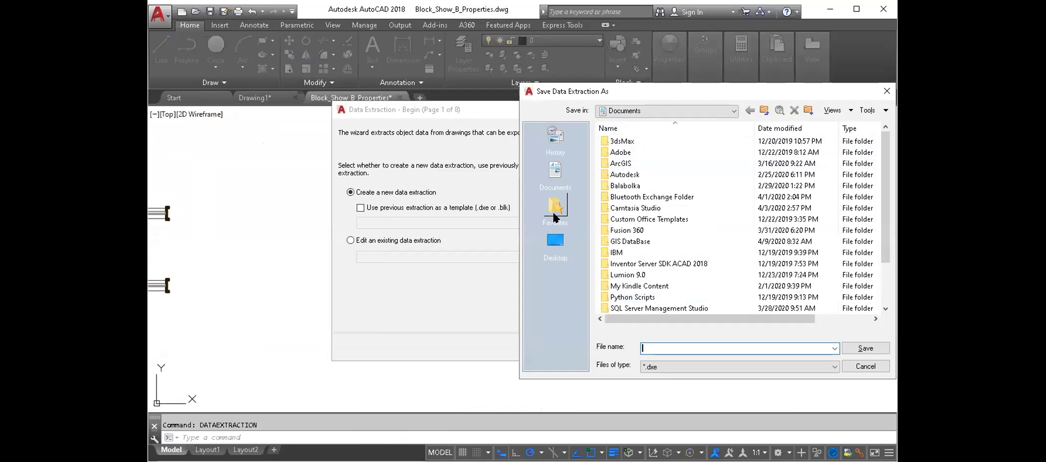
pyautogui.click(554, 241)
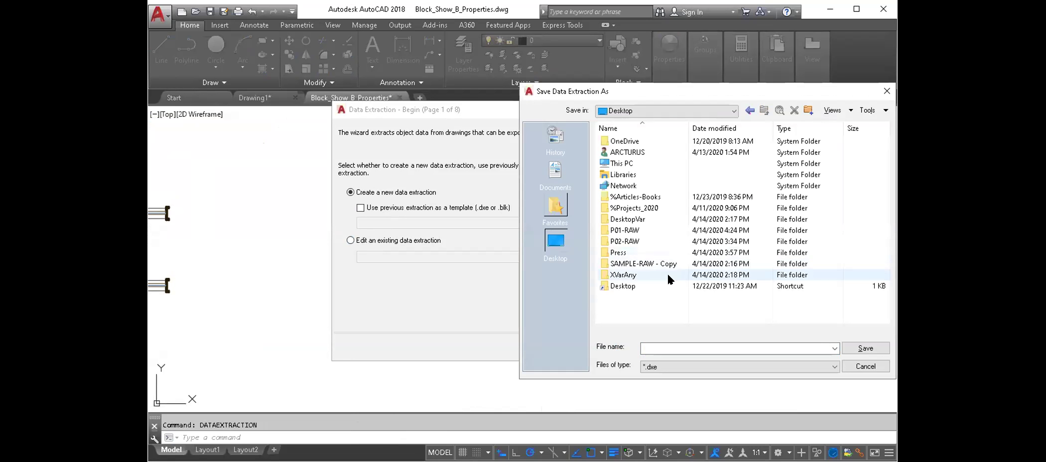
pyautogui.doubleClick(635, 232)
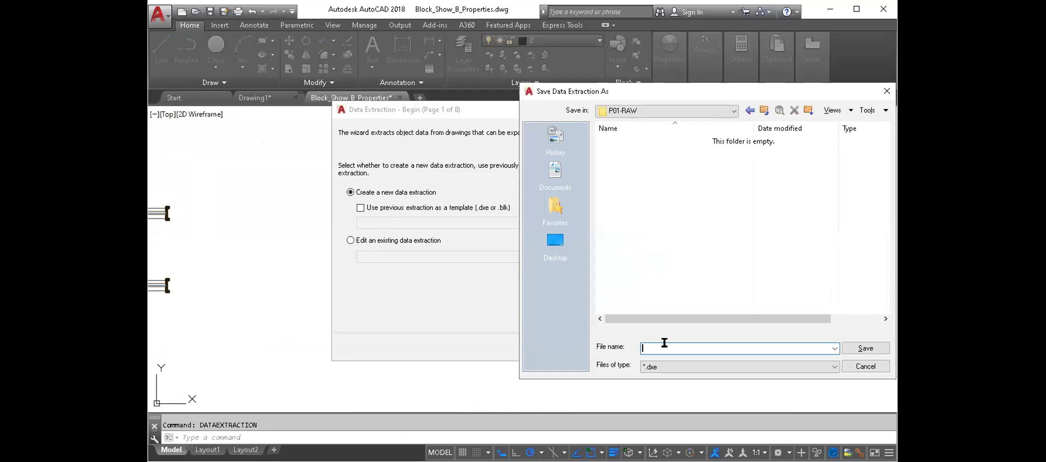
pyautogui.write('Ver')
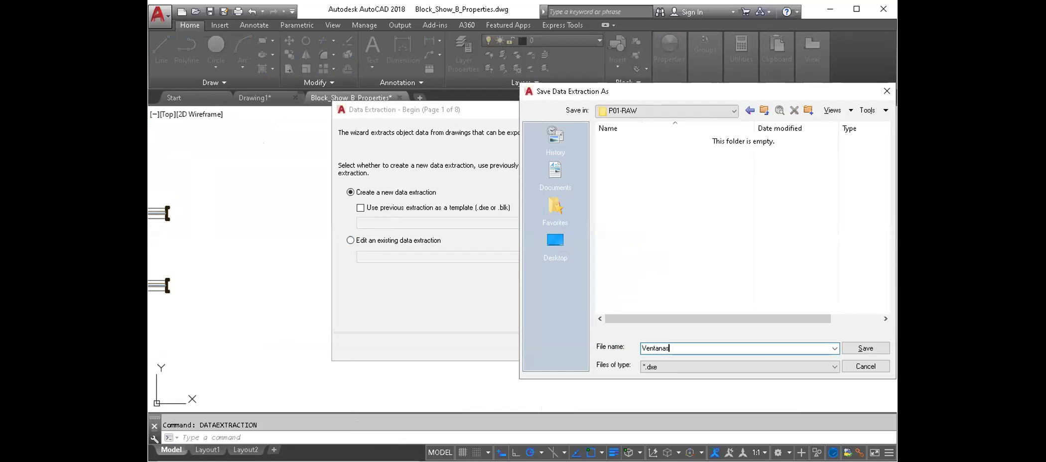
pyautogui.press('Return')
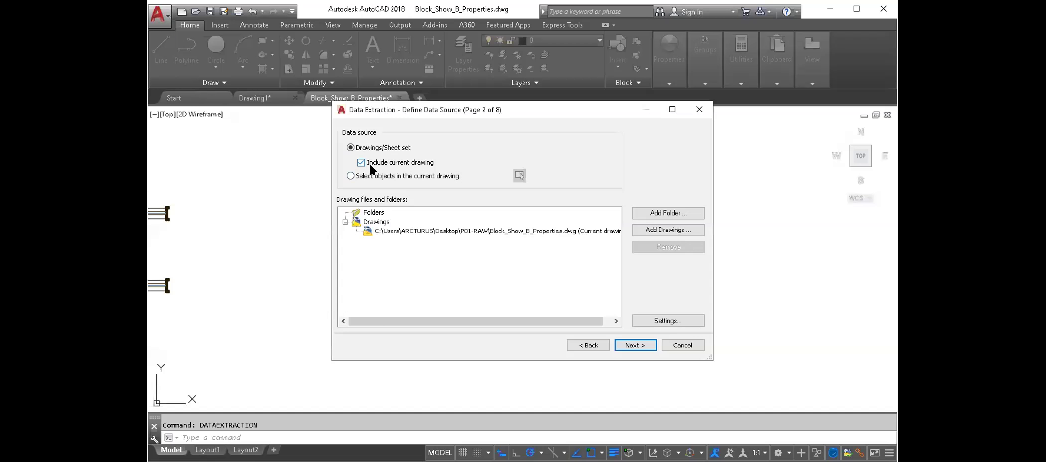
# Take the extraction data from the 18 floor-plan objects picked in the drawing.
pyautogui.click(372, 175)
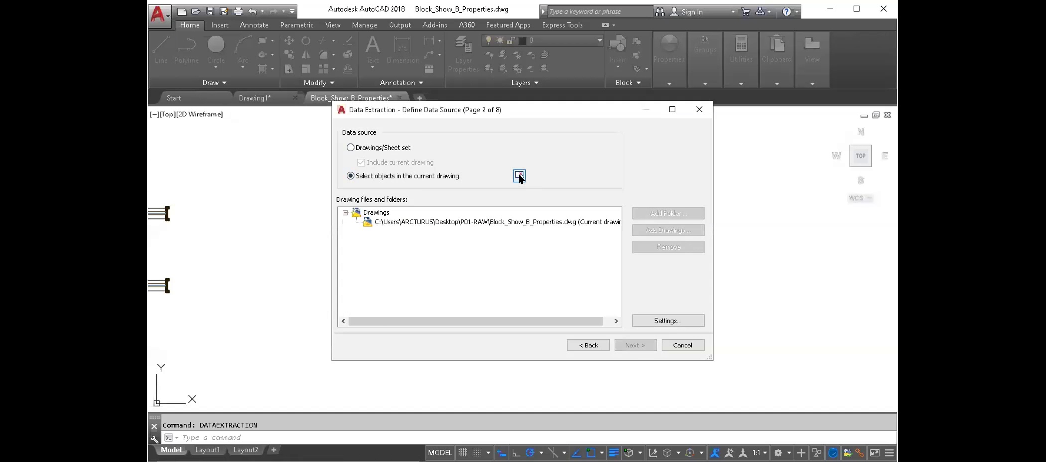
pyautogui.click(519, 176)
pyautogui.click(629, 328)
pyautogui.click(320, 134)
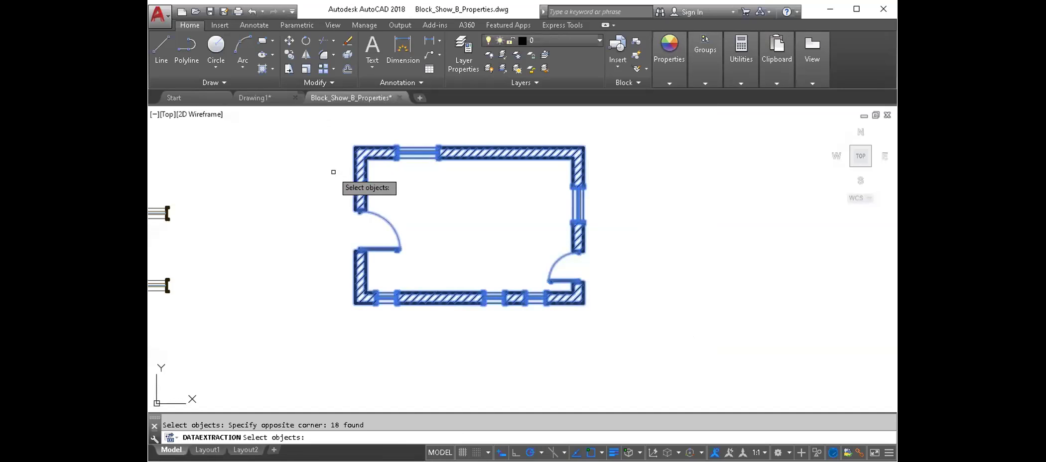
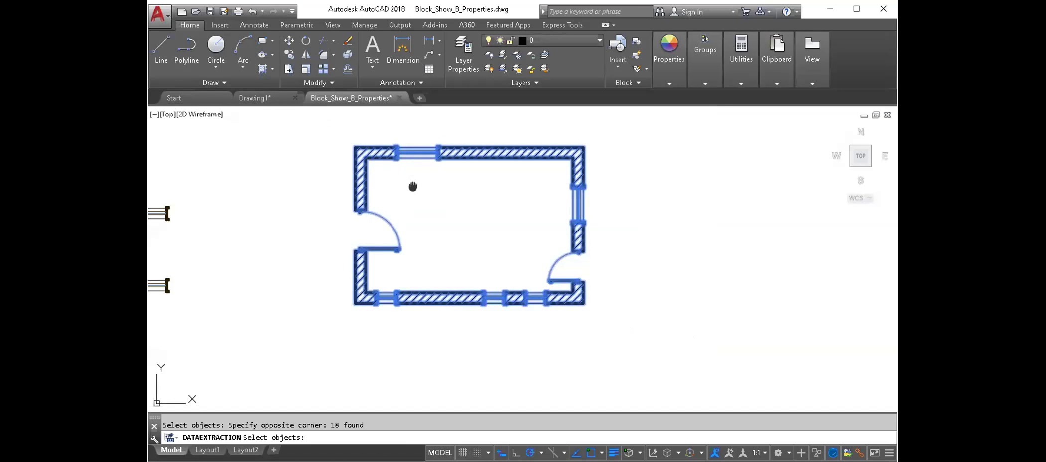
# Finish the floor-plan selection and uncheck every object type except Window_P.
pyautogui.moveTo(413, 188); pyautogui.dragTo(413, 208, button='middle')
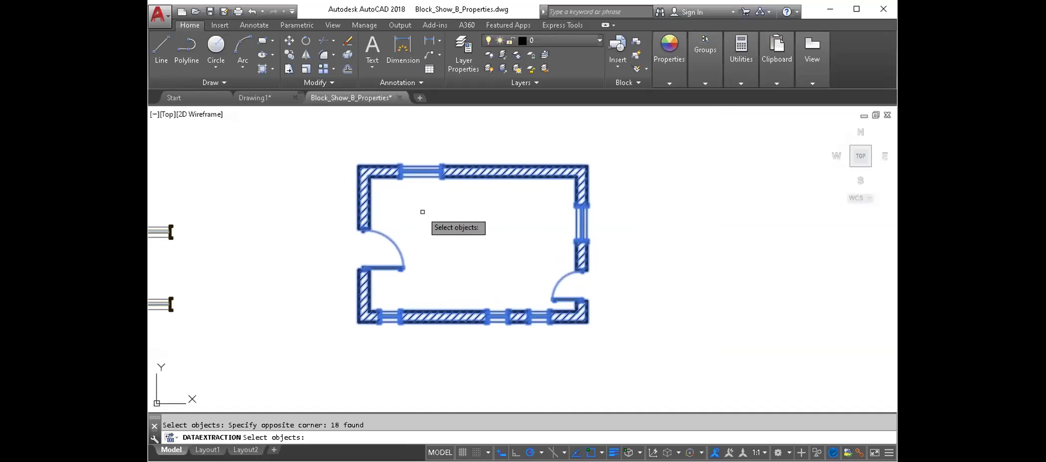
pyautogui.press('Return')
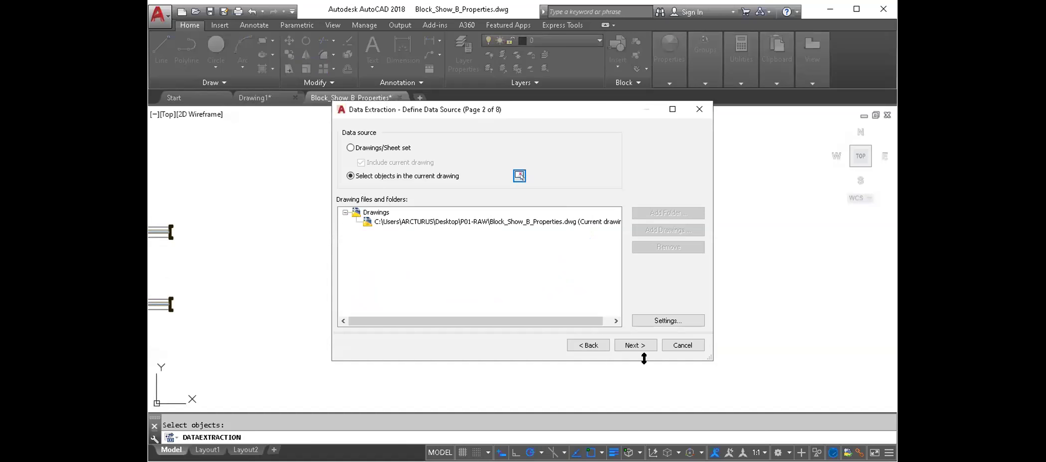
pyautogui.click(634, 345)
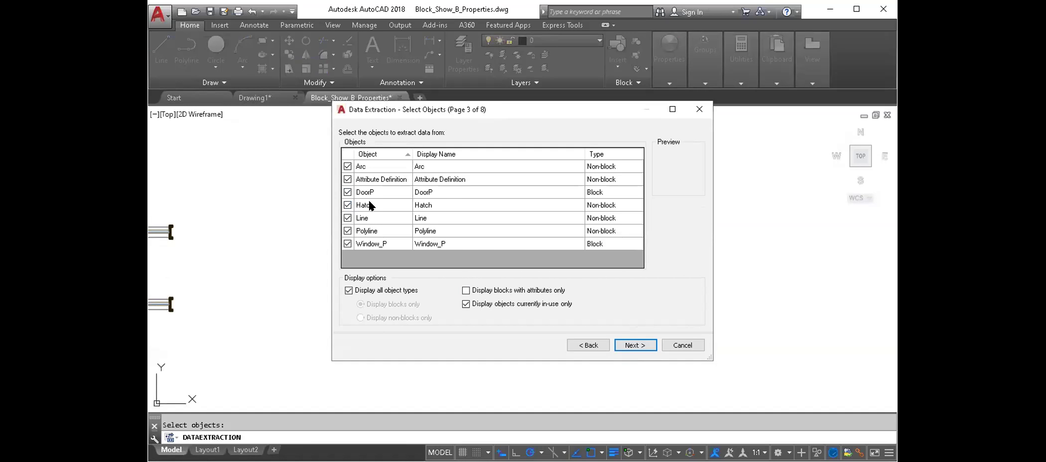
pyautogui.rightClick(368, 204)
pyautogui.click(433, 225)
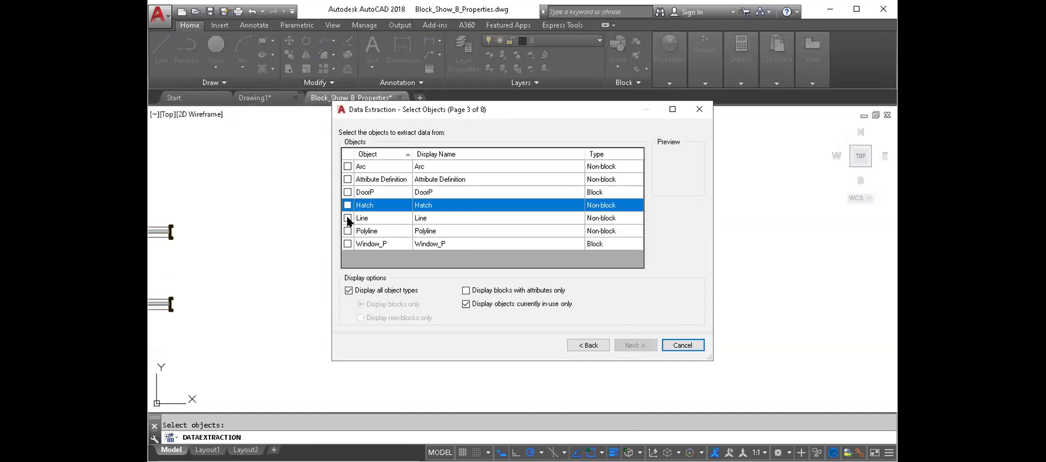
pyautogui.click(347, 244)
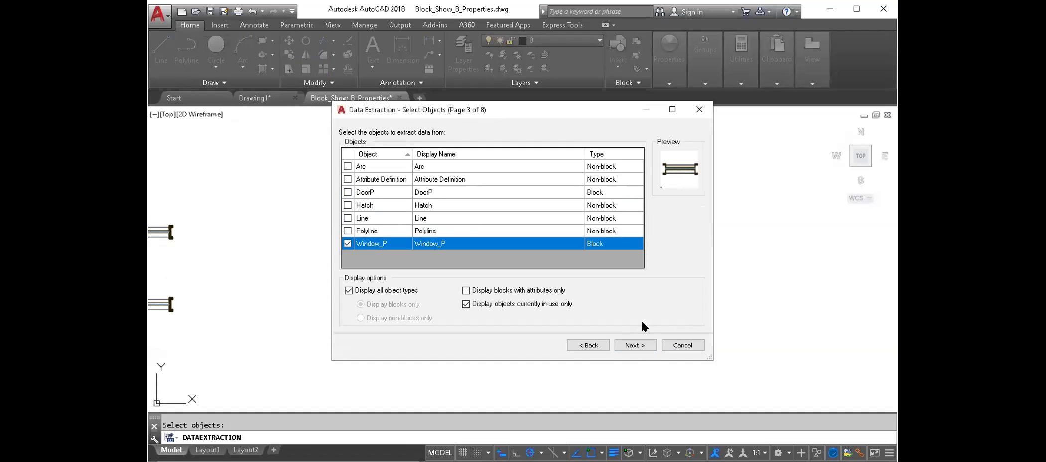
pyautogui.click(628, 346)
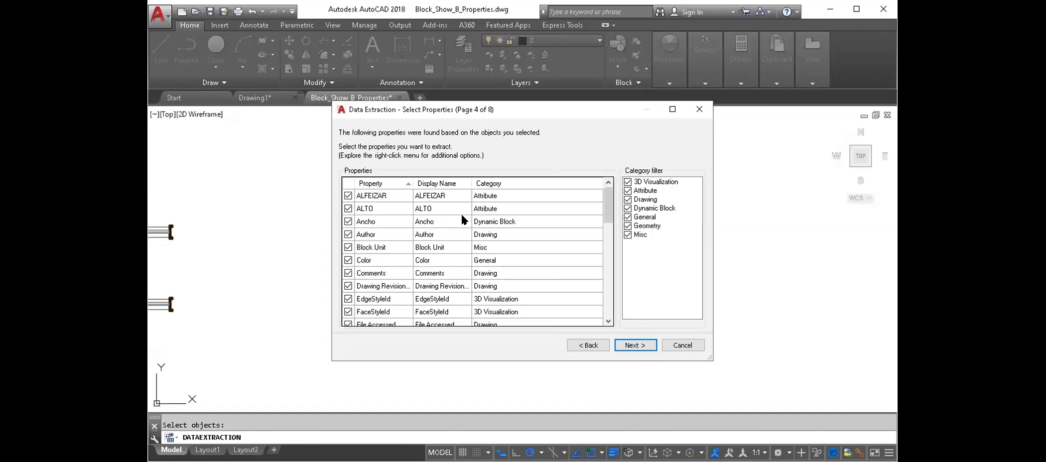
# Filter the property categories to Attribute and Dynamic Block only.
pyautogui.scroll(-7, 453, 226)
pyautogui.scroll(-2, 453, 222)
pyautogui.scroll(4, 464, 209)
pyautogui.scroll(5, 486, 204)
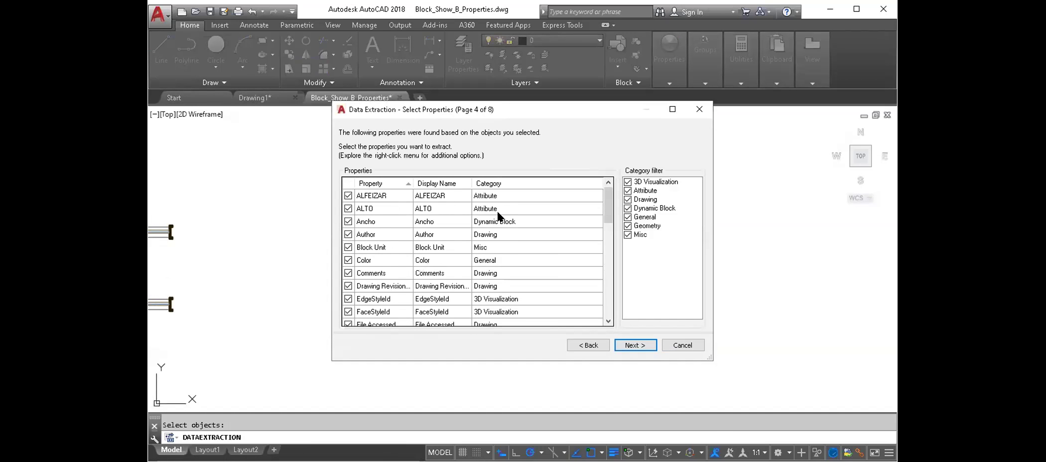
pyautogui.rightClick(640, 221)
pyautogui.click(665, 241)
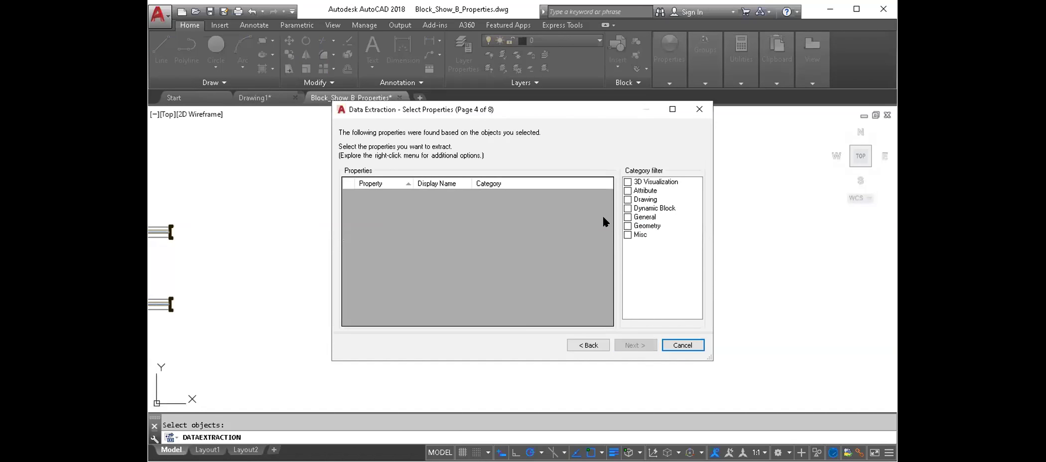
pyautogui.click(627, 190)
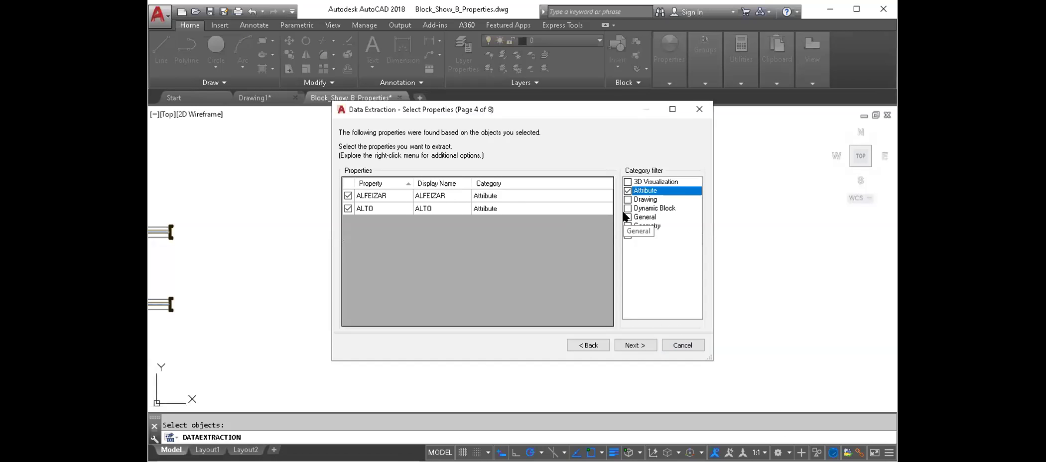
pyautogui.click(628, 208)
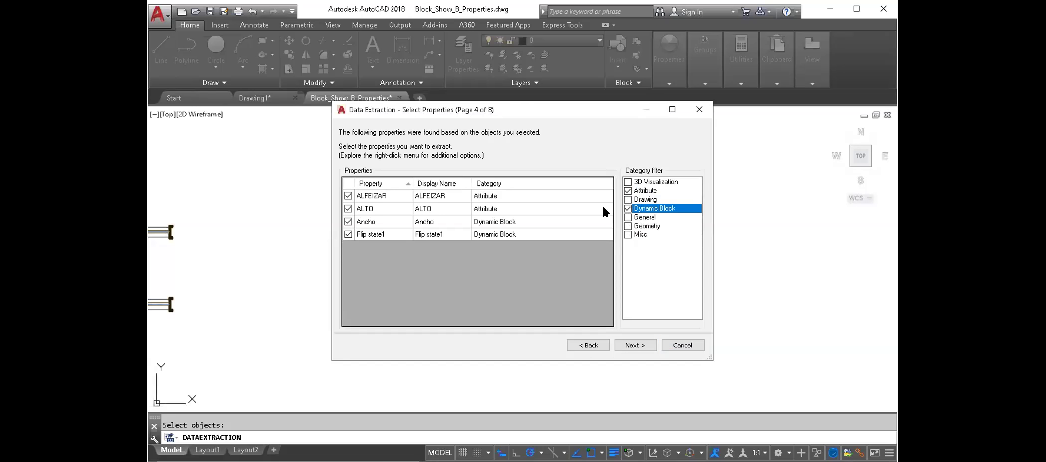
# Exclude Flip state1, keeping the ALFEIZAR, ALTO and Ancho properties.
pyautogui.click(349, 235)
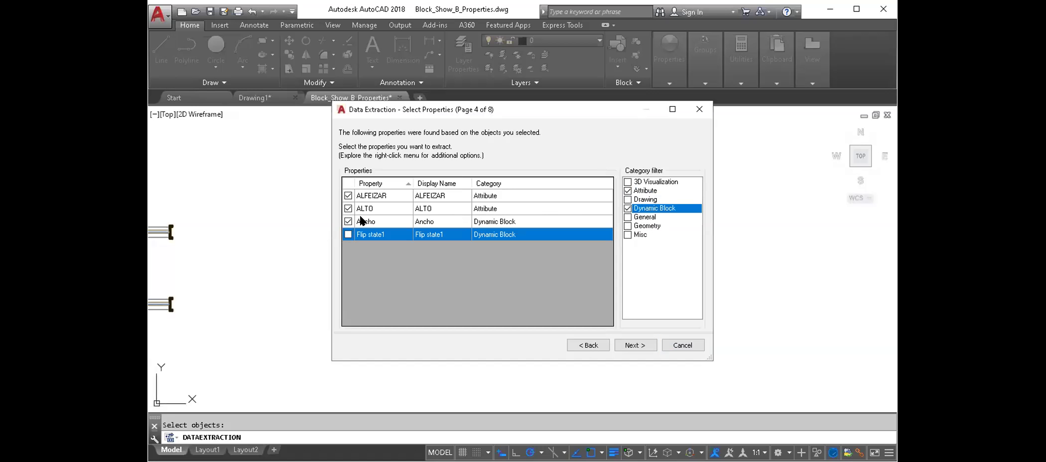
pyautogui.click(373, 223)
pyautogui.click(386, 197)
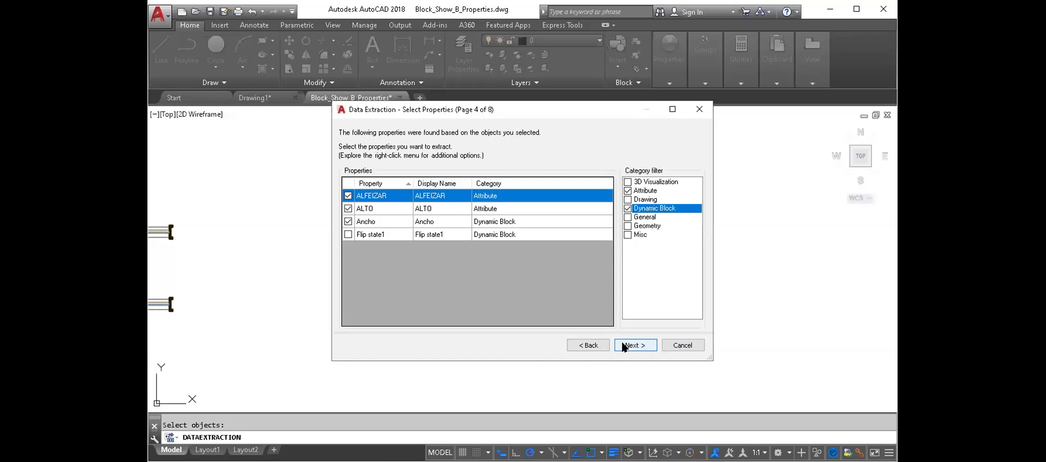
pyautogui.click(377, 203)
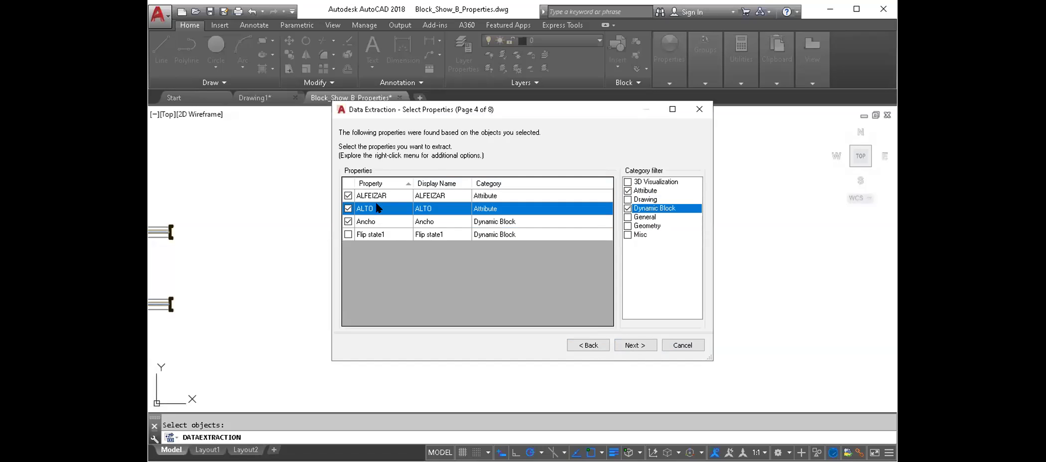
pyautogui.click(374, 202)
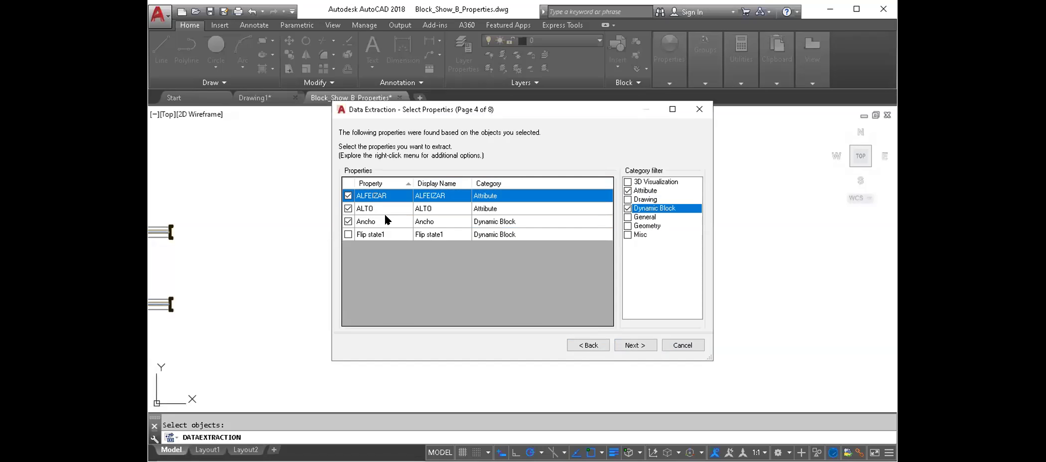
pyautogui.click(393, 208)
pyautogui.click(622, 346)
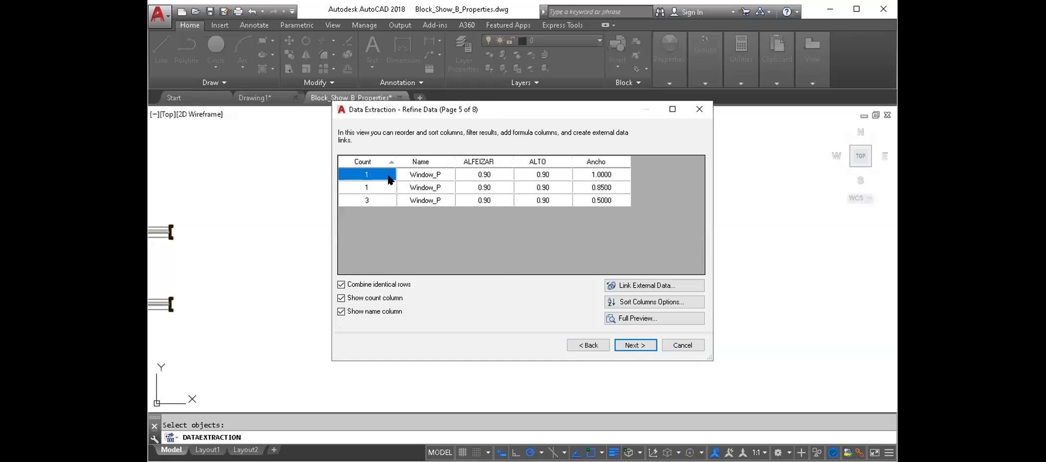
# Output the extracted data as a table inserted into the drawing and finish the wizard.
pyautogui.click(547, 174)
pyautogui.click(587, 173)
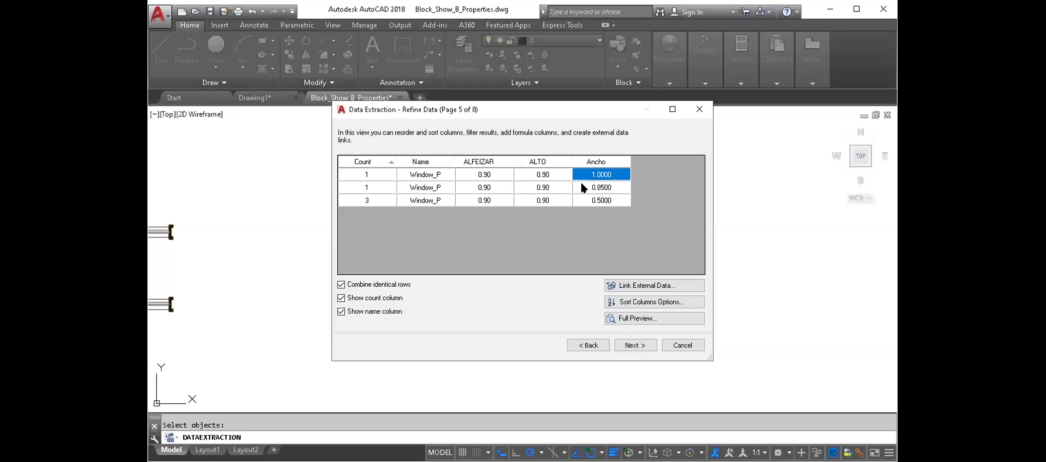
pyautogui.click(480, 174)
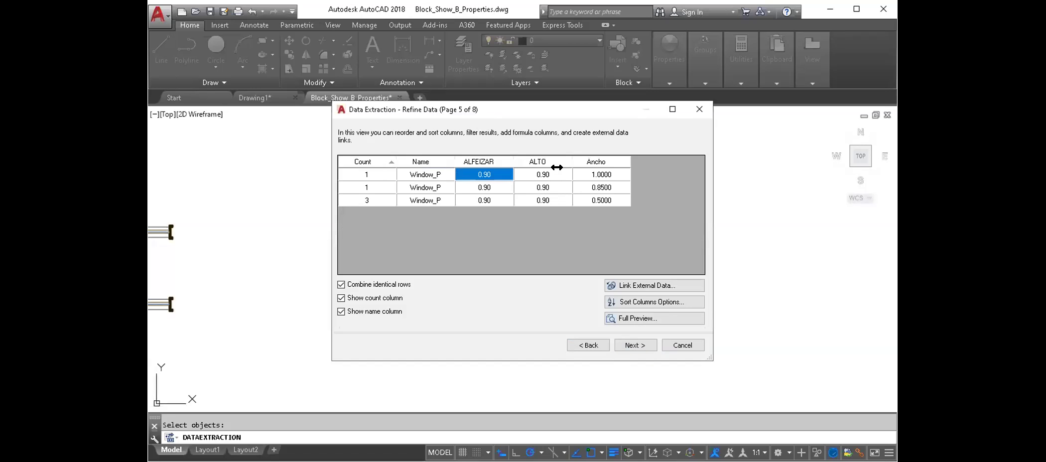
pyautogui.click(584, 174)
pyautogui.click(621, 345)
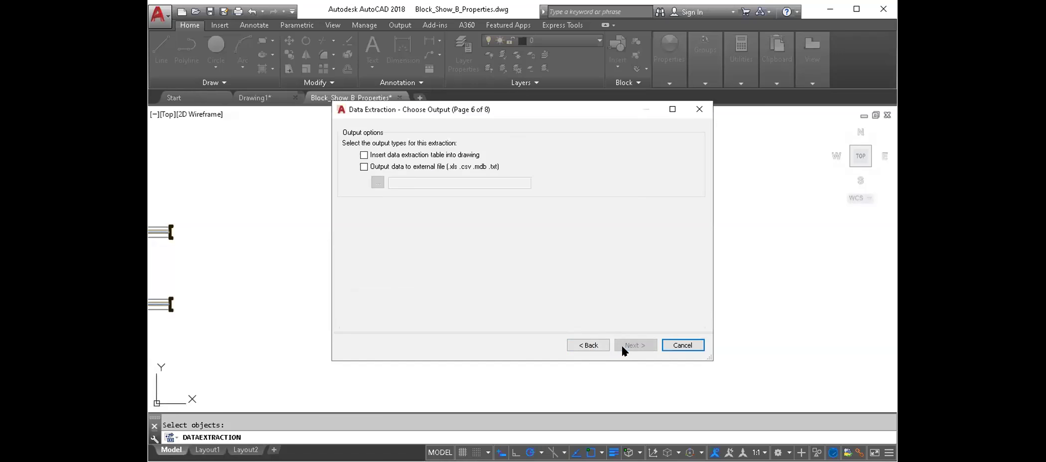
pyautogui.click(407, 157)
pyautogui.click(624, 345)
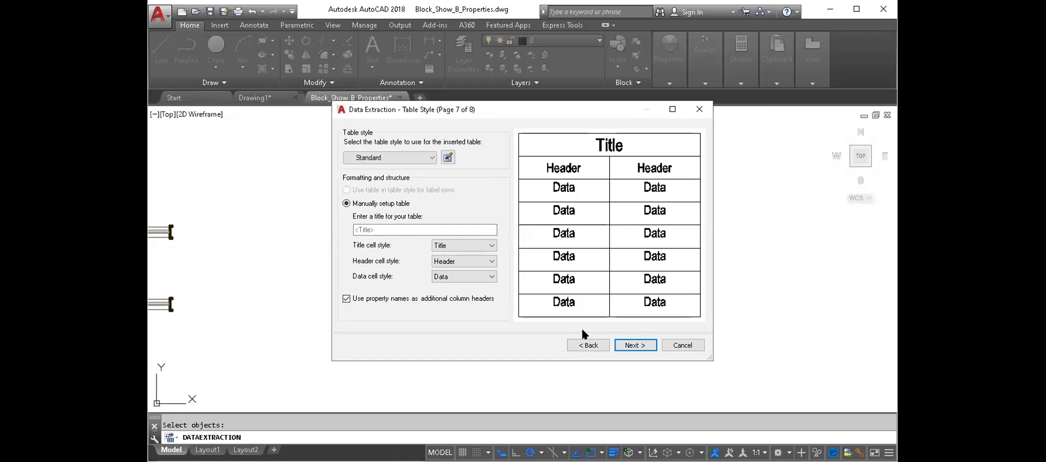
pyautogui.click(629, 344)
pyautogui.click(618, 342)
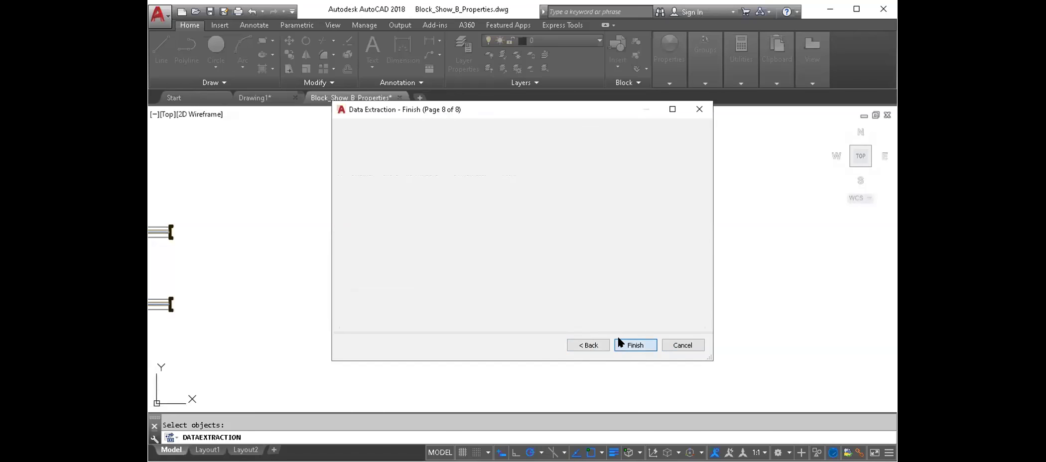
pyautogui.moveTo(451, 338); pyautogui.dragTo(514, 203, button='middle')
# Place the Window_P table below the floor plan and bring the loose blocks into view.
pyautogui.click(443, 210)
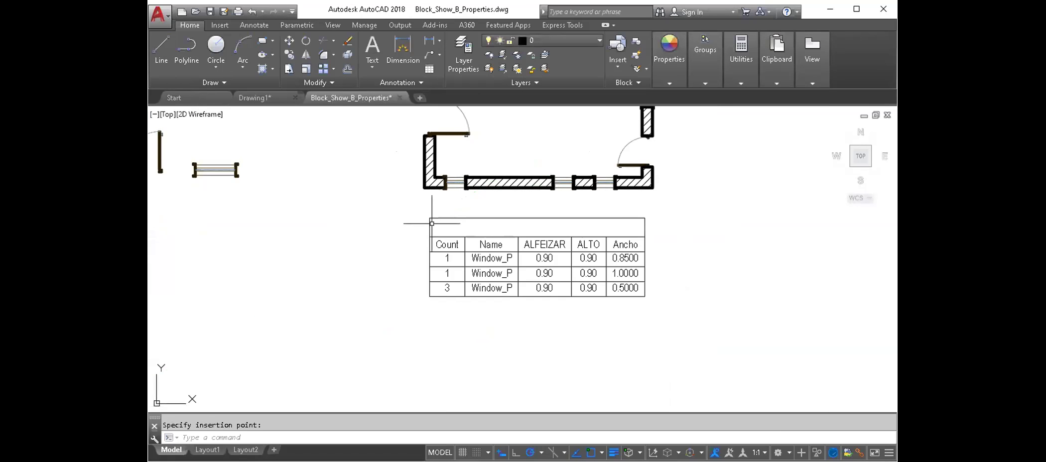
pyautogui.scroll(2, 583, 264)
pyautogui.scroll(-2, 395, 220)
pyautogui.moveTo(214, 173); pyautogui.dragTo(550, 242, button='middle')
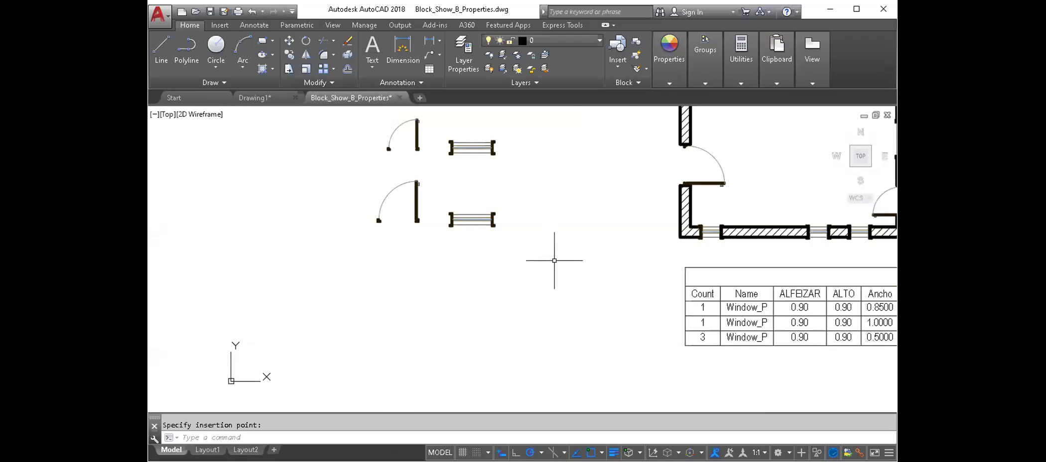
# Inspect the lower Window_P block's attributes, ALFEIZAR and ALTO both 0.90.
pyautogui.click(466, 223)
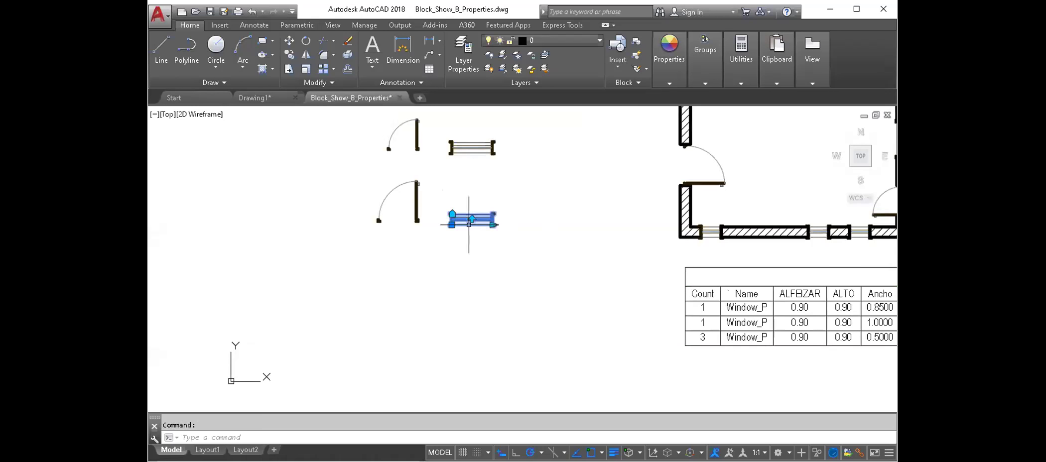
pyautogui.press('Escape')
pyautogui.doubleClick(462, 223)
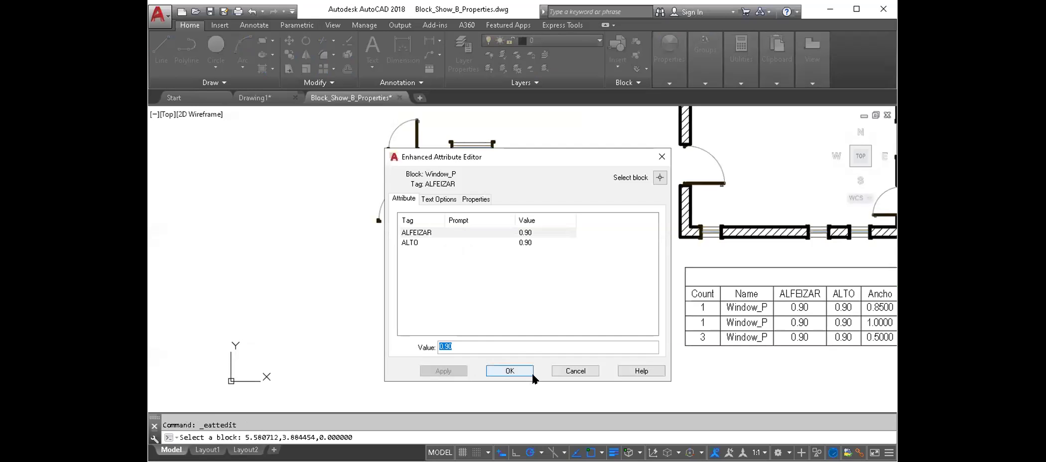
pyautogui.click(529, 371)
pyautogui.click(471, 215)
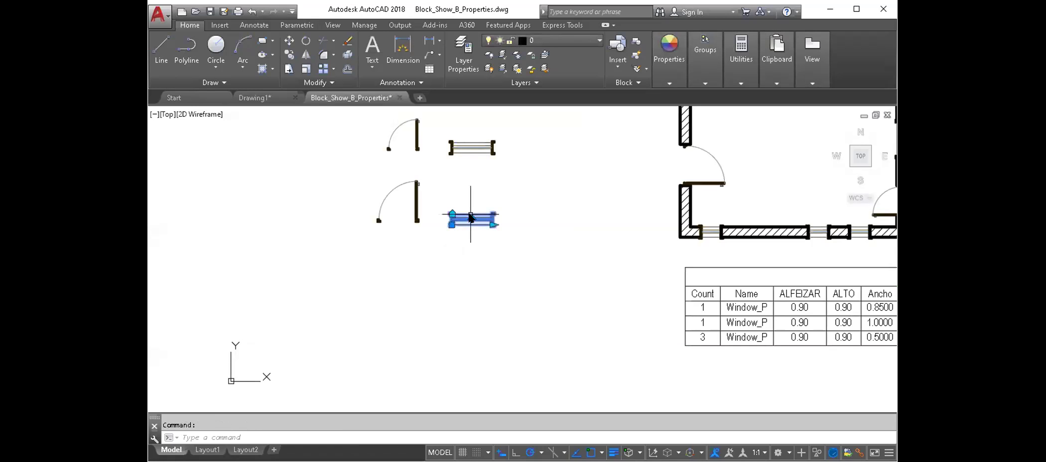
pyautogui.rightClick(472, 219)
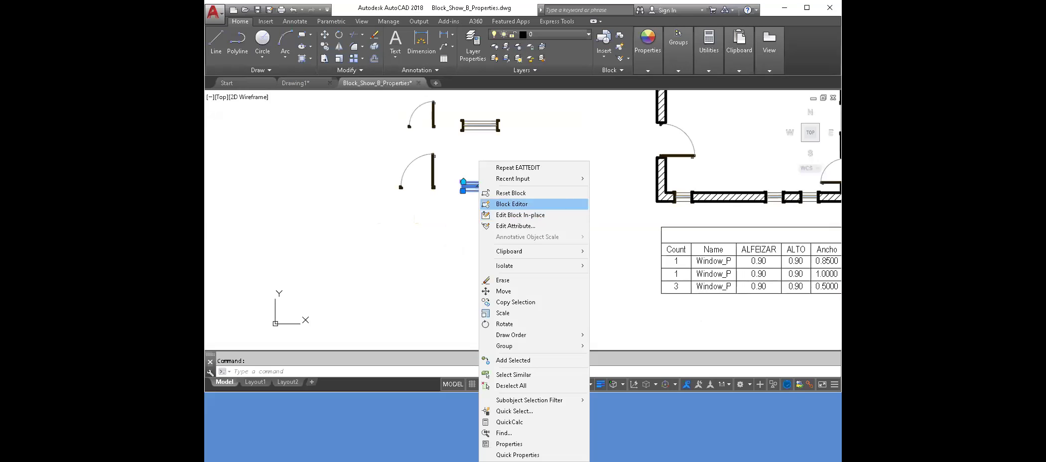
# In the Block Editor, define an invisible MATERIAL attribute with default value MADERA.
pyautogui.click(511, 204)
pyautogui.scroll(2, 460, 271)
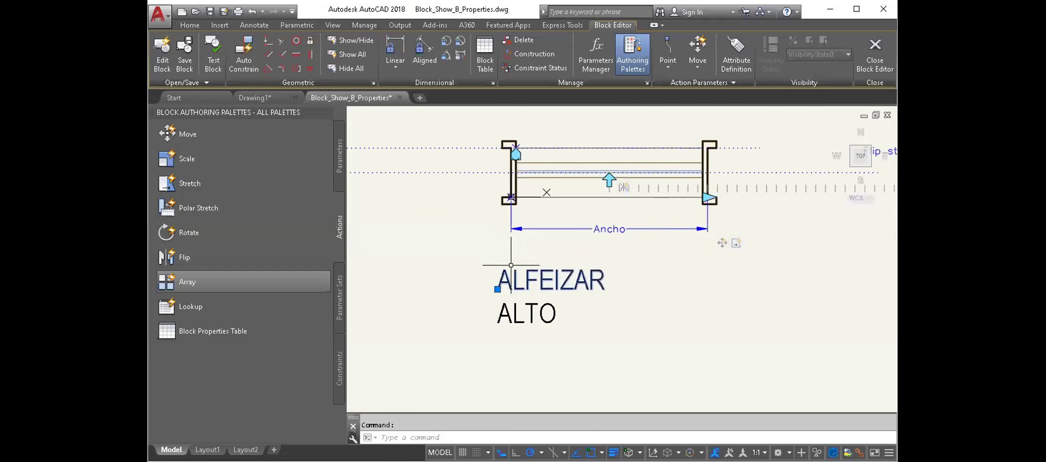
pyautogui.press('Escape')
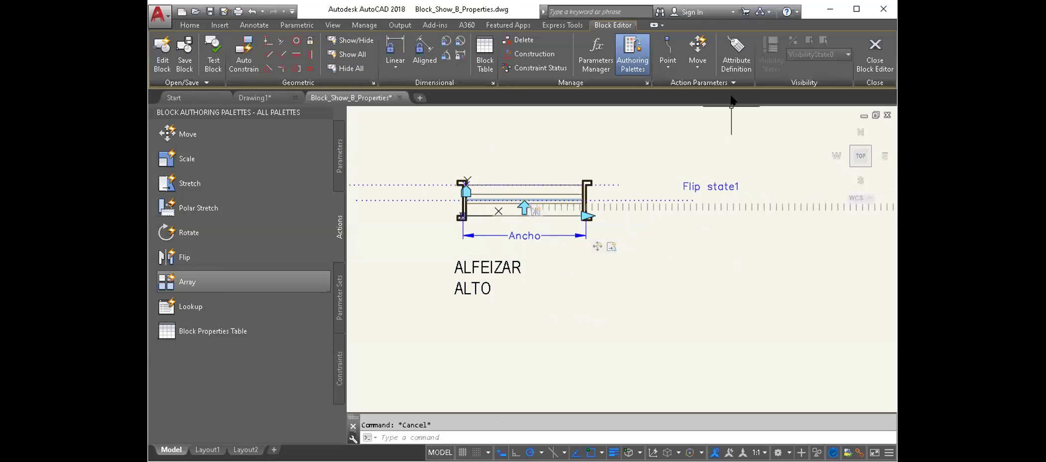
pyautogui.click(732, 65)
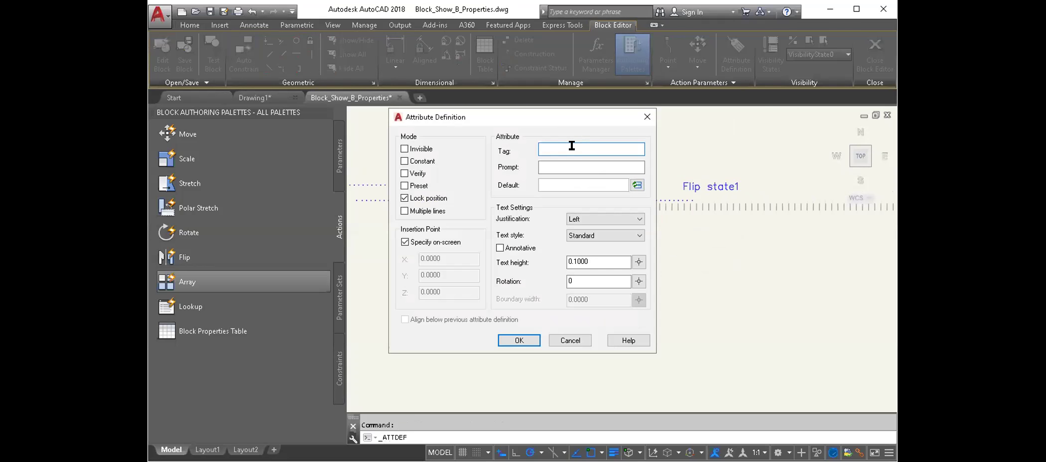
pyautogui.write('alto')
pyautogui.click(405, 148)
pyautogui.click(554, 182)
pyautogui.write('MADERA')
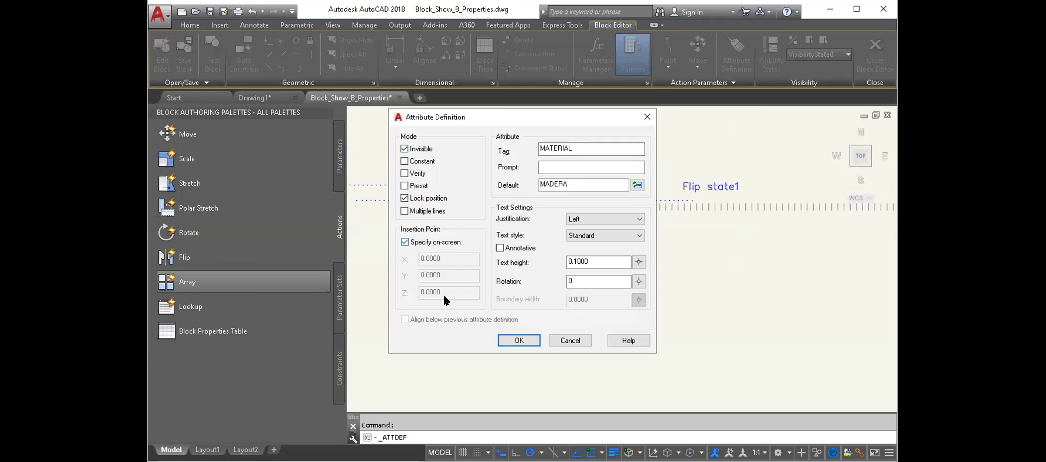
# Place the MATERIAL attribute in the block and save the changes when closing the Block Editor.
pyautogui.click(518, 340)
pyautogui.click(587, 309)
pyautogui.click(875, 54)
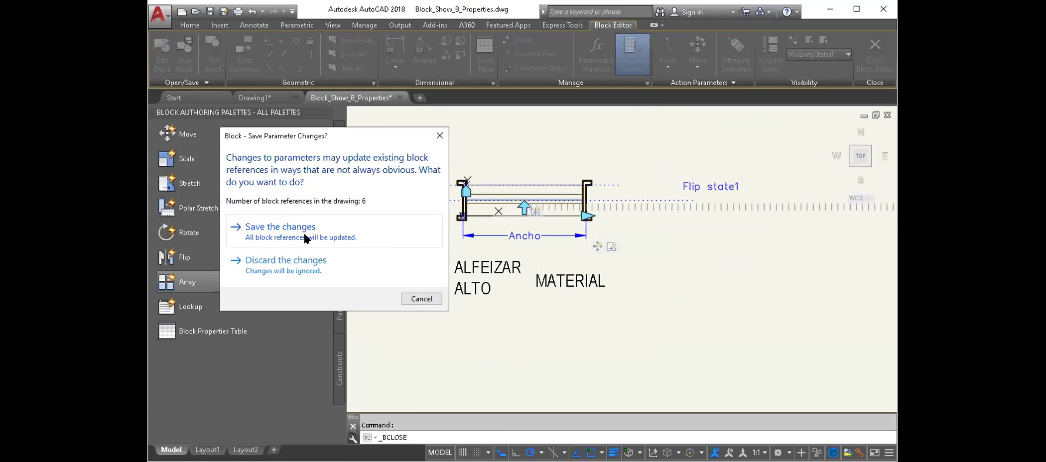
pyautogui.click(303, 231)
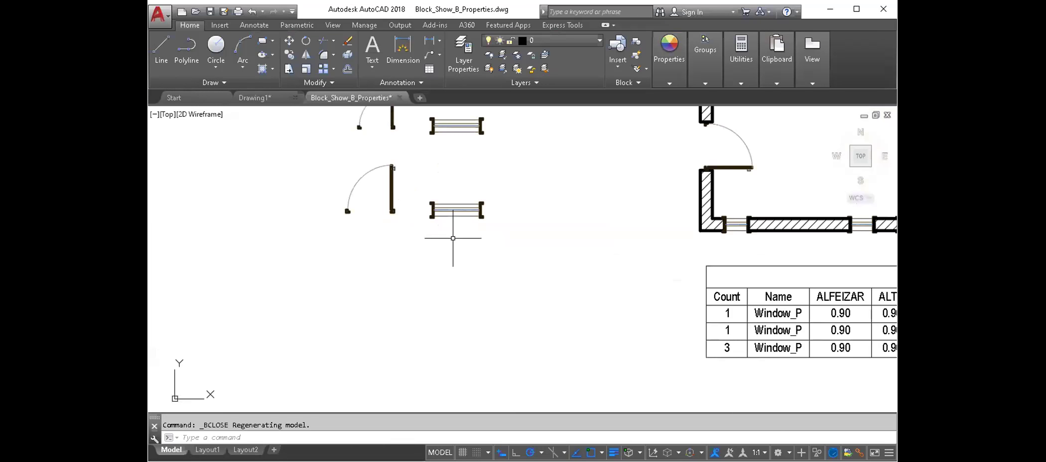
# Synchronise the Window_P block attributes with ATTSYNC so every window gains MATERIAL.
pyautogui.write('ATT')
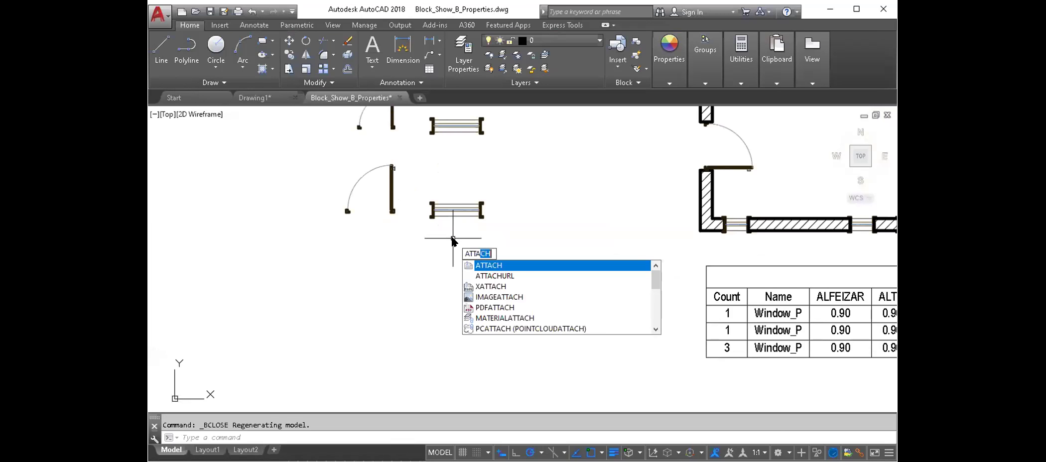
pyautogui.press('Down')
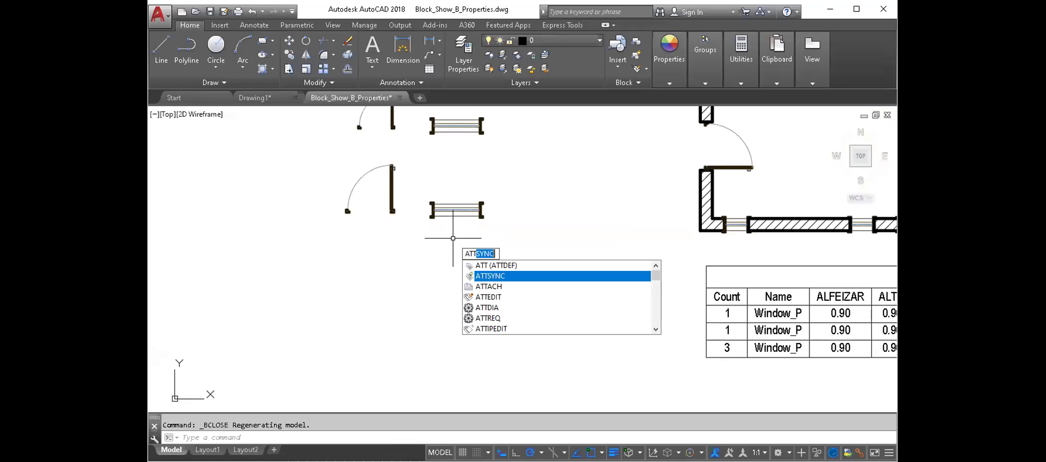
pyautogui.press('Return')
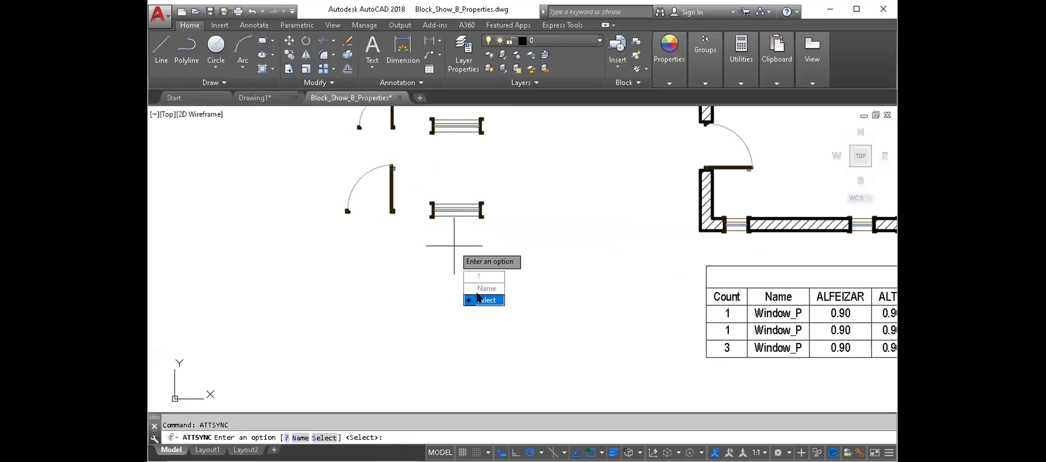
pyautogui.click(477, 297)
pyautogui.moveTo(478, 297); pyautogui.dragTo(320, 268, button='middle')
pyautogui.click(325, 177)
pyautogui.press('Return')
# Review several windows' attribute values, confirming MATERIAL is MADERA.
pyautogui.doubleClick(325, 178)
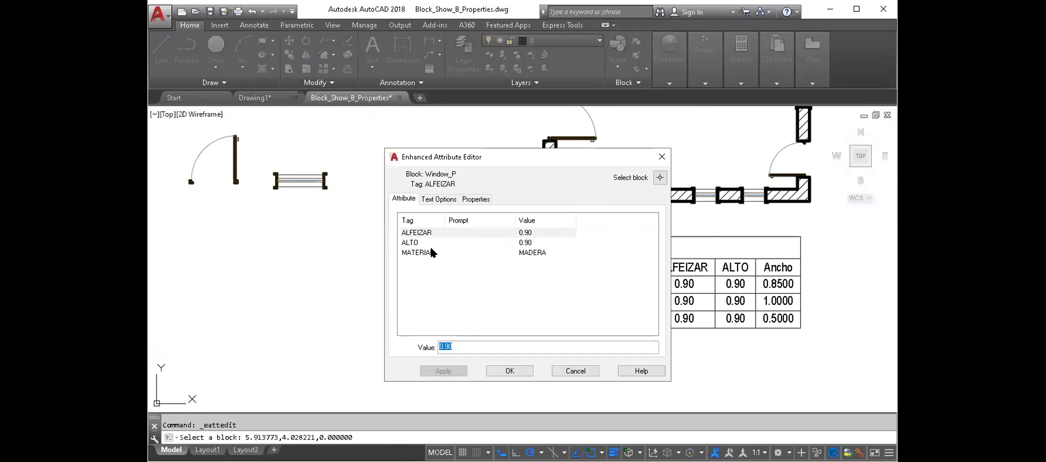
pyautogui.click(432, 253)
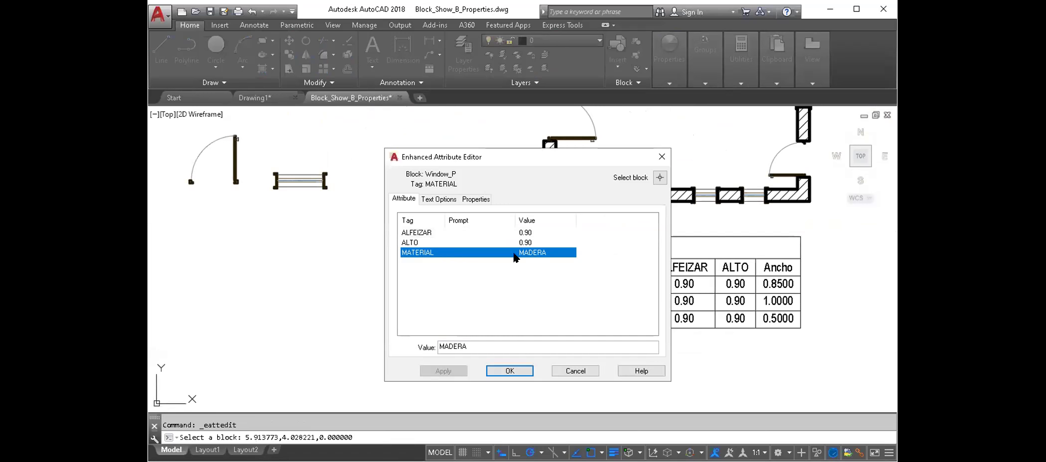
pyautogui.click(510, 371)
pyautogui.moveTo(591, 163); pyautogui.dragTo(392, 275, button='middle')
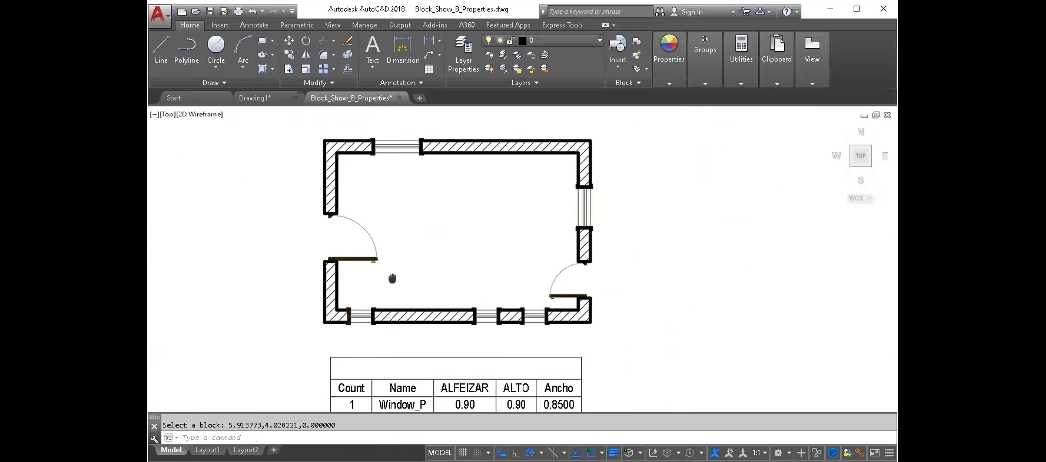
pyautogui.doubleClick(583, 211)
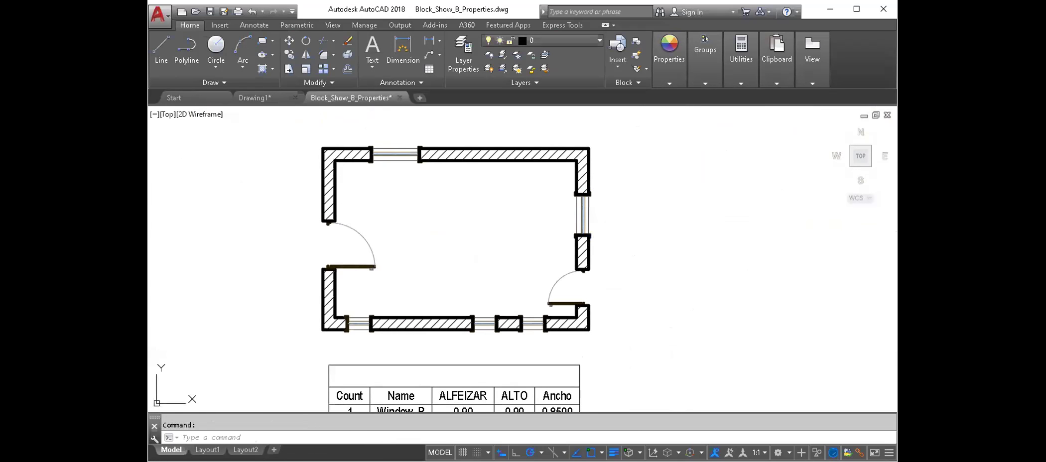
pyautogui.click(655, 157)
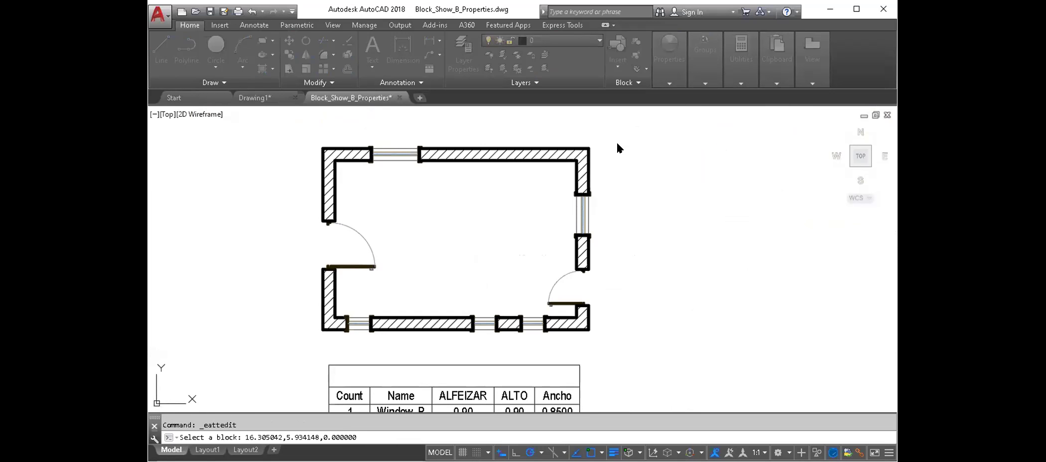
pyautogui.click(484, 242)
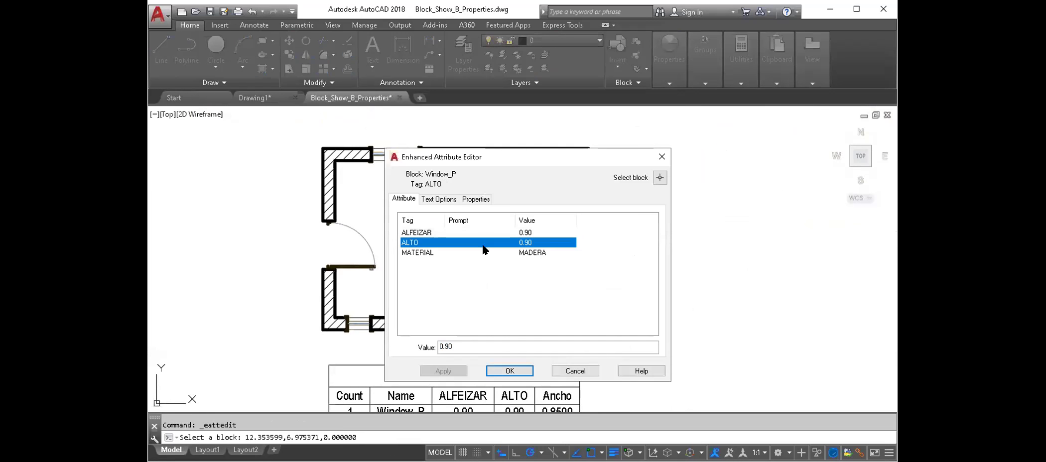
pyautogui.click(662, 157)
# Inspect the window table and the left bottom-wall window, then clear the selection.
pyautogui.click(422, 305)
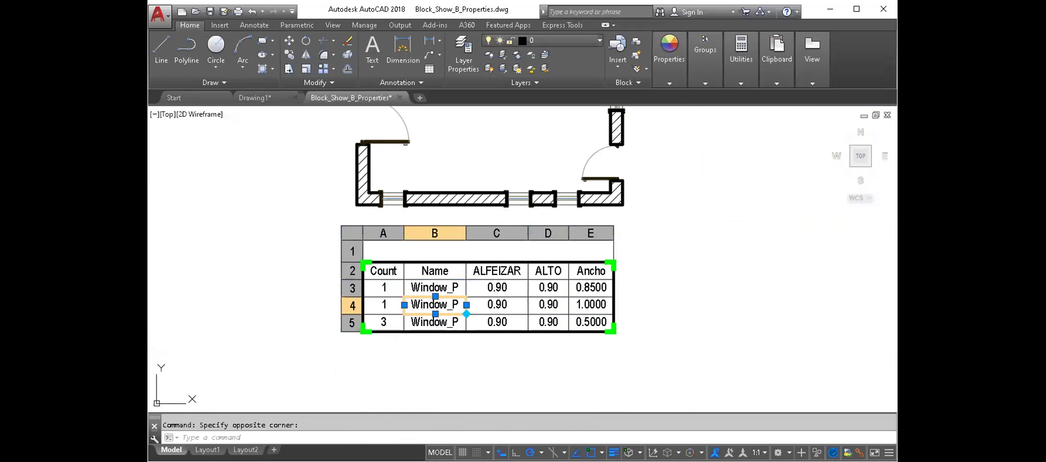
pyautogui.moveTo(397, 225); pyautogui.dragTo(397, 258, button='middle')
pyautogui.press('Escape')
pyautogui.click(395, 231)
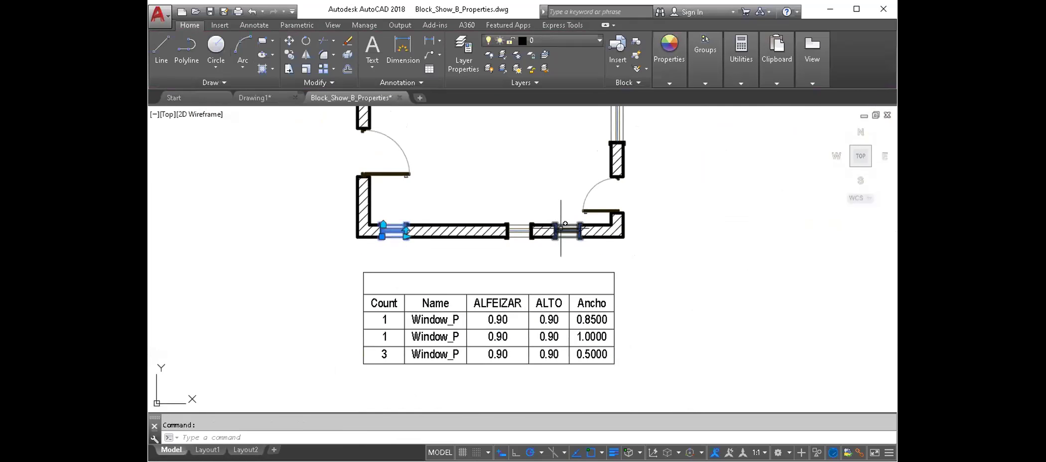
pyautogui.scroll(2, 403, 230)
pyautogui.press('Escape')
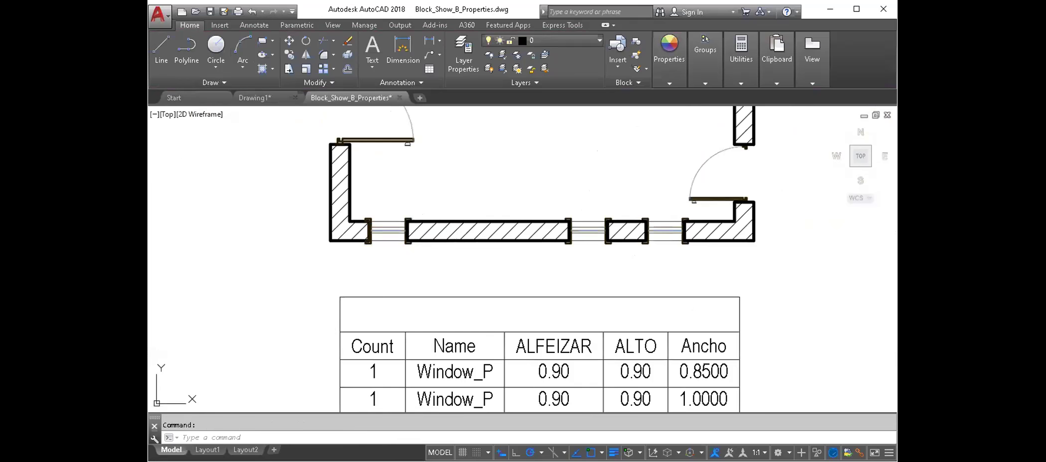
# Change the left bottom-wall window's ALTO attribute to 1.20.
pyautogui.doubleClick(420, 250)
pyautogui.click(464, 253)
pyautogui.press('Up')
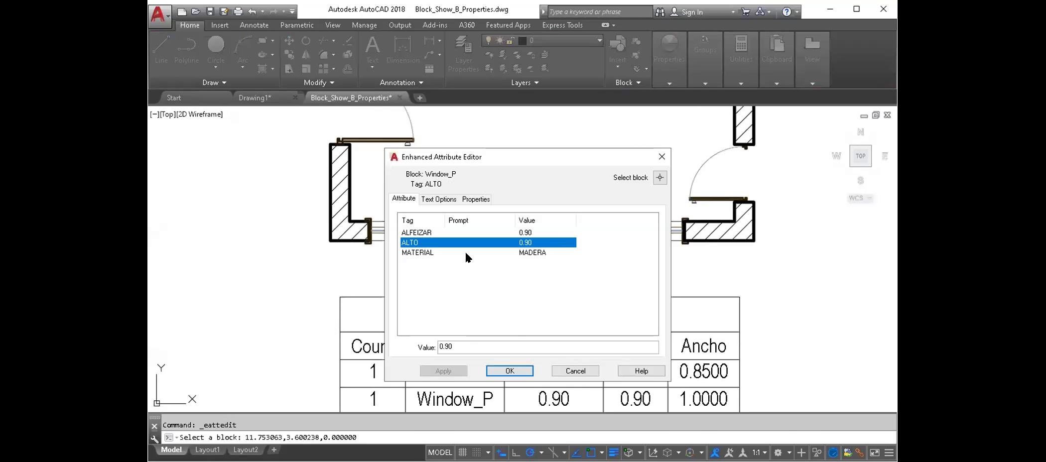
pyautogui.doubleClick(506, 345)
pyautogui.write('1.20')
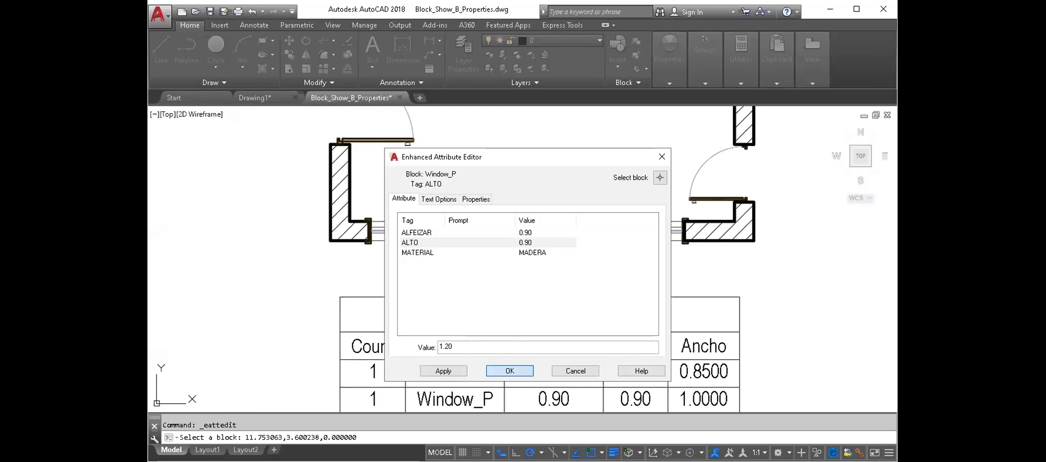
pyautogui.click(509, 371)
# Delete the window schedule table below the floor plan.
pyautogui.scroll(-2, 379, 190)
pyautogui.click(467, 279)
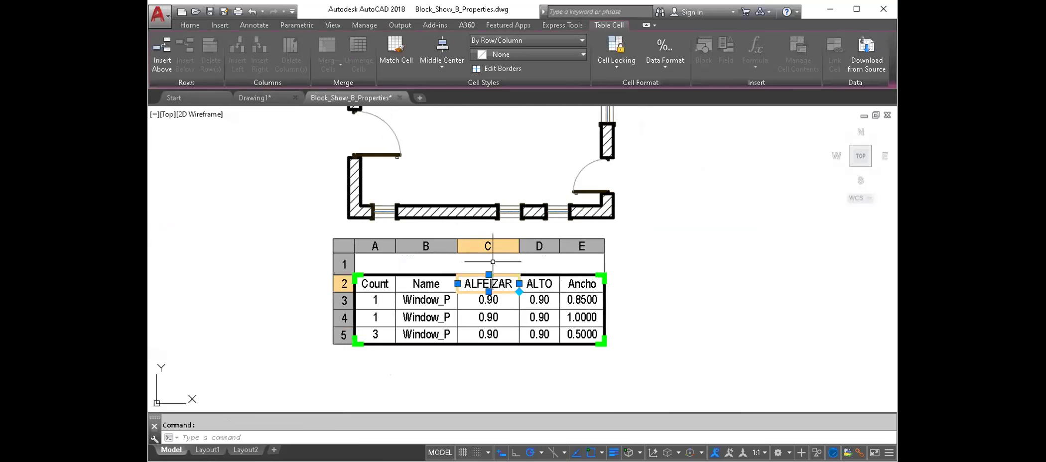
pyautogui.press('Escape')
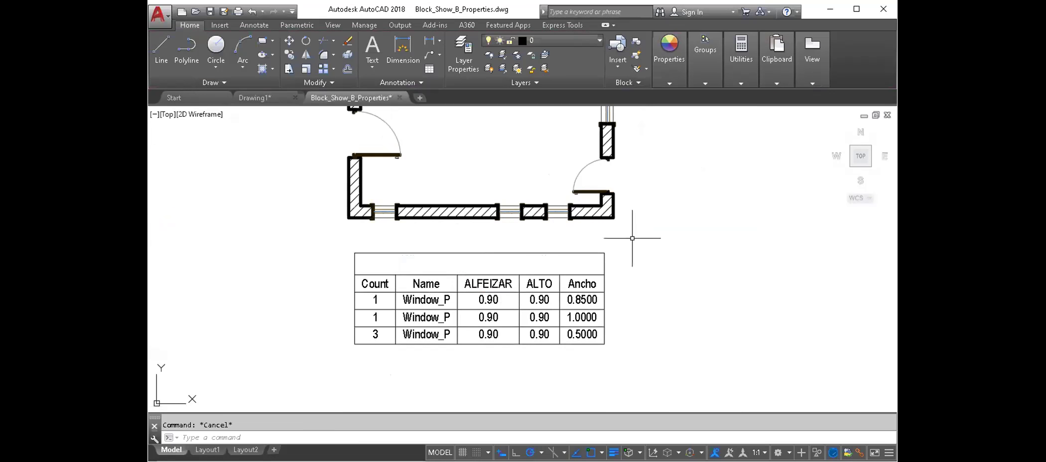
pyautogui.click(633, 238)
pyautogui.click(341, 364)
pyautogui.press('Delete')
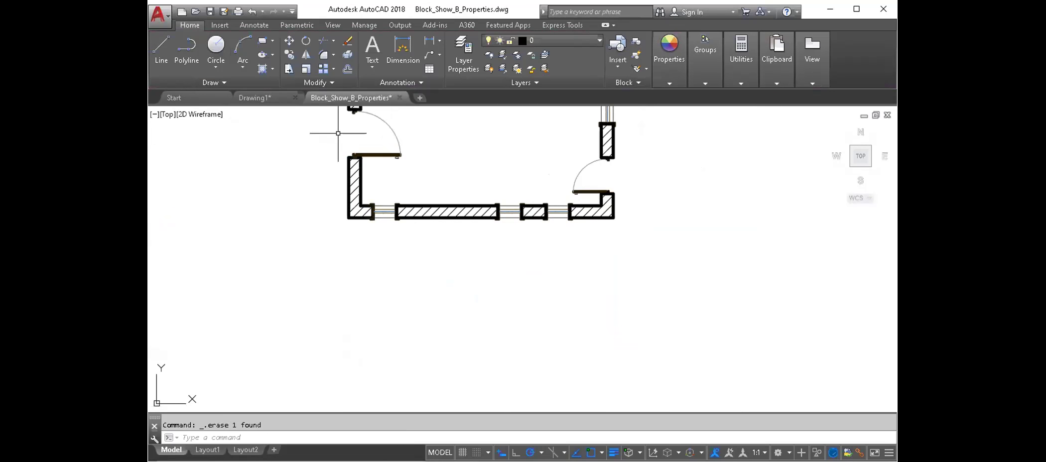
pyautogui.click(224, 23)
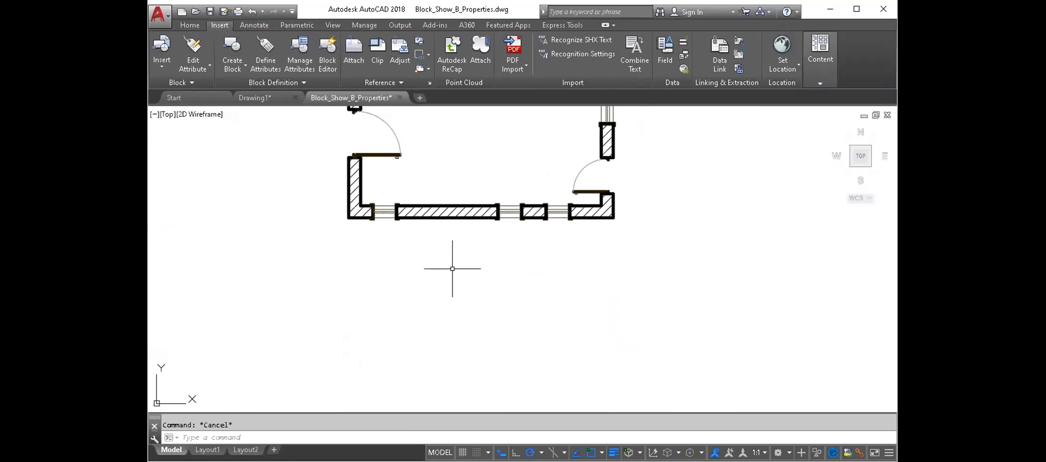
# Start a new data extraction, overwriting the Ventanas.dxe file.
pyautogui.write('EXRTR')
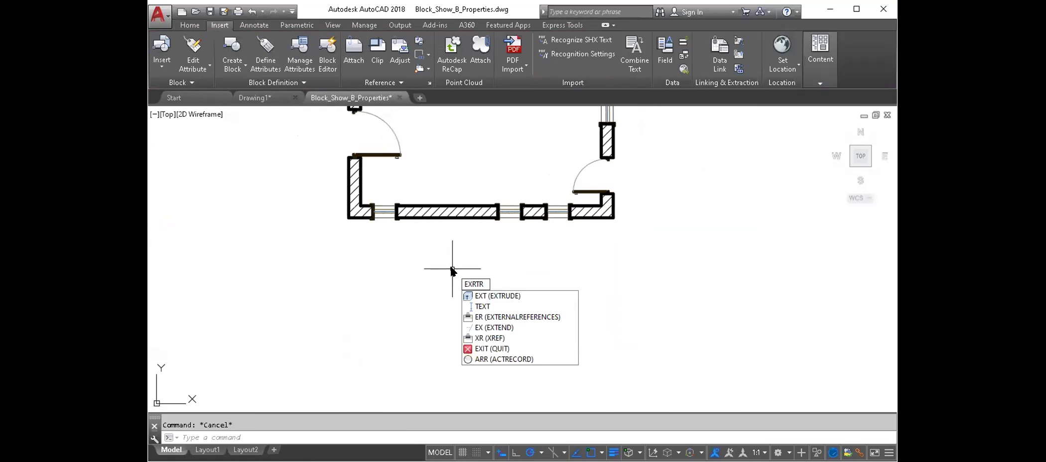
pyautogui.press('BackSpace')
pyautogui.press('BackSpace')
pyautogui.press('BackSpace')
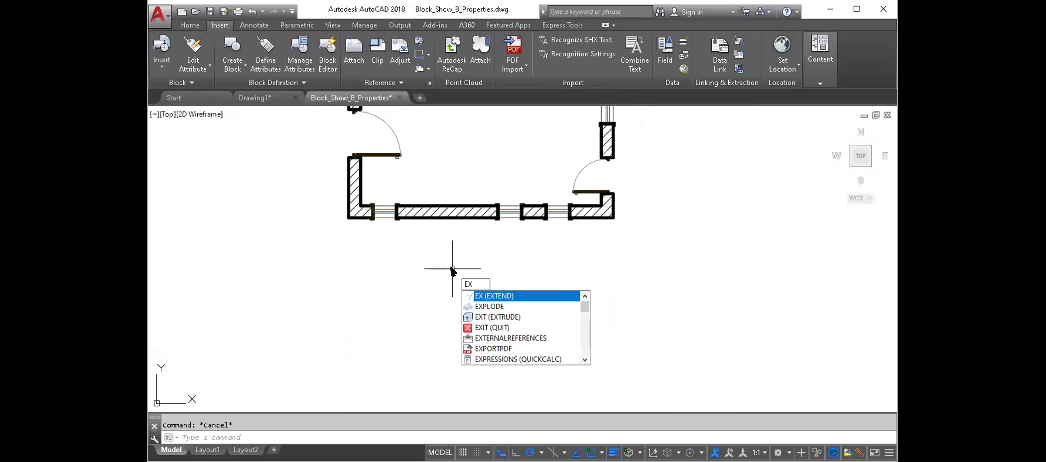
pyautogui.press('BackSpace')
pyautogui.press('BackSpace')
pyautogui.write('DATA')
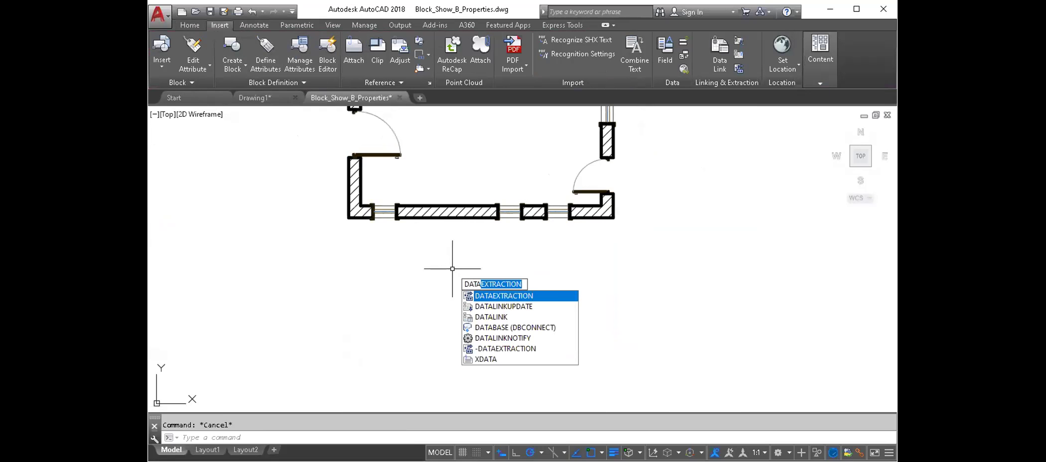
pyautogui.press('Return')
pyautogui.click(479, 210)
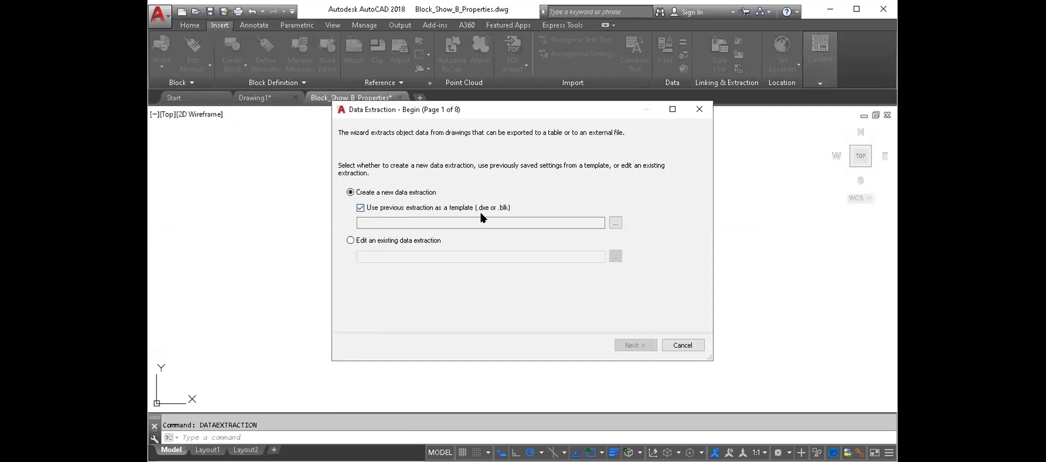
pyautogui.click(430, 208)
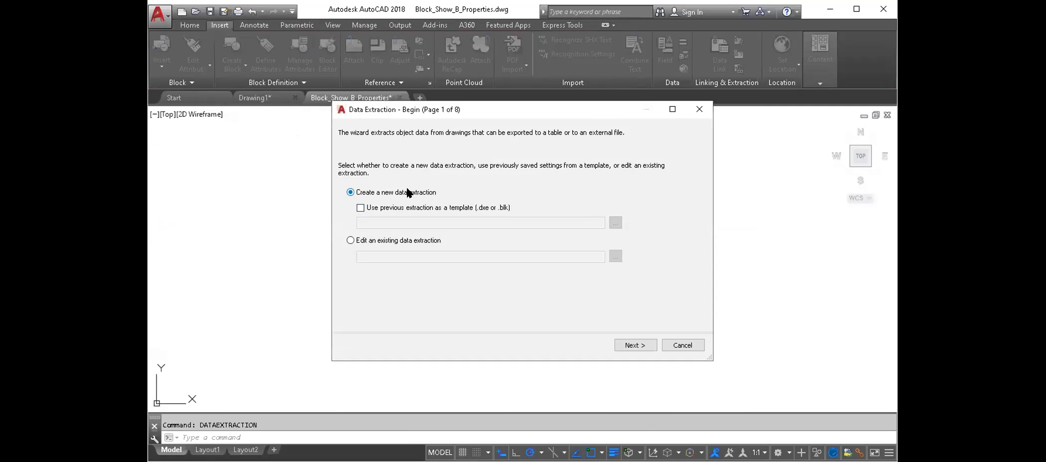
pyautogui.click(626, 345)
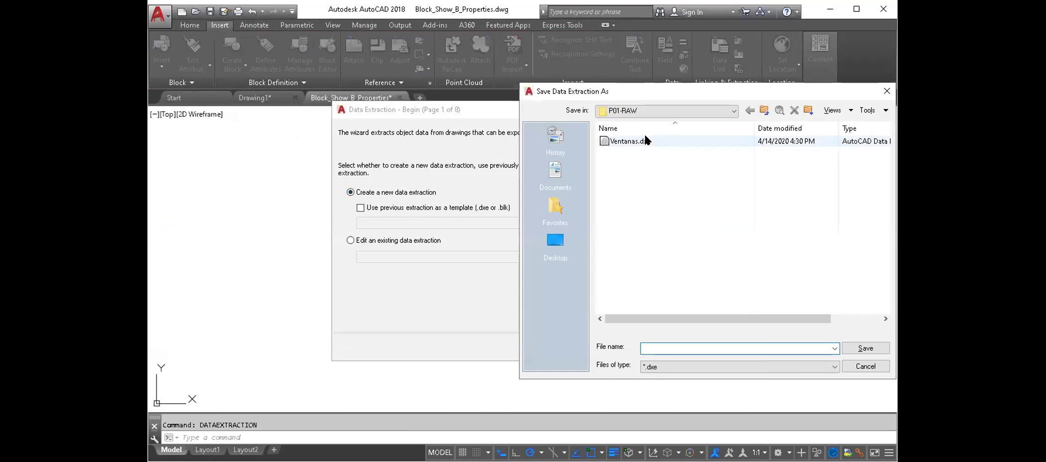
pyautogui.click(643, 142)
pyautogui.press('Return')
pyautogui.click(688, 263)
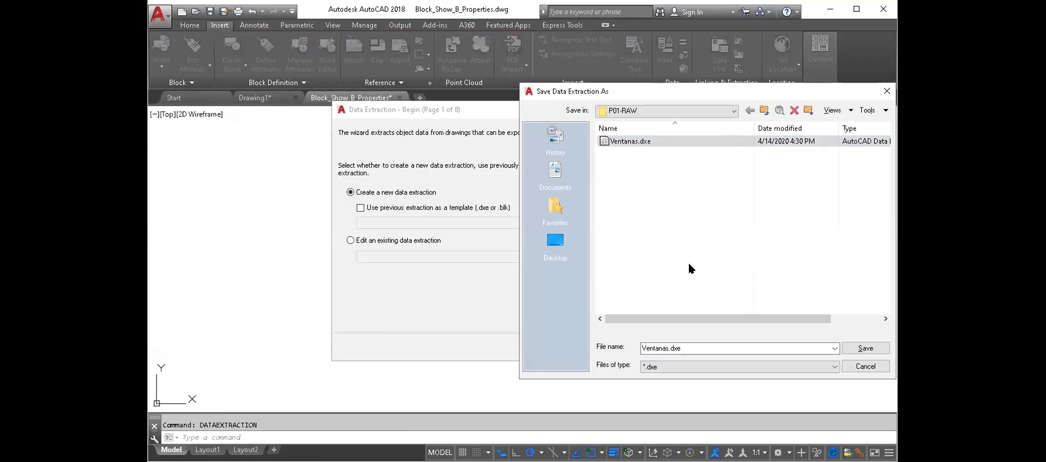
# Select the floor plan objects and keep only Window_P blocks checked.
pyautogui.click(440, 177)
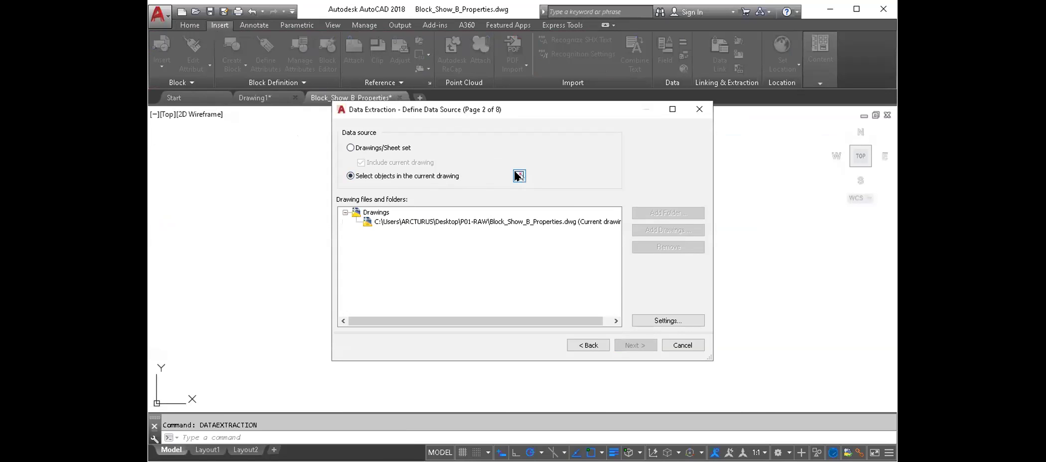
pyautogui.click(519, 175)
pyautogui.click(649, 356)
pyautogui.click(305, 175)
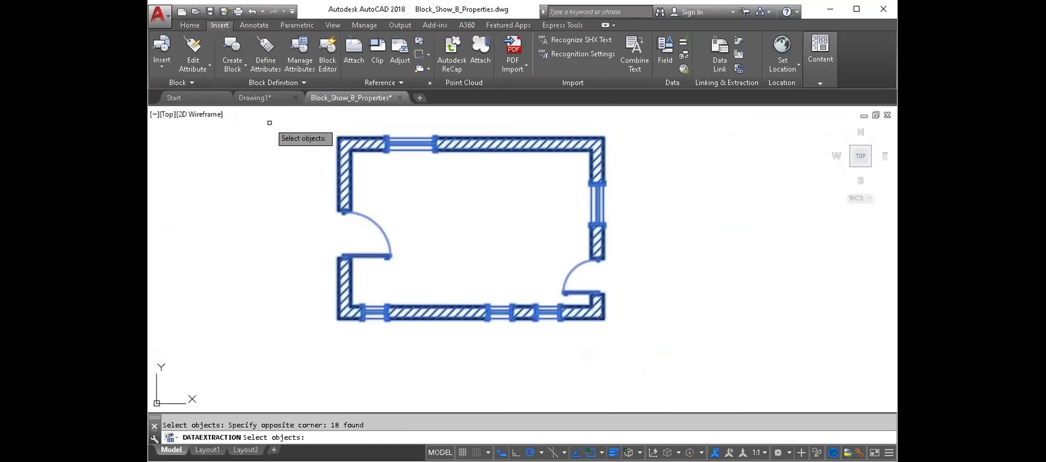
pyautogui.press('Return')
pyautogui.click(634, 345)
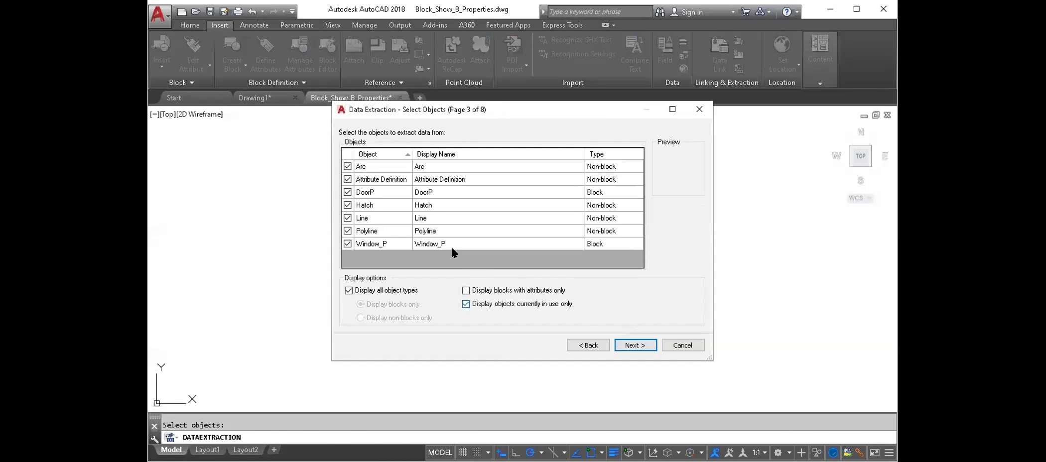
pyautogui.click(516, 232)
pyautogui.rightClick(509, 229)
pyautogui.click(513, 246)
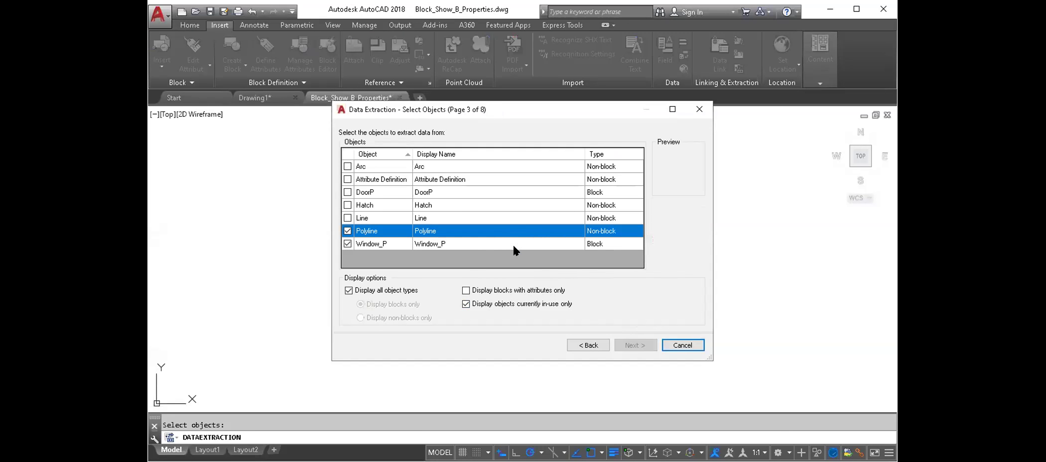
pyautogui.click(348, 243)
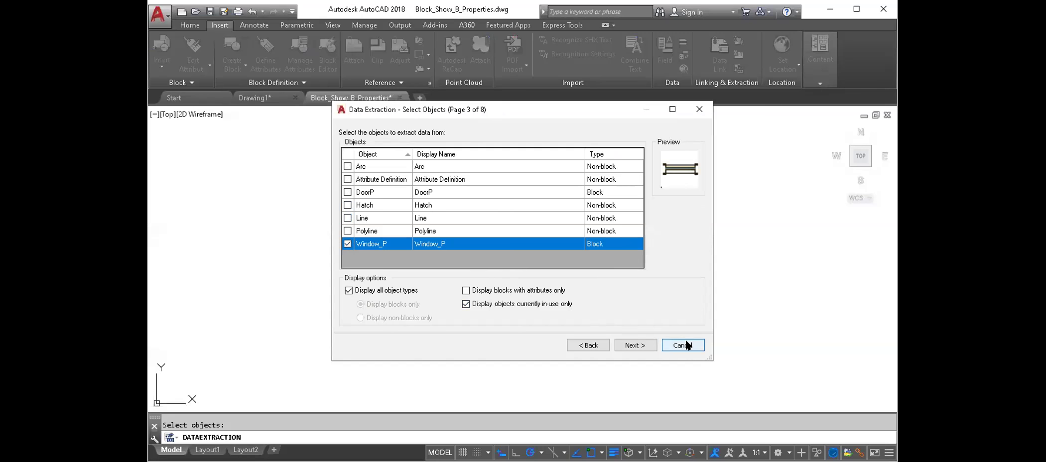
pyautogui.click(639, 342)
# Limit properties to the Attribute and Dynamic Block categories, excluding Flip state1.
pyautogui.rightClick(632, 232)
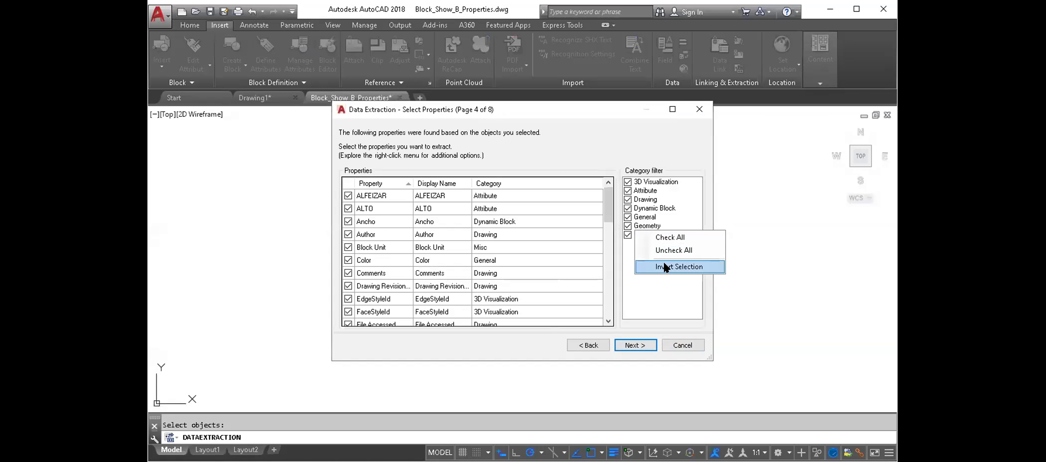
pyautogui.click(662, 252)
pyautogui.click(627, 191)
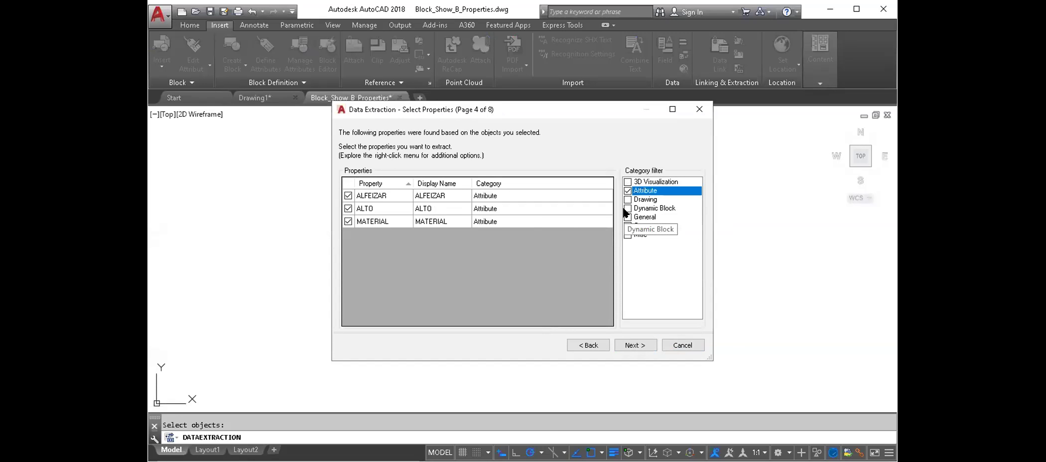
pyautogui.click(627, 209)
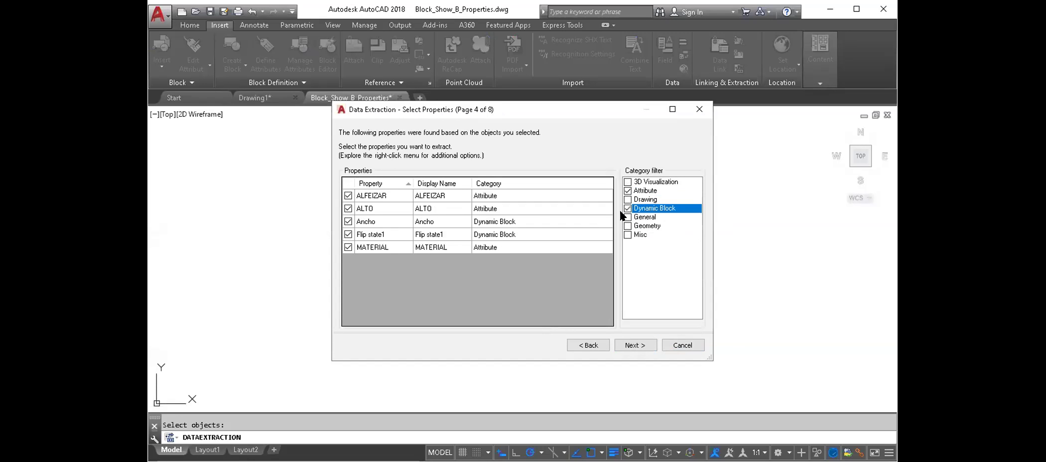
pyautogui.click(349, 234)
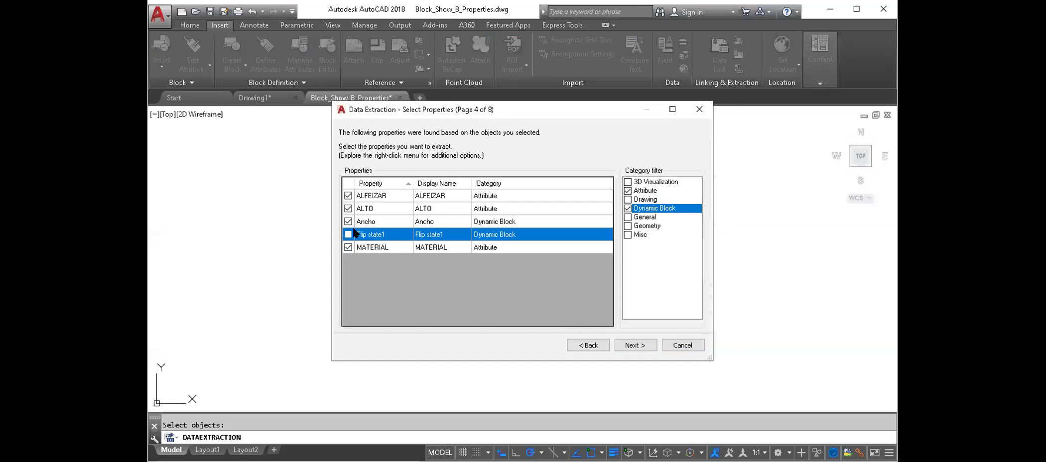
pyautogui.click(382, 246)
pyautogui.click(647, 343)
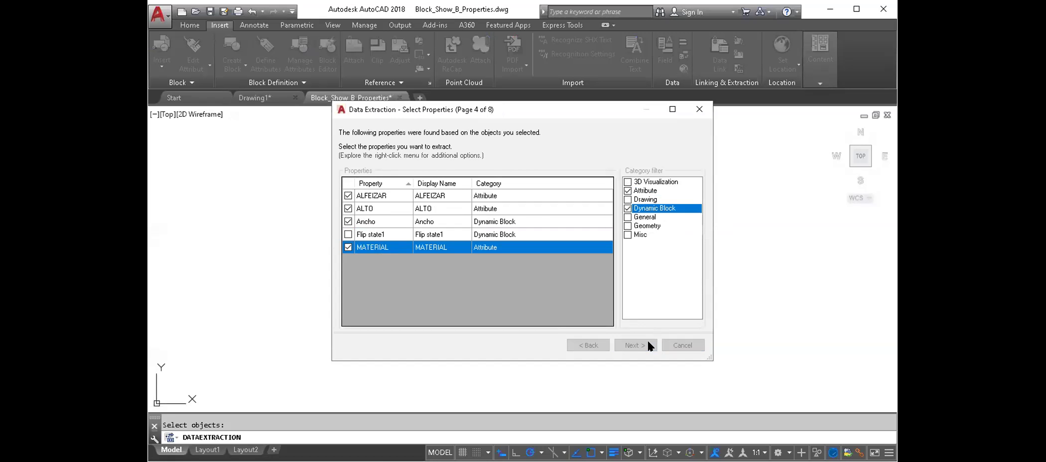
# Output the extracted data as a table in the drawing.
pyautogui.click(389, 154)
pyautogui.click(629, 344)
pyautogui.click(620, 342)
# Finish the wizard and place the window table below the floor plan.
pyautogui.click(623, 344)
pyautogui.moveTo(437, 331)
pyautogui.mouseDown(button='middle')
pyautogui.moveTo(366, 226)
pyautogui.moveTo(324, 198)
pyautogui.mouseUp(button='middle')
pyautogui.scroll(2, 397, 234)
pyautogui.moveTo(402, 230); pyautogui.dragTo(340, 223, button='middle')
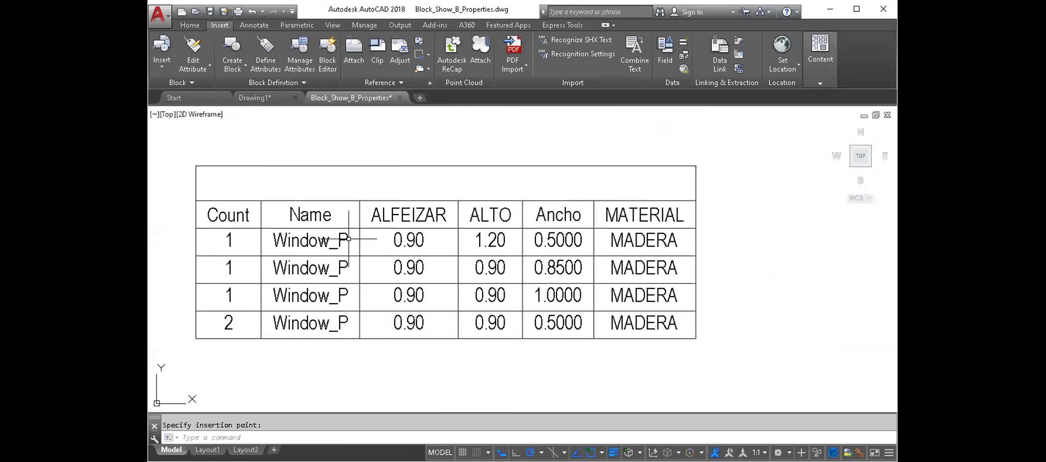
pyautogui.scroll(-6, 238, 348)
pyautogui.moveTo(282, 303); pyautogui.dragTo(340, 334, button='middle')
pyautogui.scroll(6, 292, 285)
pyautogui.click(312, 233)
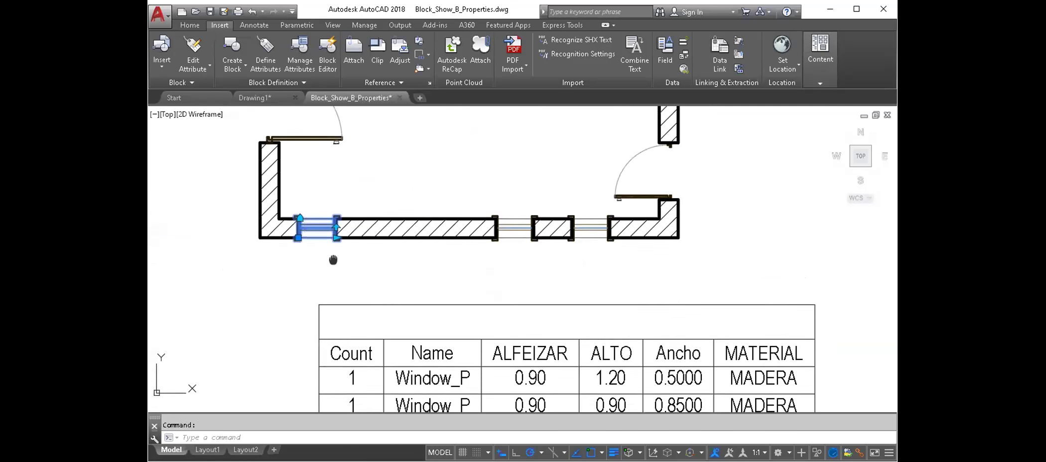
# Pan and zoom so the floor plan and new table are both in view.
pyautogui.moveTo(305, 254); pyautogui.dragTo(363, 129, button='middle')
pyautogui.click(579, 303)
pyautogui.press('Escape')
pyautogui.scroll(-2, 459, 284)
pyautogui.press('Escape')
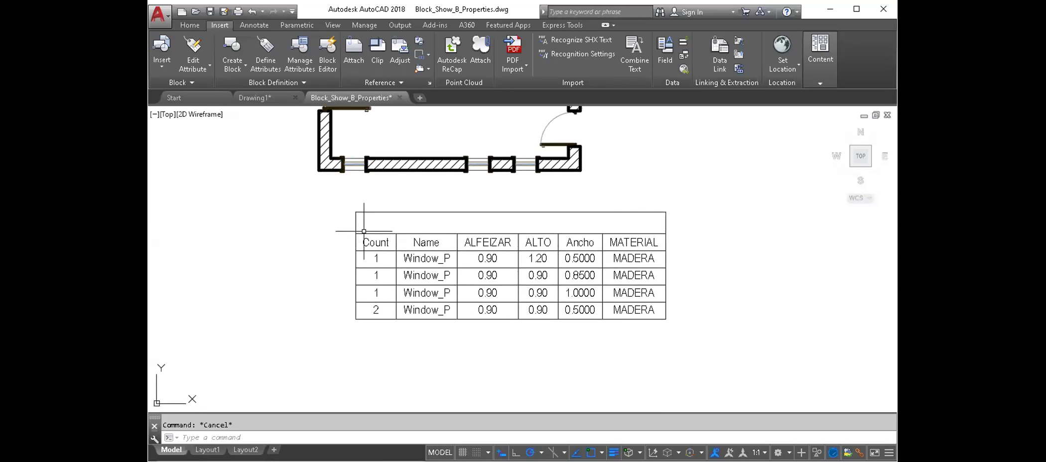
pyautogui.moveTo(354, 223); pyautogui.dragTo(363, 233, button='middle')
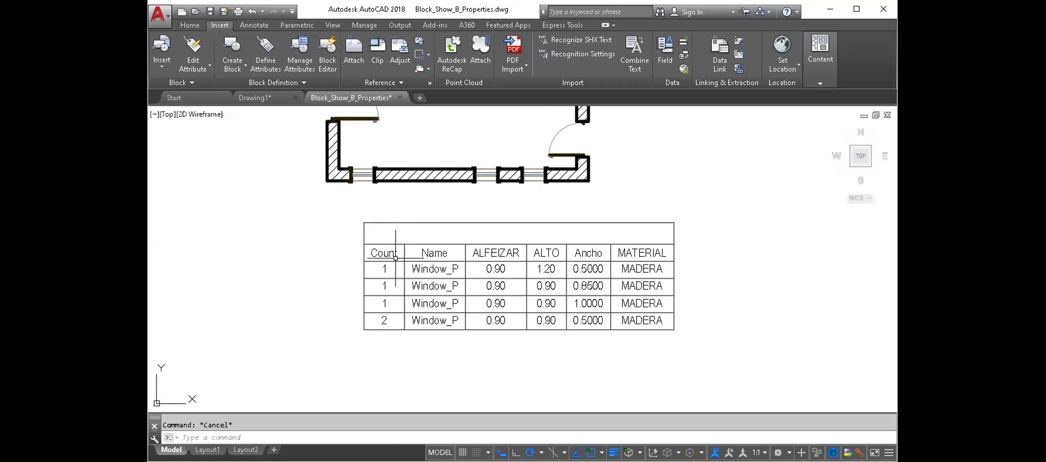
pyautogui.moveTo(490, 227); pyautogui.dragTo(464, 241, button='middle')
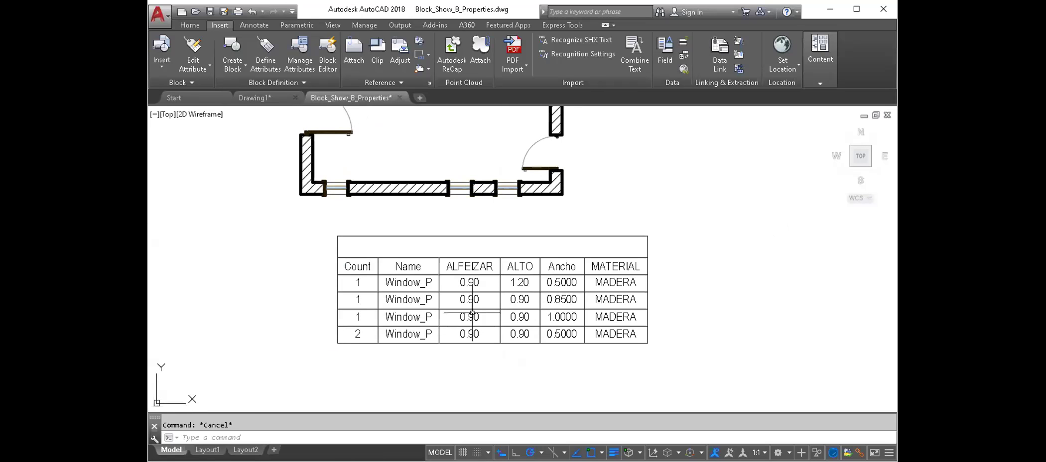
pyautogui.scroll(-2, 409, 274)
pyautogui.moveTo(408, 274); pyautogui.dragTo(415, 287, button='middle')
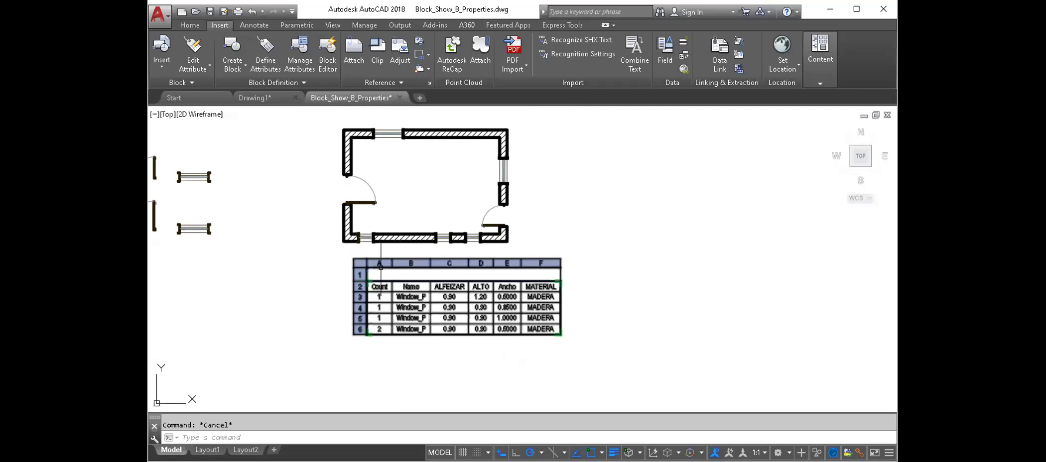
pyautogui.moveTo(351, 212); pyautogui.dragTo(358, 223, button='middle')
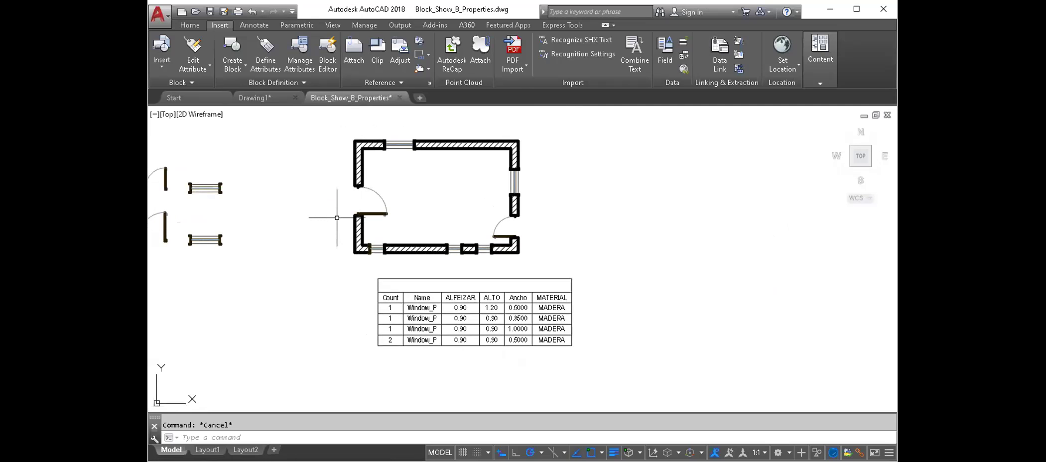
# Start a new data extraction saved as 'Puerta'.
pyautogui.write('EXRT')
pyautogui.write('A')
pyautogui.write('DA')
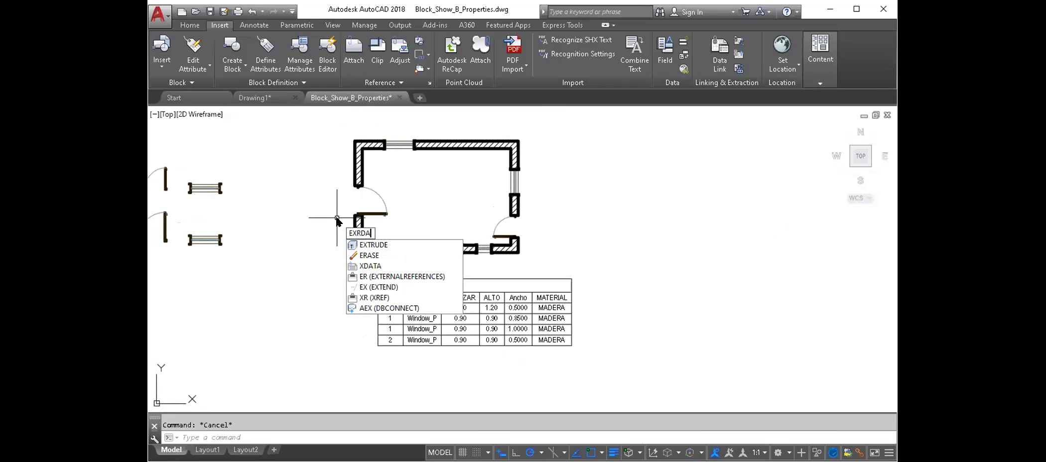
pyautogui.press('BackSpace')
pyautogui.press('BackSpace')
pyautogui.press('BackSpace')
pyautogui.write('DATA')
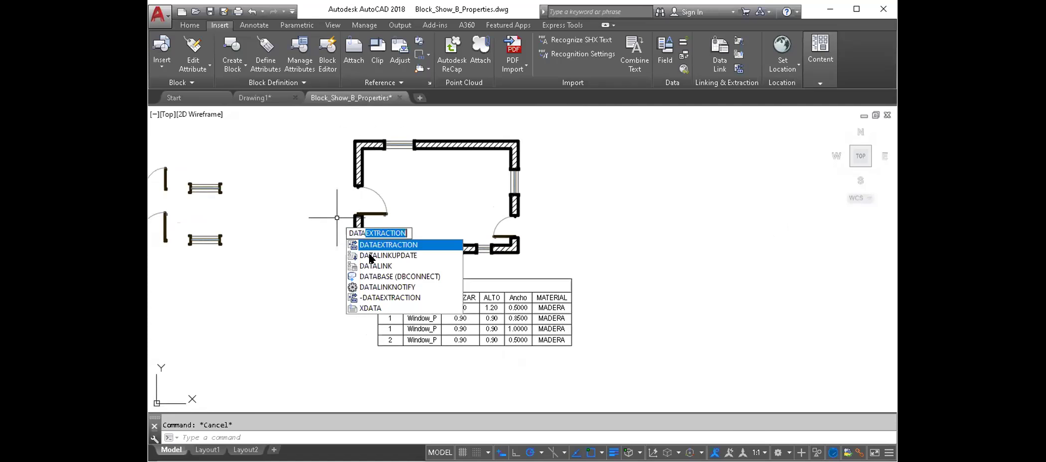
pyautogui.press('Return')
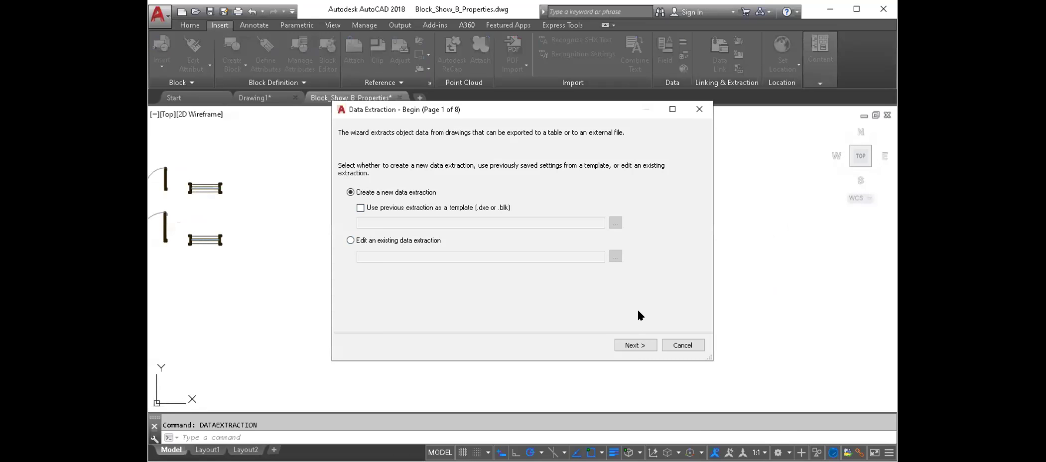
pyautogui.click(632, 344)
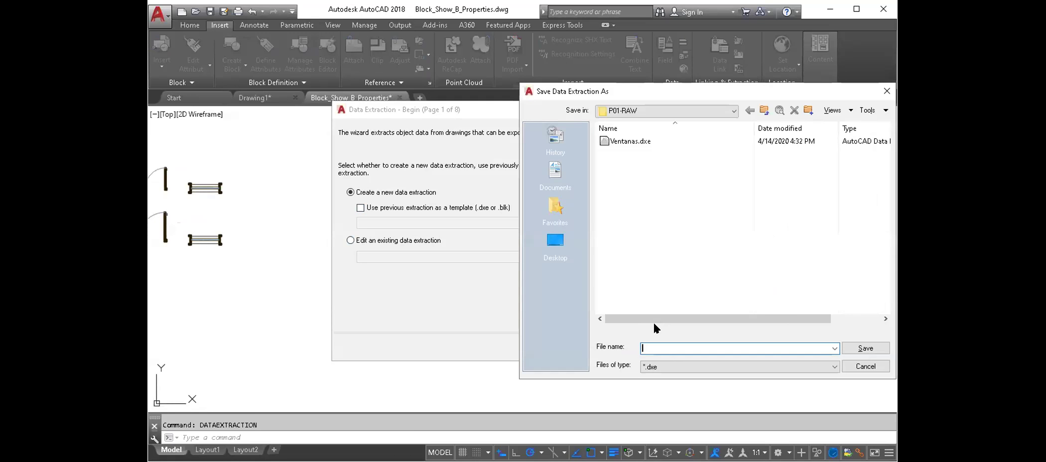
pyautogui.write('pUERTA')
pyautogui.hotkey('ctrl', 'a')
pyautogui.write('Puerta')
pyautogui.press('Return')
# Use the 17 floor plan objects in the current drawing as the extraction source.
pyautogui.click(444, 176)
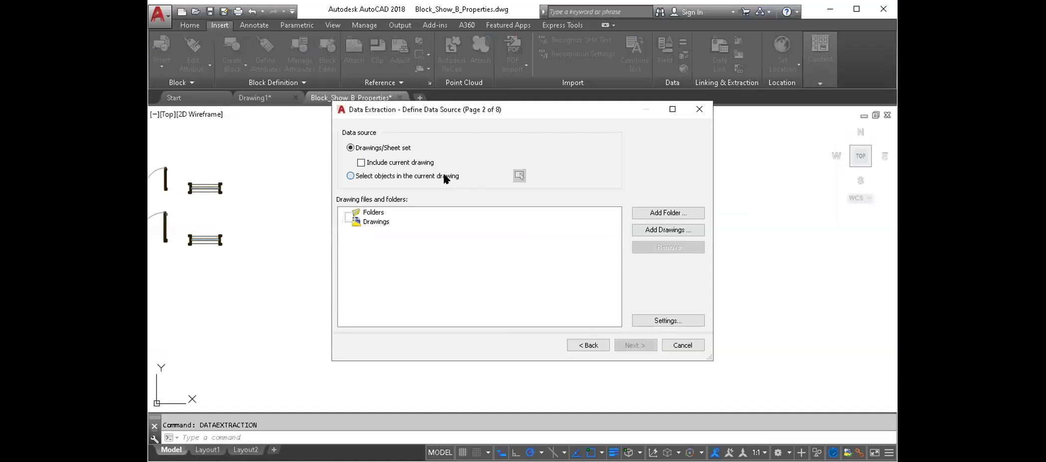
pyautogui.click(516, 177)
pyautogui.click(539, 251)
pyautogui.click(351, 120)
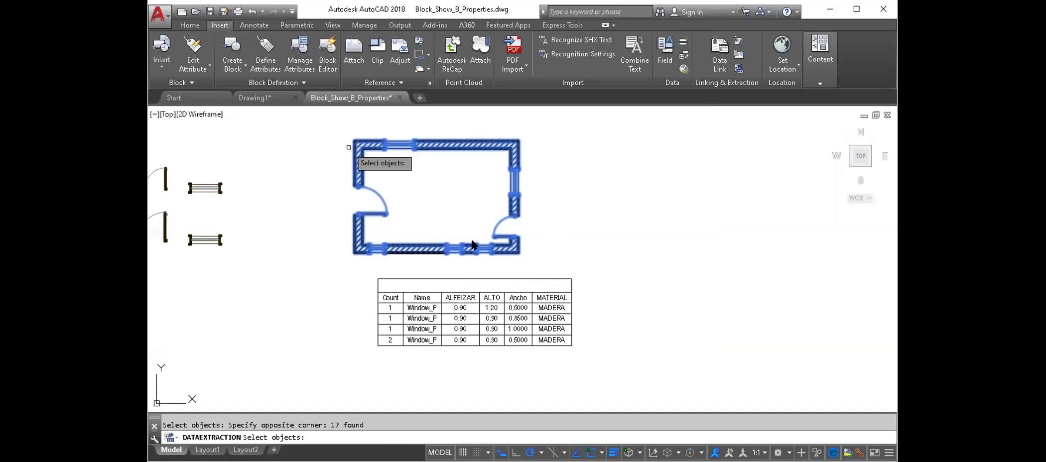
pyautogui.press('Return')
pyautogui.click(629, 345)
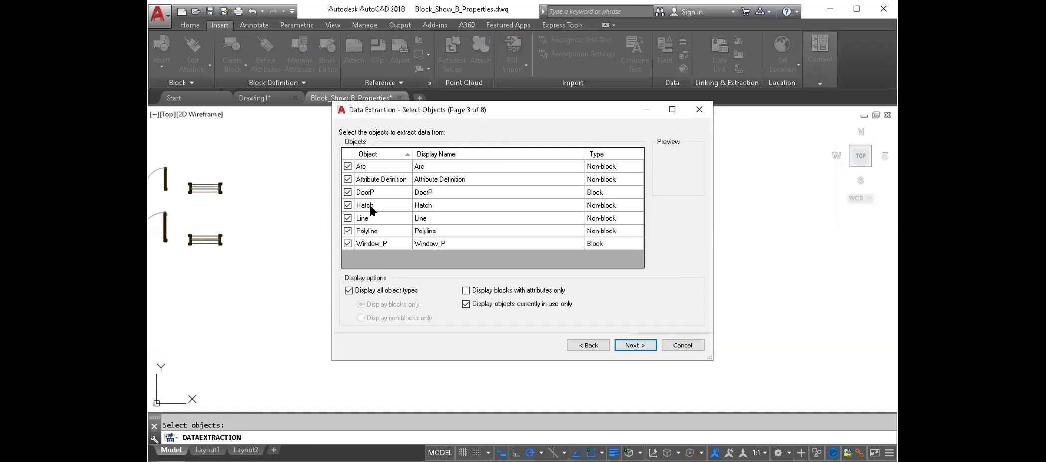
# Limit the extracted object types to DoorP blocks only.
pyautogui.rightClick(371, 209)
pyautogui.click(377, 217)
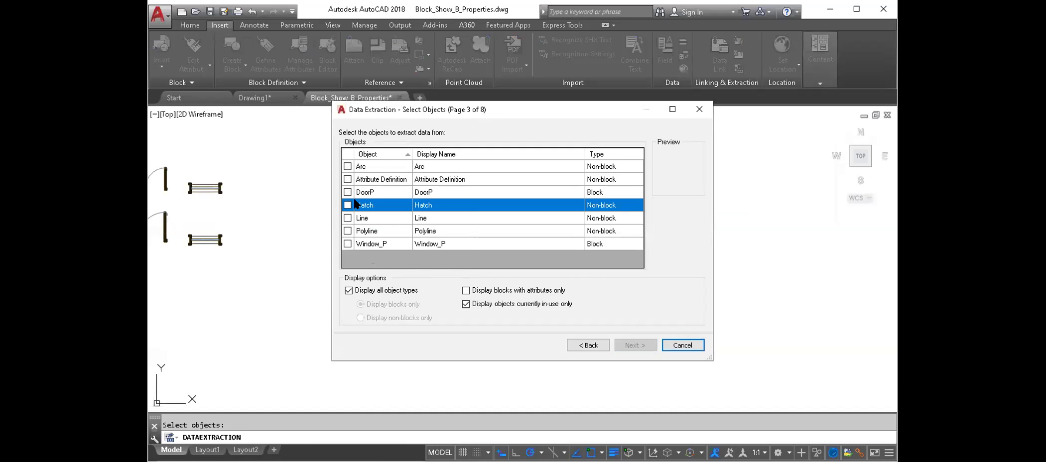
pyautogui.click(348, 192)
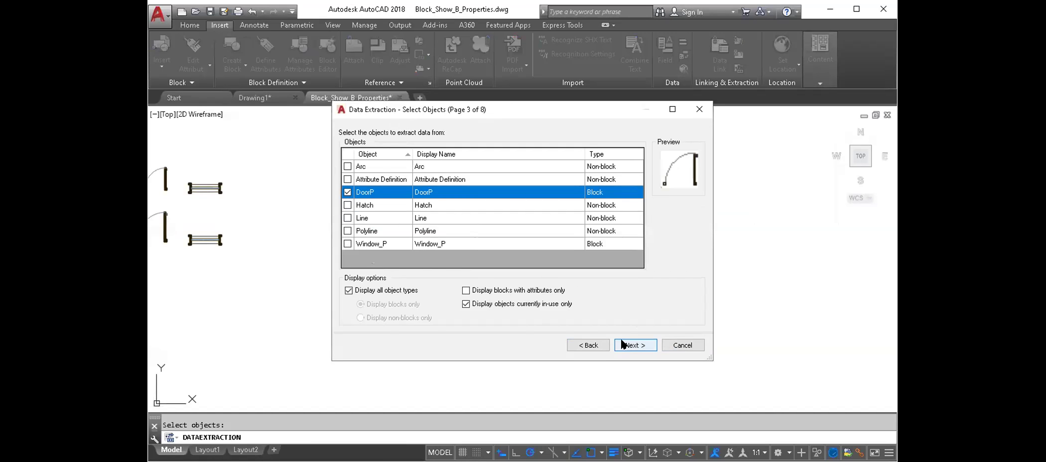
pyautogui.click(633, 345)
# Extract only the ANCHO, ALTURA and MATERIAL properties.
pyautogui.rightClick(572, 216)
pyautogui.click(600, 235)
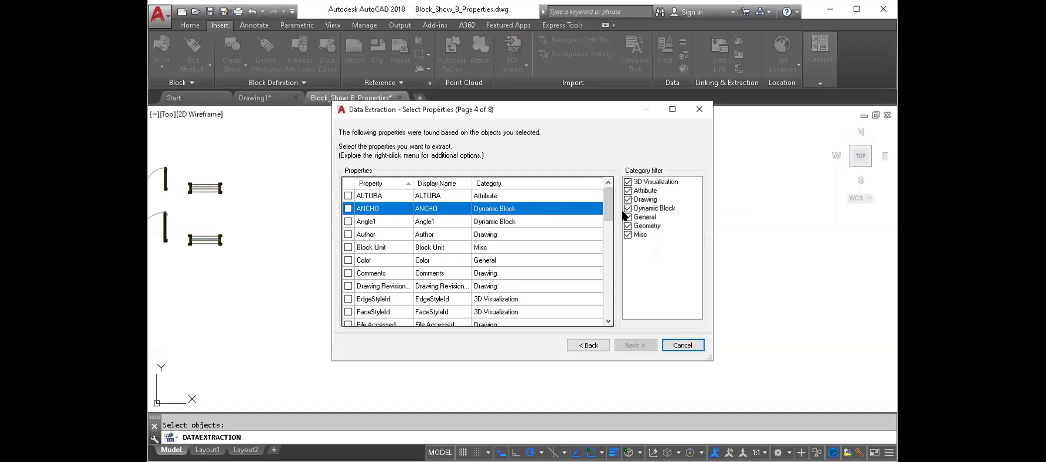
pyautogui.click(628, 208)
pyautogui.rightClick(631, 209)
pyautogui.click(651, 230)
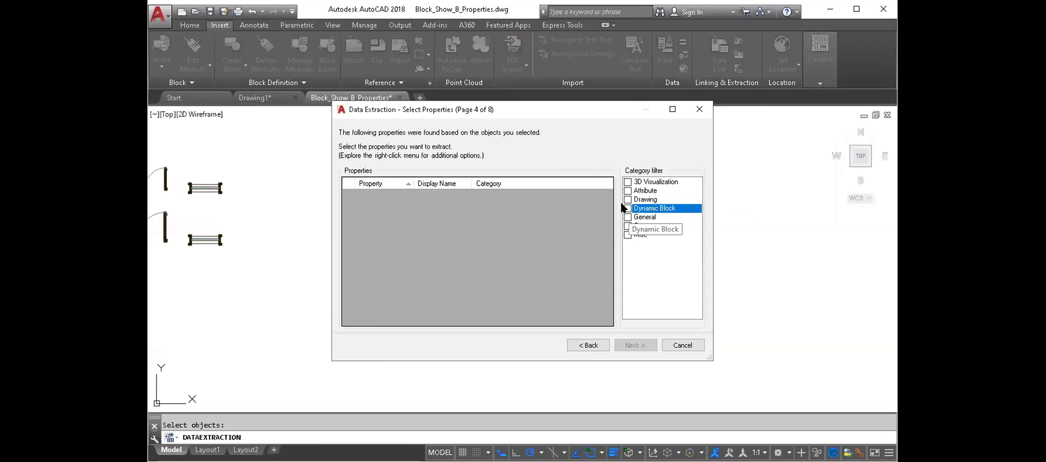
pyautogui.click(627, 200)
pyautogui.click(628, 200)
pyautogui.click(628, 191)
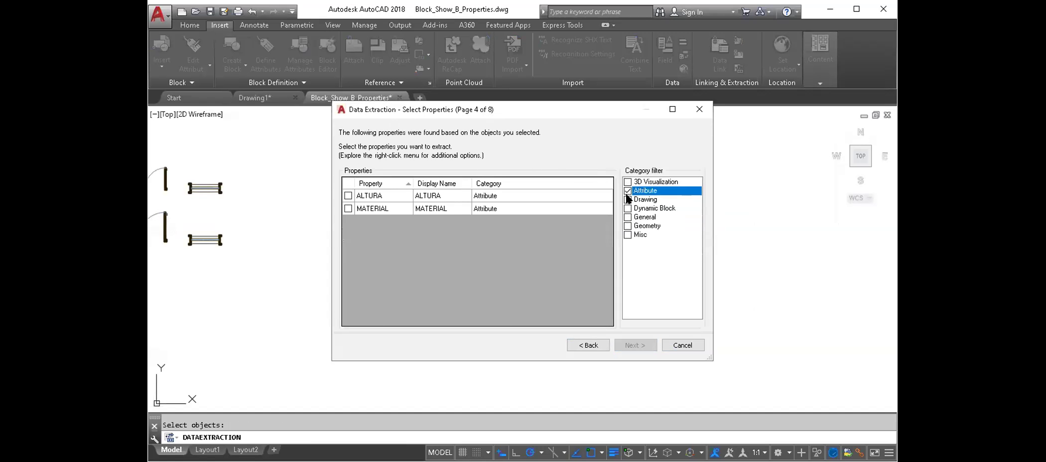
pyautogui.click(628, 208)
pyautogui.click(348, 208)
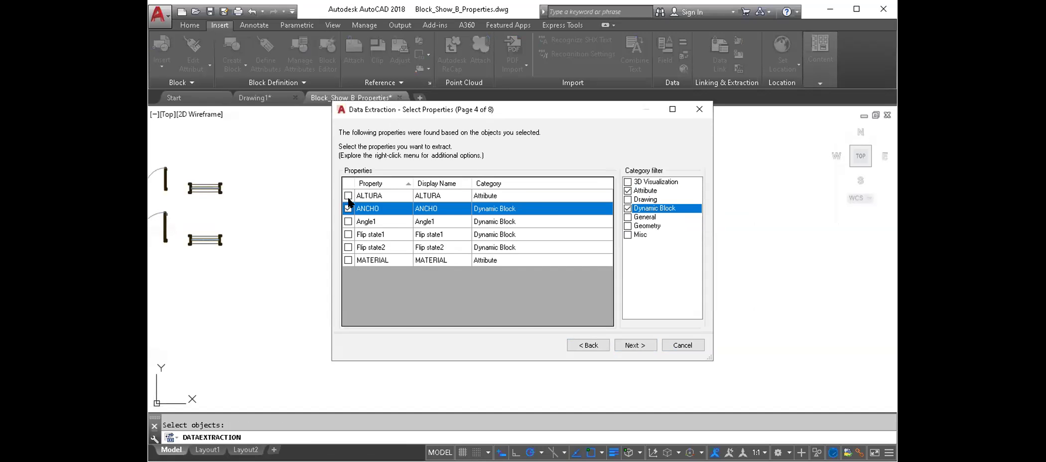
pyautogui.click(348, 195)
pyautogui.click(348, 260)
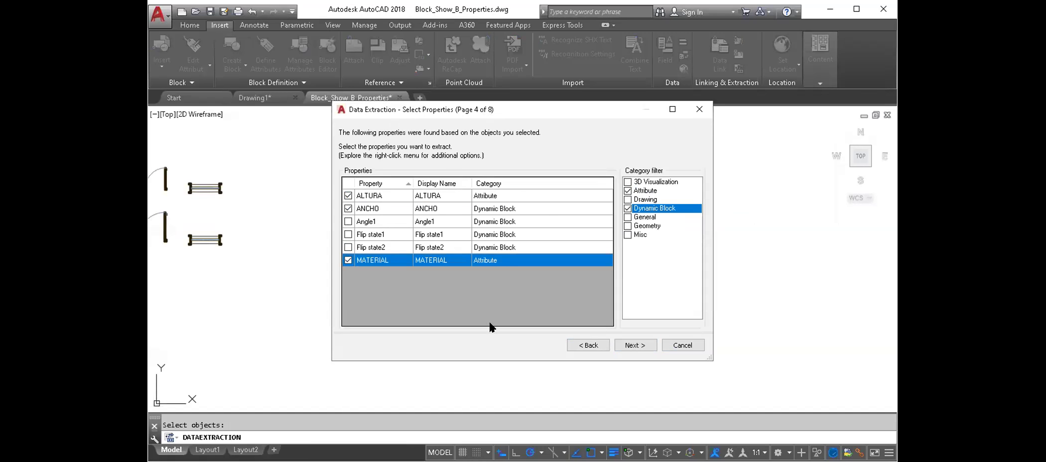
pyautogui.click(644, 343)
# Output the door data as a table and place it below the window table.
pyautogui.click(640, 344)
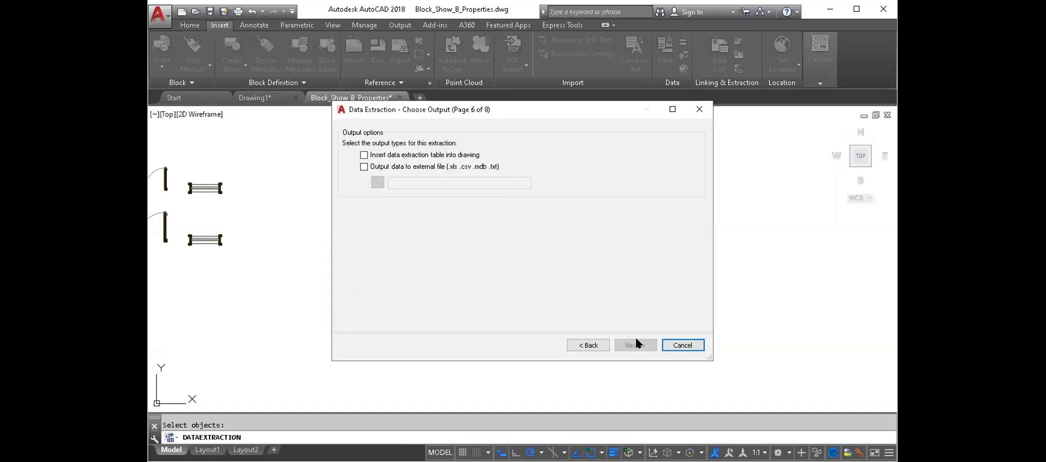
pyautogui.click(398, 155)
pyautogui.click(635, 345)
pyautogui.click(635, 345)
pyautogui.click(634, 346)
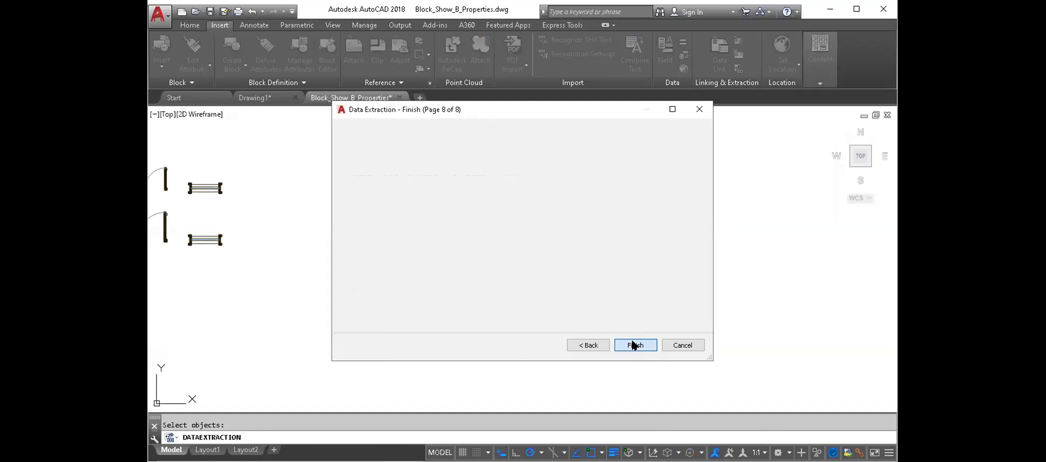
pyautogui.moveTo(488, 349); pyautogui.dragTo(459, 255, button='middle')
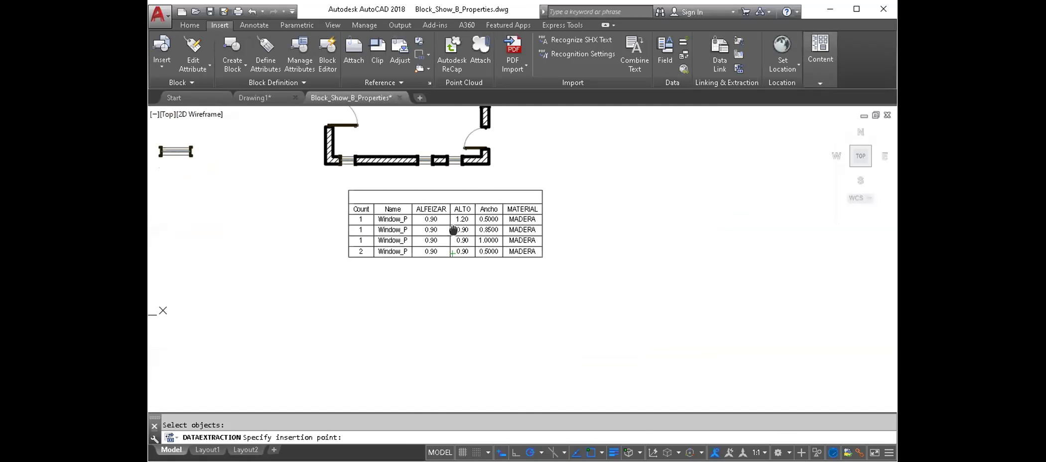
pyautogui.click(347, 289)
pyautogui.moveTo(551, 301); pyautogui.dragTo(485, 219, button='middle')
# Zoom to extents to check both extraction tables, then close Block_Show_B_Properties.dwg.
pyautogui.middleClick(553, 298)
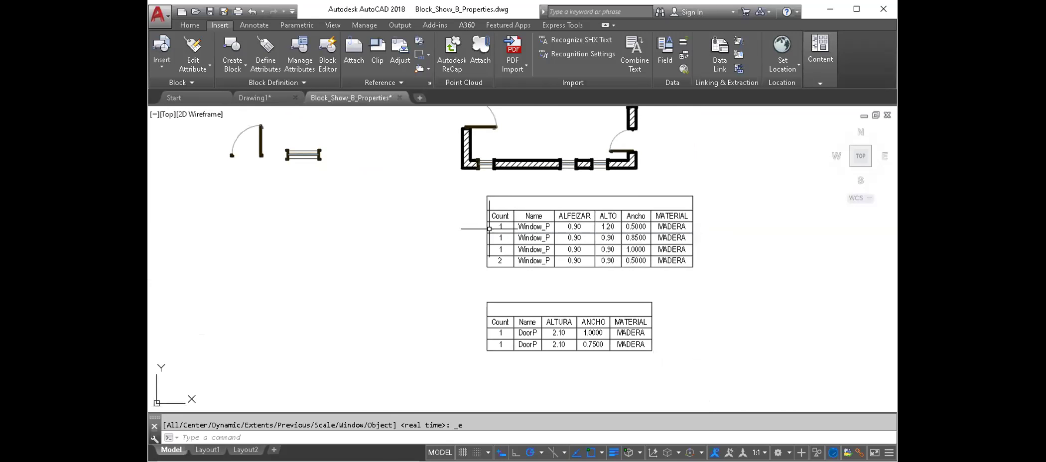
pyautogui.click(485, 219)
pyautogui.moveTo(490, 228)
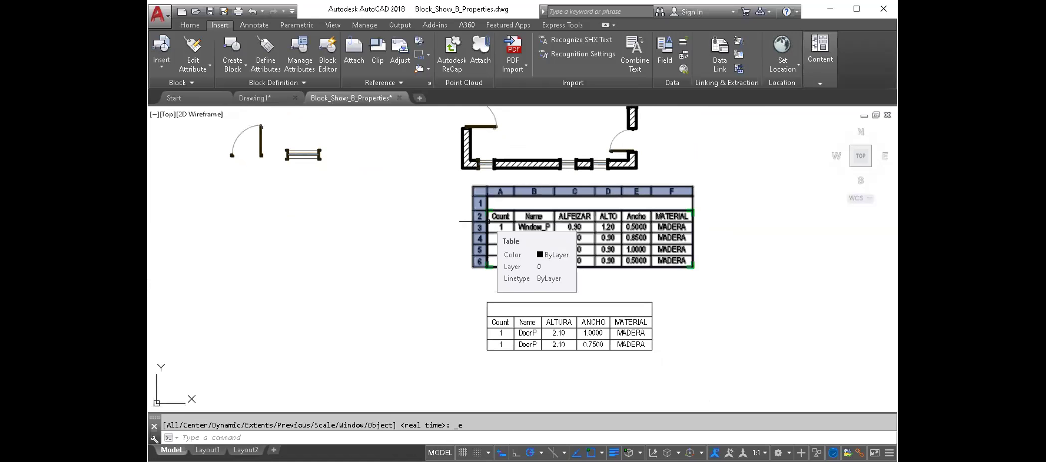
pyautogui.press('Escape')
pyautogui.moveTo(487, 221)
pyautogui.mouseDown(button='middle')
pyautogui.moveTo(340, 257)
pyautogui.moveTo(363, 220)
pyautogui.mouseUp(button='middle')
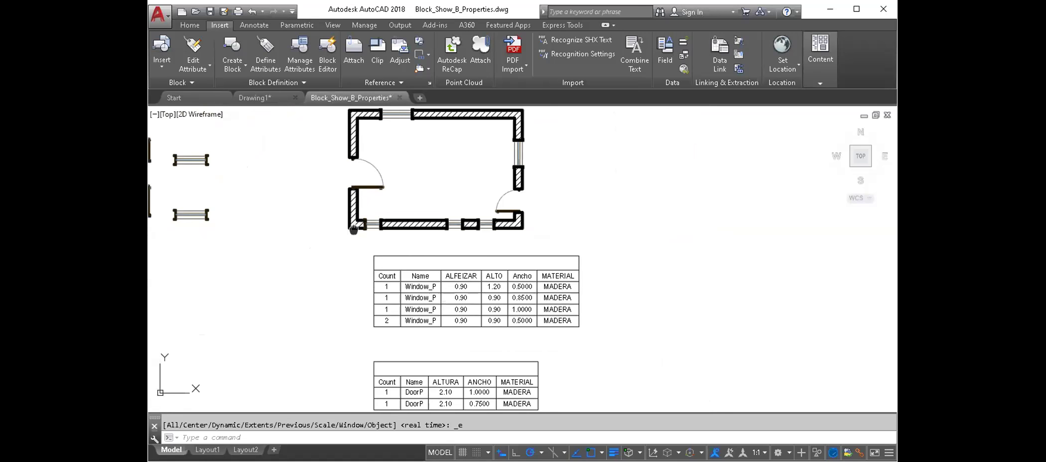
pyautogui.scroll(-2, 374, 222)
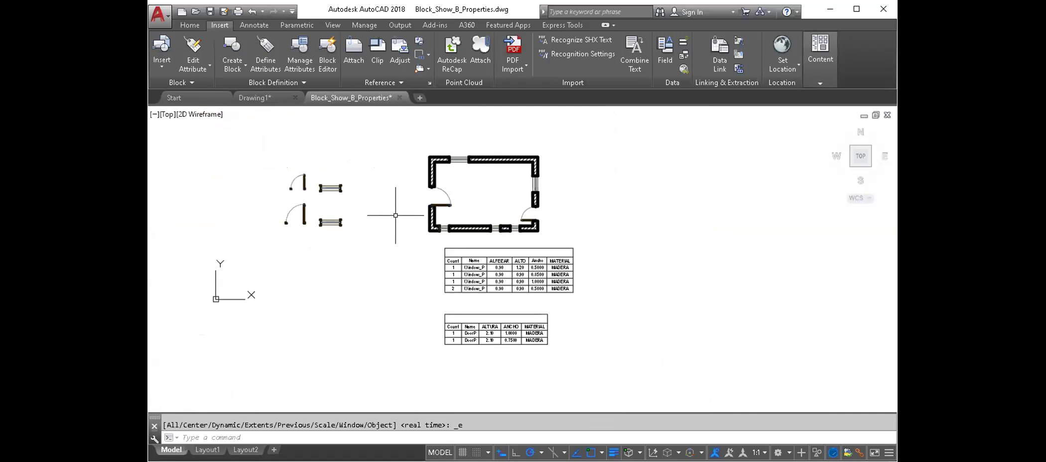
pyautogui.scroll(2, 290, 207)
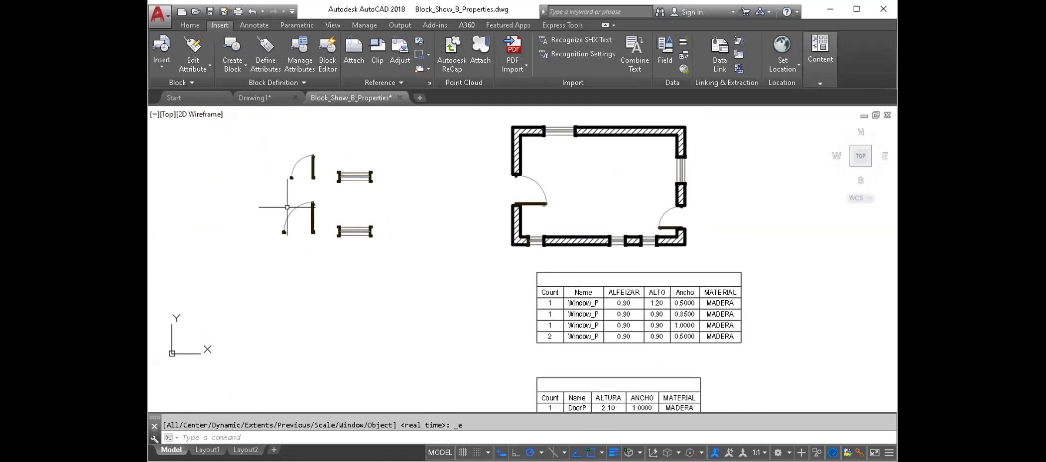
pyautogui.moveTo(519, 246); pyautogui.dragTo(478, 224, button='middle')
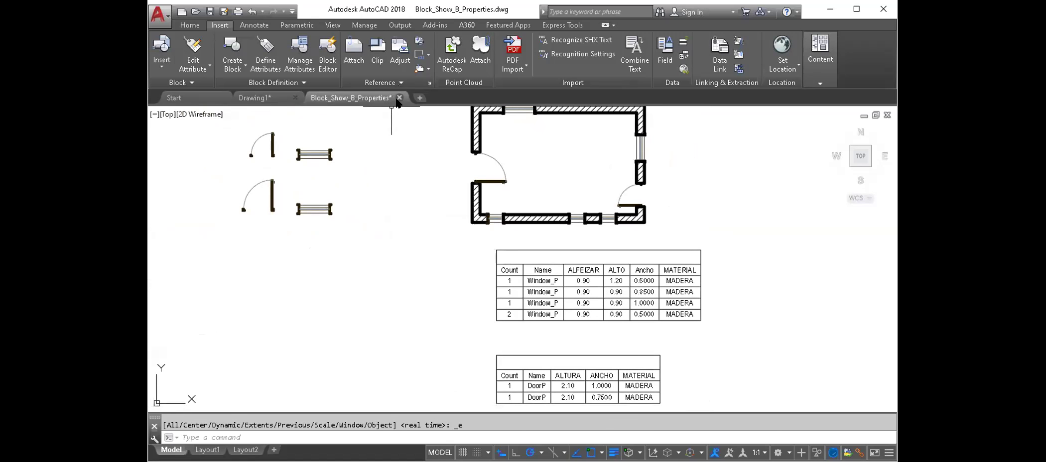
pyautogui.click(399, 98)
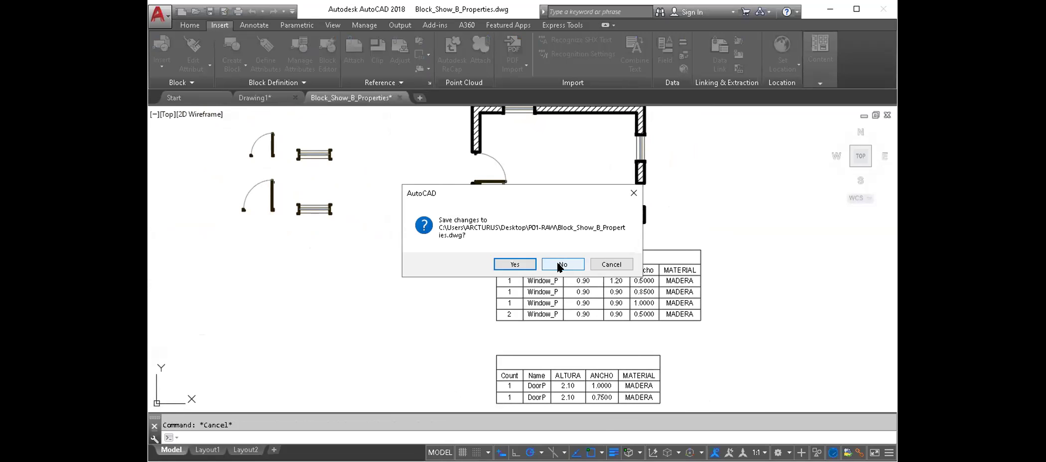
# Close Block_Show_B_Properties.dwg and Drawing1, discarding changes to both.
pyautogui.click(559, 267)
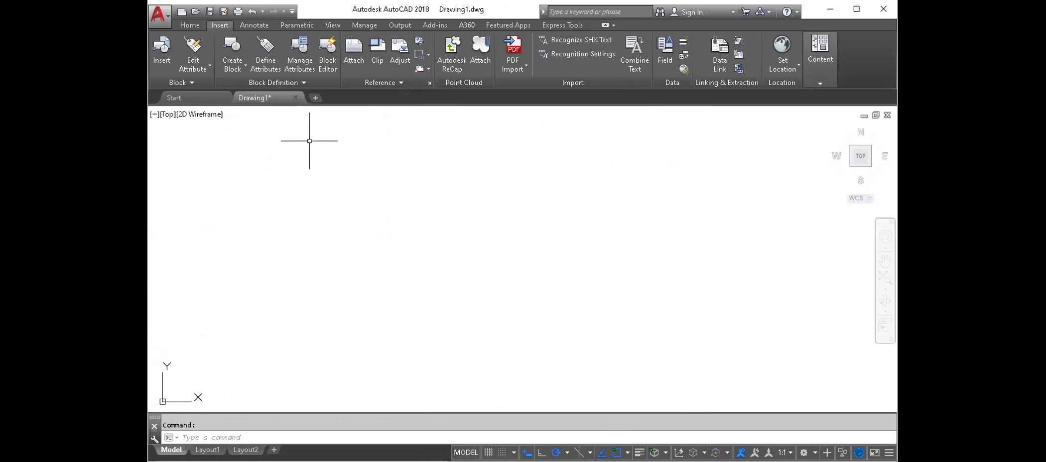
pyautogui.click(296, 97)
pyautogui.click(534, 263)
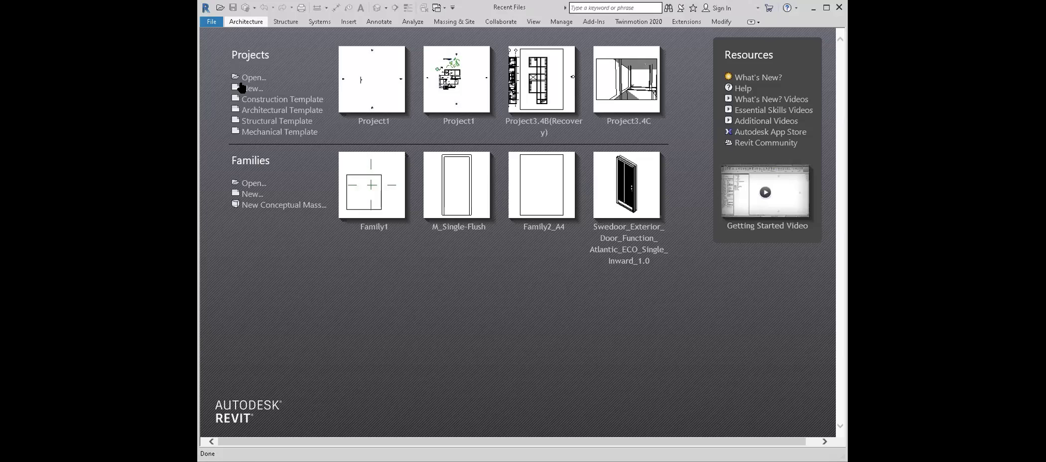
# Create a new Revit project from the Architectural Template.
pyautogui.click(242, 88)
pyautogui.click(498, 213)
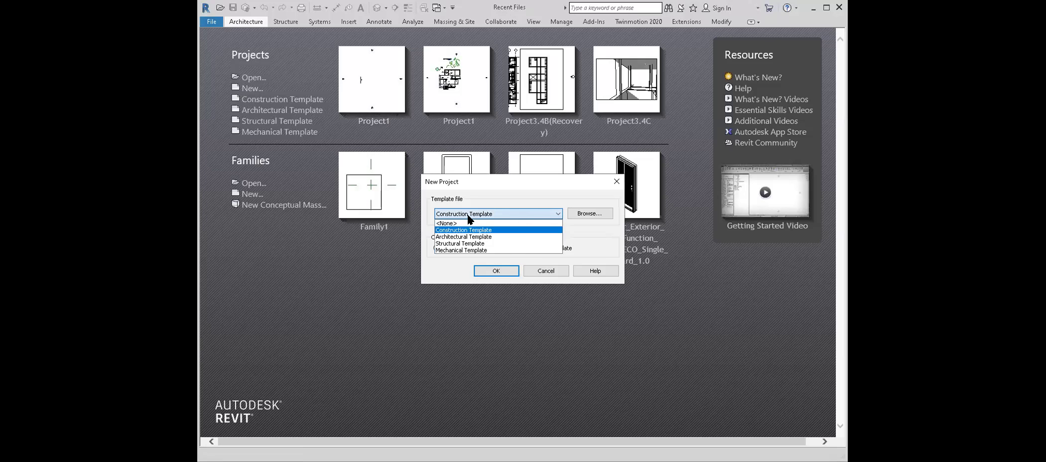
pyautogui.click(468, 232)
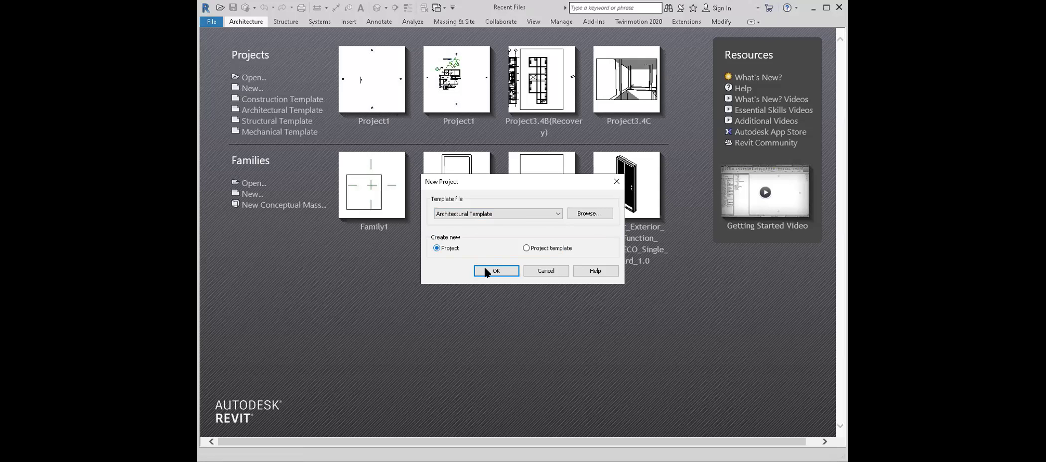
pyautogui.click(485, 270)
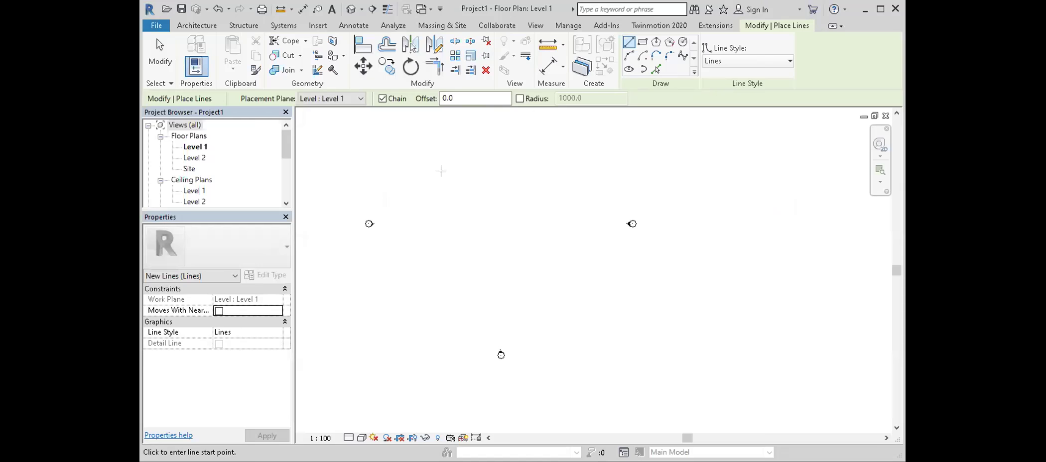
# Draw a vertical wall in the Level 1 plan with the WA command.
pyautogui.scroll(2, 450, 190)
pyautogui.moveTo(450, 190); pyautogui.dragTo(501, 230, button='middle')
pyautogui.press('Escape')
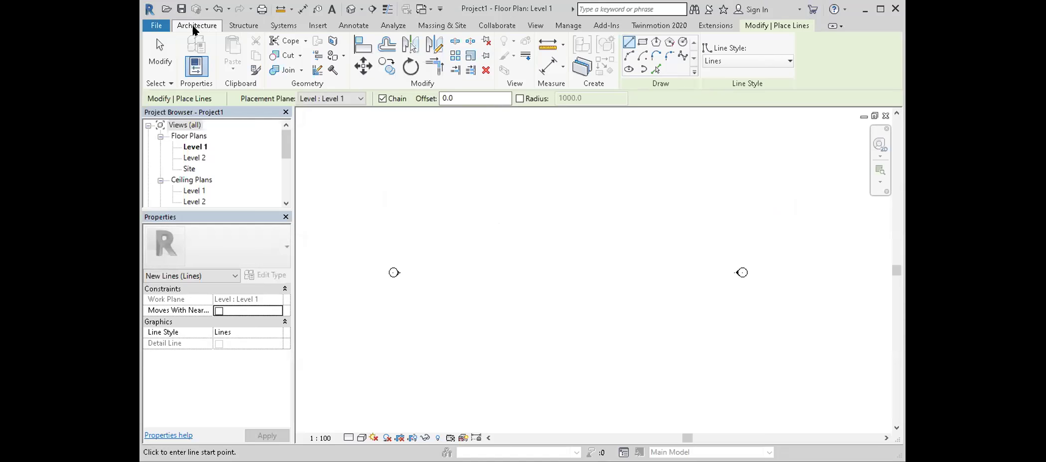
pyautogui.press('w')
pyautogui.press('a')
pyautogui.click(497, 172)
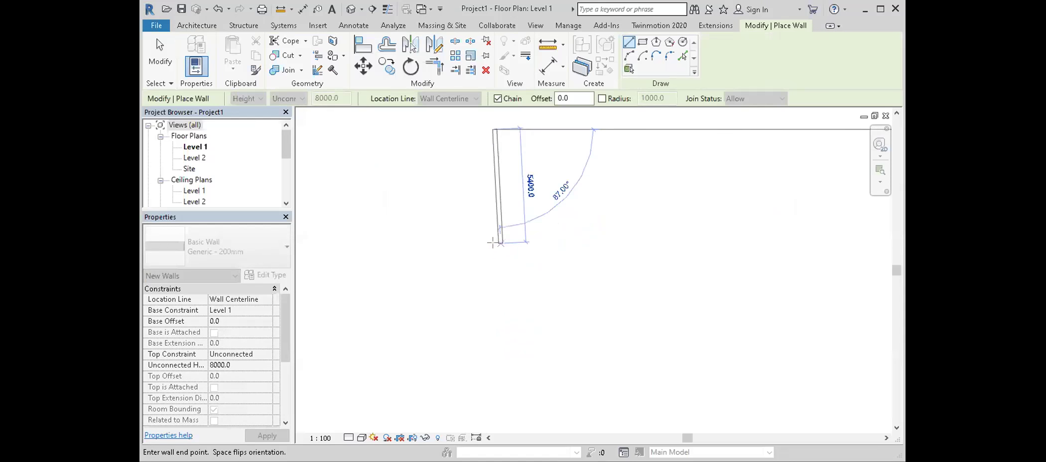
pyautogui.click(493, 260)
# Place a single-flush door in the wall with DR and open its family for editing.
pyautogui.press('Escape')
pyautogui.press('Escape')
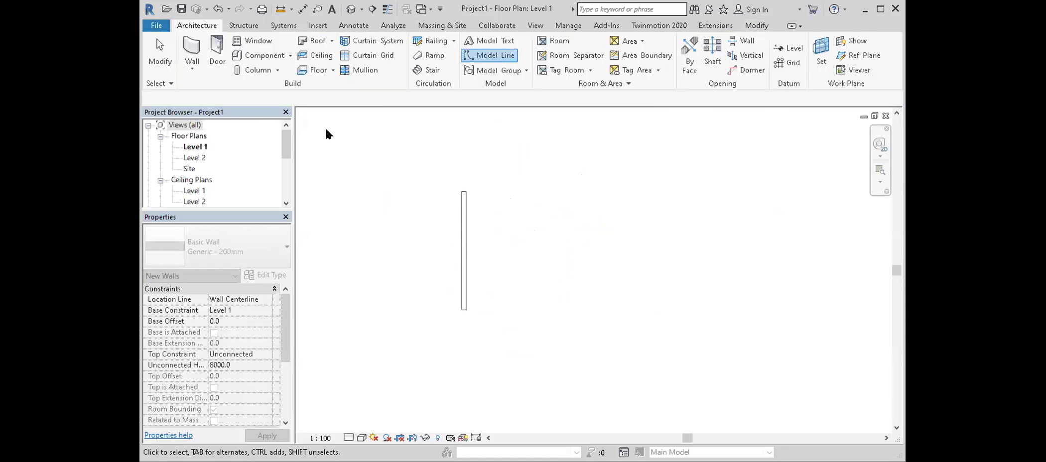
pyautogui.press('d')
pyautogui.press('r')
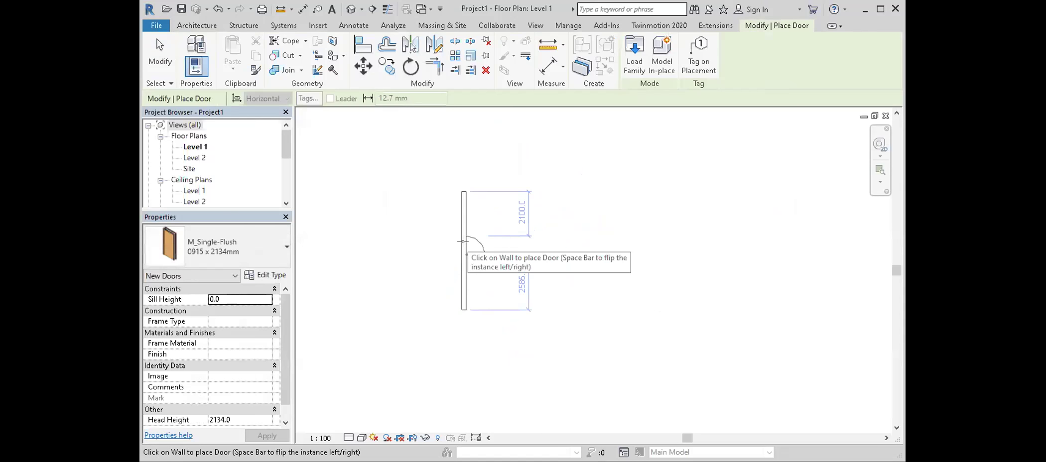
pyautogui.scroll(3, 463, 241)
pyautogui.click(463, 242)
pyautogui.press('Escape')
pyautogui.press('Escape')
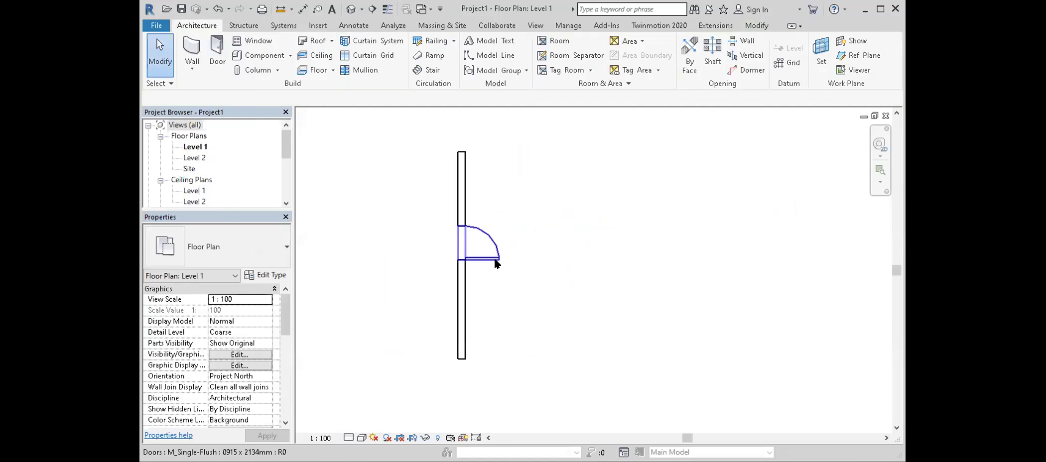
pyautogui.doubleClick(496, 263)
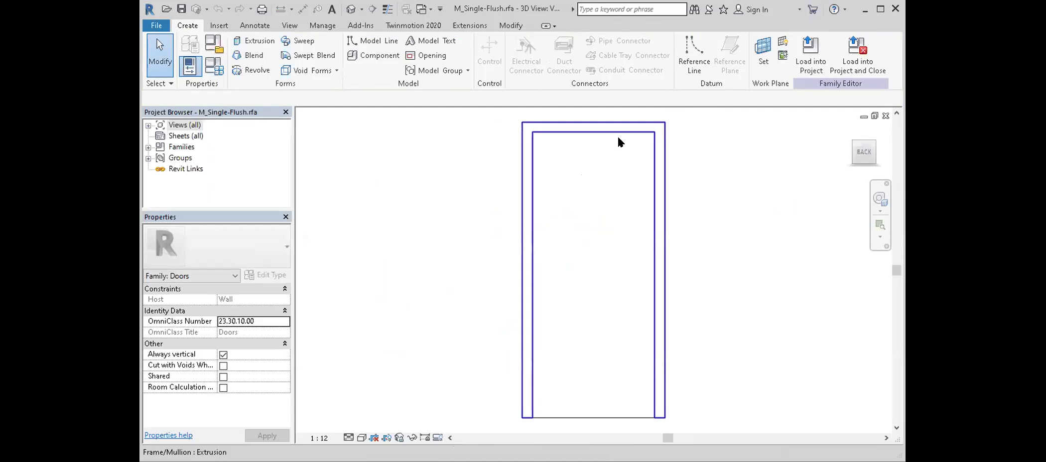
# Browse the door file's families and inspect the Basic Wall 'Wall 1' type properties.
pyautogui.press('Escape')
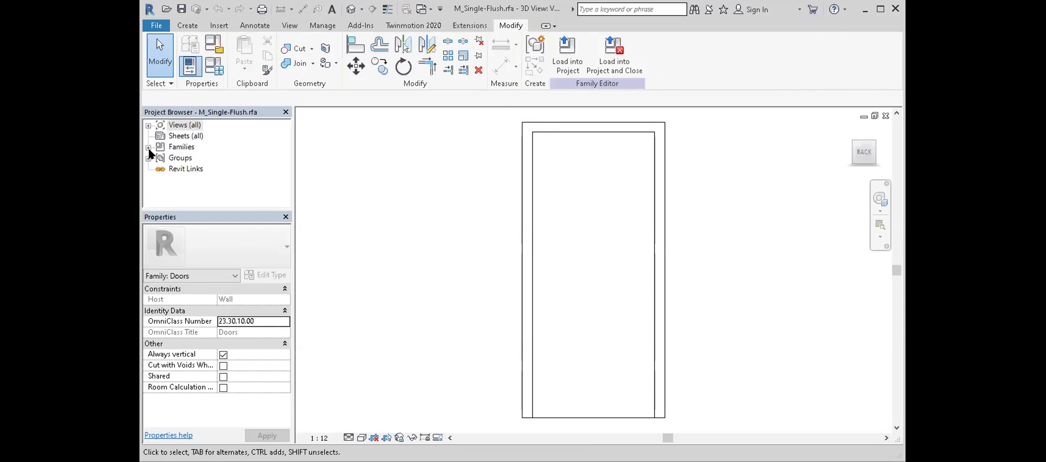
pyautogui.click(149, 152)
pyautogui.click(148, 147)
pyautogui.click(160, 170)
pyautogui.click(160, 158)
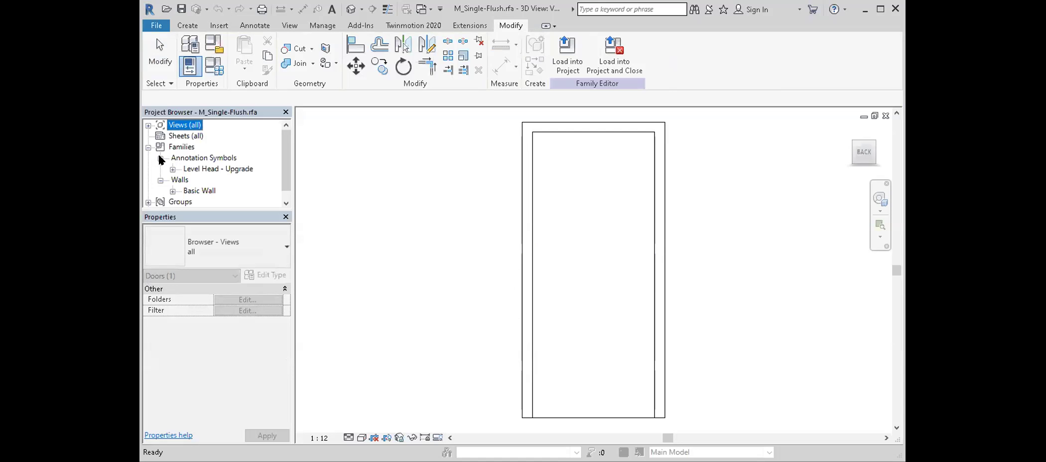
pyautogui.click(173, 191)
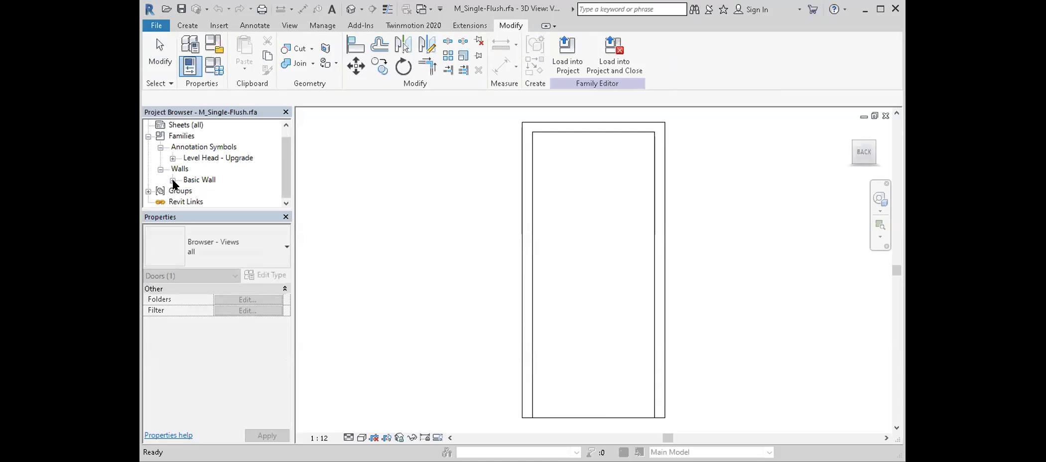
pyautogui.click(203, 191)
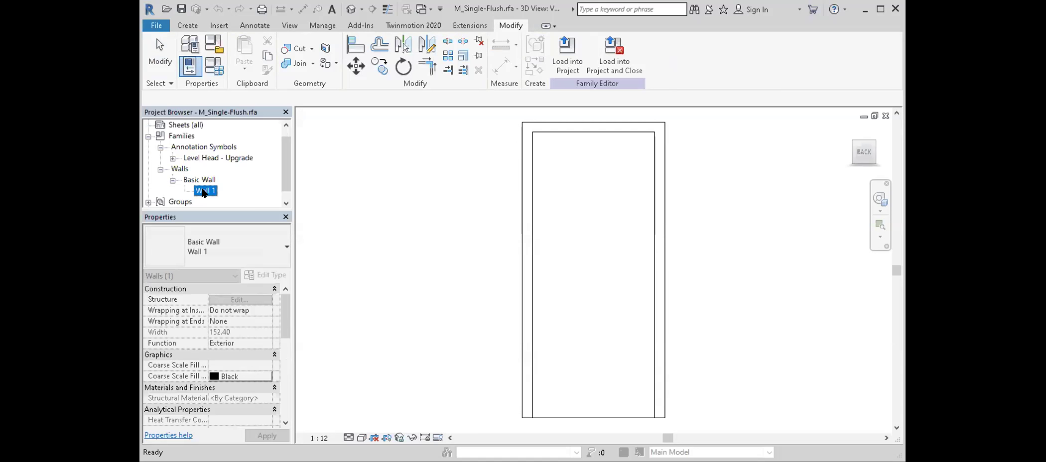
pyautogui.doubleClick(203, 191)
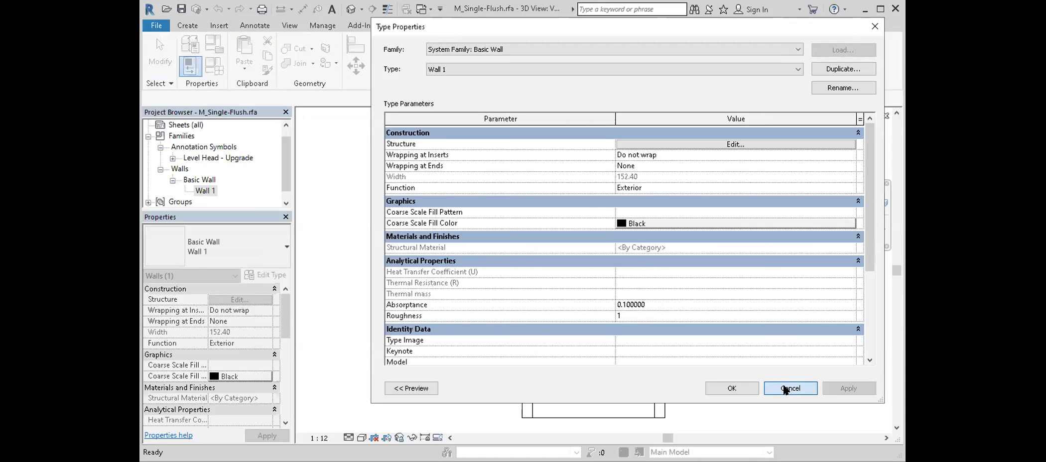
pyautogui.click(784, 389)
pyautogui.click(160, 169)
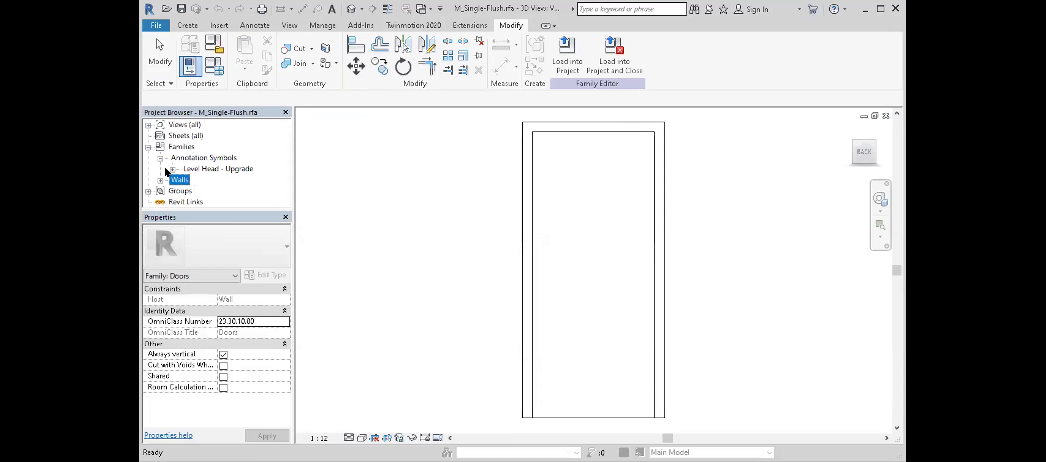
# Check the door frame extrusion sketch and the frame in 3D View 1.
pyautogui.doubleClick(527, 184)
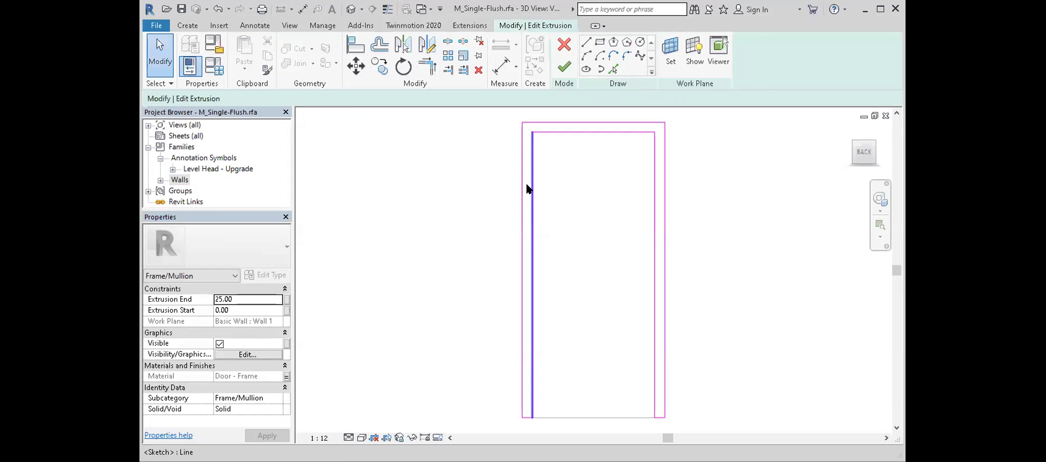
pyautogui.click(565, 66)
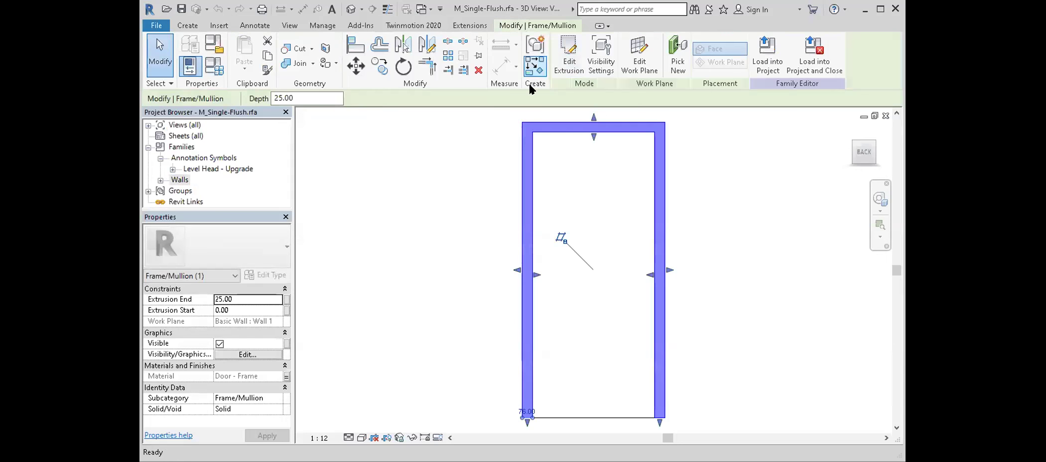
pyautogui.click(182, 159)
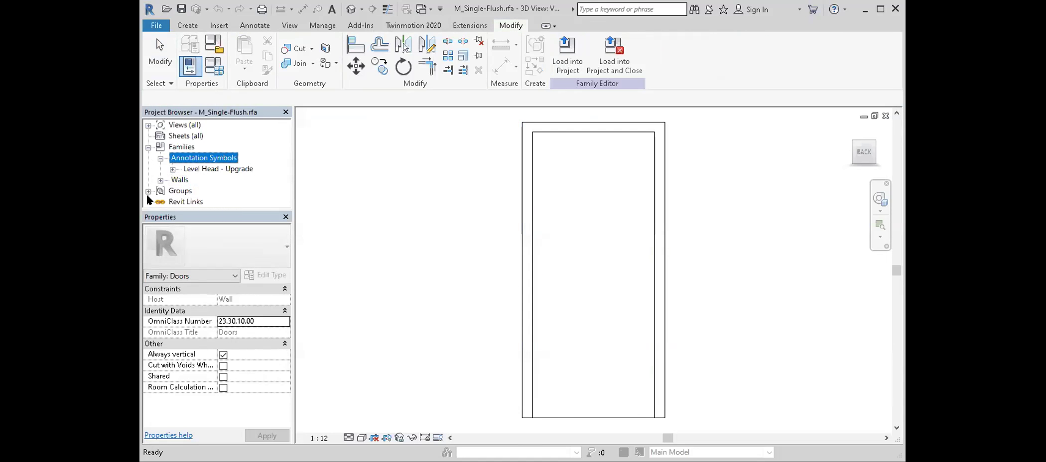
pyautogui.click(147, 125)
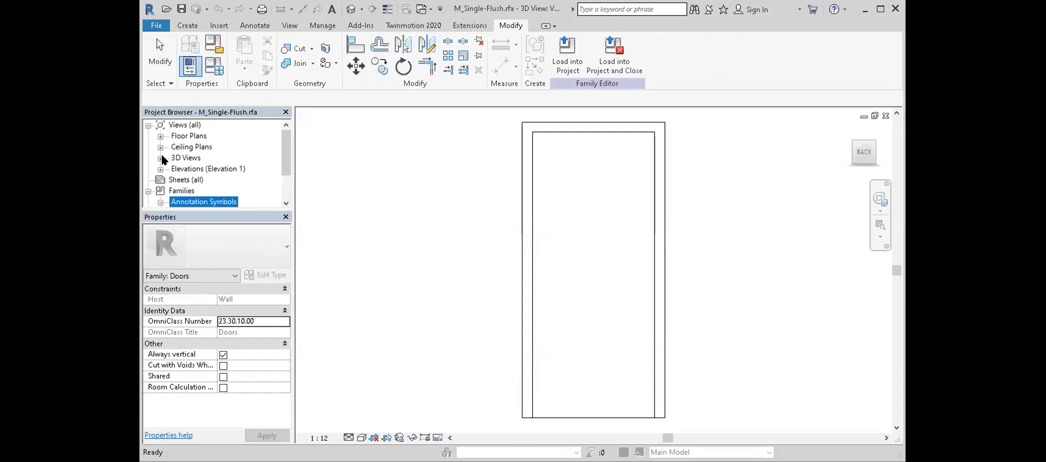
pyautogui.click(161, 158)
pyautogui.click(194, 168)
pyautogui.scroll(-1, 493, 262)
pyautogui.scroll(-1, 493, 261)
pyautogui.click(486, 278)
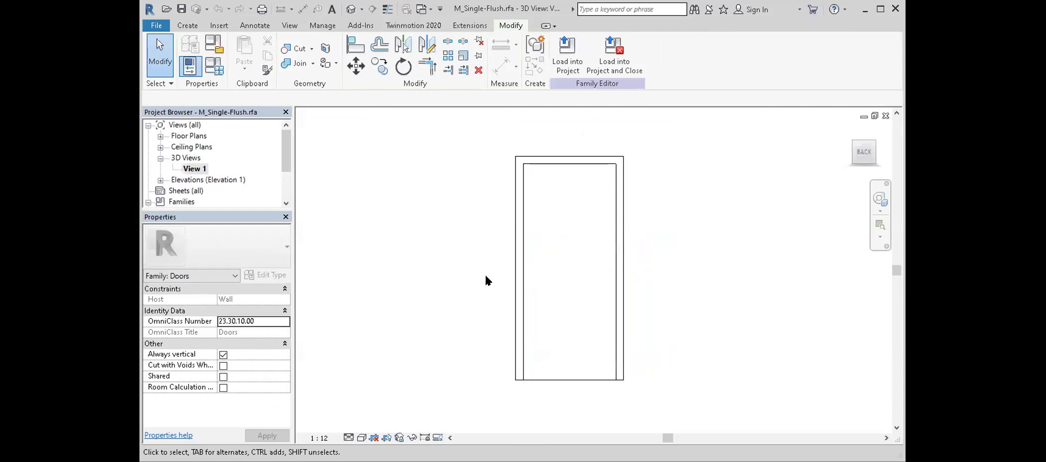
pyautogui.click(516, 278)
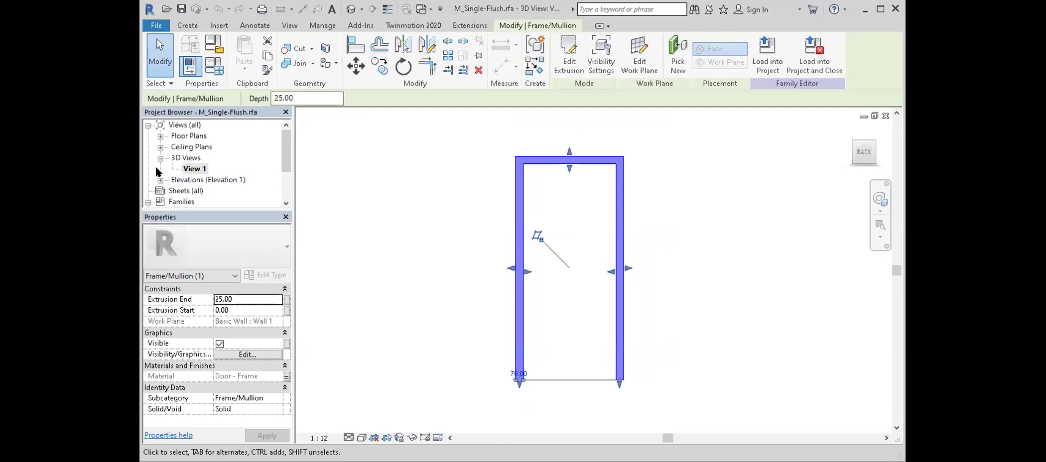
pyautogui.click(157, 179)
# Inspect the door frame in the Front elevation, then close Revit.
pyautogui.click(161, 180)
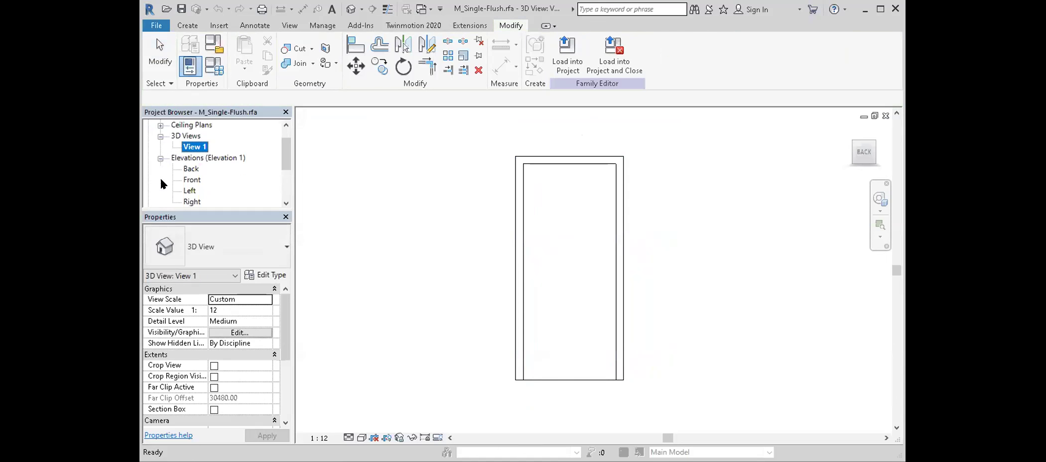
pyautogui.doubleClick(192, 180)
pyautogui.click(566, 262)
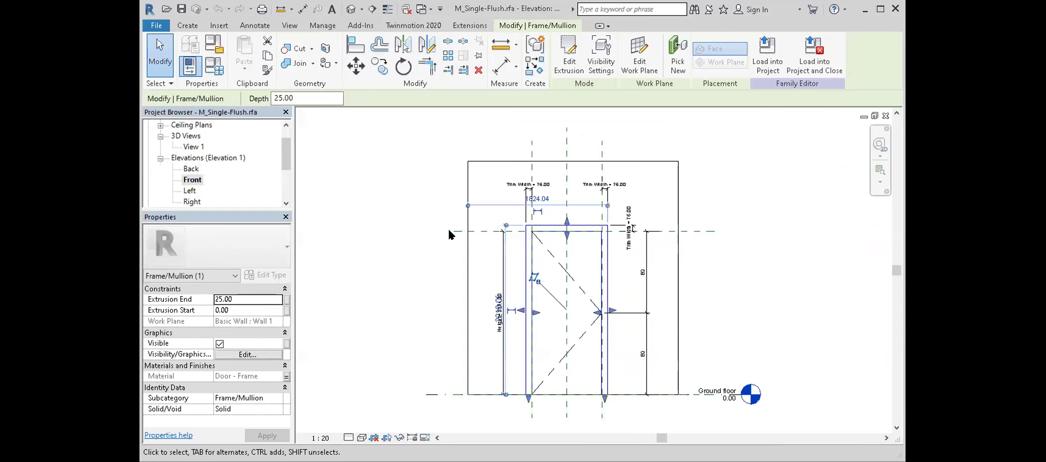
pyautogui.scroll(1, 566, 262)
pyautogui.moveTo(570, 254); pyautogui.dragTo(563, 215, button='middle')
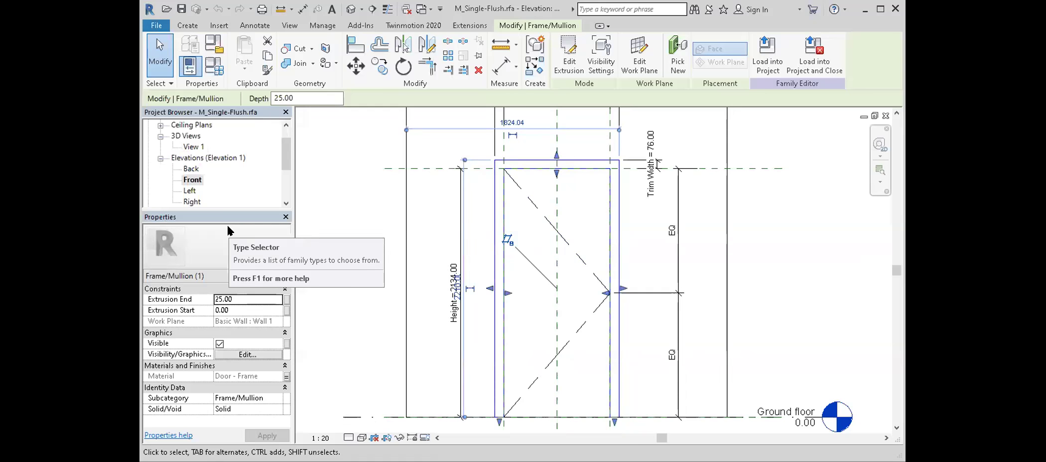
pyautogui.moveTo(357, 249); pyautogui.dragTo(339, 242, button='middle')
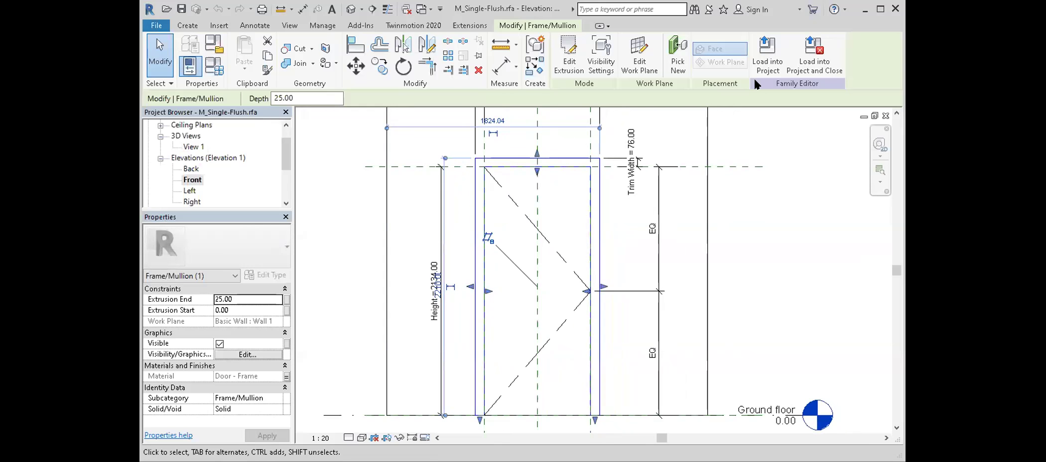
pyautogui.click(894, 9)
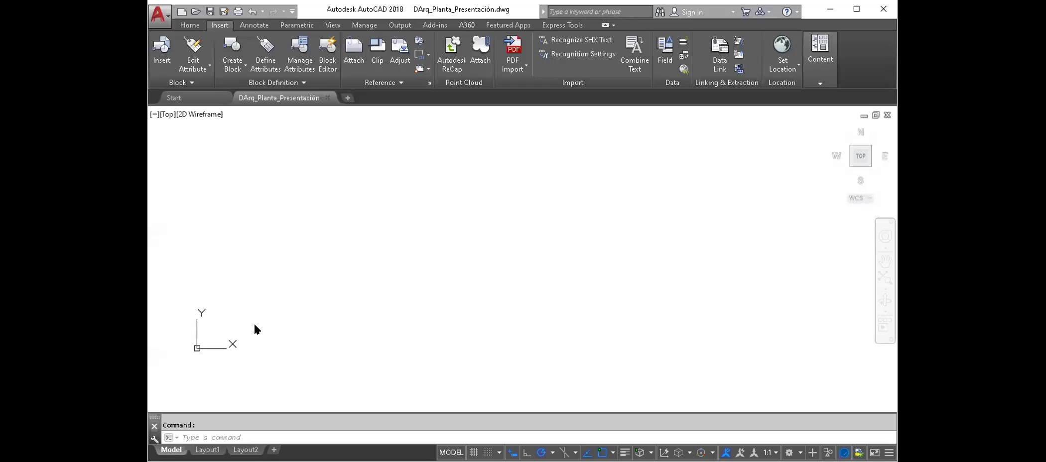
# Paste the P02-RAW folder screenshot into the presentation drawing and zoom in on its file rows.
pyautogui.hotkey('ctrl', 'v')
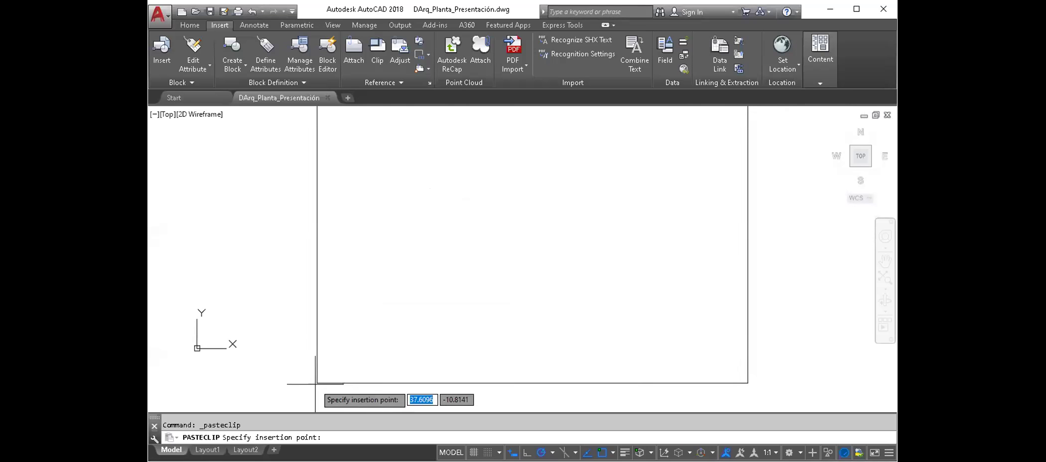
pyautogui.click(388, 200)
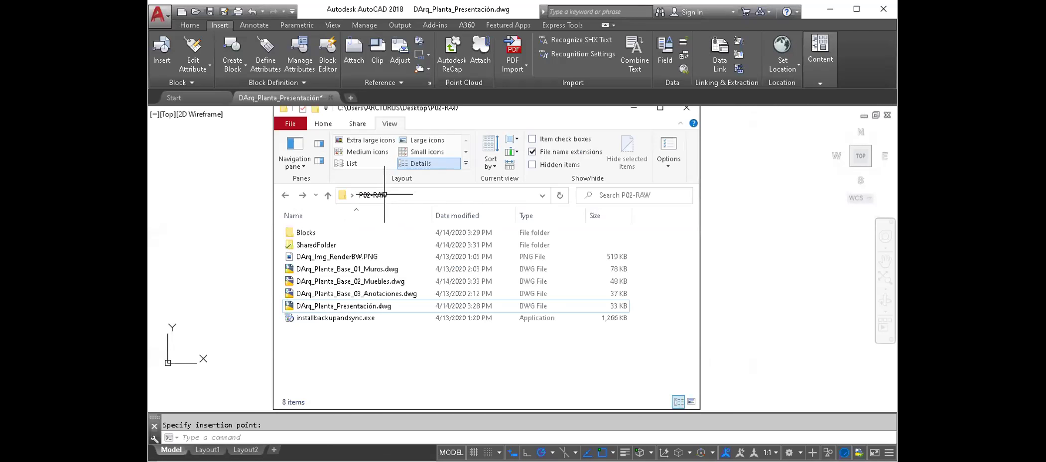
pyautogui.moveTo(388, 200); pyautogui.dragTo(401, 203, button='middle')
pyautogui.scroll(-2, 400, 203)
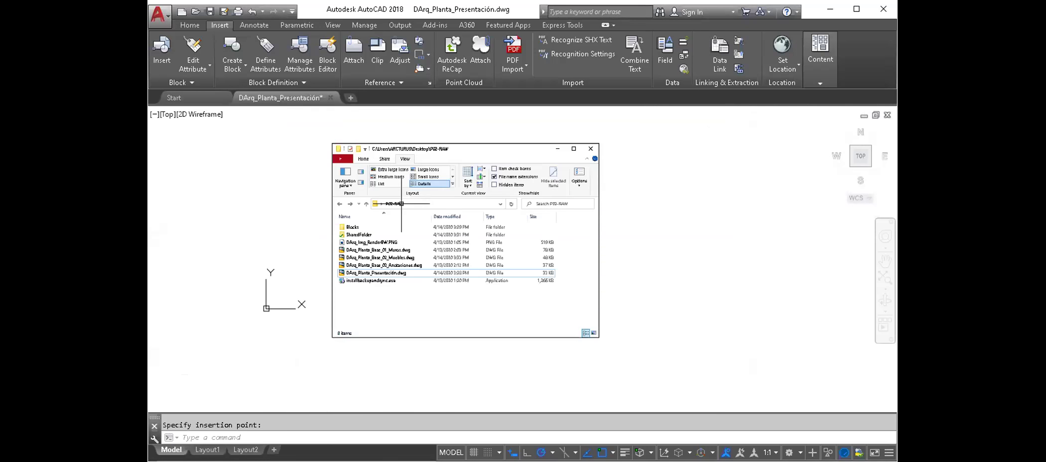
pyautogui.scroll(2, 401, 204)
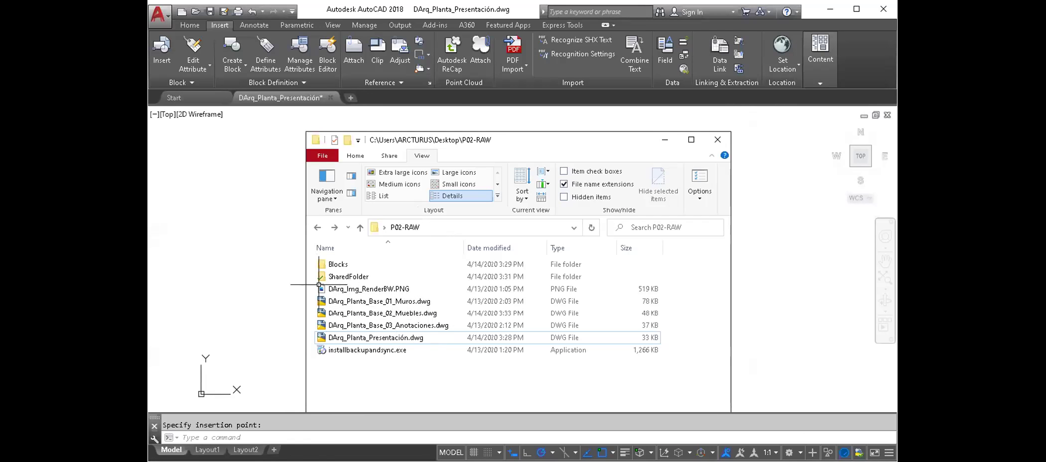
pyautogui.moveTo(292, 269); pyautogui.dragTo(274, 228, button='middle')
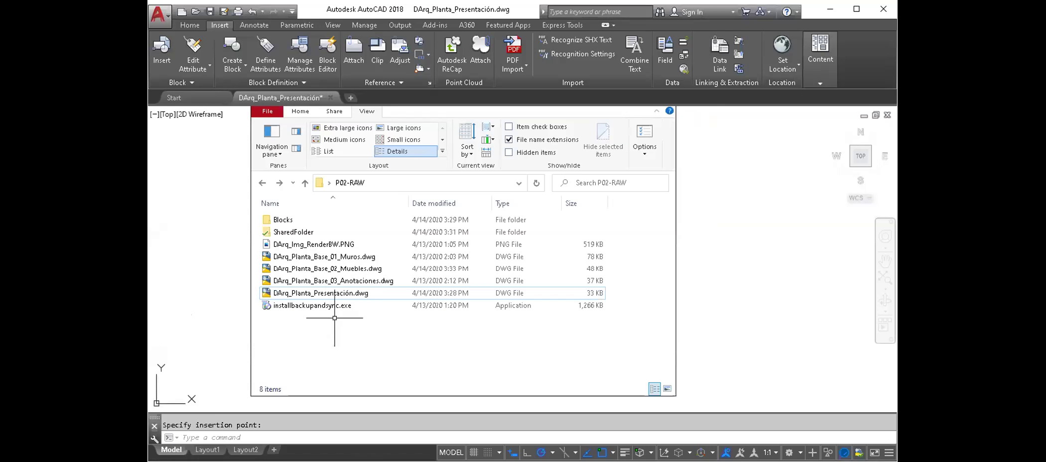
pyautogui.scroll(3, 280, 319)
pyautogui.scroll(3, 279, 319)
pyautogui.moveTo(317, 308); pyautogui.dragTo(345, 272, button='middle')
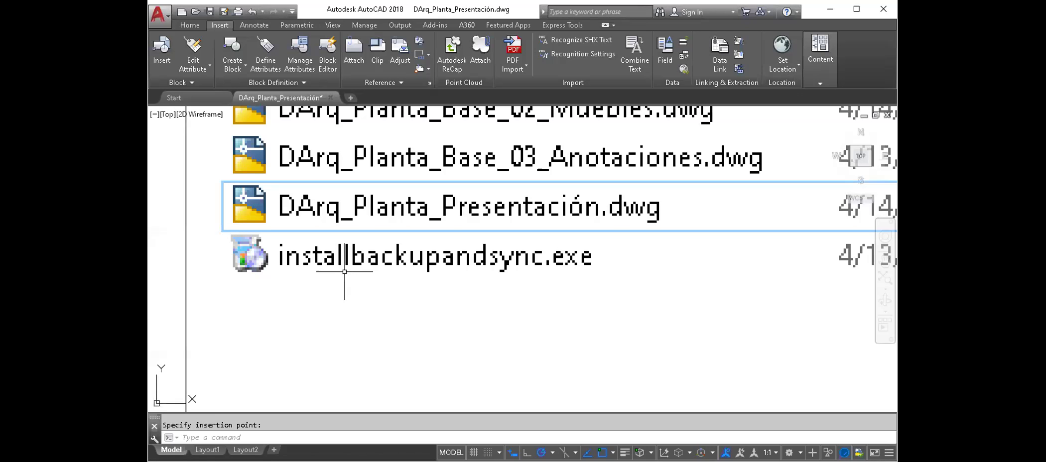
pyautogui.scroll(-2, 344, 271)
pyautogui.write('XREF')
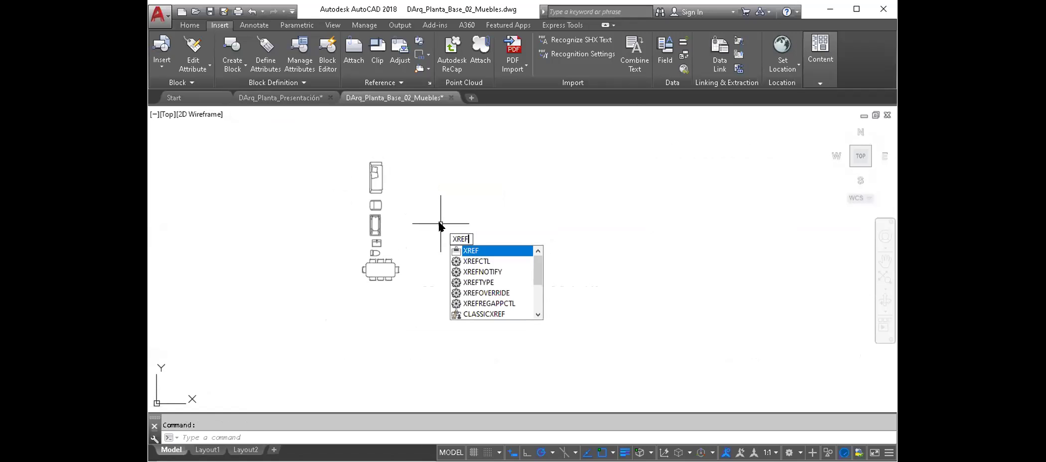
# Attach DArq_Planta_Base_01_Muros.dwg through XREF's Attach DWG option.
pyautogui.press('Return')
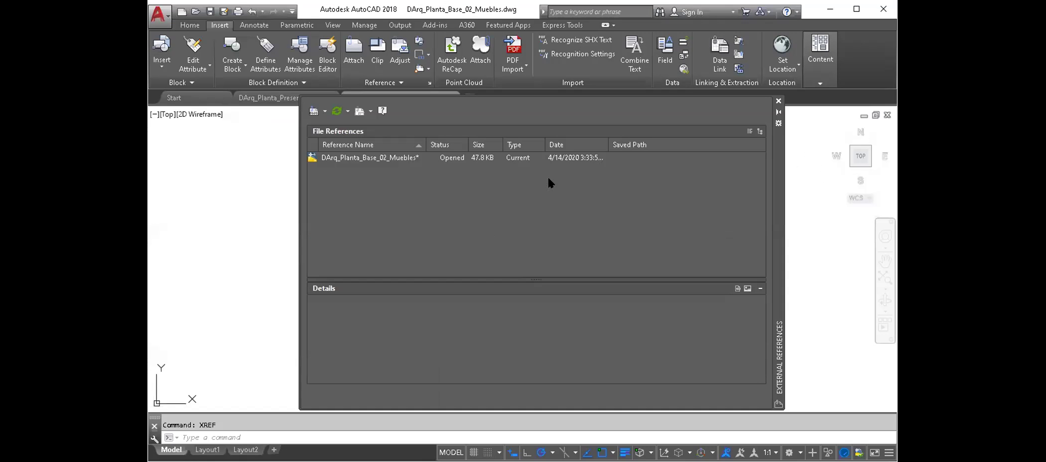
pyautogui.click(325, 111)
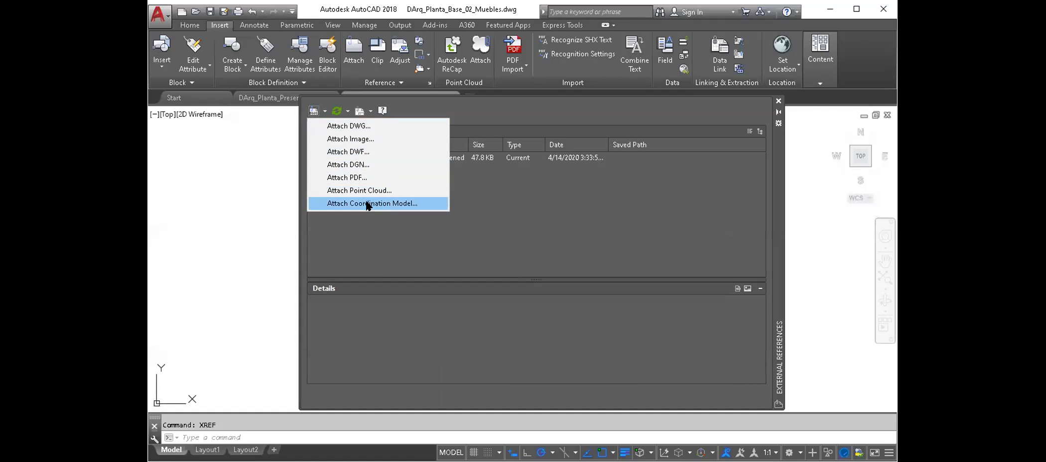
pyautogui.click(350, 128)
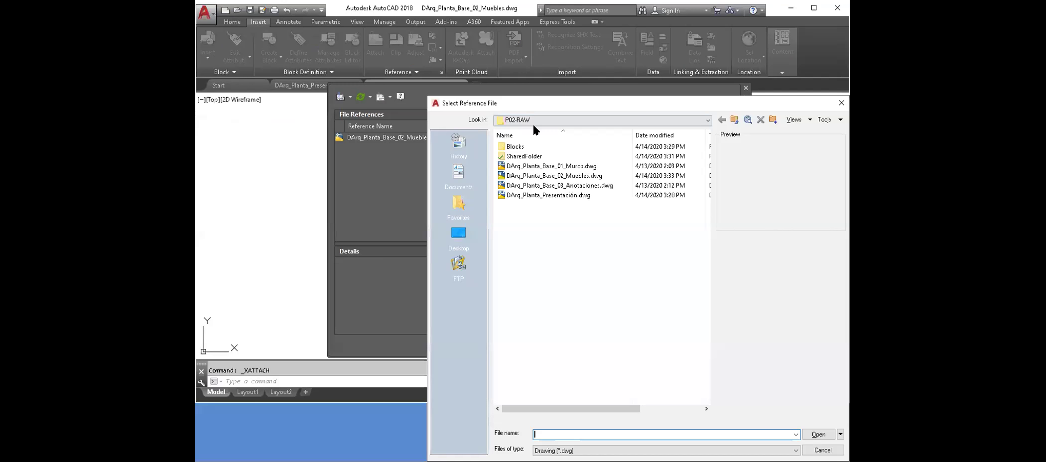
pyautogui.click(549, 168)
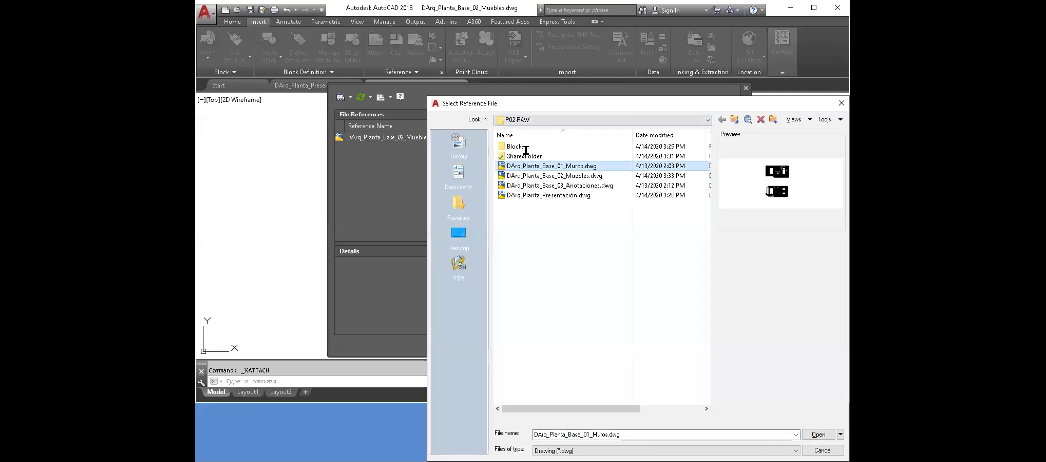
pyautogui.doubleClick(528, 167)
pyautogui.click(571, 347)
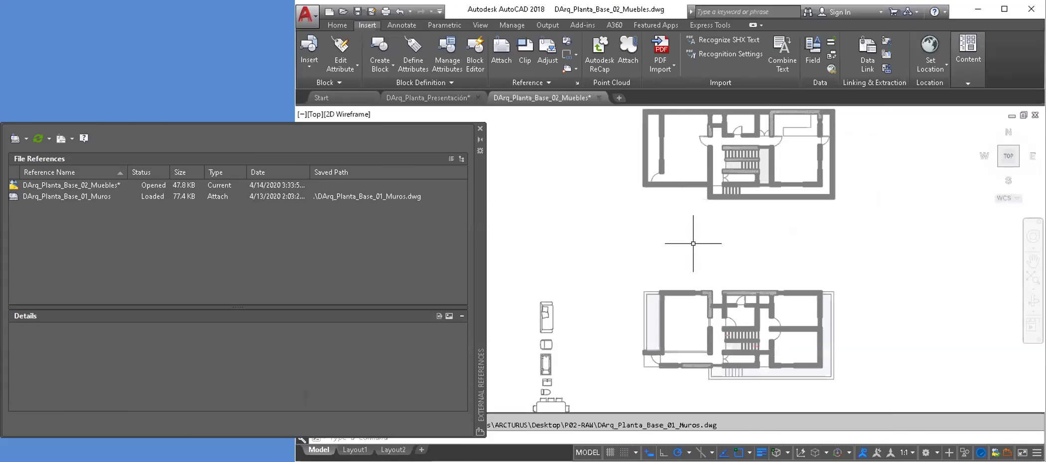
# Open the walls reference and erase the door swing beside the central hall.
pyautogui.click(681, 253)
pyautogui.click(659, 262)
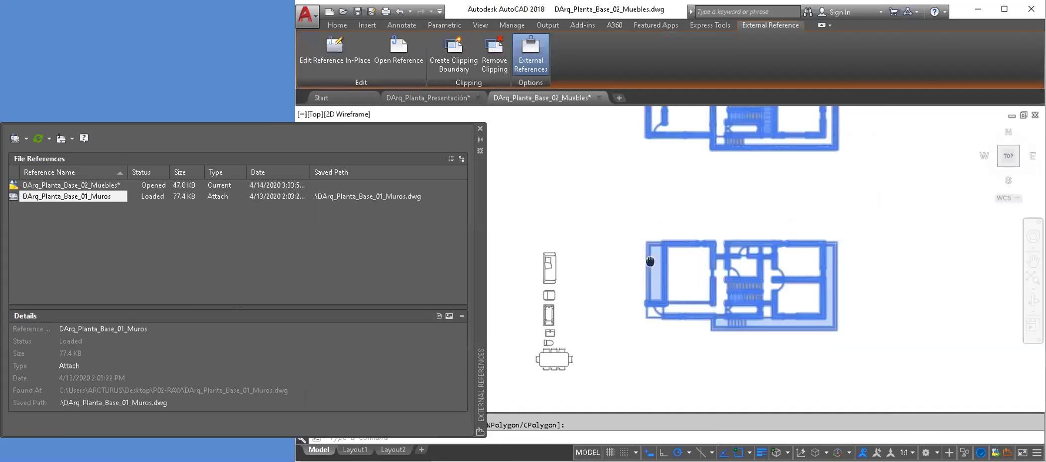
pyautogui.moveTo(652, 261); pyautogui.dragTo(672, 273, button='middle')
pyautogui.press('Escape')
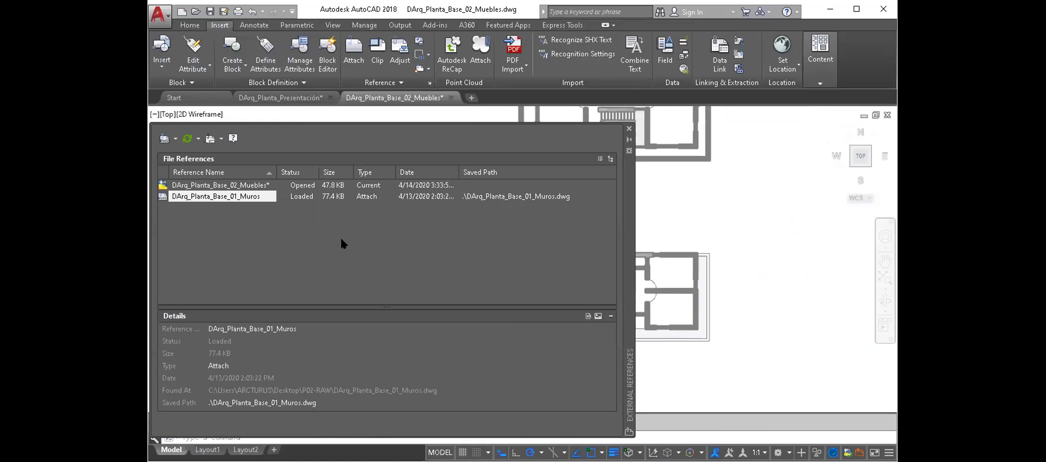
pyautogui.click(627, 129)
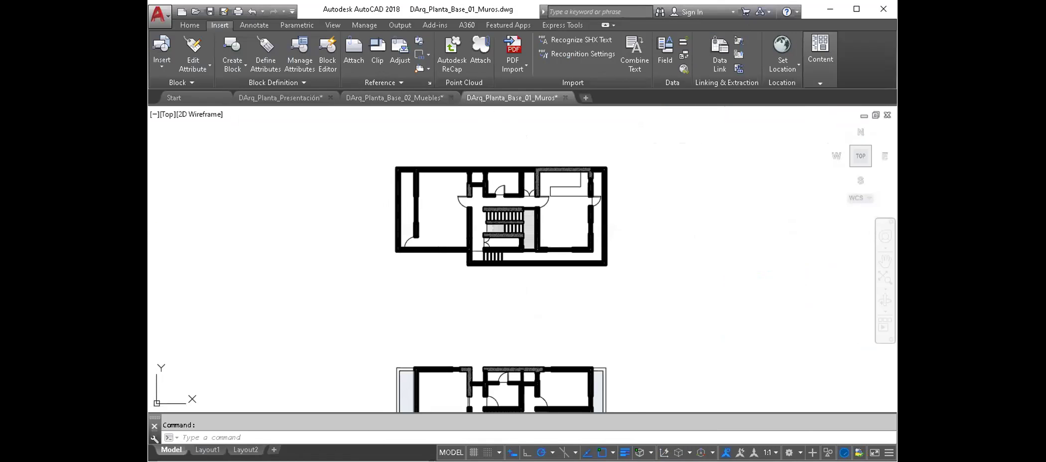
pyautogui.scroll(2, 422, 194)
pyautogui.scroll(2, 422, 194)
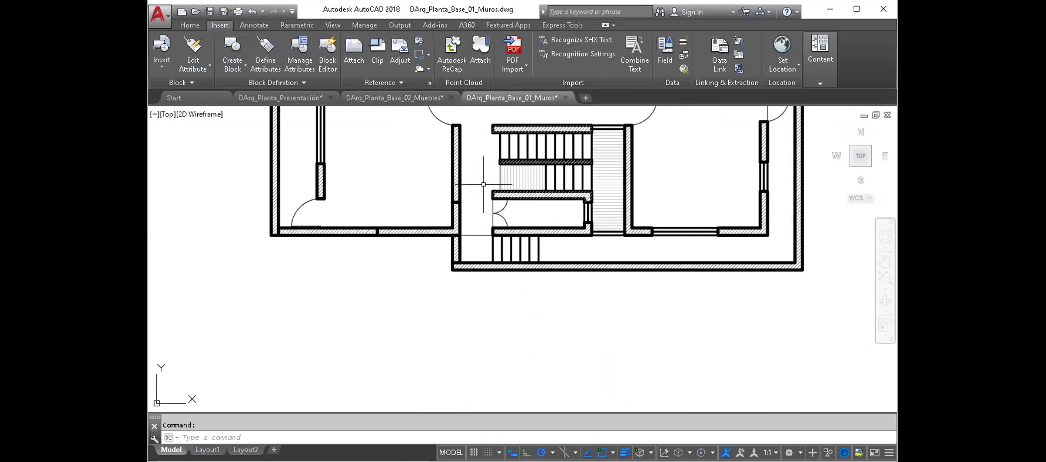
pyautogui.moveTo(422, 194); pyautogui.dragTo(451, 222, button='middle')
pyautogui.click(452, 220)
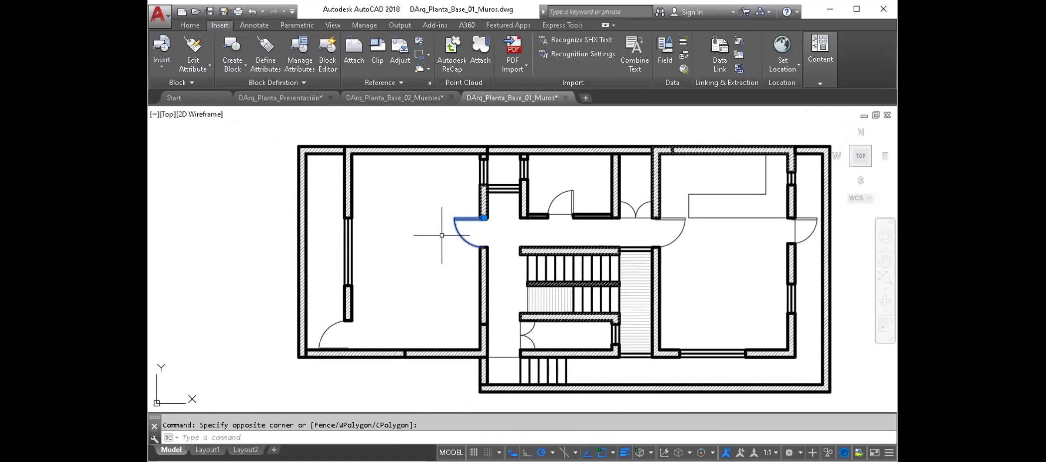
pyautogui.press('Escape')
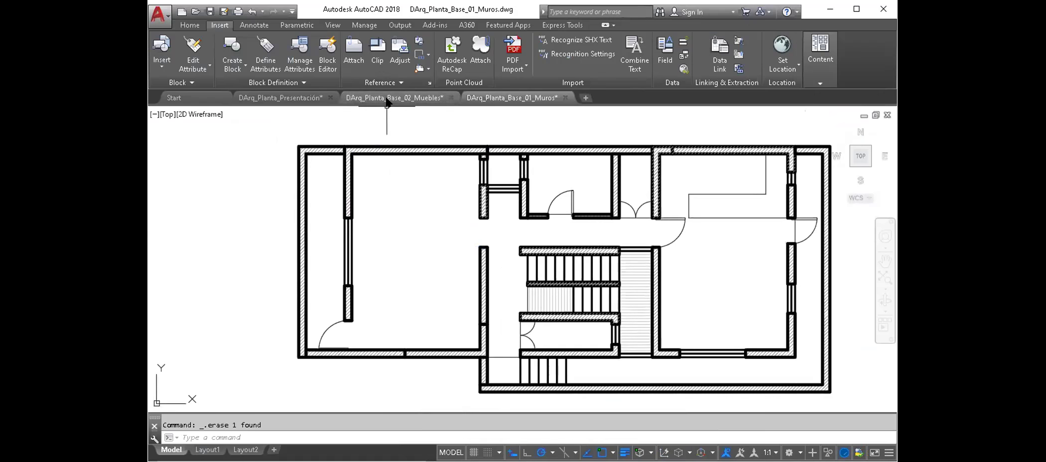
# Return to the Muebles drawing and select the referenced wall plans.
pyautogui.click(394, 98)
pyautogui.moveTo(433, 189); pyautogui.dragTo(317, 264, button='middle')
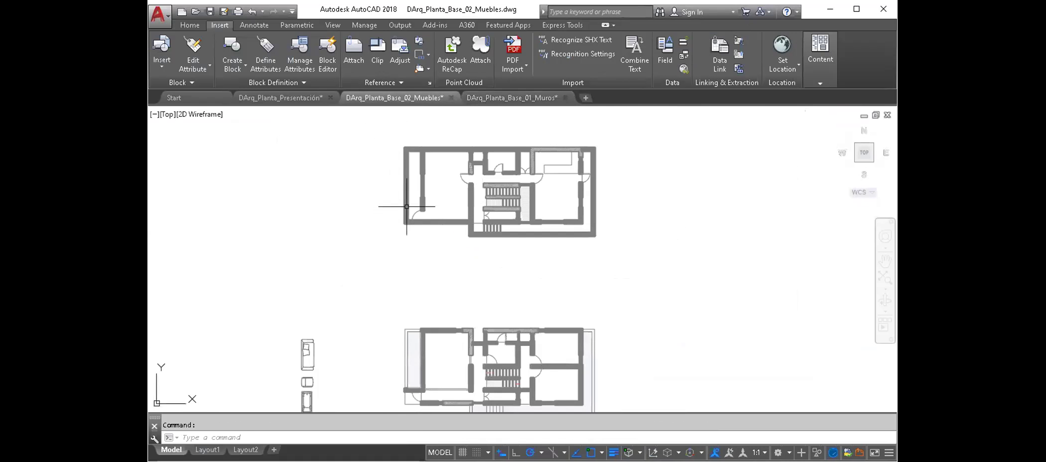
pyautogui.click(460, 201)
pyautogui.click(471, 219)
pyautogui.click(439, 226)
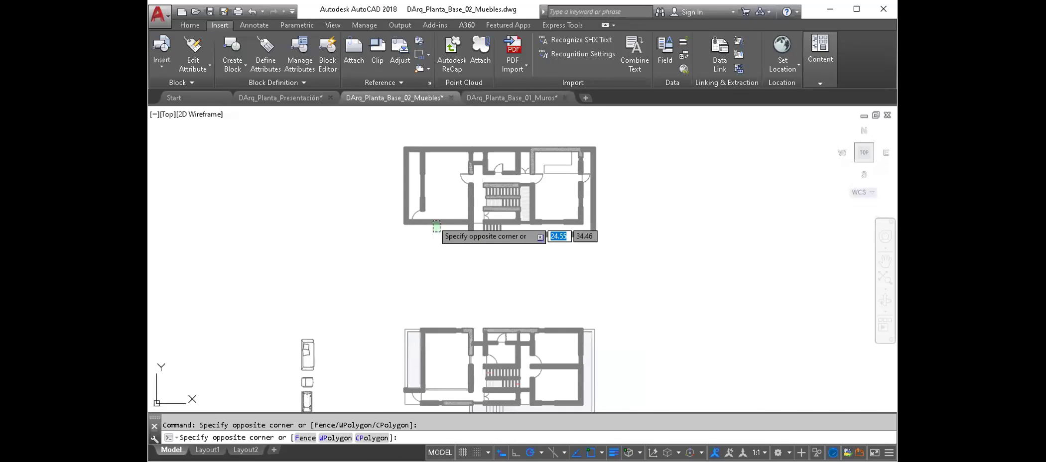
pyautogui.click(435, 225)
pyautogui.moveTo(435, 226); pyautogui.dragTo(425, 203, button='middle')
pyautogui.press('Escape')
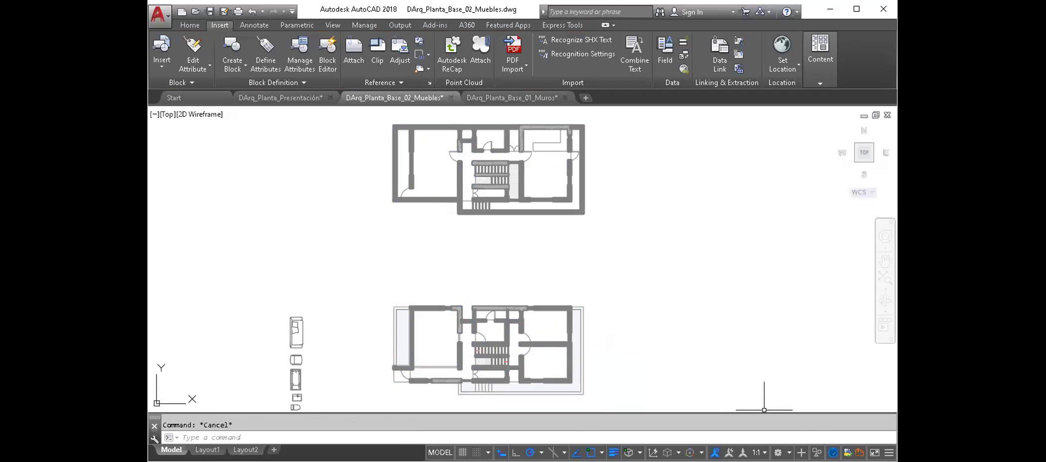
# Reload the Muros walls reference from the External References palette in the furniture drawing.
pyautogui.click(857, 452)
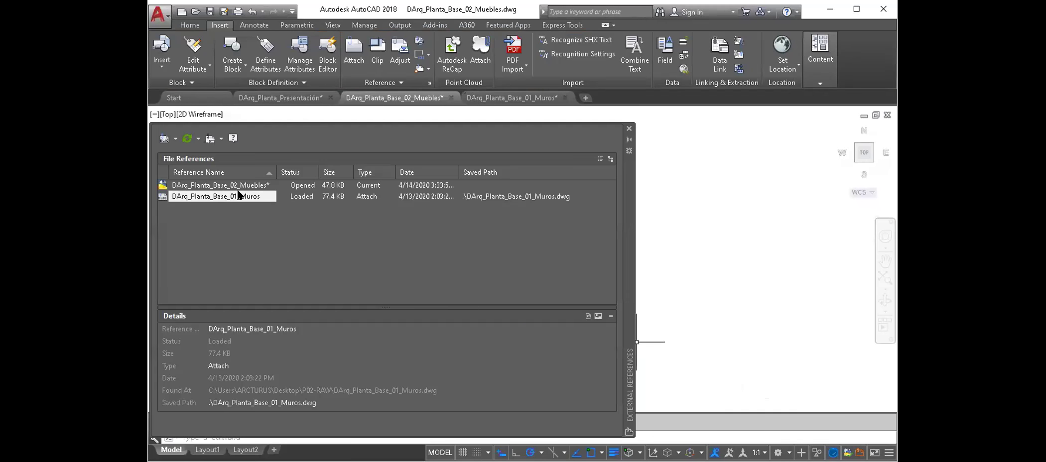
pyautogui.rightClick(217, 197)
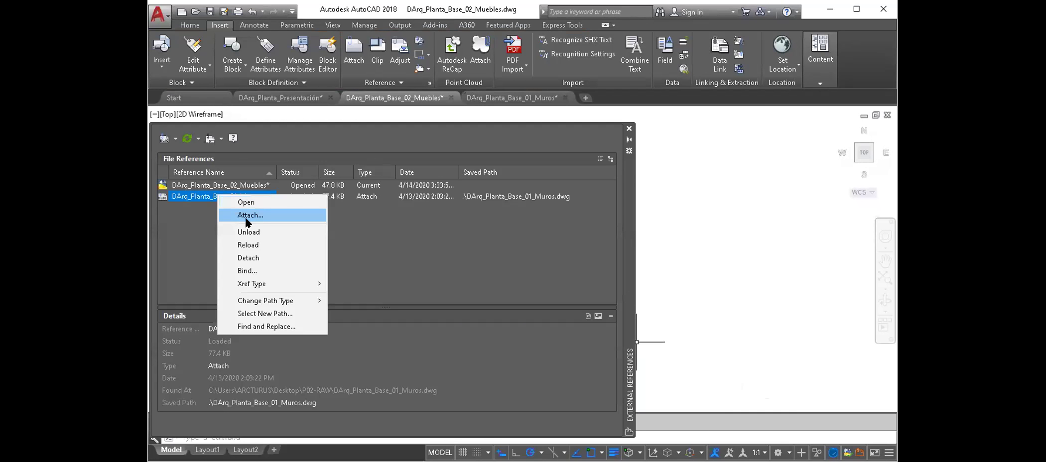
pyautogui.click(252, 245)
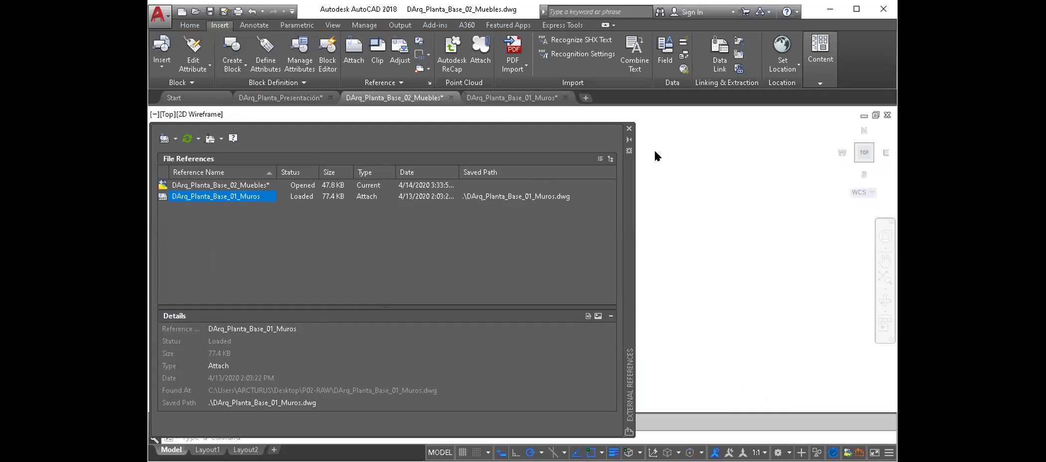
pyautogui.click(629, 131)
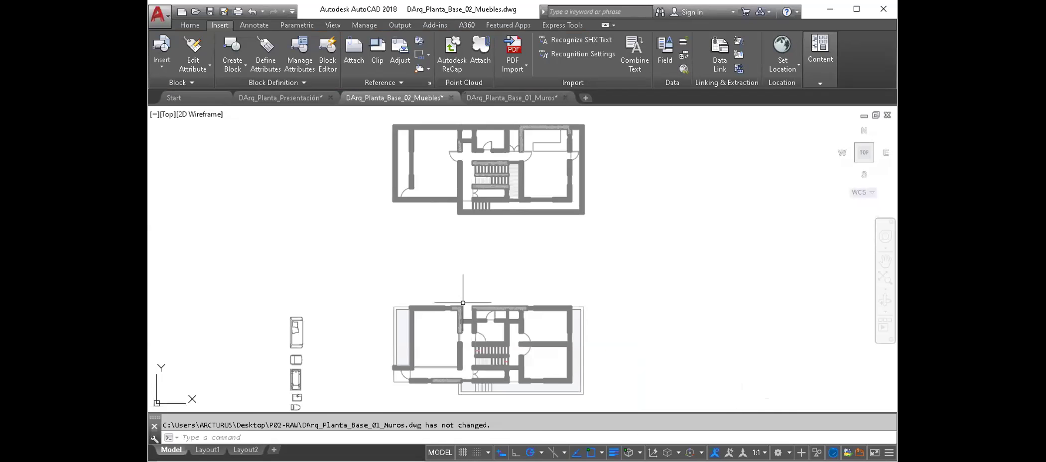
pyautogui.scroll(2, 461, 308)
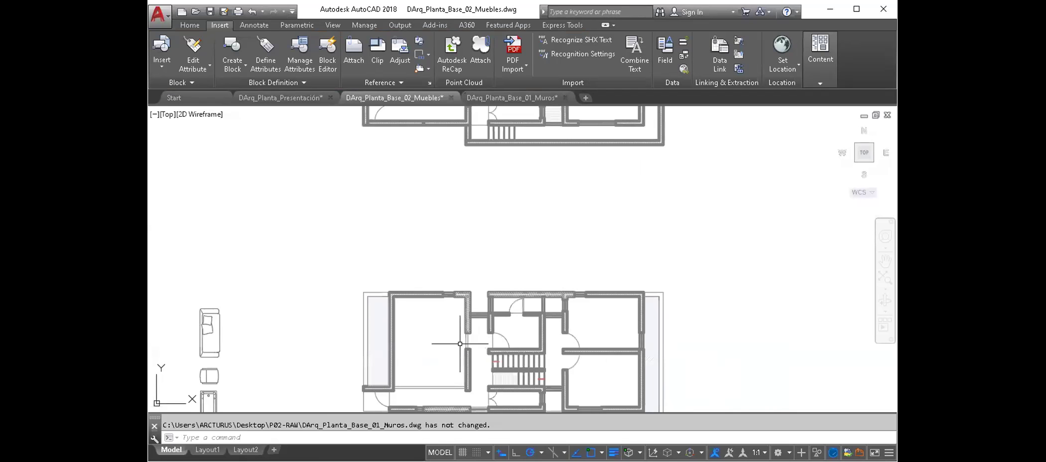
pyautogui.moveTo(452, 344); pyautogui.dragTo(442, 340, button='middle')
# Save the Muros walls drawing, then reload its changed reference in Muebles.
pyautogui.click(496, 98)
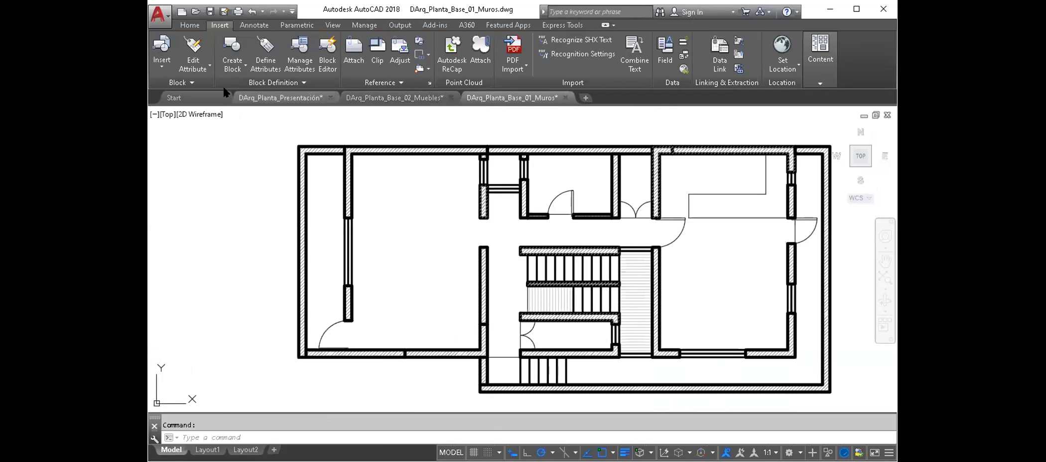
pyautogui.click(210, 11)
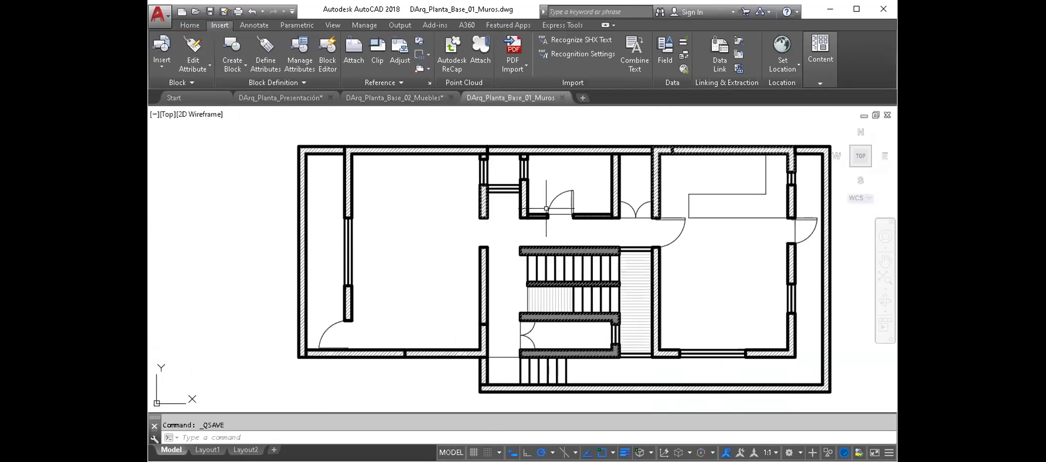
pyautogui.click(412, 99)
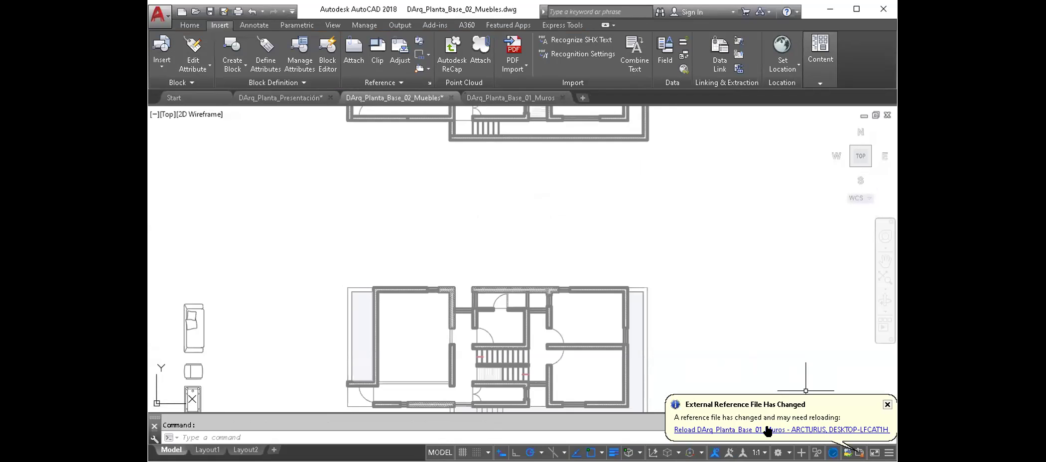
pyautogui.click(768, 430)
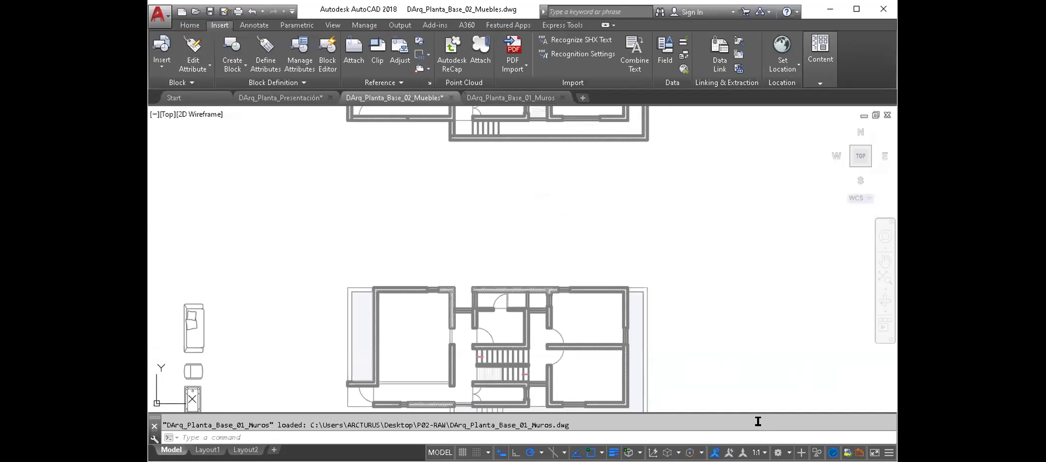
# Pan and zoom over the lower floor plan, then go back to the Muros drawing.
pyautogui.moveTo(550, 409); pyautogui.dragTo(535, 284, button='middle')
pyautogui.scroll(3, 441, 182)
pyautogui.scroll(2, 446, 193)
pyautogui.scroll(1, 445, 194)
pyautogui.scroll(-4, 456, 234)
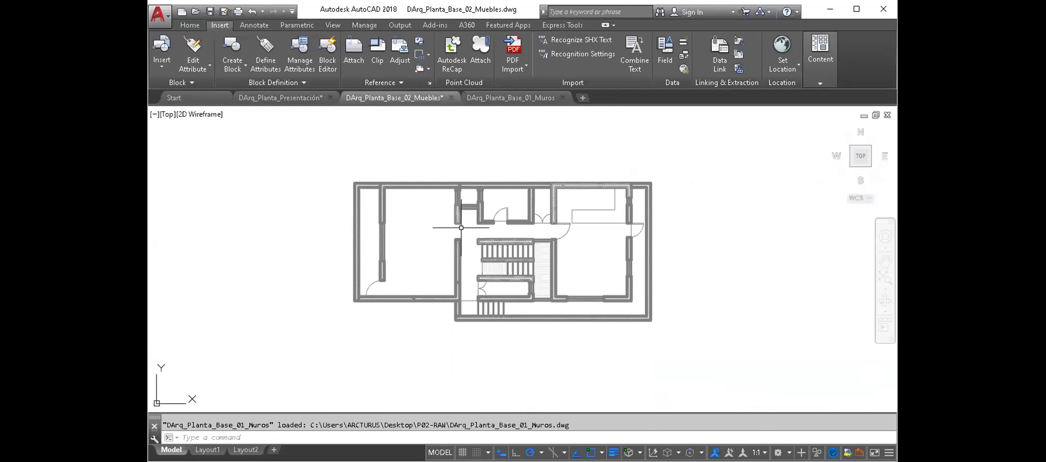
pyautogui.click(494, 97)
# In Muebles, move the sofa block into the upper plan's left room.
pyautogui.click(452, 100)
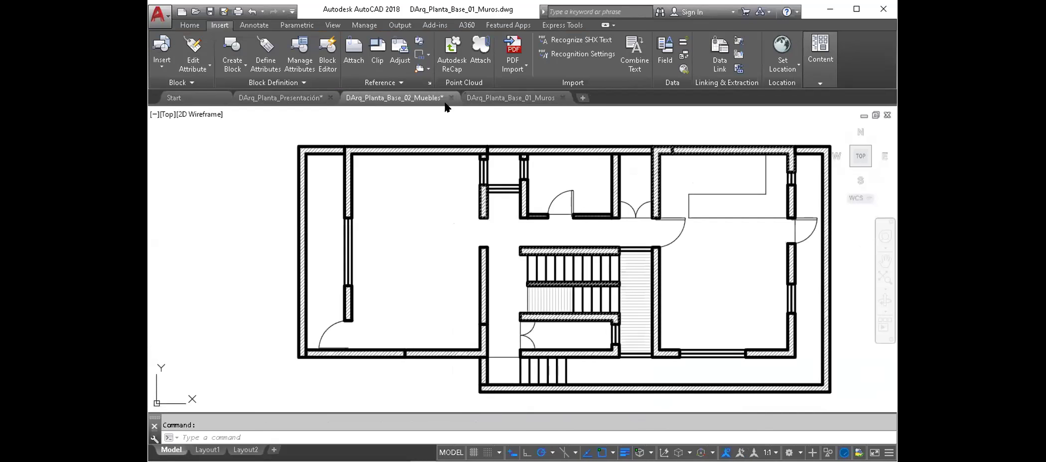
pyautogui.scroll(-1, 453, 209)
pyautogui.moveTo(452, 209); pyautogui.dragTo(487, 158, button='middle')
pyautogui.scroll(-2, 488, 158)
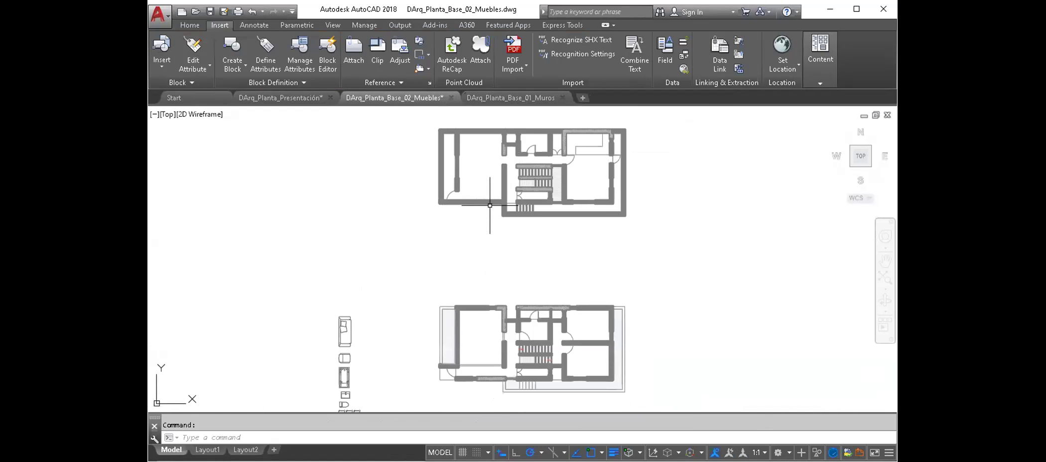
pyautogui.click(343, 332)
pyautogui.scroll(2, 340, 339)
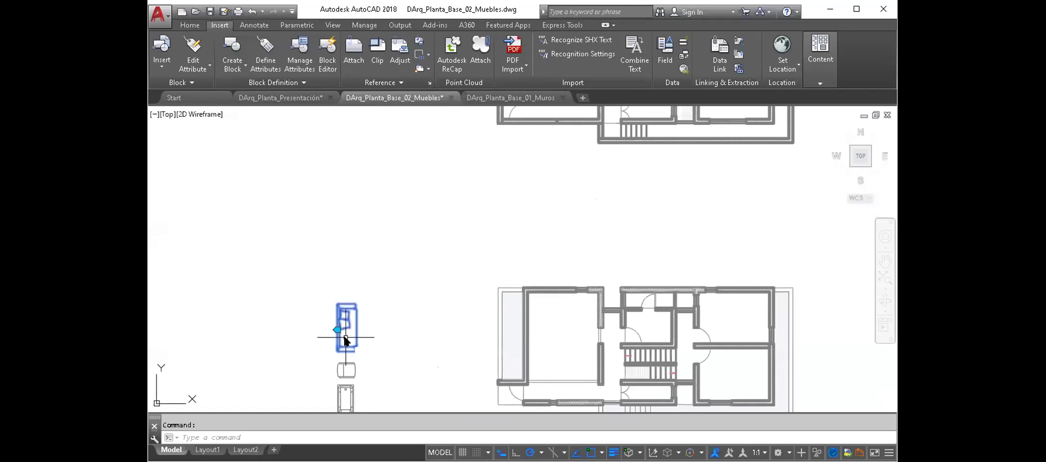
pyautogui.press('m')
pyautogui.press('Return')
pyautogui.click(345, 341)
pyautogui.moveTo(345, 341); pyautogui.dragTo(448, 225, button='middle')
pyautogui.scroll(2, 480, 252)
pyautogui.scroll(-3, 480, 252)
pyautogui.scroll(-2, 478, 209)
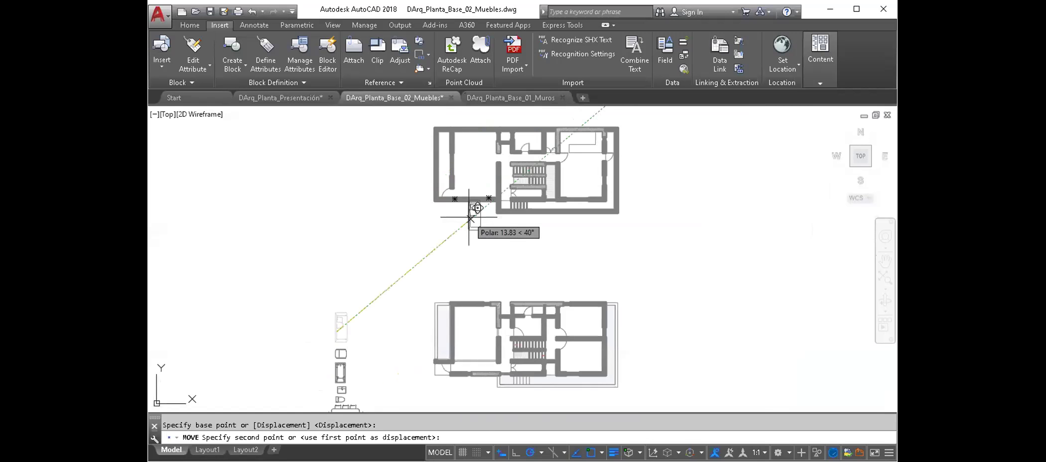
pyautogui.moveTo(461, 216); pyautogui.dragTo(455, 291, button='middle')
pyautogui.scroll(3, 456, 291)
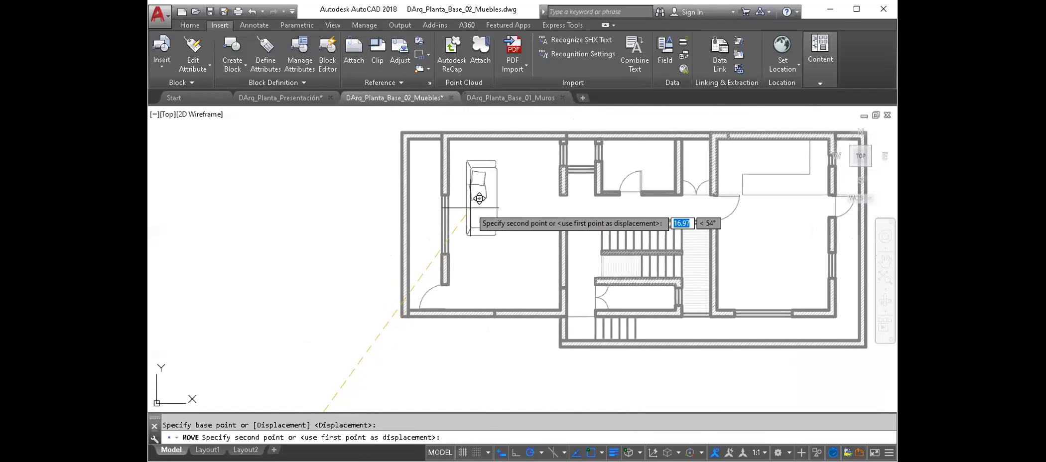
pyautogui.click(468, 192)
pyautogui.moveTo(469, 192); pyautogui.dragTo(459, 231, button='middle')
pyautogui.scroll(-4, 459, 231)
# Move the armchair block beside the sofa, then reposition it near the furniture group.
pyautogui.click(401, 327)
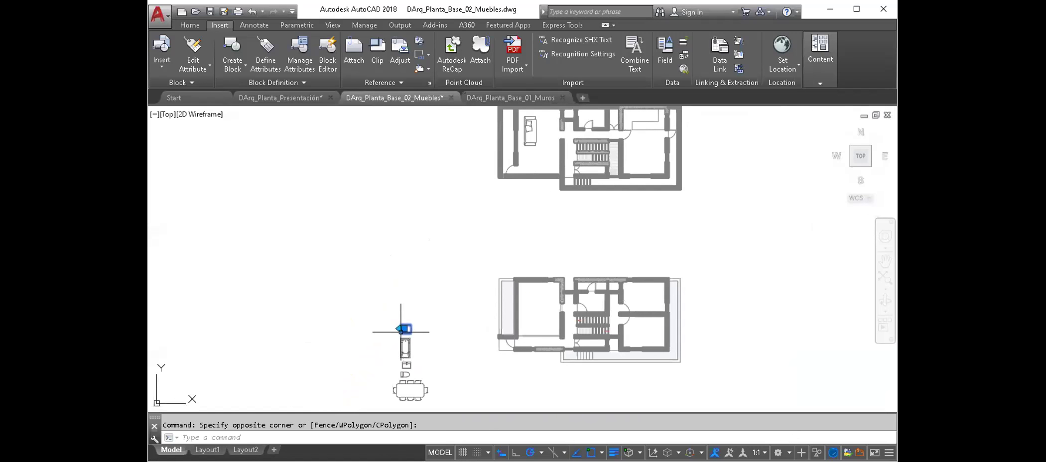
pyautogui.click(412, 332)
pyautogui.click(405, 329)
pyautogui.scroll(2, 458, 219)
pyautogui.scroll(3, 481, 209)
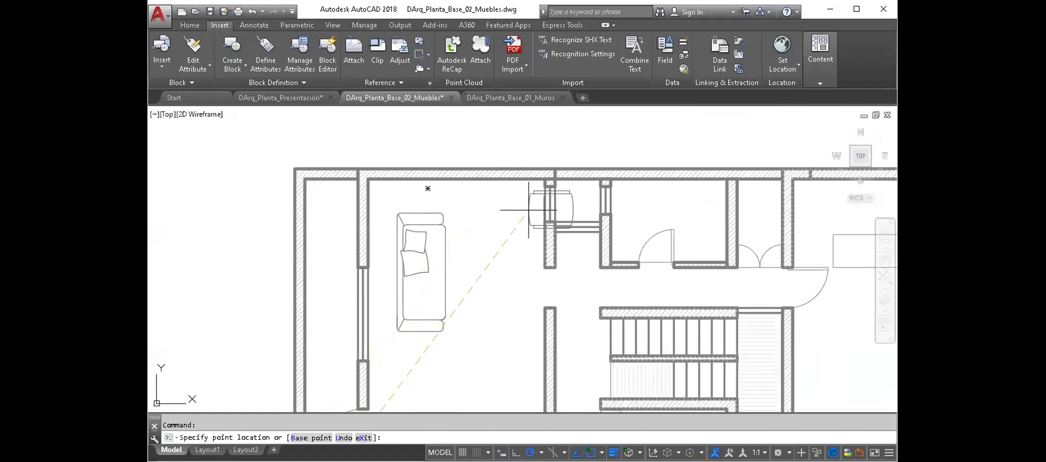
pyautogui.click(427, 357)
pyautogui.write('m')
pyautogui.press('Return')
pyautogui.press('Escape')
pyautogui.click(430, 348)
pyautogui.press('Return')
pyautogui.click(429, 347)
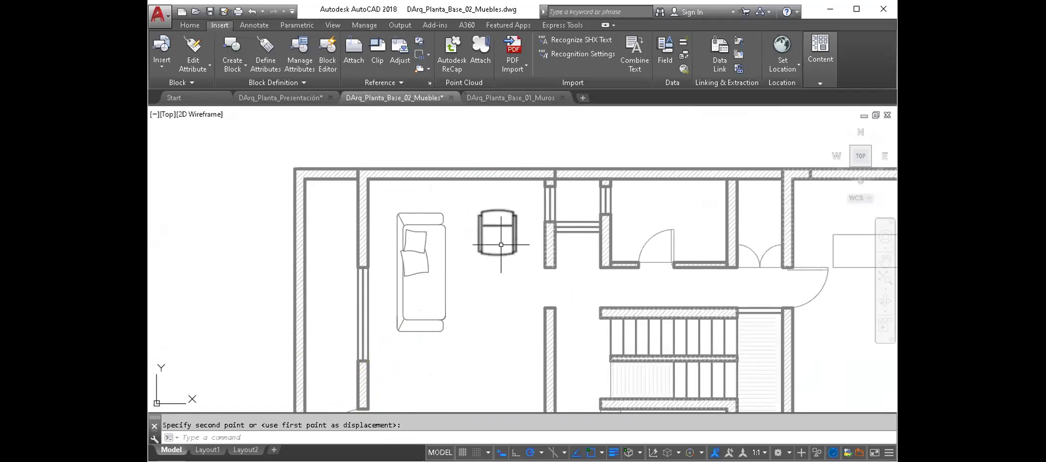
pyautogui.scroll(-3, 428, 242)
pyautogui.scroll(-2, 429, 243)
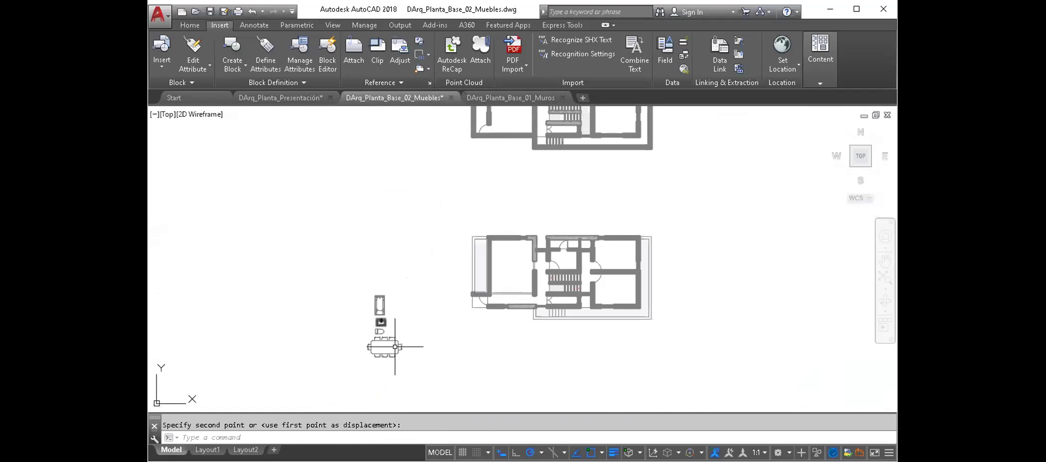
pyautogui.click(383, 324)
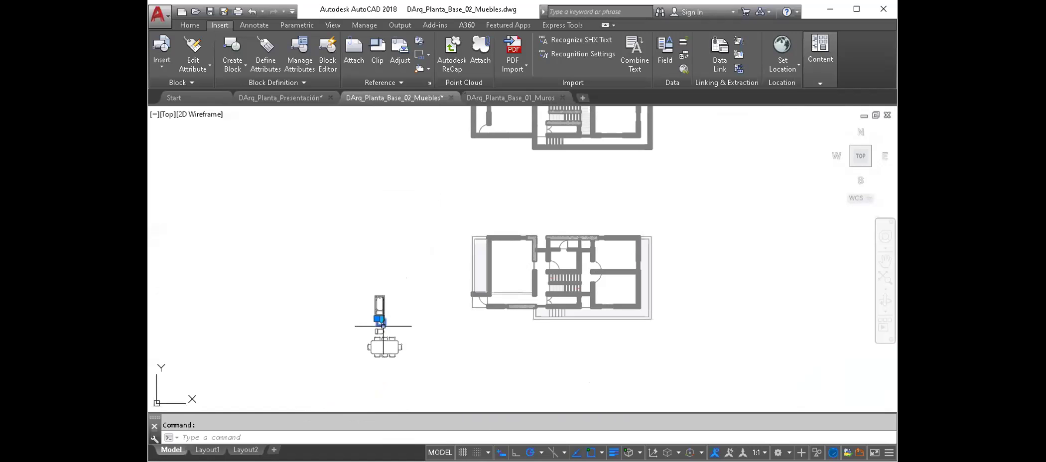
# Move the fixture against the small room's top wall and adjust it from its corner.
pyautogui.press('Return')
pyautogui.click(383, 325)
pyautogui.scroll(5, 423, 184)
pyautogui.scroll(2, 432, 299)
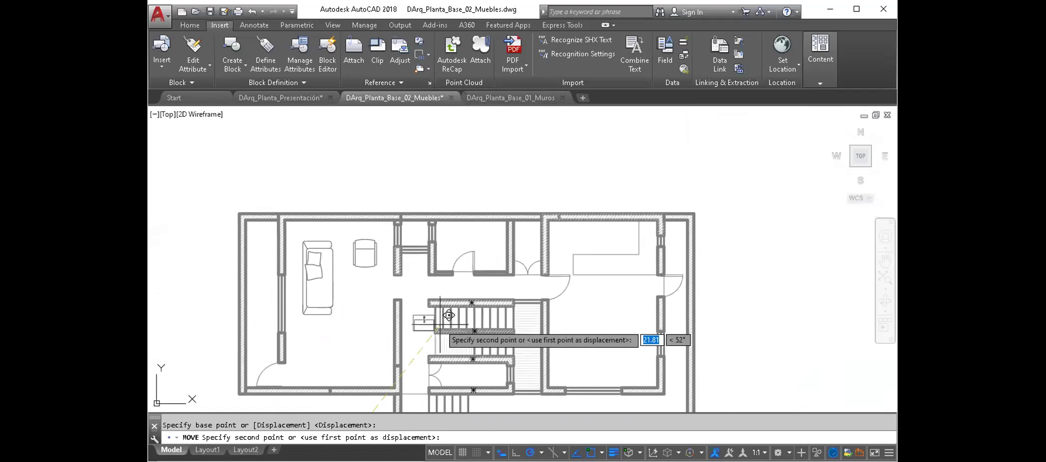
pyautogui.scroll(3, 467, 233)
pyautogui.click(498, 152)
pyautogui.moveTo(460, 139); pyautogui.dragTo(455, 185, button='middle')
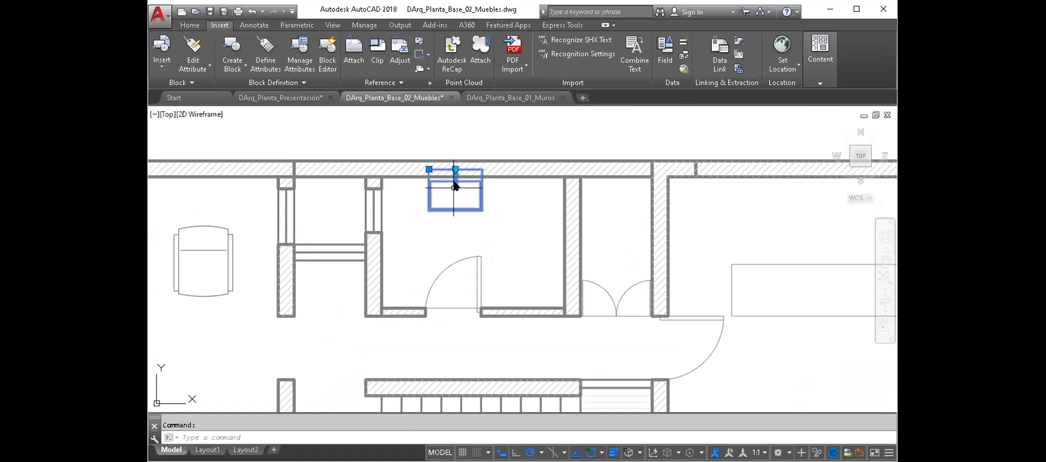
pyautogui.press('Return')
pyautogui.click(429, 169)
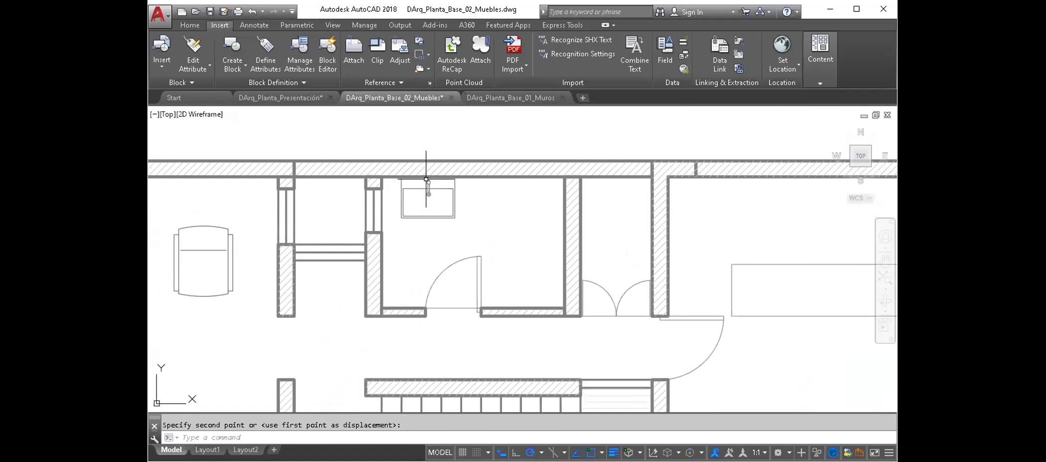
pyautogui.scroll(-3, 433, 172)
pyautogui.moveTo(493, 219)
pyautogui.mouseDown(button='middle')
pyautogui.moveTo(521, 200)
pyautogui.moveTo(392, 158)
pyautogui.mouseUp(button='middle')
pyautogui.scroll(-4, 521, 200)
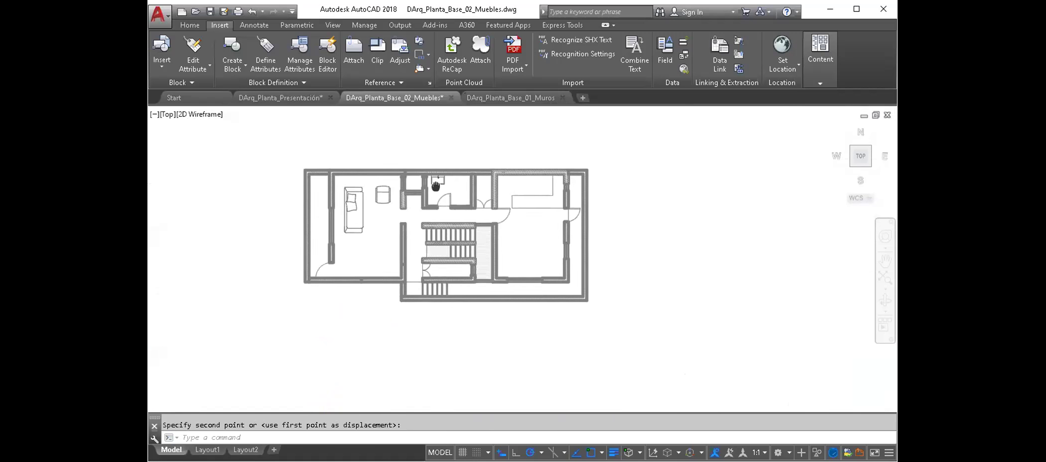
# Close the Muros walls drawing and start closing the Muebles drawing.
pyautogui.click(508, 98)
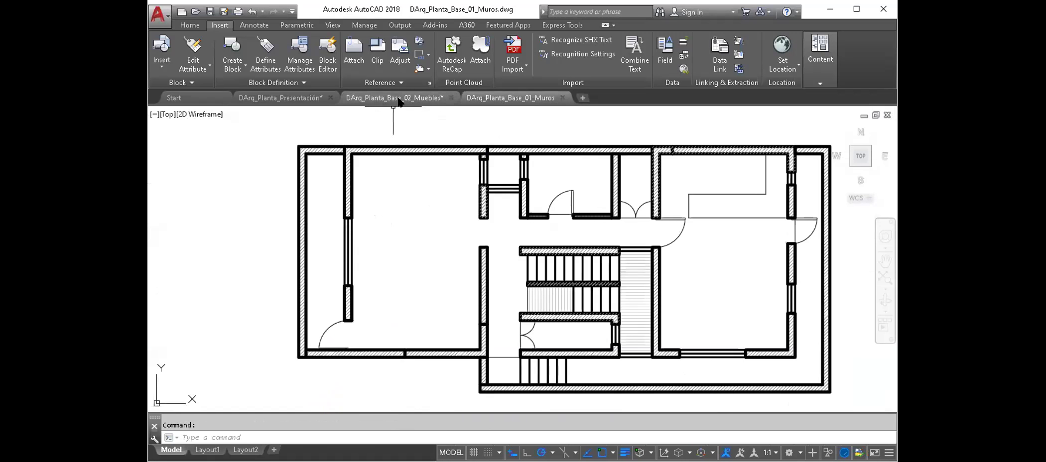
pyautogui.click(394, 98)
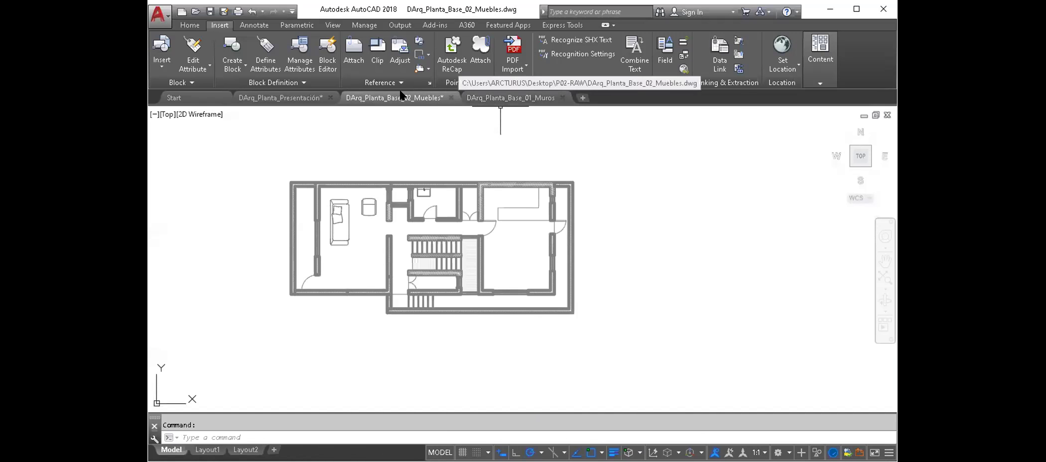
pyautogui.click(553, 98)
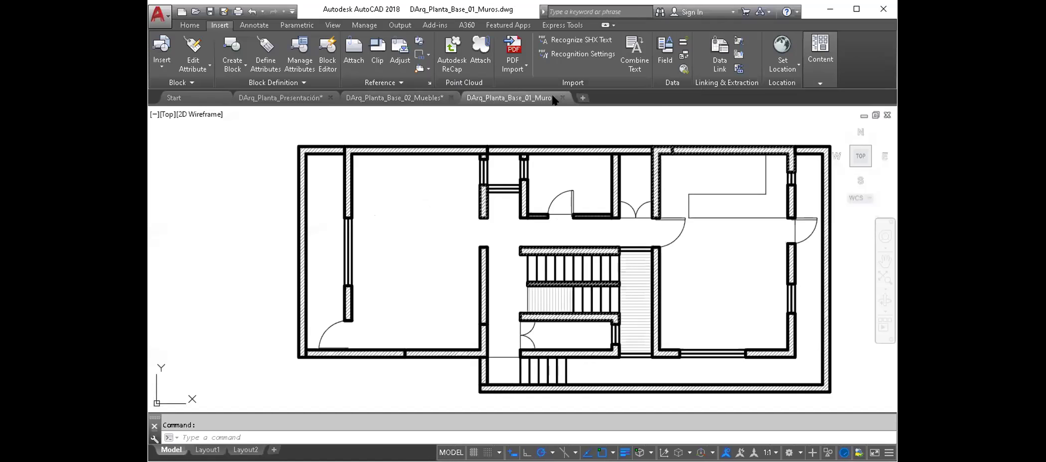
pyautogui.click(563, 98)
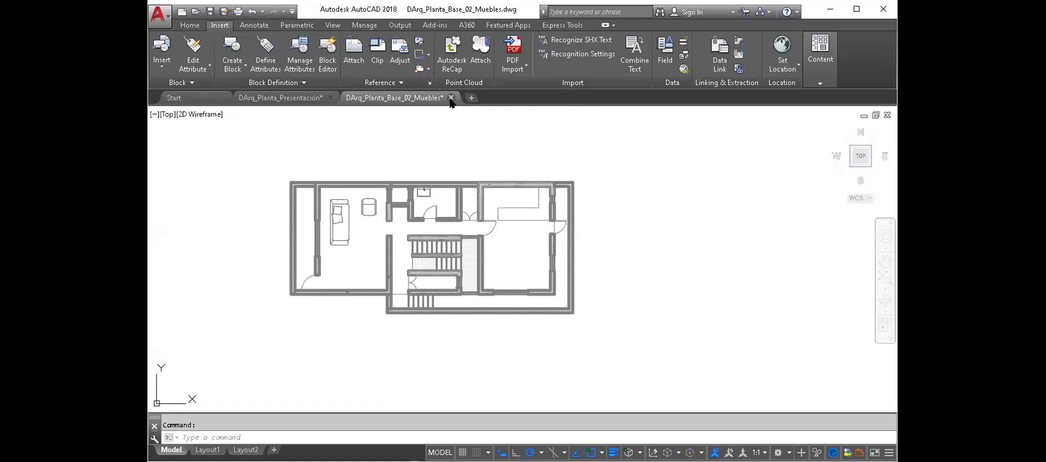
pyautogui.hotkey('ctrl', 'F4')
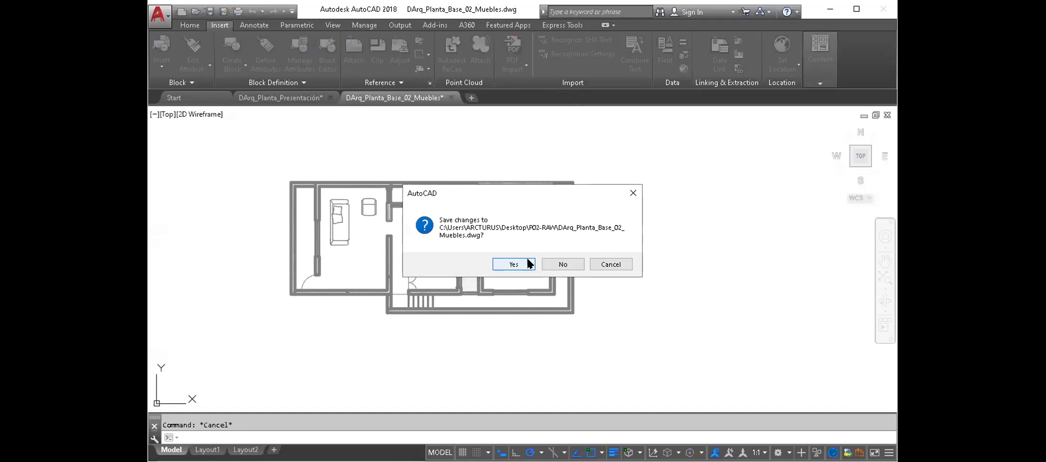
# Close Muebles without saving and open DArq_Planta_Base_03_Anotaciones.dwg from the file list.
pyautogui.press('Escape')
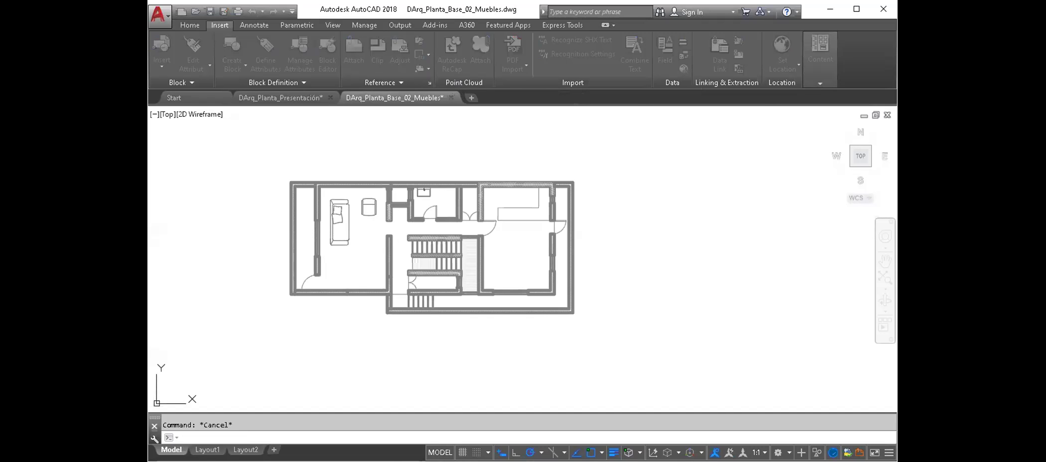
pyautogui.press('n')
pyautogui.click(536, 286)
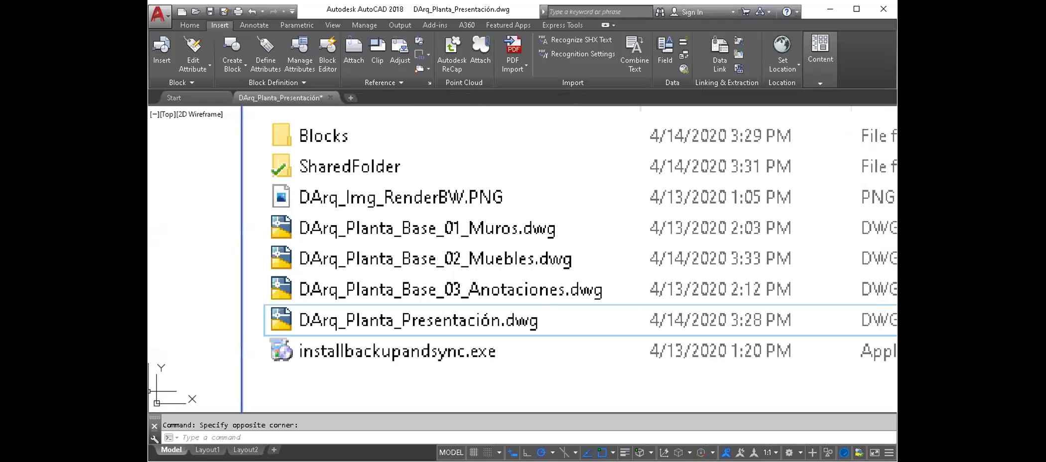
pyautogui.doubleClick(369, 291)
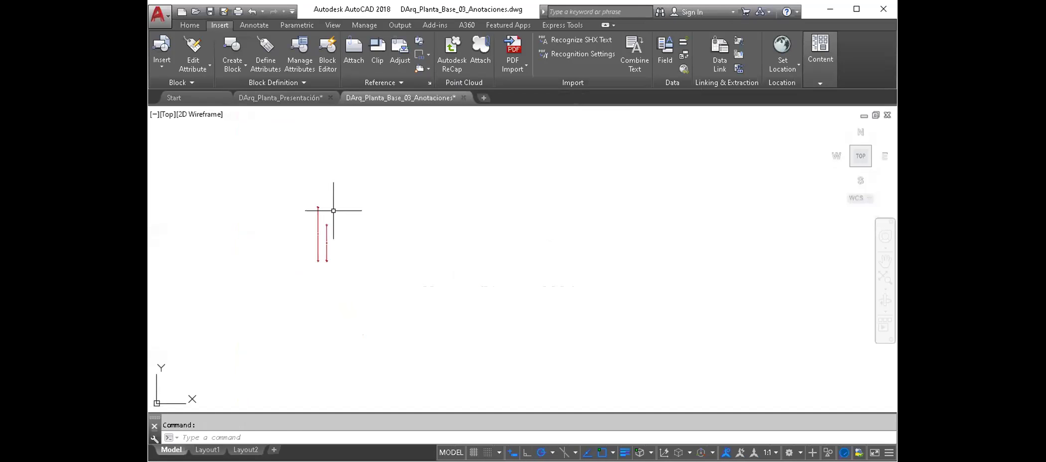
# Attach DArq_Planta_Base_02_Muebles.dwg as an external reference with default settings via XREF.
pyautogui.write('XREF')
pyautogui.press('Return')
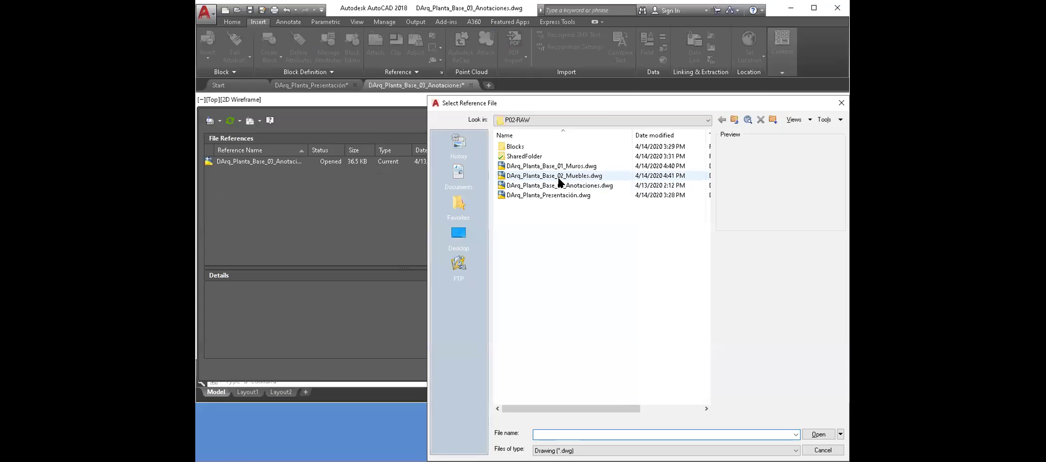
pyautogui.click(558, 179)
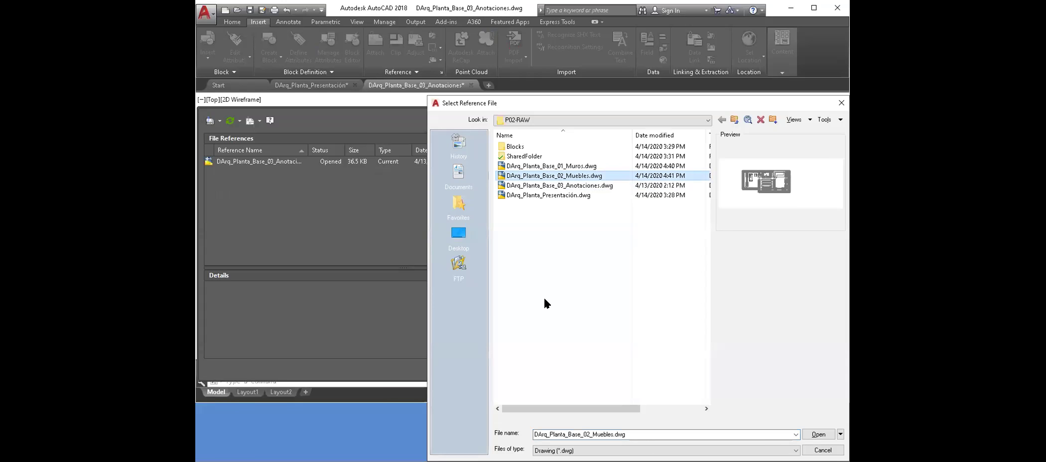
pyautogui.press('Return')
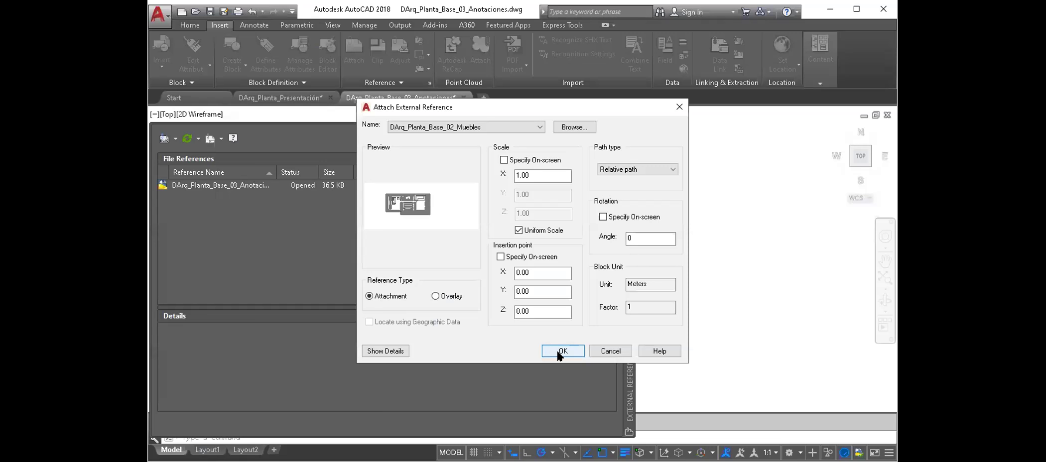
pyautogui.click(558, 351)
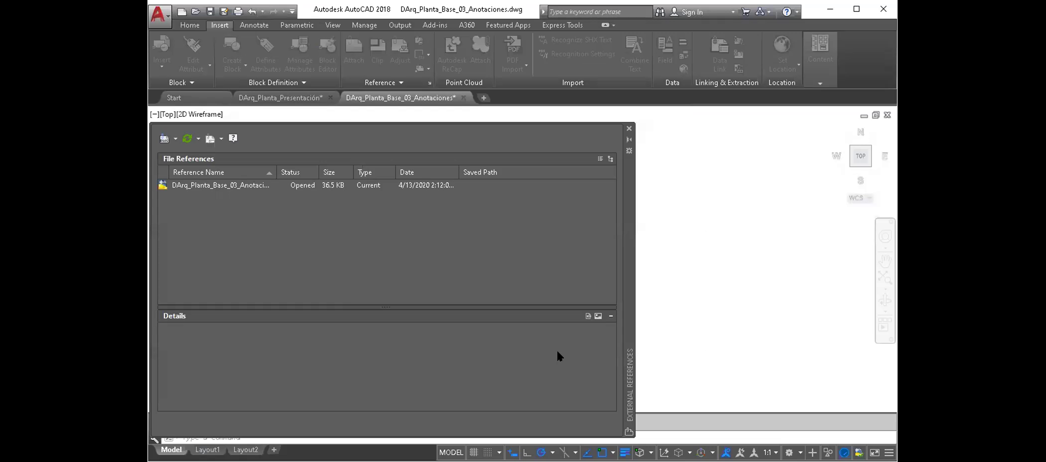
pyautogui.click(629, 129)
pyautogui.scroll(2, 426, 209)
pyautogui.click(397, 221)
pyautogui.scroll(-3, 397, 221)
pyautogui.scroll(-1, 362, 160)
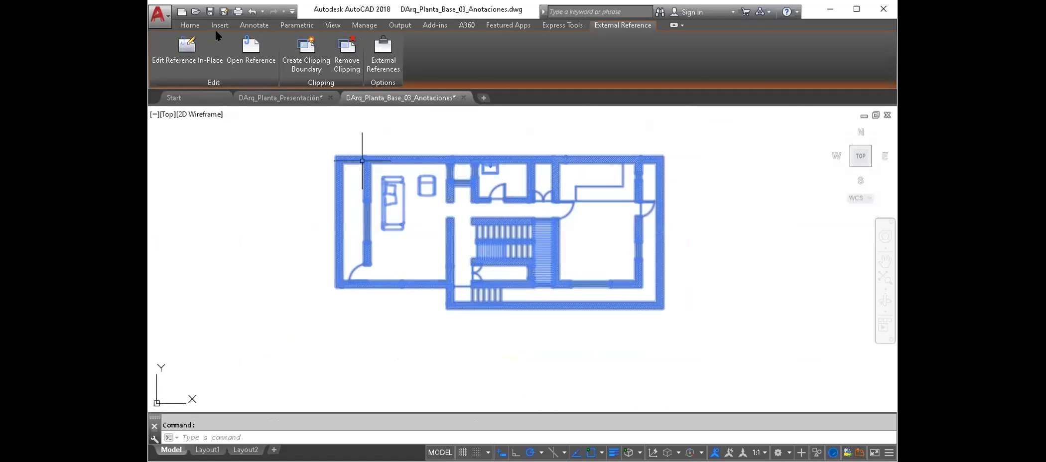
pyautogui.press('Escape')
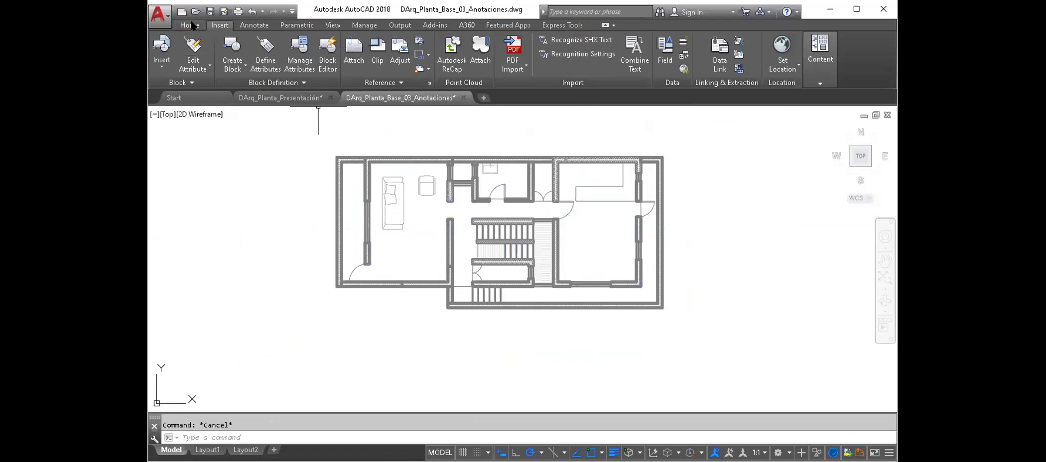
# Keep Print_Cotas as the current layer.
pyautogui.click(190, 25)
pyautogui.click(580, 37)
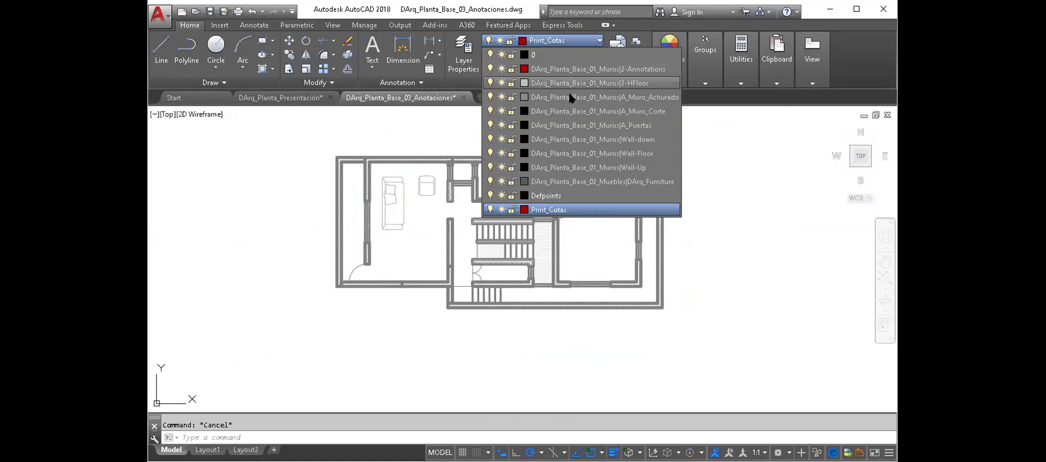
pyautogui.click(387, 272)
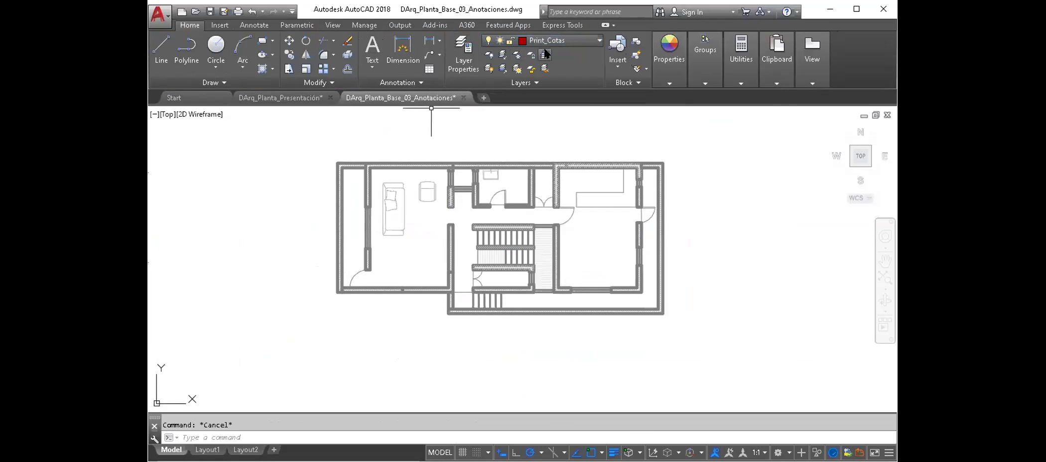
pyautogui.moveTo(466, 146); pyautogui.dragTo(472, 167, button='middle')
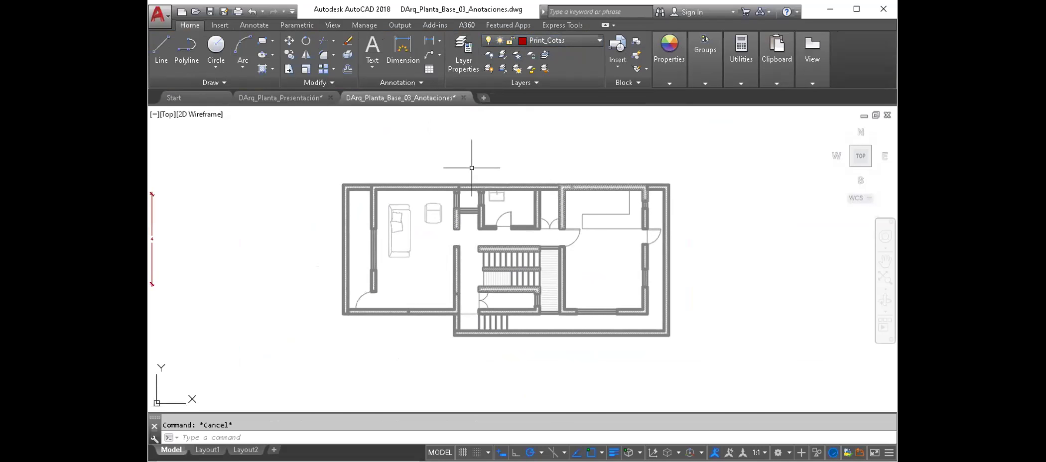
# Add a 1.25 linear dimension above the left end of the top wall.
pyautogui.write('diml')
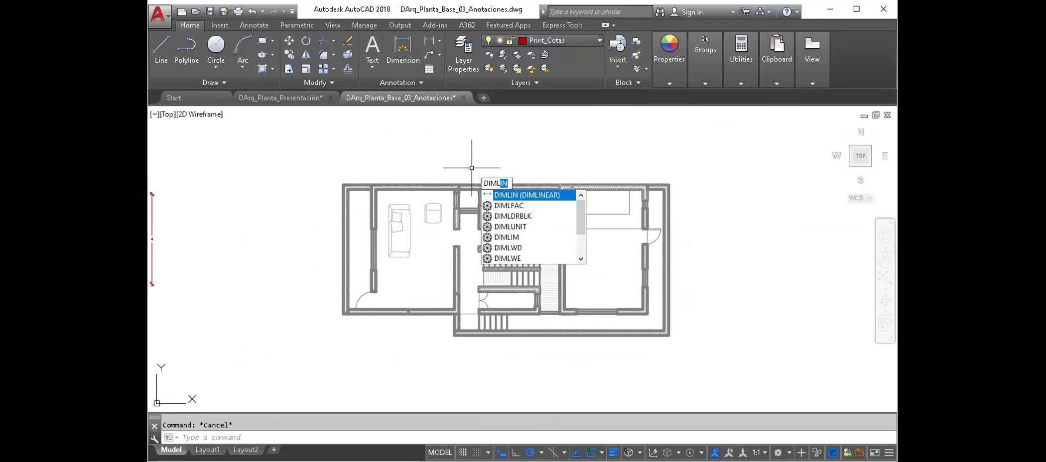
pyautogui.press('Return')
pyautogui.scroll(4, 375, 179)
pyautogui.click(296, 195)
pyautogui.click(367, 195)
pyautogui.click(360, 169)
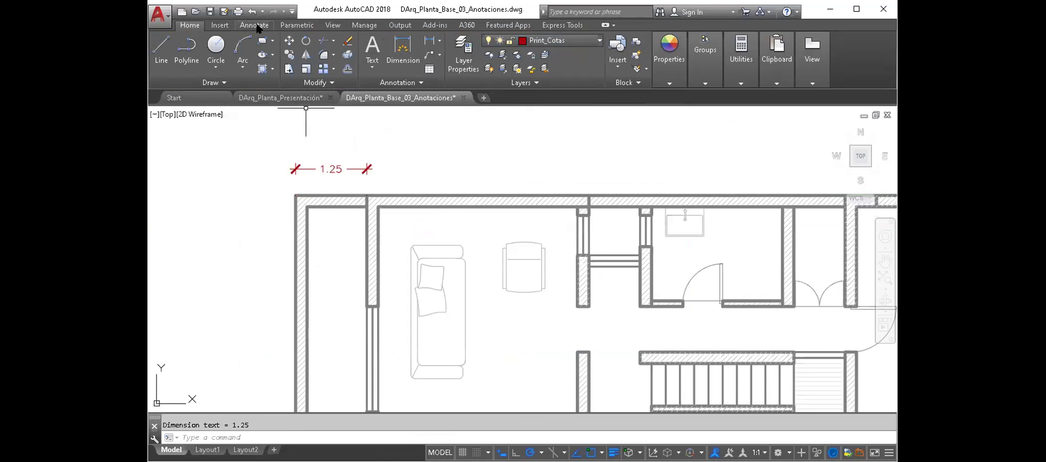
# Continue the chain with 3.9 and 4.5 dimensions along the top wall.
pyautogui.click(256, 25)
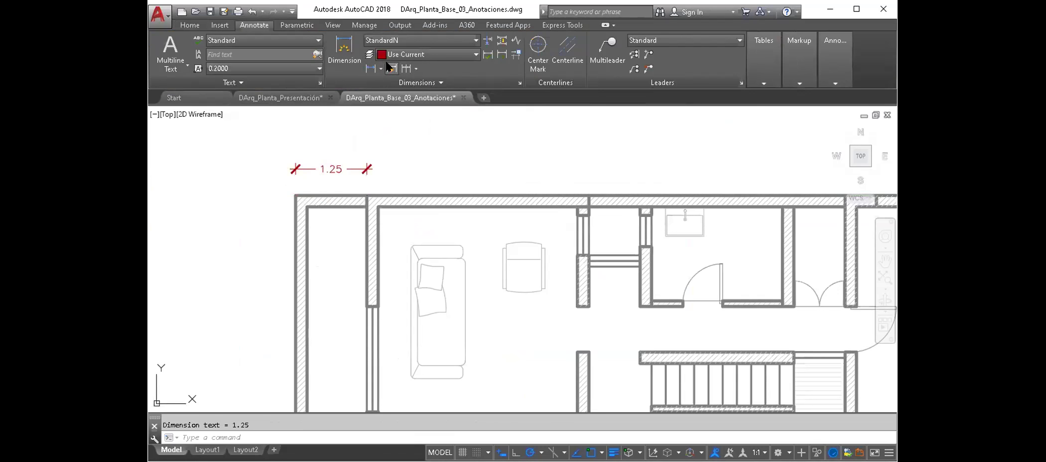
pyautogui.click(405, 70)
pyautogui.click(589, 197)
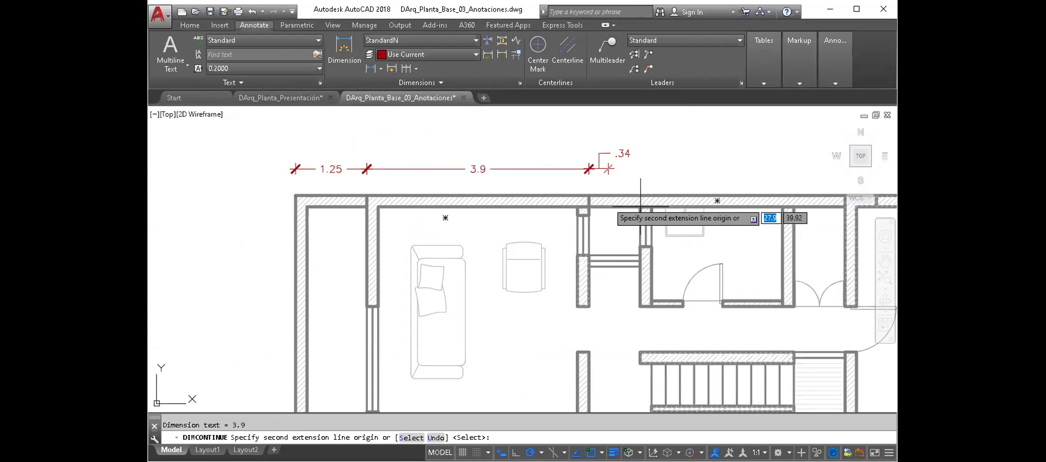
pyautogui.click(845, 196)
pyautogui.moveTo(845, 196); pyautogui.dragTo(563, 214, button='middle')
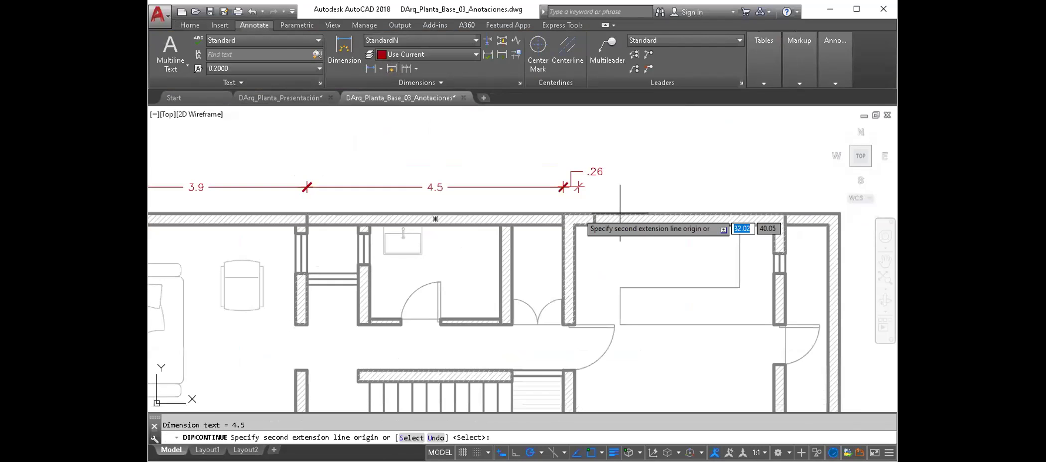
pyautogui.scroll(-2, 621, 214)
pyautogui.scroll(-2, 647, 179)
pyautogui.press('Return')
pyautogui.press('Escape')
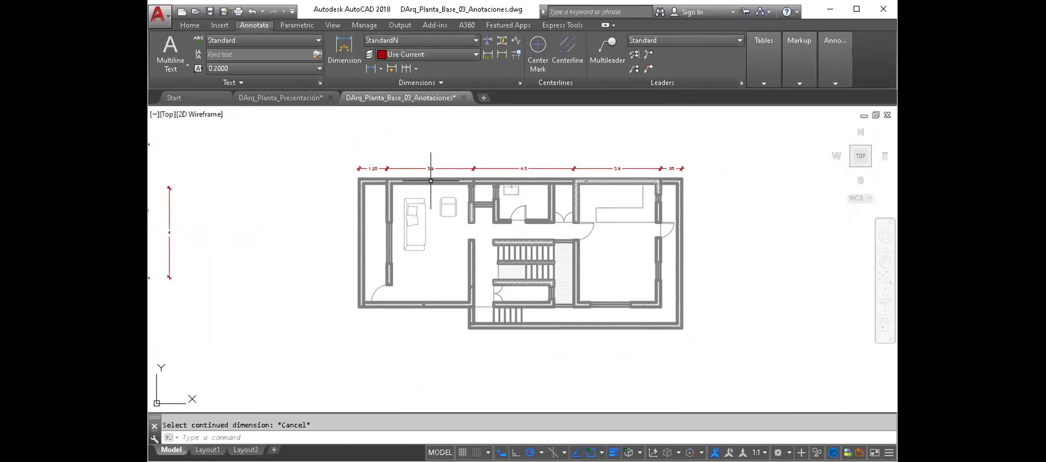
# Delete the two vertical dimensions at the left of the plan.
pyautogui.click(243, 227)
pyautogui.click(194, 271)
pyautogui.press('Delete')
pyautogui.moveTo(403, 230); pyautogui.dragTo(324, 209, button='middle')
pyautogui.scroll(2, 369, 189)
pyautogui.scroll(-2, 369, 189)
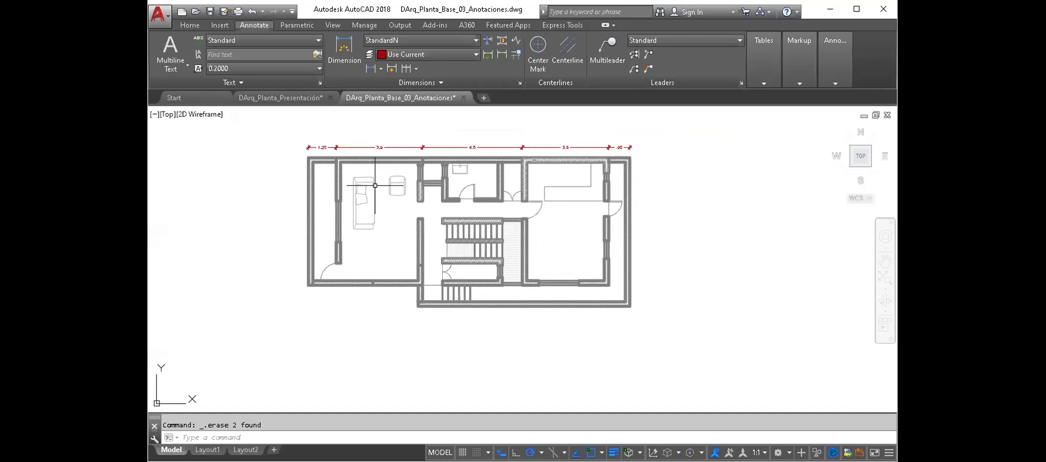
pyautogui.scroll(2, 369, 159)
pyautogui.scroll(-2, 392, 157)
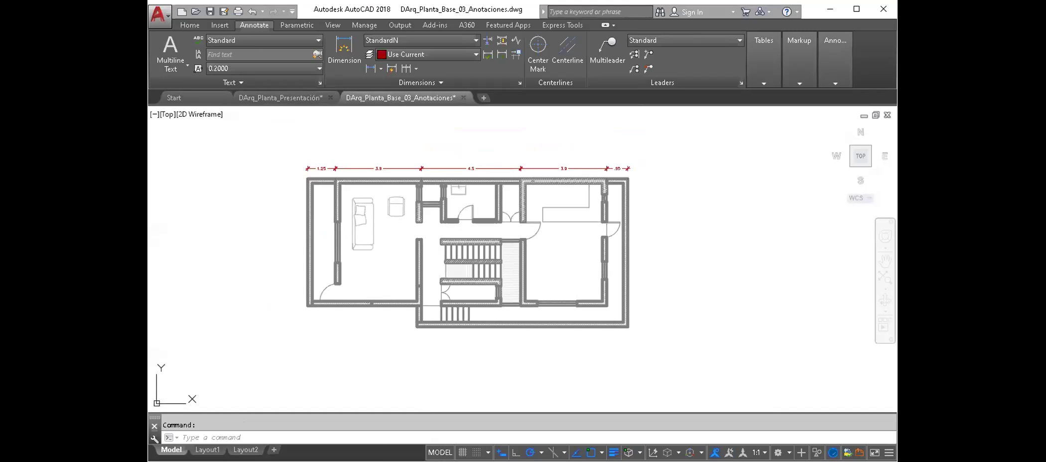
pyautogui.scroll(4, 428, 199)
# Delete the upper-left wall window and a second wall window from the Muros plan.
pyautogui.click(406, 225)
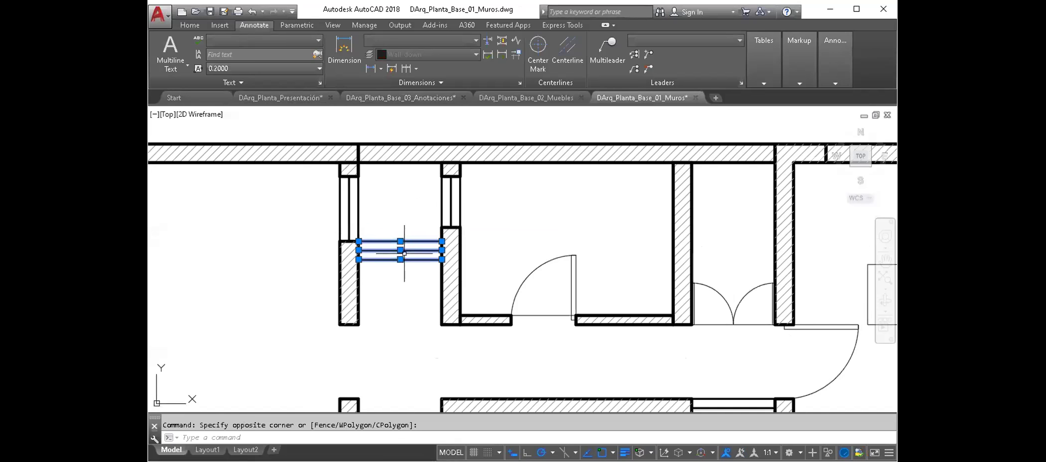
pyautogui.scroll(-2, 407, 234)
pyautogui.press('Delete')
pyautogui.click(384, 284)
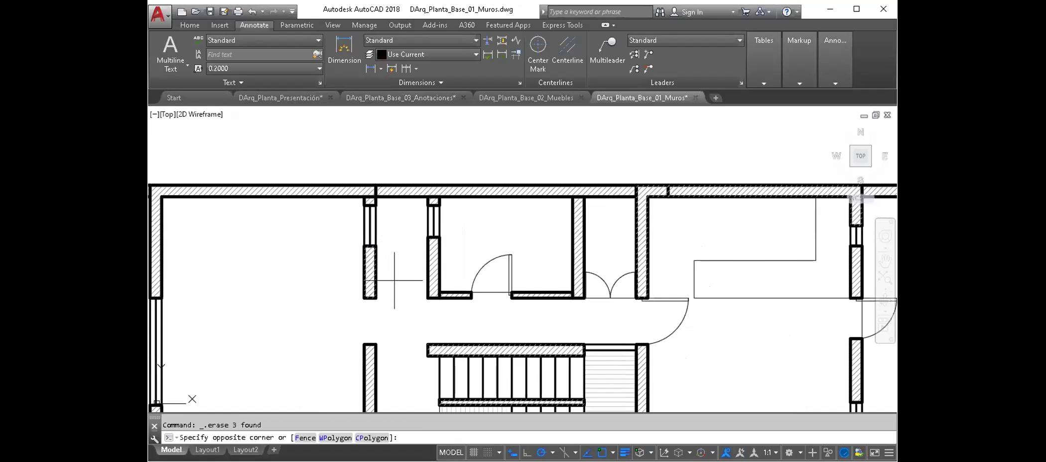
pyautogui.click(346, 202)
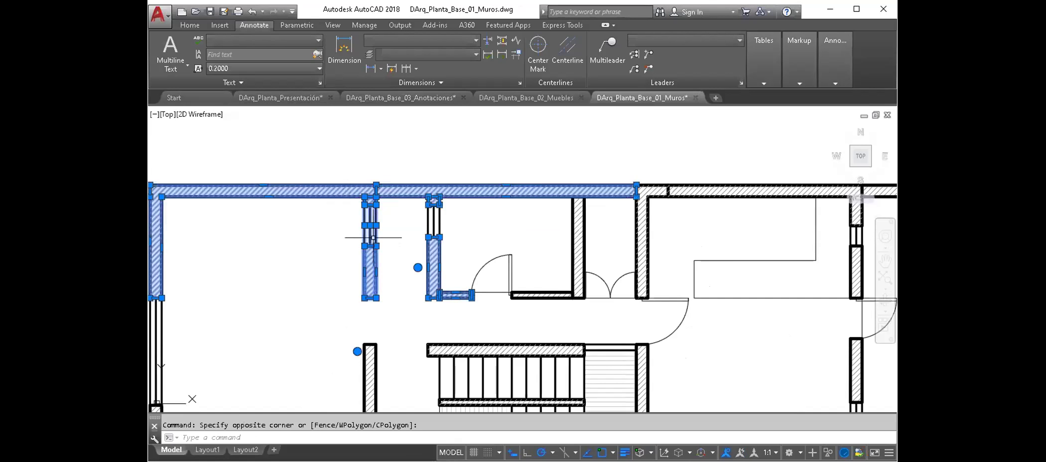
pyautogui.scroll(2, 371, 229)
pyautogui.press('Delete')
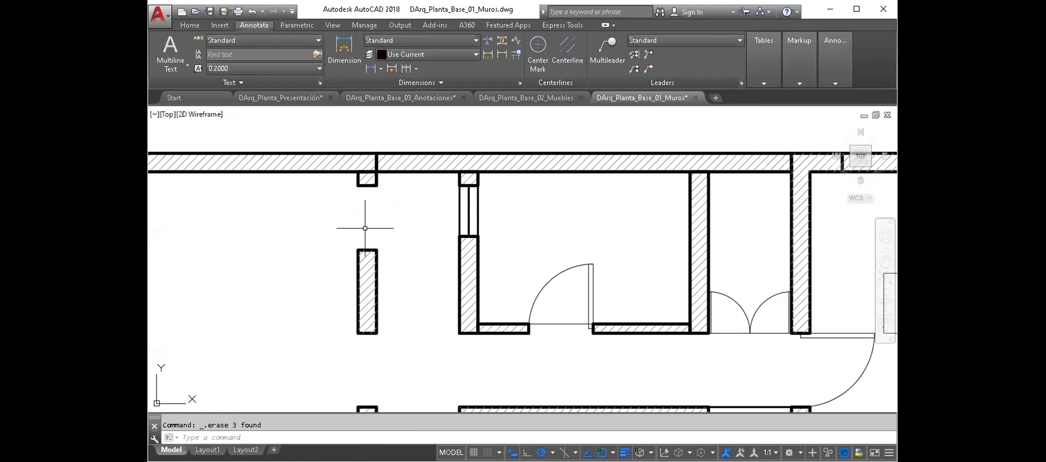
pyautogui.scroll(-1, 368, 227)
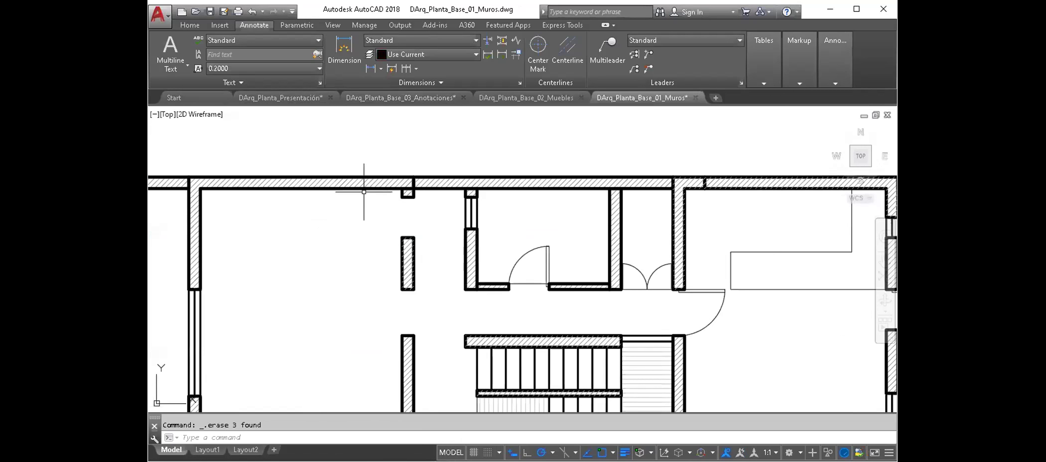
pyautogui.scroll(-2, 392, 151)
pyautogui.scroll(-1, 398, 134)
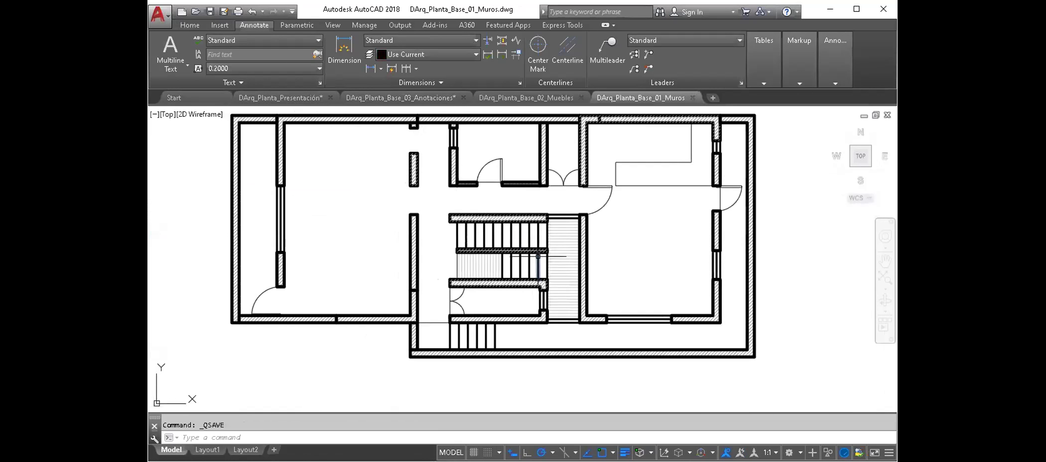
pyautogui.moveTo(541, 251); pyautogui.dragTo(512, 268, button='middle')
# Reload the updated walls reference in Muebles and Anotaciones, then go to the presentation drawing.
pyautogui.click(535, 98)
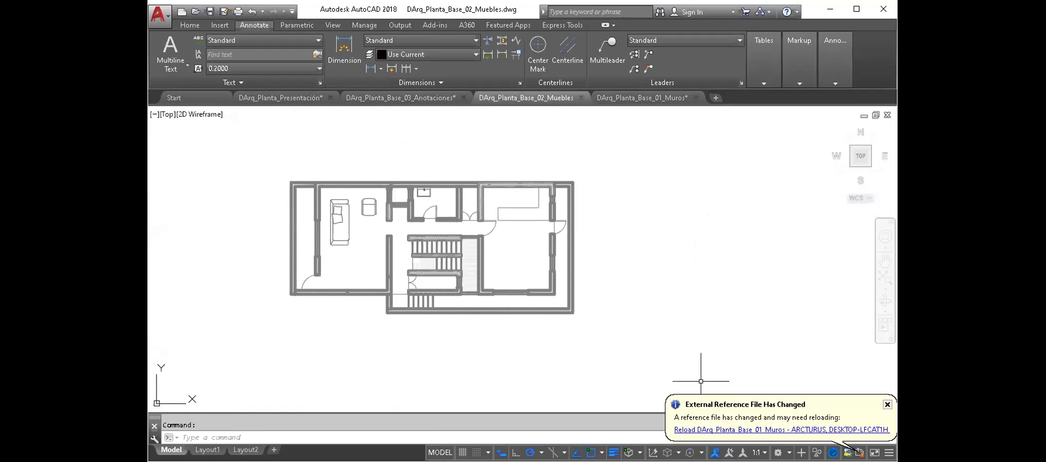
pyautogui.click(694, 429)
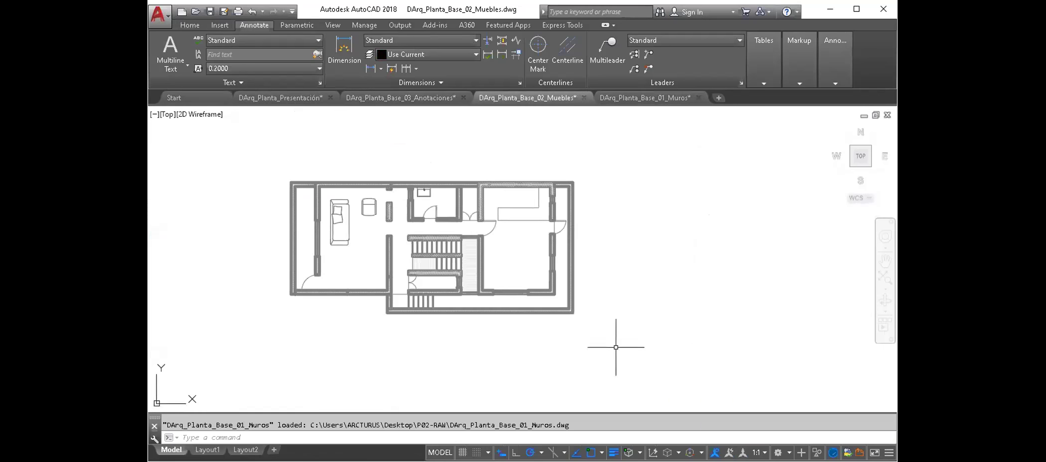
pyautogui.click(368, 99)
pyautogui.click(748, 428)
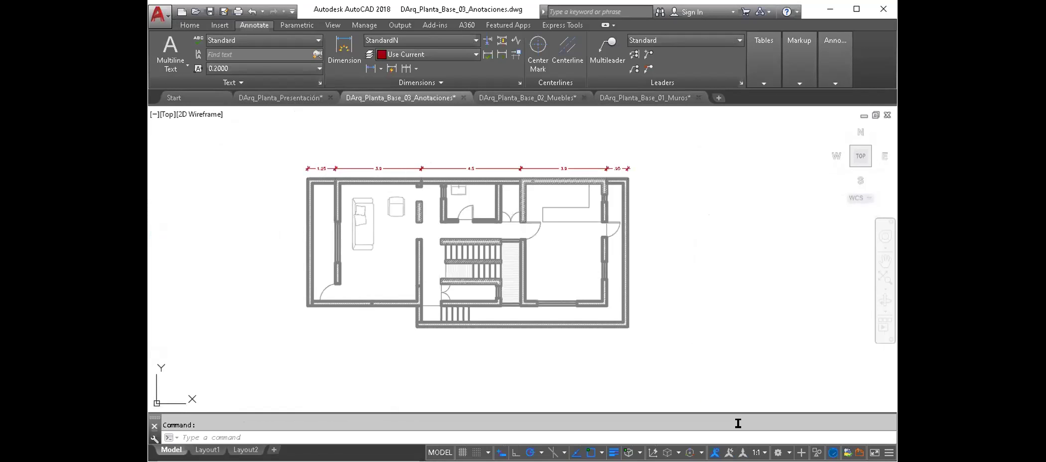
pyautogui.scroll(-4, 440, 302)
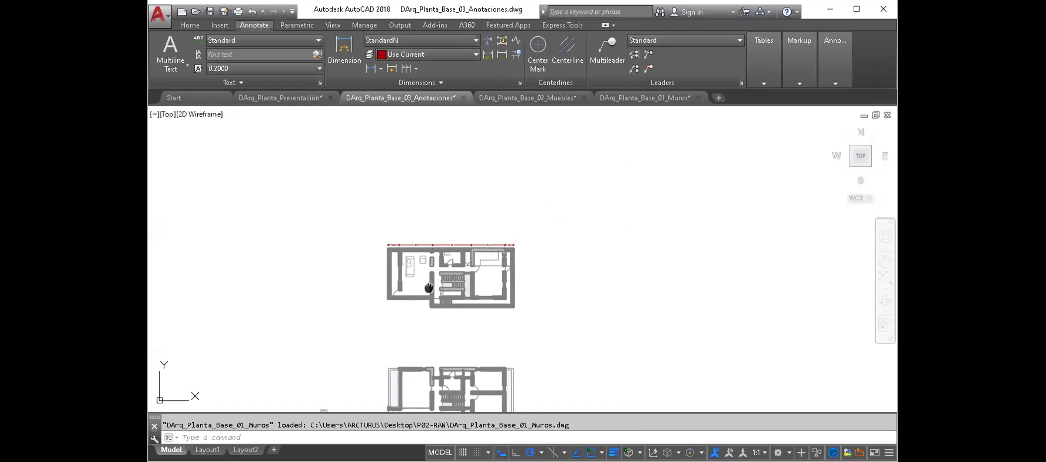
pyautogui.scroll(-4, 439, 279)
pyautogui.click(292, 98)
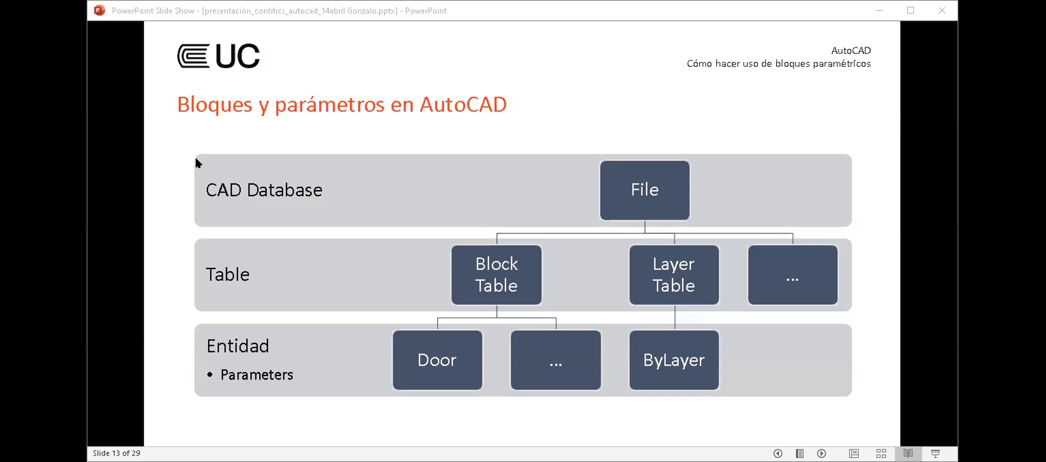
# Advance the slide show from slide 13 to slide 22, 'Referencias locales'.
pyautogui.click(364, 233)
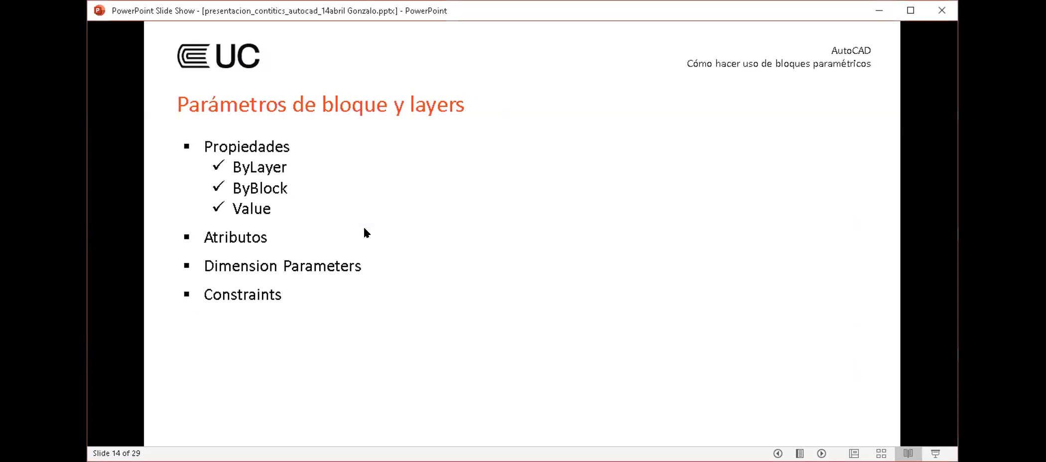
pyautogui.scroll(-1, 364, 233)
pyautogui.scroll(-1, 368, 237)
pyautogui.scroll(-1, 389, 271)
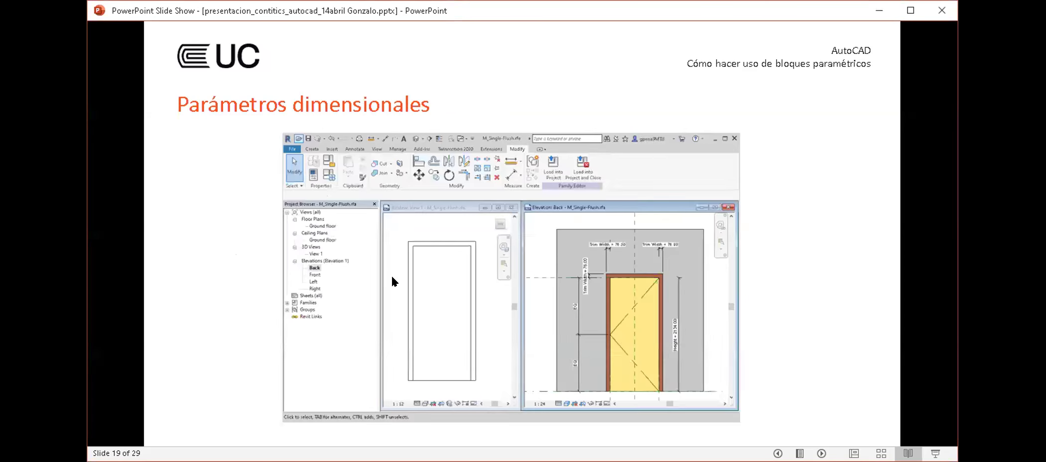
pyautogui.scroll(-4, 392, 282)
pyautogui.scroll(-1, 388, 277)
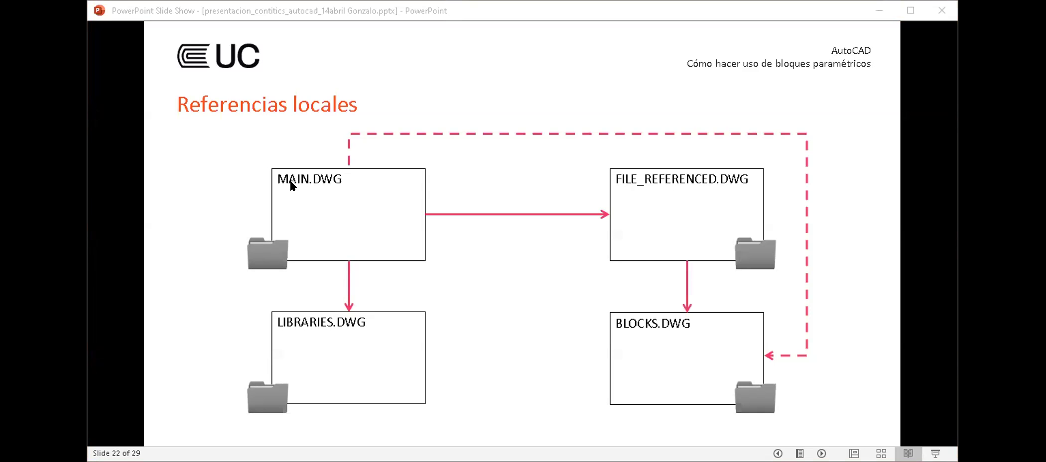
# Advance past slide 23 on VPN references to slide 24, 'Referencias usando Synch'.
pyautogui.click(320, 222)
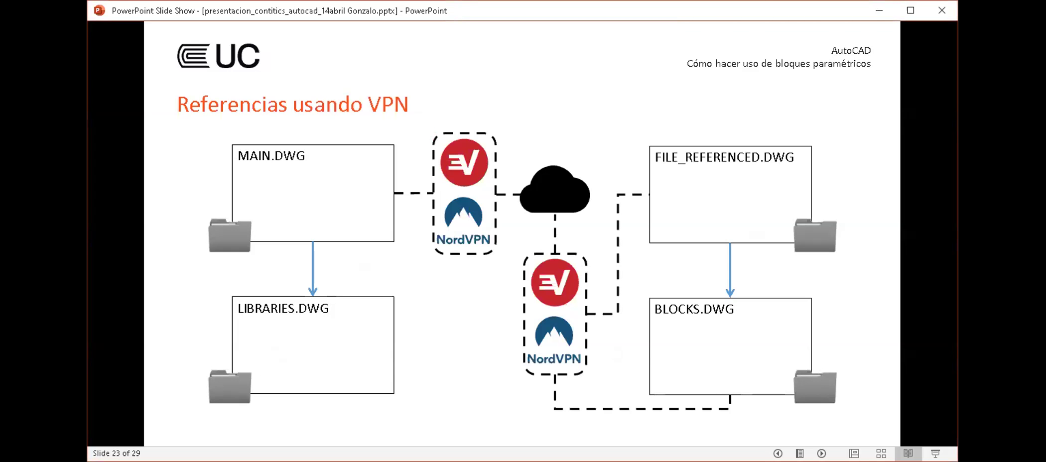
pyautogui.press('Right')
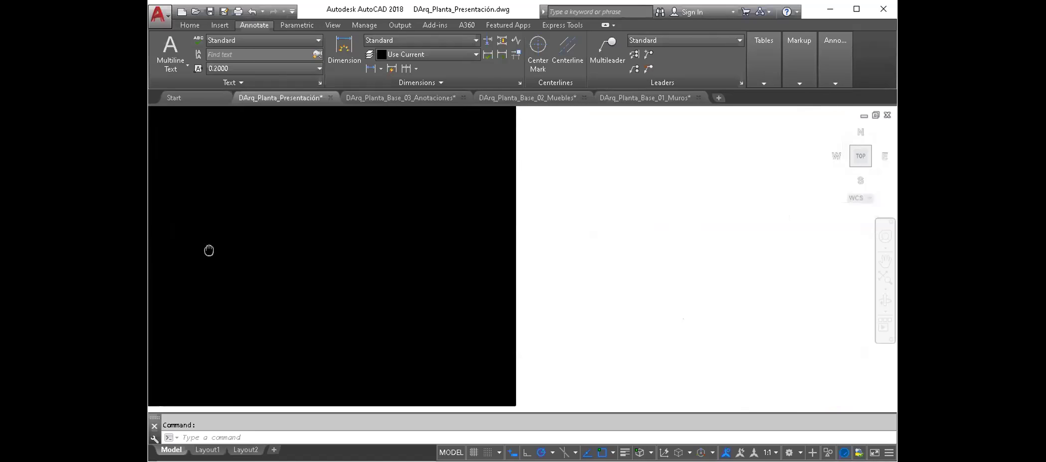
# Paste the first copied screenshots into the presentation drawing and zoom around them.
pyautogui.hotkey('ctrl', 'v')
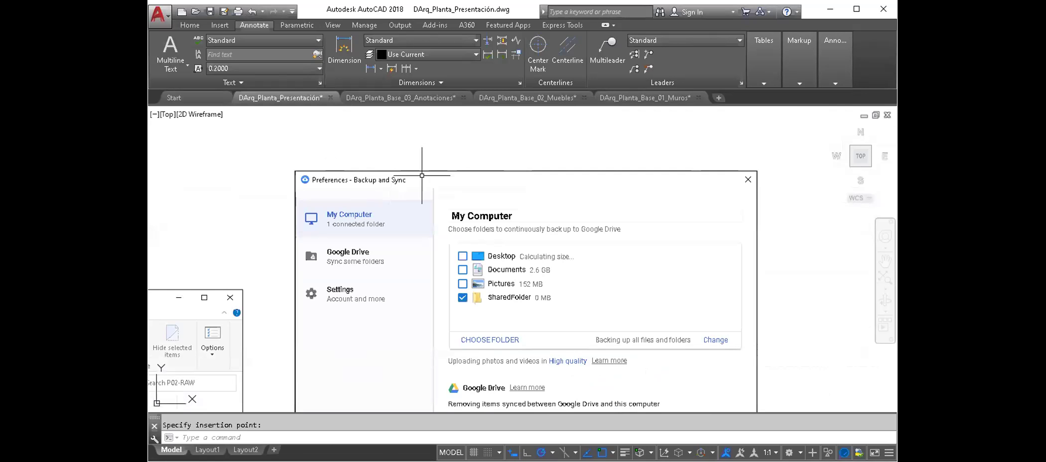
pyautogui.scroll(-4, 422, 176)
pyautogui.scroll(2, 422, 175)
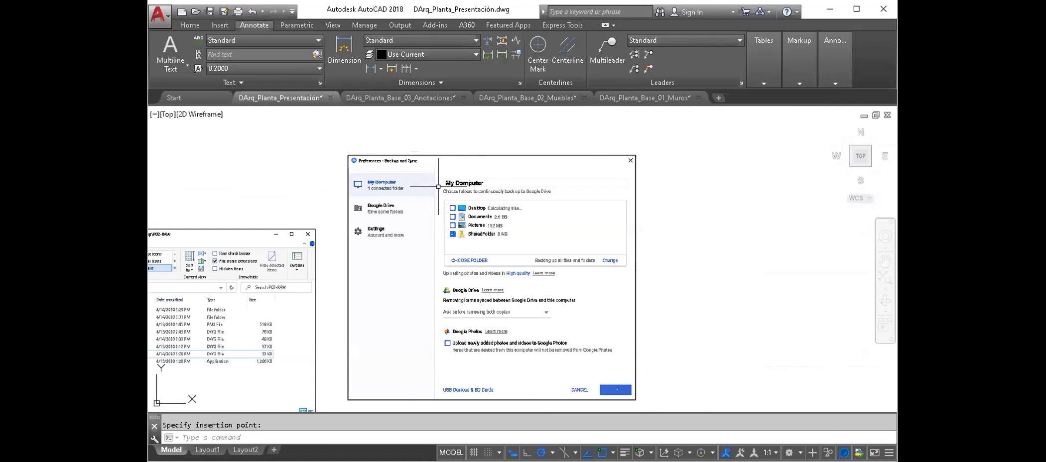
pyautogui.scroll(2, 452, 192)
pyautogui.scroll(-2, 443, 223)
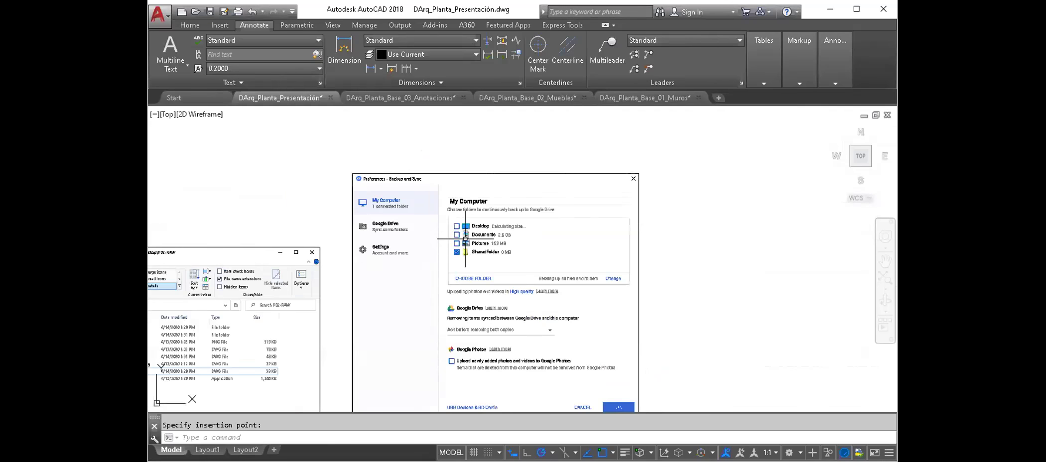
pyautogui.scroll(2, 473, 269)
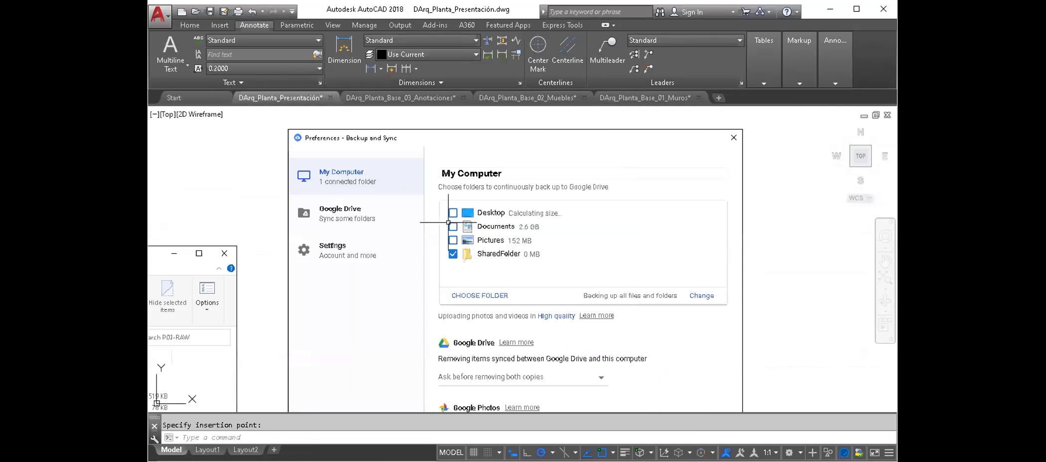
pyautogui.scroll(1, 478, 299)
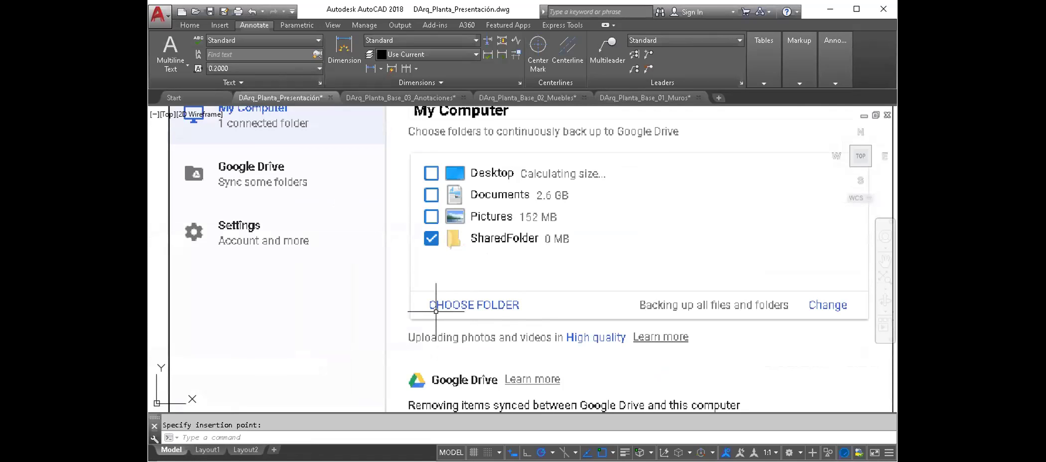
pyautogui.scroll(-2, 435, 304)
pyautogui.scroll(-2, 513, 299)
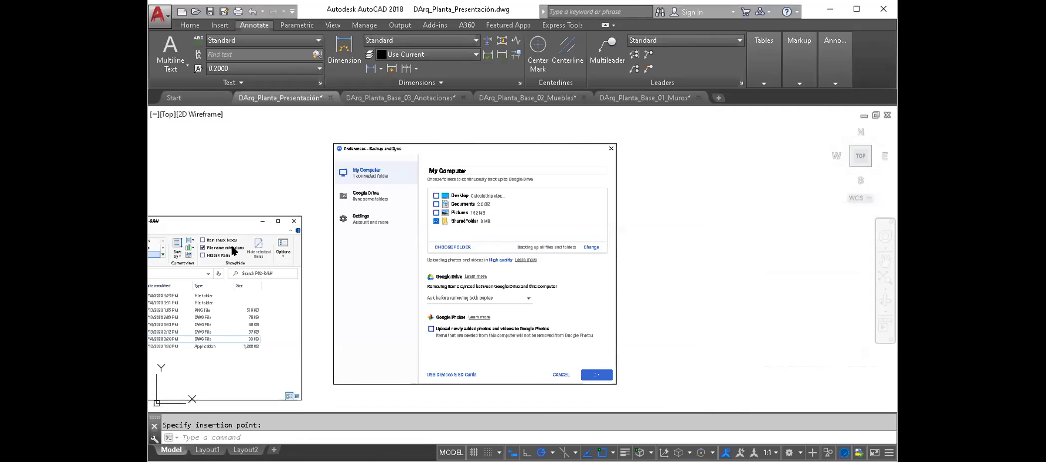
pyautogui.scroll(2, 445, 235)
pyautogui.scroll(2, 349, 240)
pyautogui.scroll(2, 280, 271)
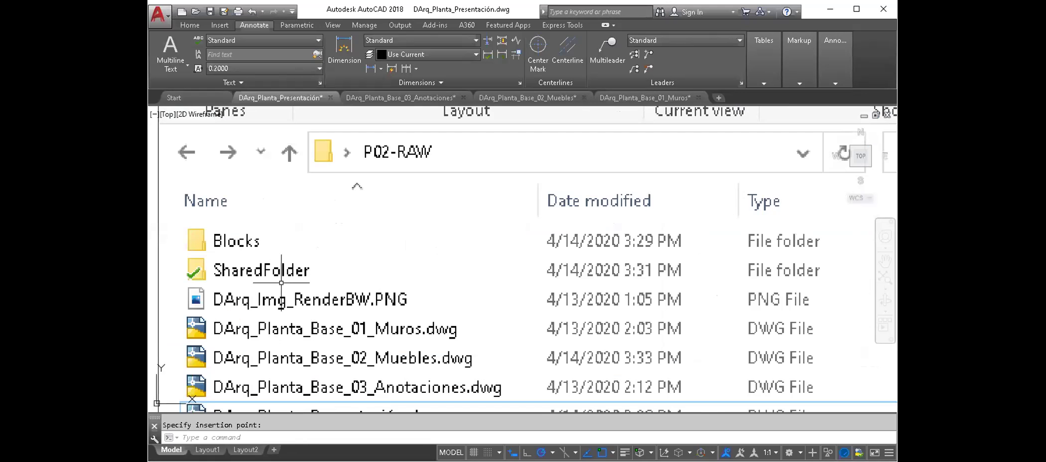
pyautogui.scroll(2, 196, 266)
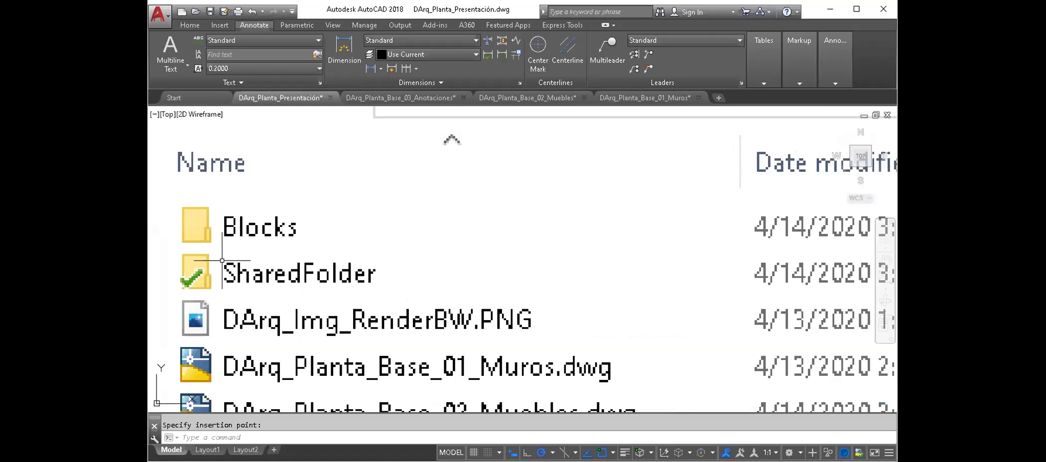
pyautogui.scroll(-4, 163, 285)
# Pan across the pasted screenshots to frame the whole Explorer folder listing.
pyautogui.moveTo(163, 285)
pyautogui.mouseDown(button='middle')
pyautogui.moveTo(588, 257)
pyautogui.moveTo(455, 308)
pyautogui.mouseUp(button='middle')
pyautogui.scroll(5, 545, 275)
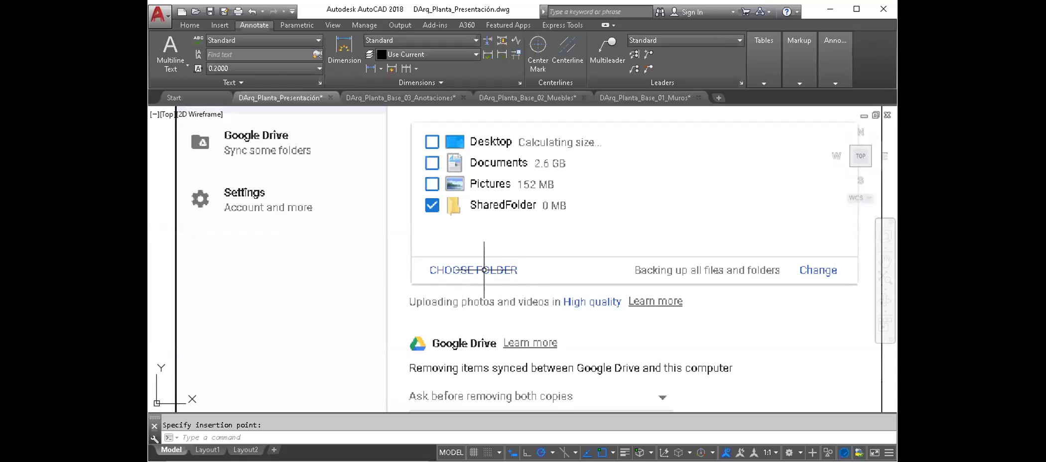
pyautogui.scroll(-2, 469, 223)
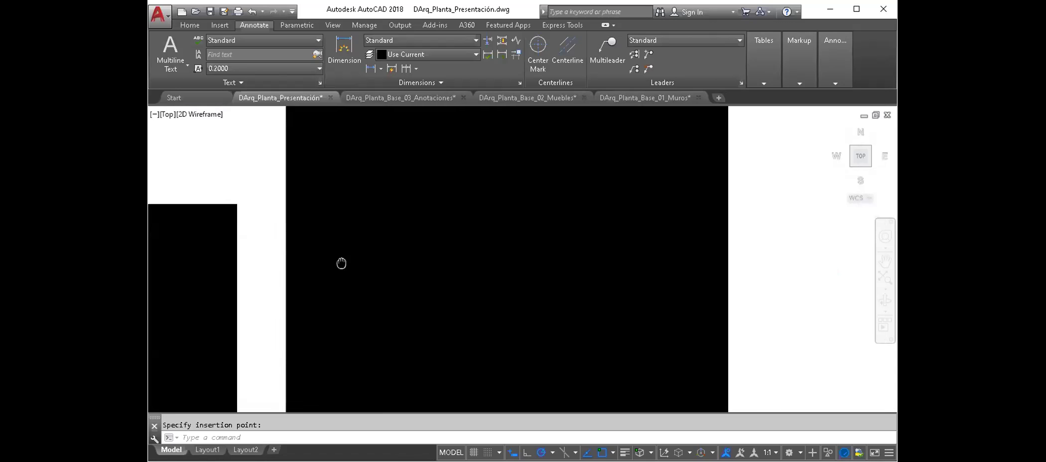
pyautogui.moveTo(343, 261); pyautogui.dragTo(621, 217, button='middle')
pyautogui.moveTo(215, 289); pyautogui.dragTo(331, 282, button='middle')
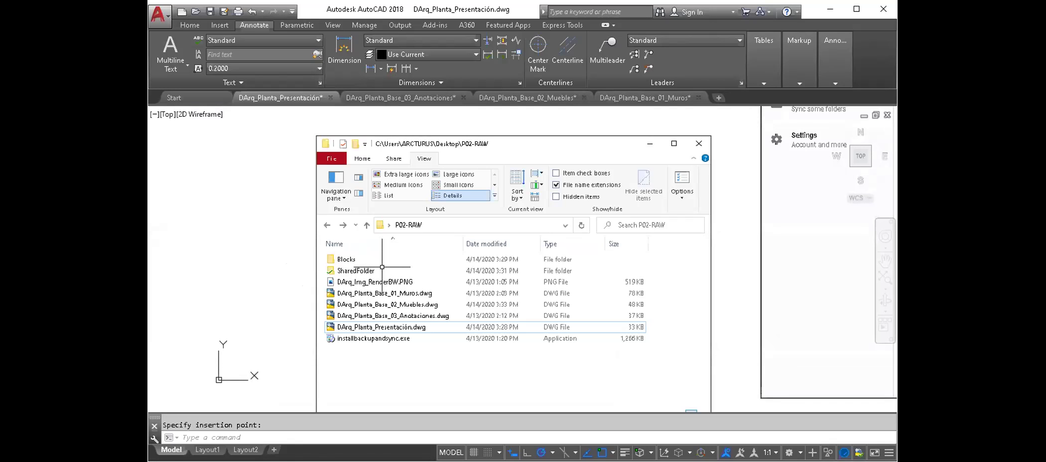
pyautogui.scroll(-2, 383, 267)
pyautogui.moveTo(362, 264); pyautogui.dragTo(210, 283, button='middle')
pyautogui.moveTo(523, 282); pyautogui.dragTo(524, 282, button='middle')
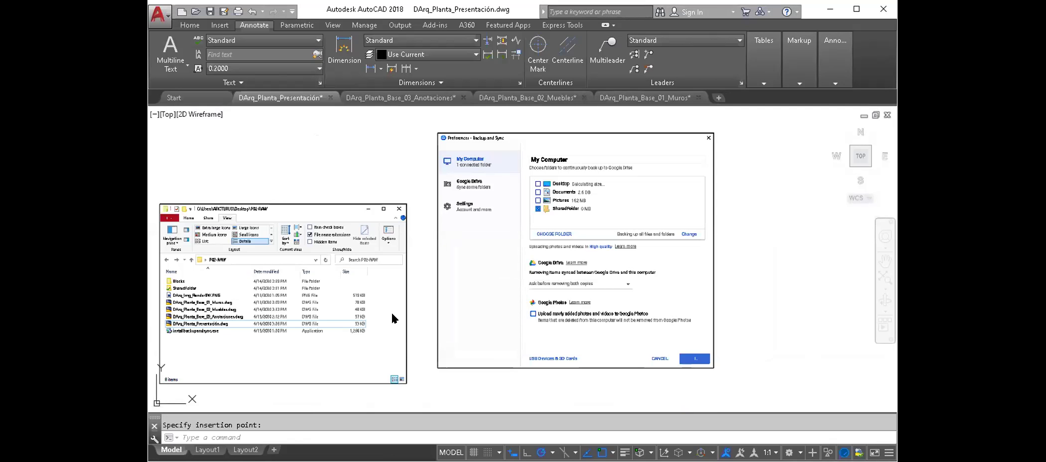
# Paste another copied screenshot and set its insertion point in the drawing.
pyautogui.hotkey('ctrl', 'v')
pyautogui.scroll(-2, 498, 229)
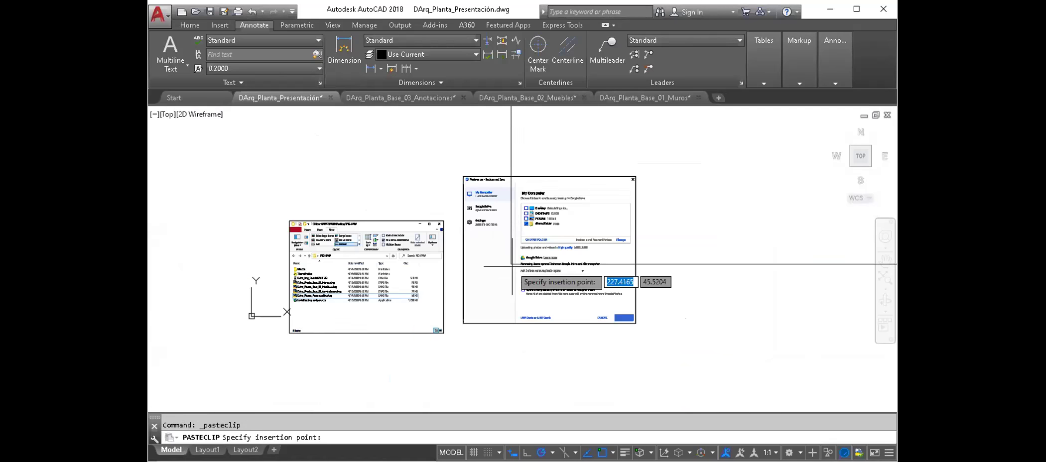
pyautogui.click(465, 362)
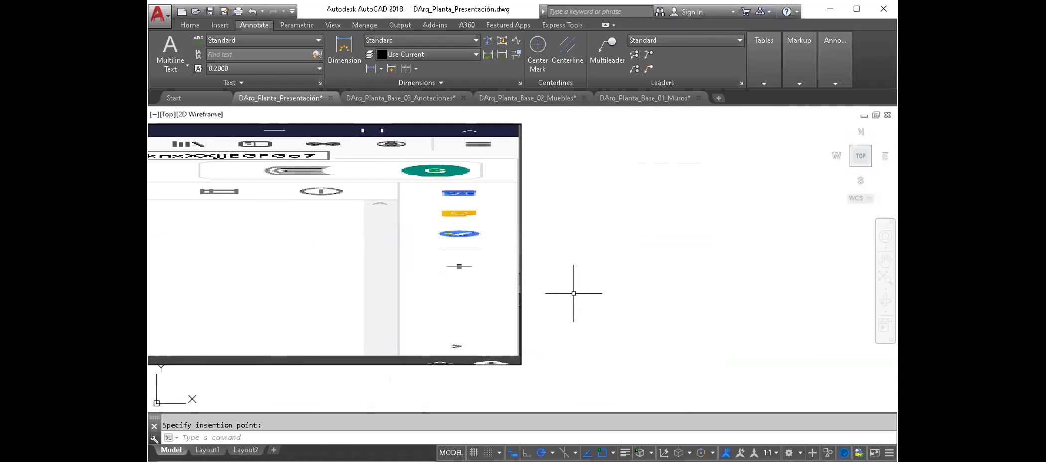
pyautogui.scroll(-2, 519, 259)
pyautogui.click(520, 230)
pyautogui.scroll(-2, 520, 230)
# Paste the Google Drive screenshot beside the other screenshots.
pyautogui.hotkey('ctrl', 'v')
pyautogui.scroll(-1, 537, 257)
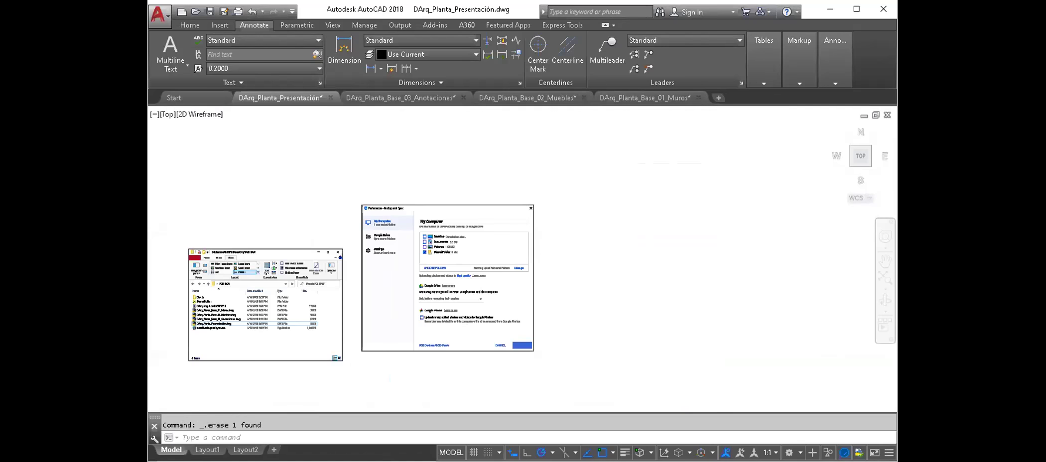
pyautogui.scroll(5, 547, 257)
pyautogui.click(557, 270)
# Pan and zoom over the pasted screenshots to review the Backup and Sync image.
pyautogui.scroll(-3, 567, 296)
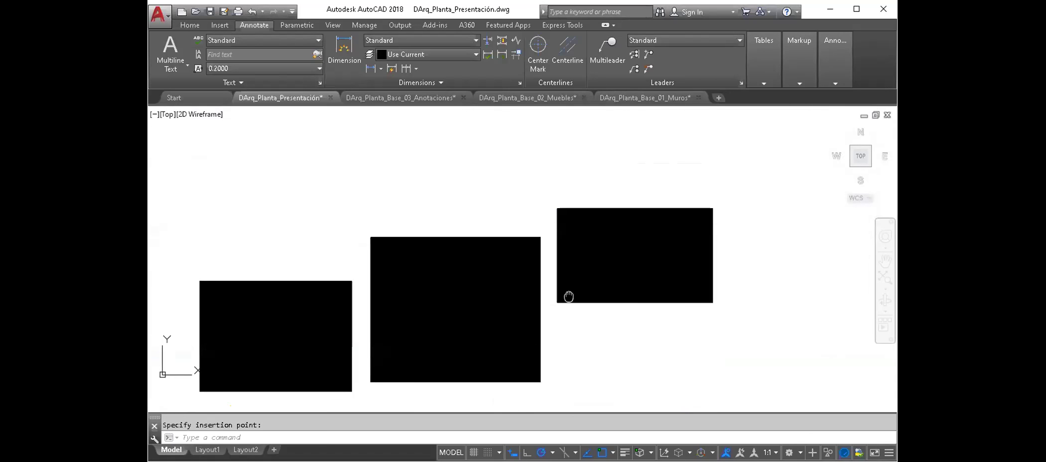
pyautogui.scroll(4, 569, 259)
pyautogui.moveTo(595, 238); pyautogui.dragTo(515, 272, button='middle')
pyautogui.scroll(2, 572, 256)
pyautogui.scroll(-2, 572, 257)
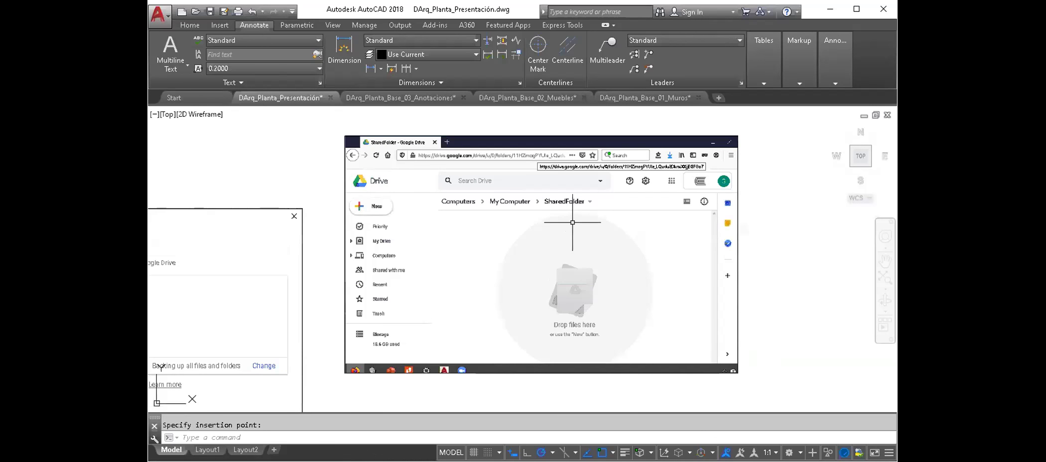
pyautogui.scroll(2, 516, 216)
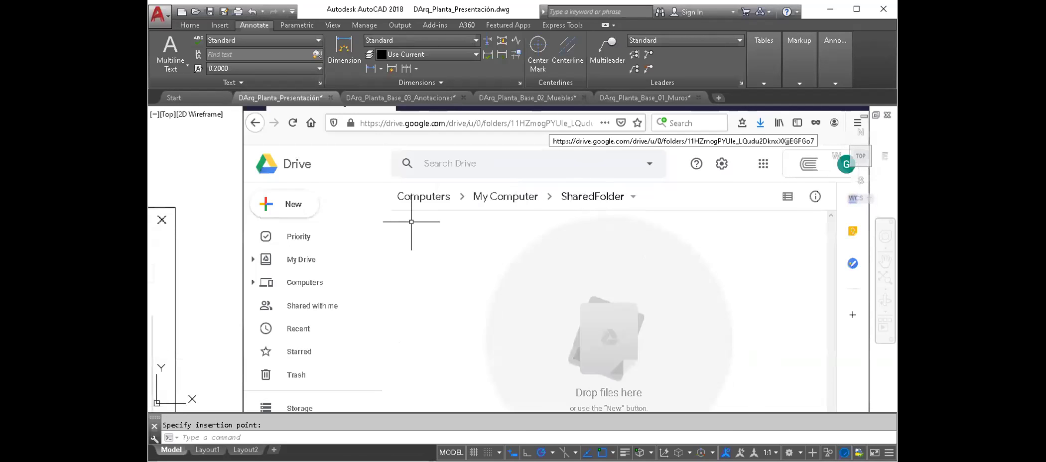
pyautogui.scroll(-2, 461, 269)
pyautogui.moveTo(461, 268)
pyautogui.mouseDown(button='middle')
pyautogui.moveTo(621, 205)
pyautogui.moveTo(504, 243)
pyautogui.moveTo(483, 222)
pyautogui.mouseUp(button='middle')
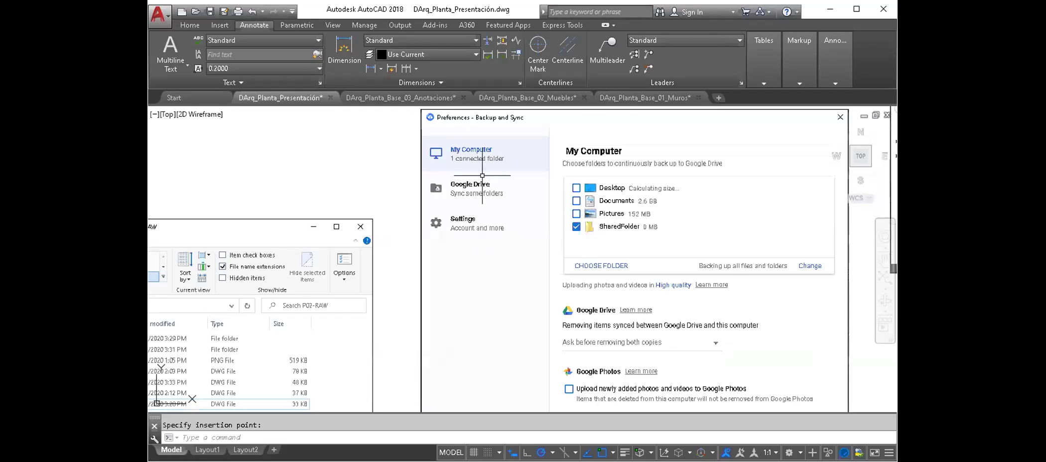
pyautogui.moveTo(342, 257)
pyautogui.mouseDown(button='middle')
pyautogui.moveTo(507, 200)
pyautogui.moveTo(397, 253)
pyautogui.mouseUp(button='middle')
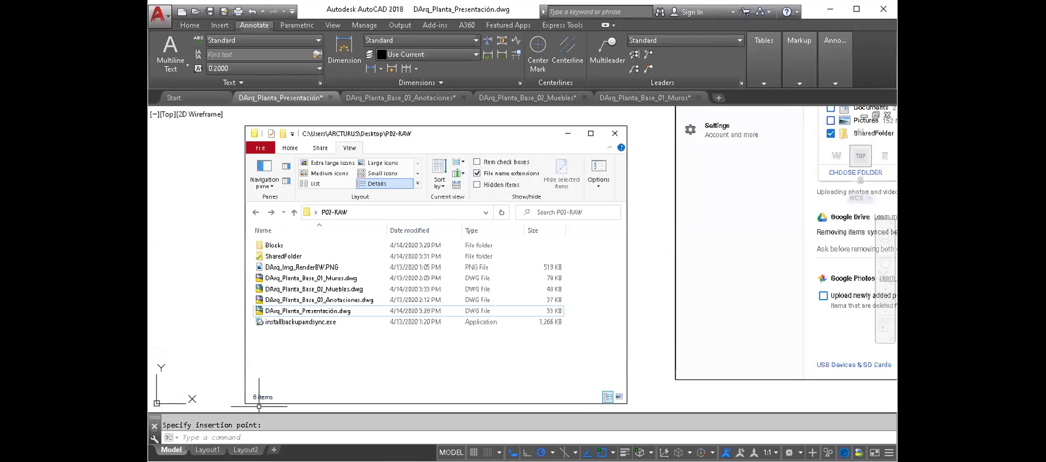
pyautogui.moveTo(299, 258); pyautogui.dragTo(303, 255, button='middle')
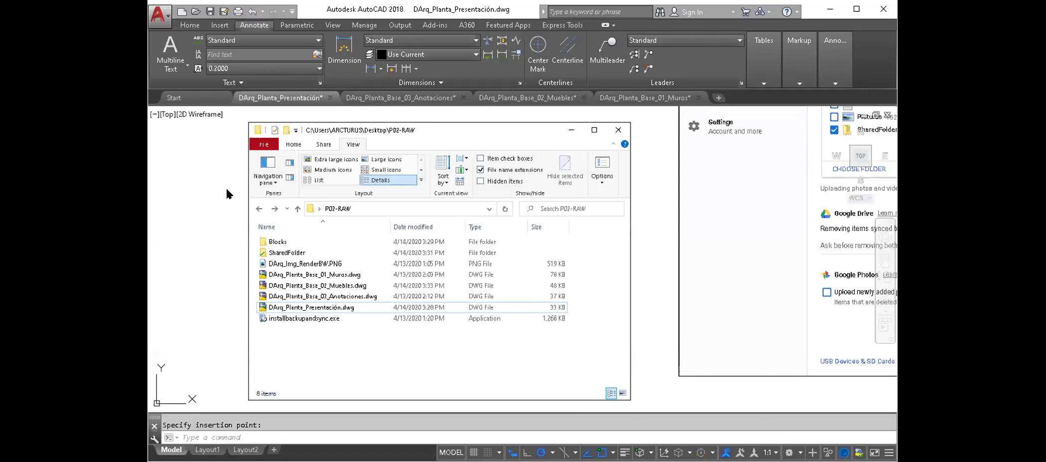
# Check the DArq_Planta_Base_03_Anotaciones drawing, return to Presentación and start pasting another screenshot.
pyautogui.click(429, 98)
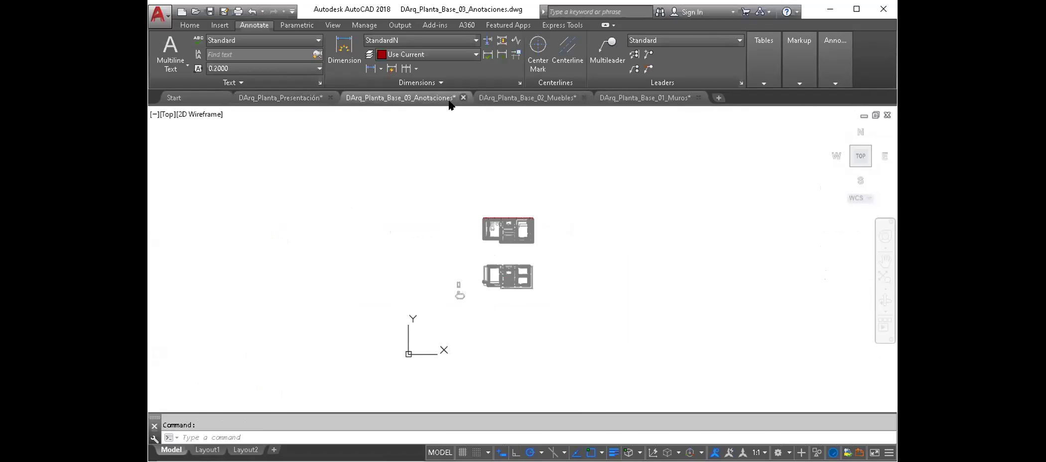
pyautogui.click(314, 99)
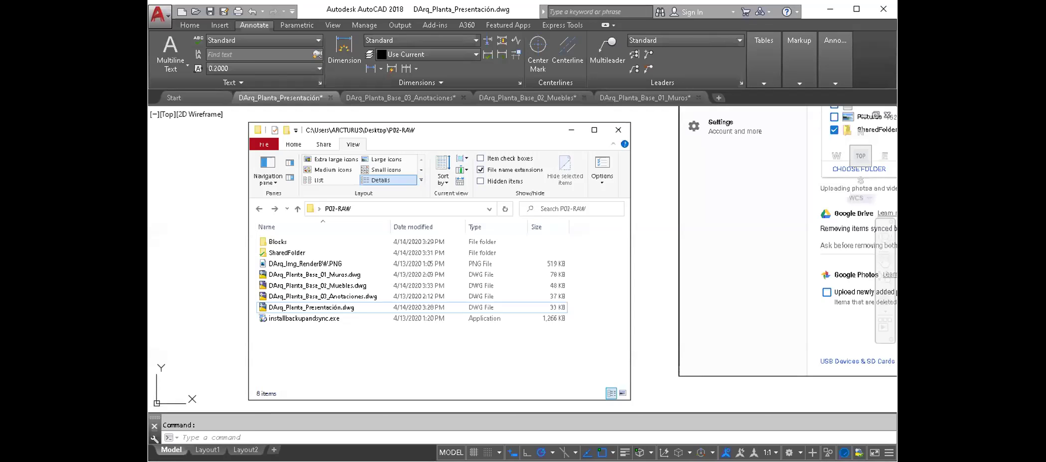
pyautogui.hotkey('ctrl', 'v')
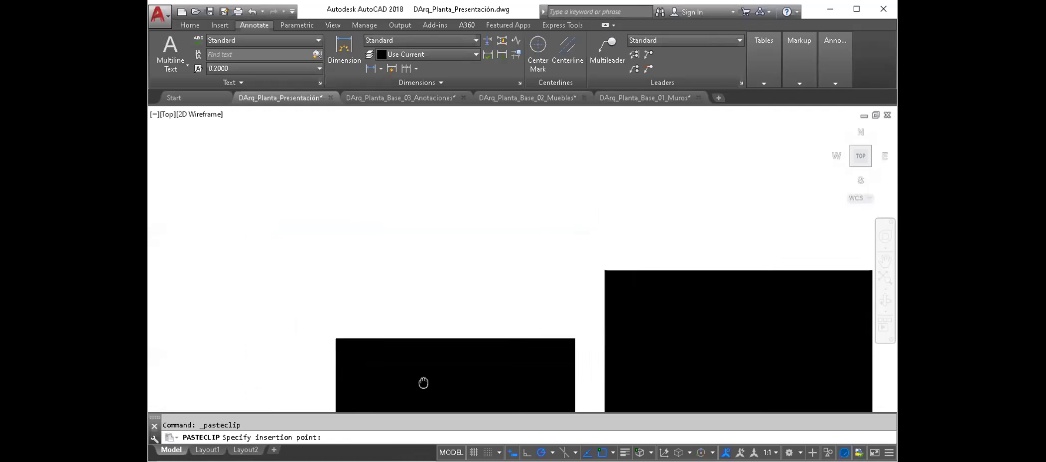
# Place the SharedFolder screenshot and select its corner grip for resizing.
pyautogui.click(679, 306)
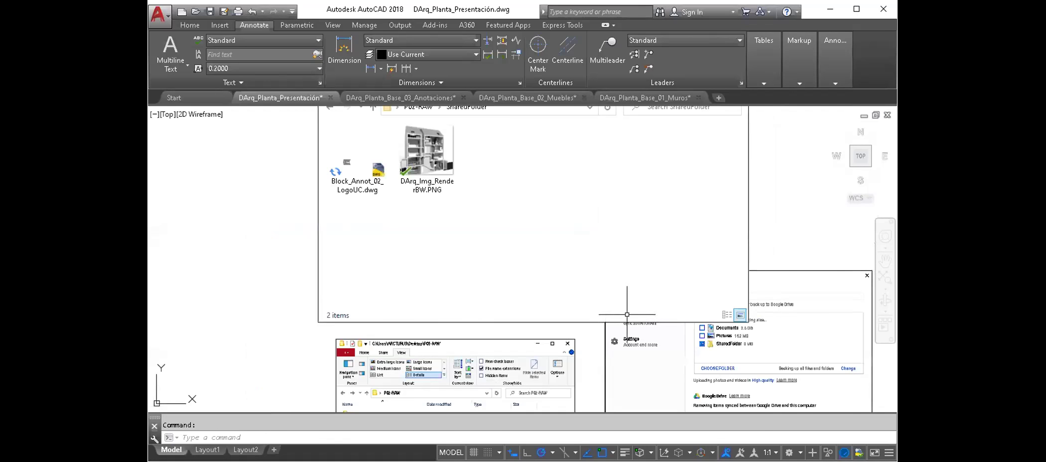
pyautogui.click(738, 311)
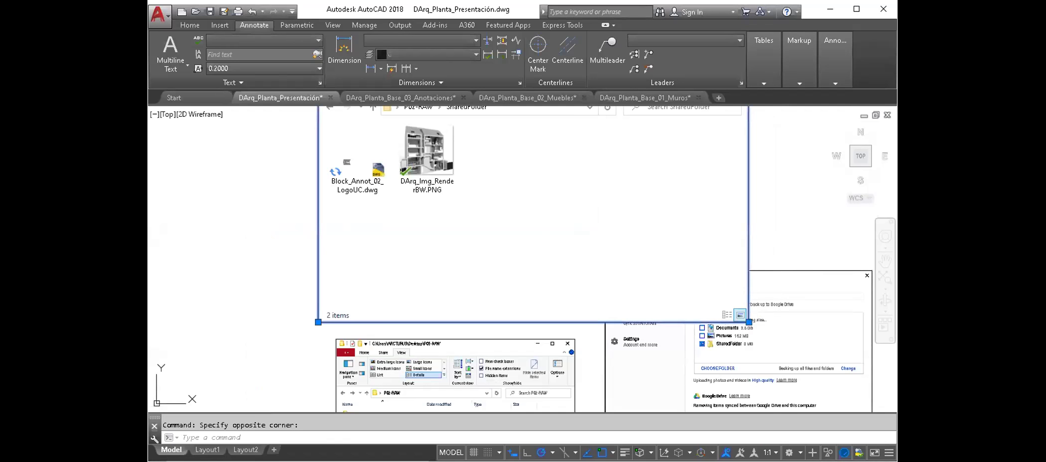
pyautogui.click(748, 322)
pyautogui.scroll(2, 474, 258)
pyautogui.scroll(-5, 474, 259)
pyautogui.moveTo(473, 258); pyautogui.dragTo(458, 197, button='middle')
# Zoom and pan to review the Explorer file-list screenshot and the other images.
pyautogui.scroll(6, 456, 166)
pyautogui.scroll(-5, 456, 167)
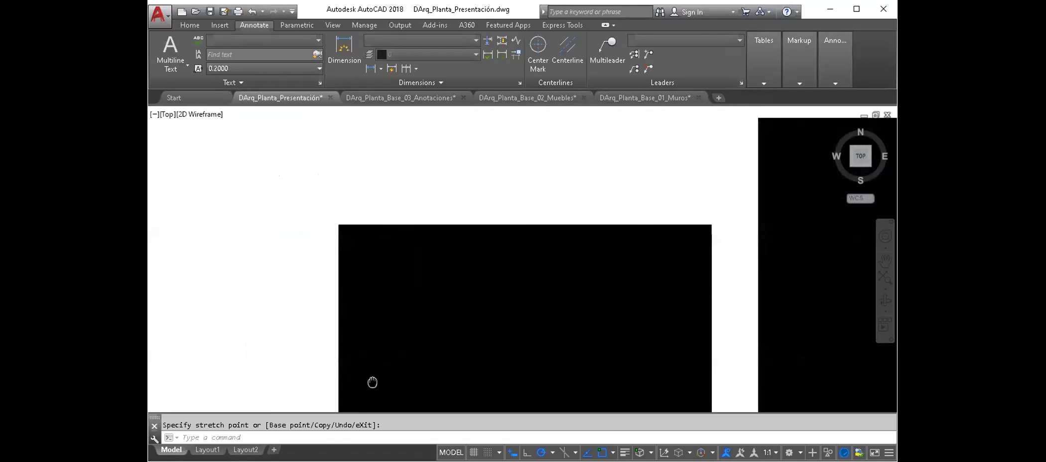
pyautogui.scroll(5, 486, 168)
pyautogui.moveTo(450, 172); pyautogui.dragTo(468, 212, button='middle')
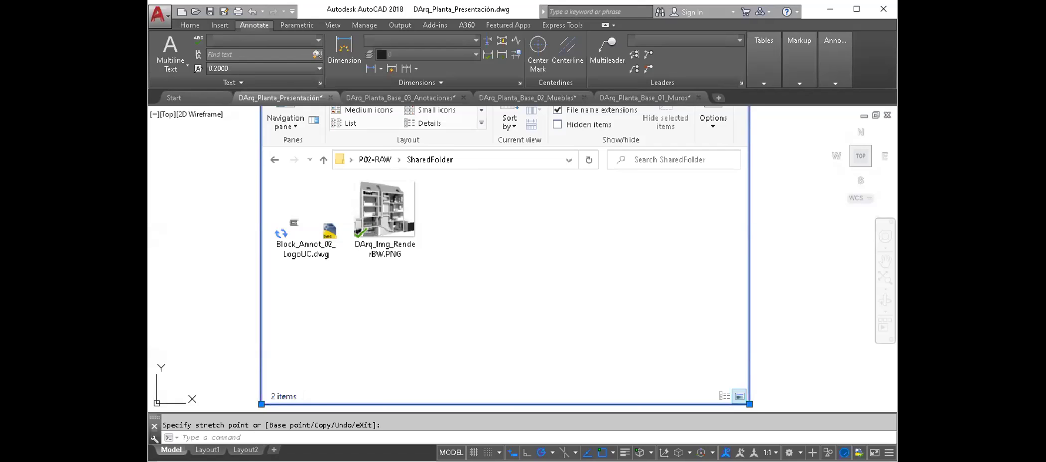
pyautogui.scroll(-5, 463, 154)
pyautogui.moveTo(727, 294); pyautogui.dragTo(374, 149, button='middle')
pyautogui.scroll(3, 358, 162)
pyautogui.scroll(2, 389, 114)
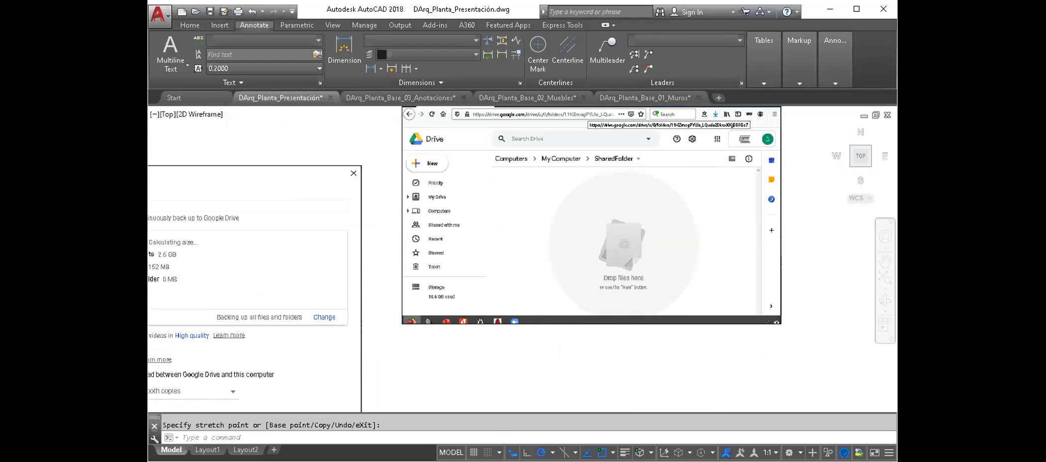
# Paste the Google Drive screenshot into the presentation drawing.
pyautogui.hotkey('ctrl', 'v')
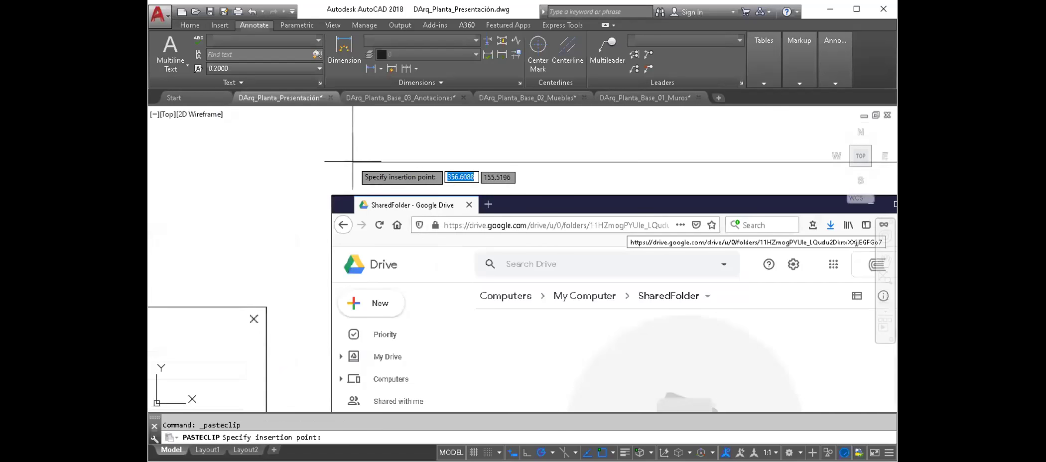
pyautogui.click(353, 252)
pyautogui.scroll(3, 472, 339)
pyautogui.scroll(2, 498, 309)
pyautogui.scroll(-2, 556, 281)
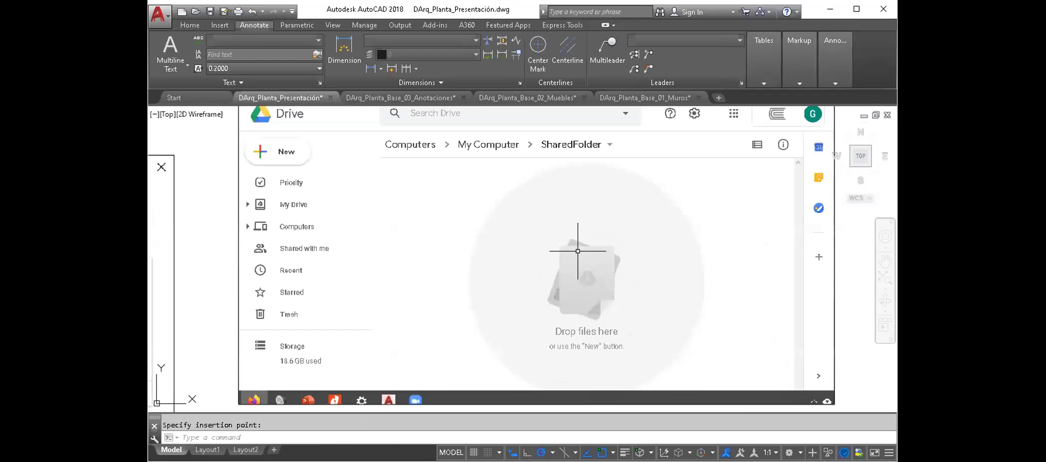
pyautogui.scroll(-3, 554, 250)
pyautogui.scroll(3, 453, 203)
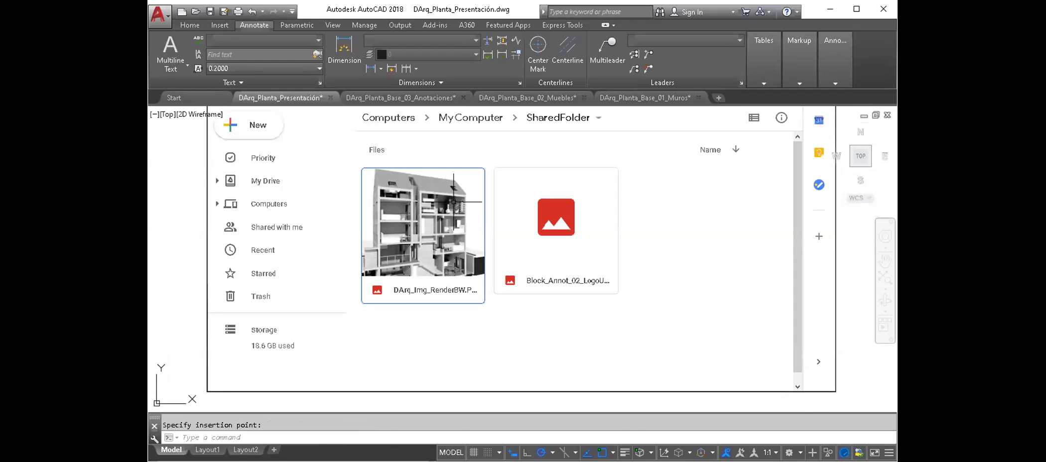
pyautogui.scroll(-3, 456, 200)
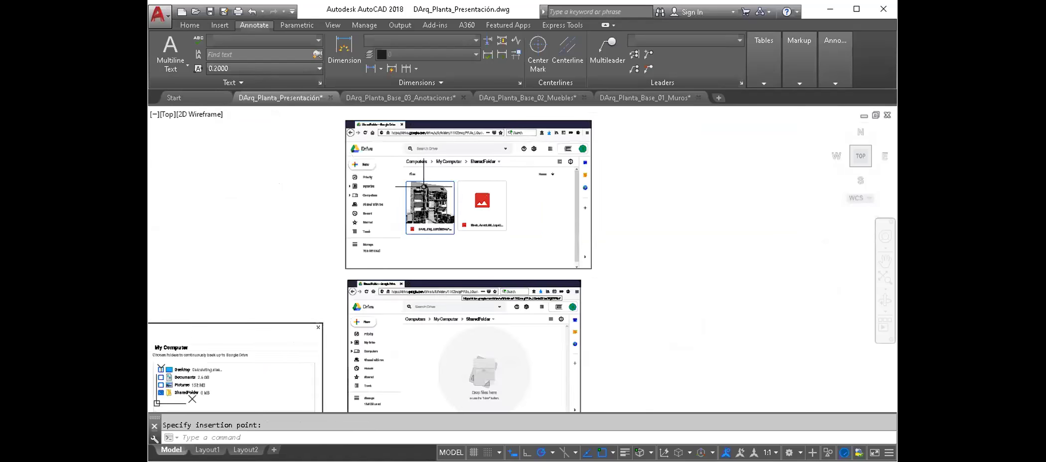
pyautogui.scroll(3, 349, 209)
# Pan and zoom to review the pasted Explorer screenshot and the lower images.
pyautogui.moveTo(272, 211); pyautogui.dragTo(443, 221, button='middle')
pyautogui.scroll(2, 443, 221)
pyautogui.scroll(3, 441, 264)
pyautogui.scroll(-4, 432, 257)
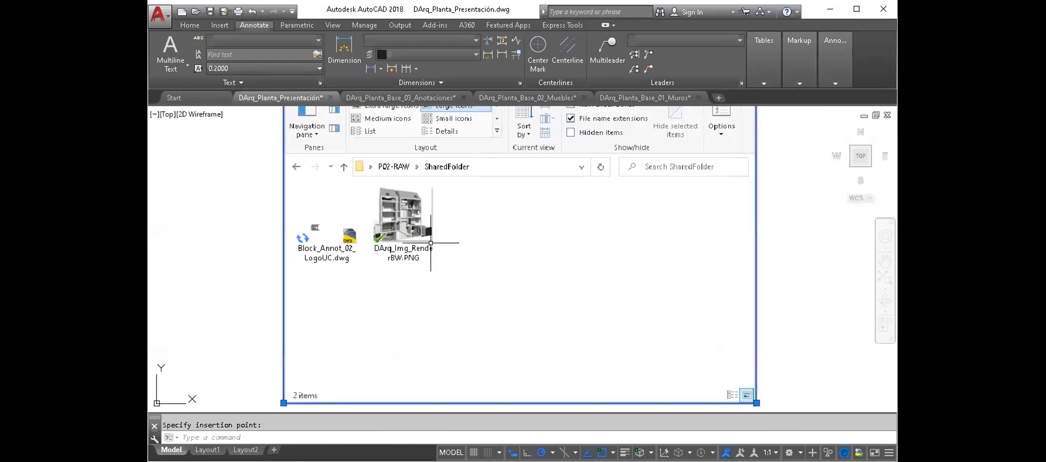
pyautogui.scroll(-2, 431, 243)
pyautogui.moveTo(418, 250); pyautogui.dragTo(414, 195, button='middle')
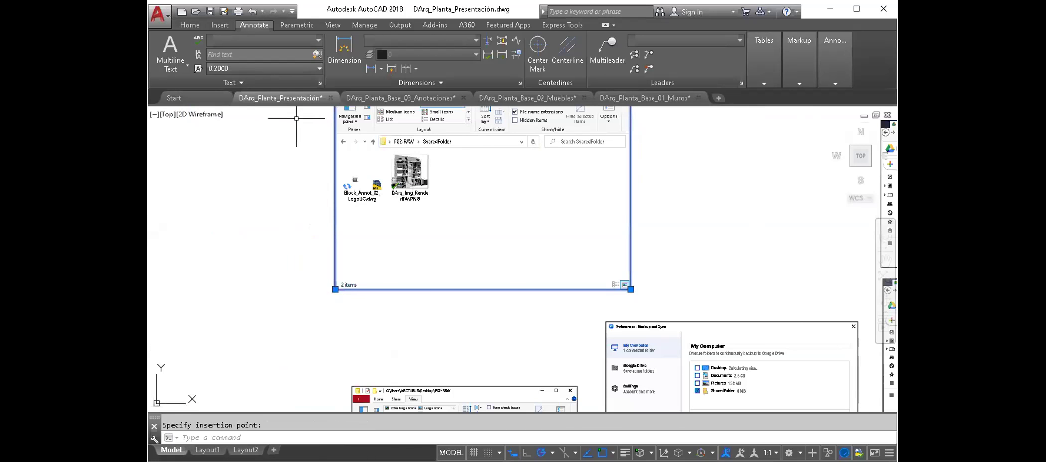
# Switch to the Anotaciones drawing and open External References with XR.
pyautogui.click(387, 99)
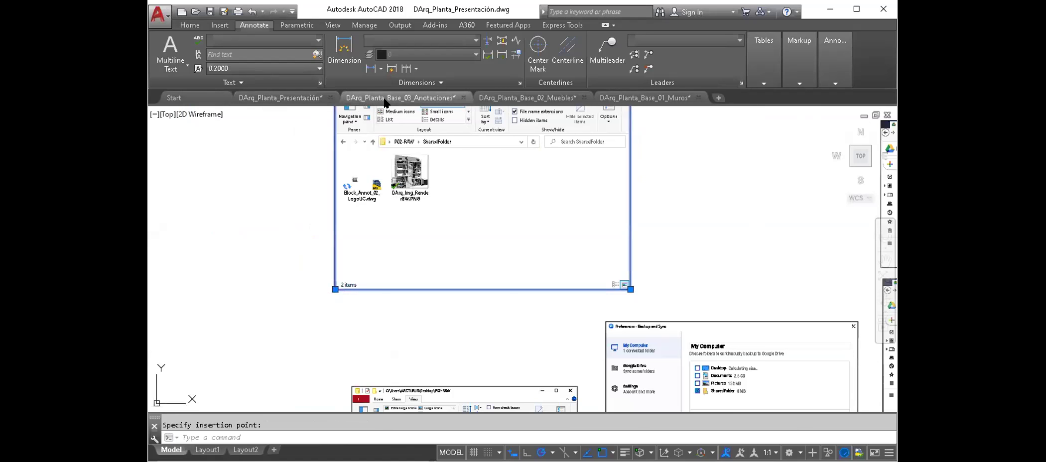
pyautogui.scroll(3, 493, 235)
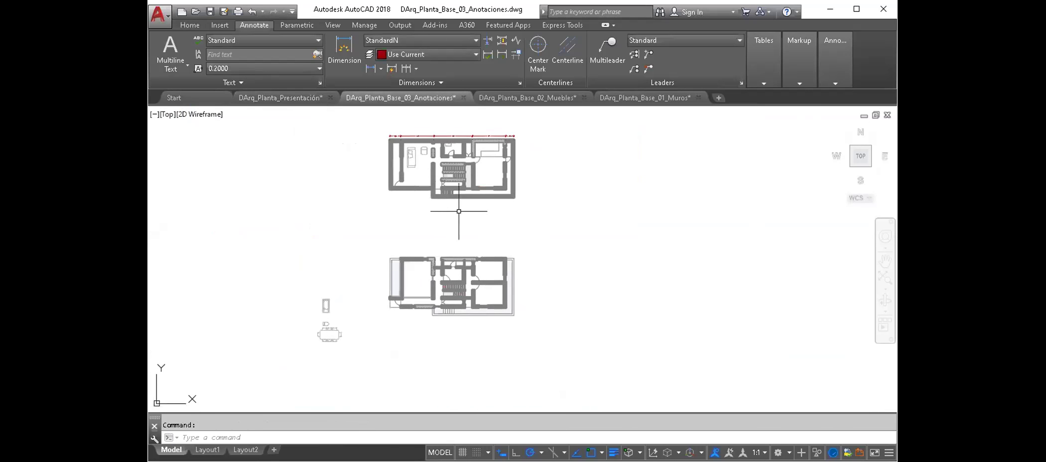
pyautogui.write('xref')
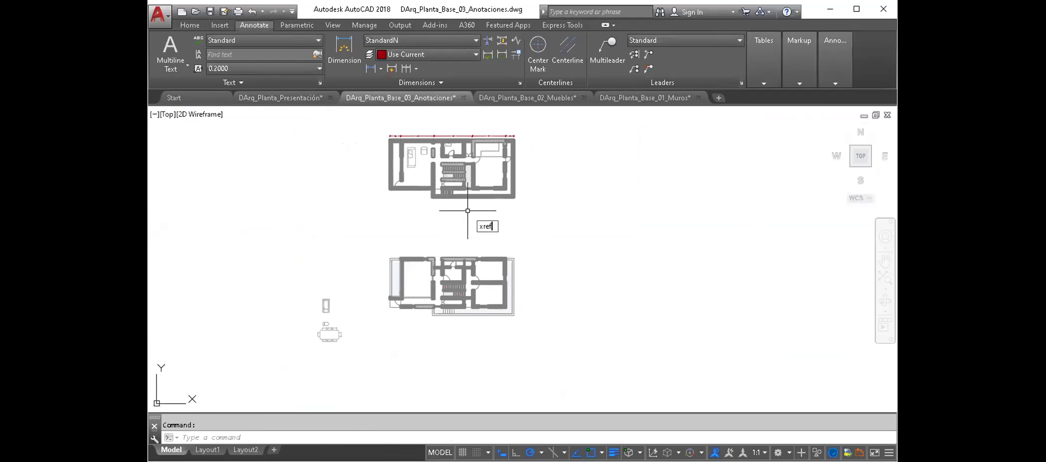
pyautogui.press('Return')
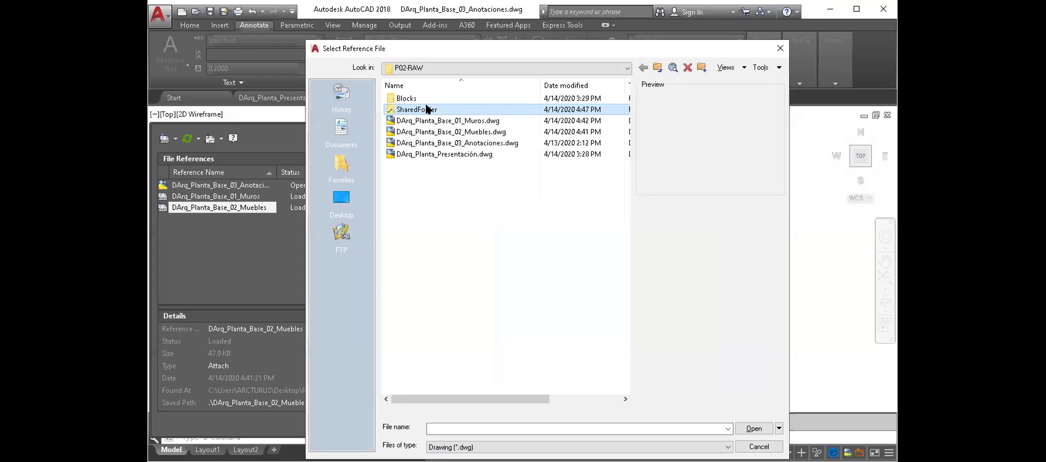
# Attach Block_Annot_02_LogoUC.dwg from SharedFolder as an xref and close the palette.
pyautogui.doubleClick(426, 107)
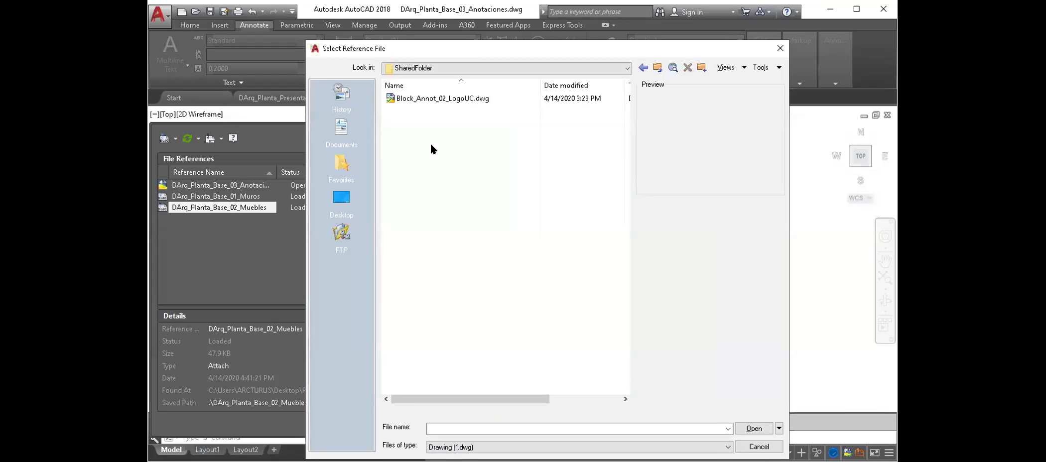
pyautogui.click(431, 99)
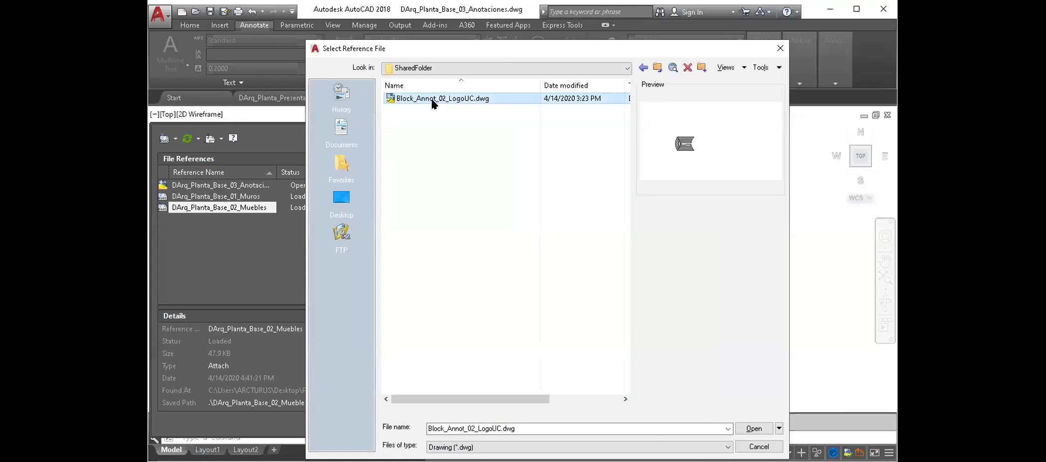
pyautogui.doubleClick(432, 99)
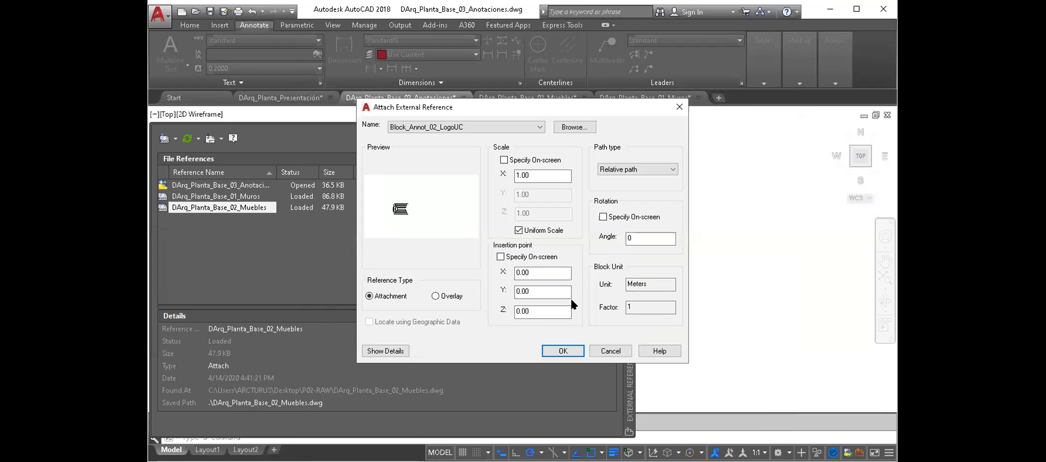
pyautogui.click(563, 351)
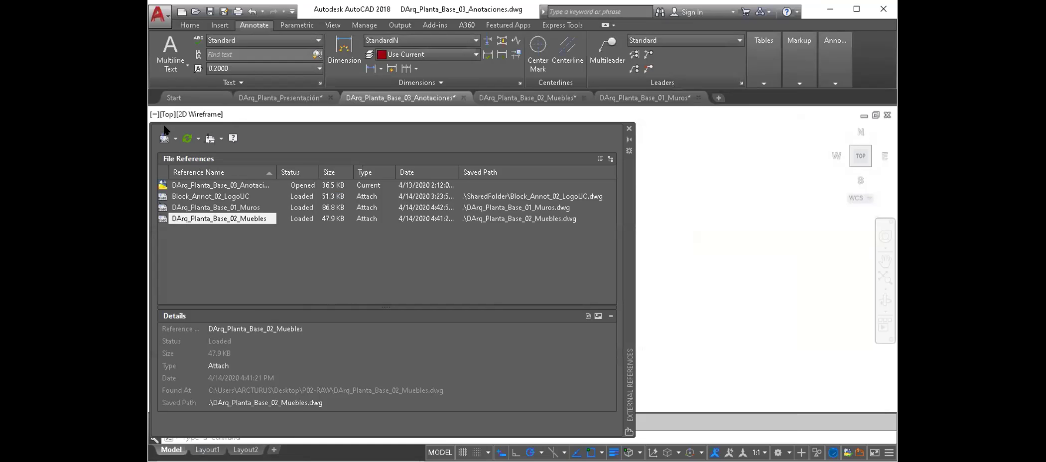
pyautogui.click(629, 129)
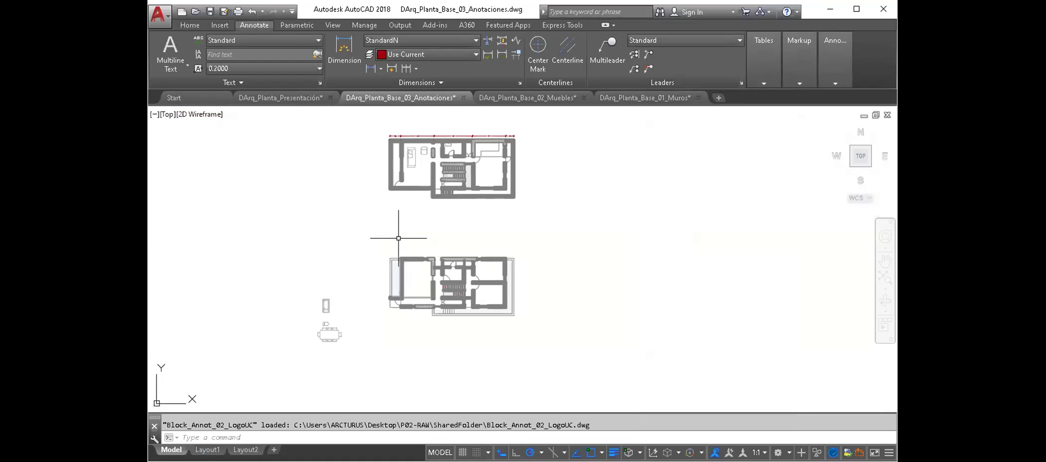
# Move the red UC logo xref below the floor plan beside the dining table.
pyautogui.moveTo(227, 356); pyautogui.dragTo(287, 280, button='middle')
pyautogui.moveTo(223, 363); pyautogui.dragTo(240, 294, button='middle')
pyautogui.click(272, 333)
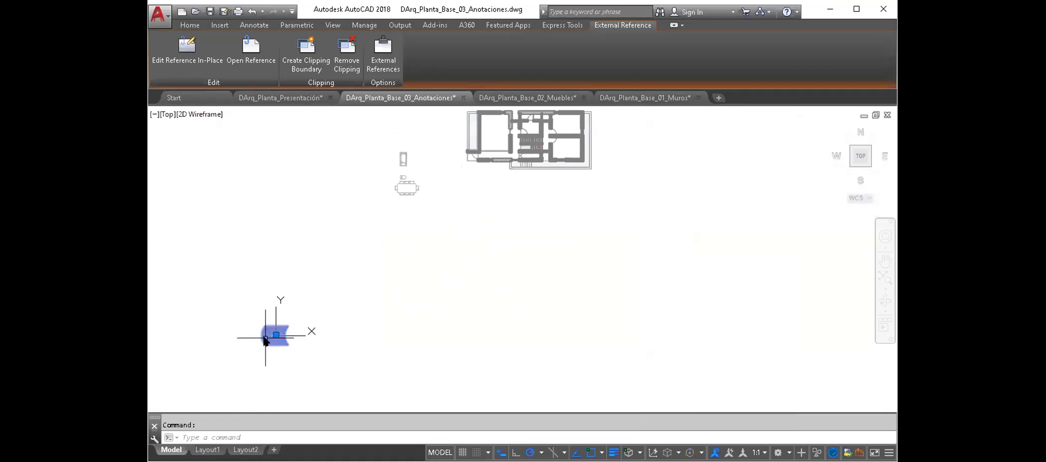
pyautogui.write('m')
pyautogui.press('Return')
pyautogui.click(264, 341)
pyautogui.scroll(3, 379, 287)
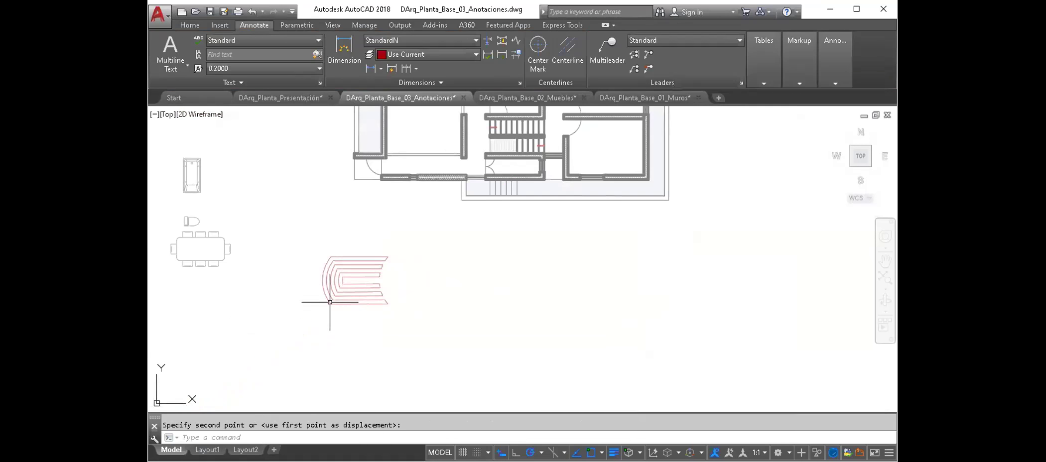
pyautogui.moveTo(381, 282); pyautogui.dragTo(390, 307, button='middle')
pyautogui.click(390, 307)
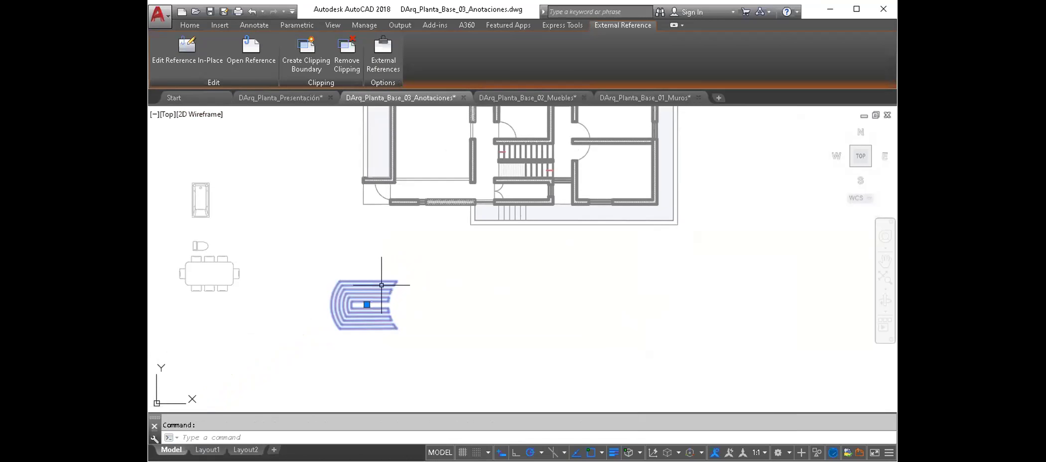
pyautogui.press('Escape')
# Reselect the logo to check its position, then clear the selection.
pyautogui.click(382, 285)
pyautogui.scroll(-4, 376, 285)
pyautogui.press('Escape')
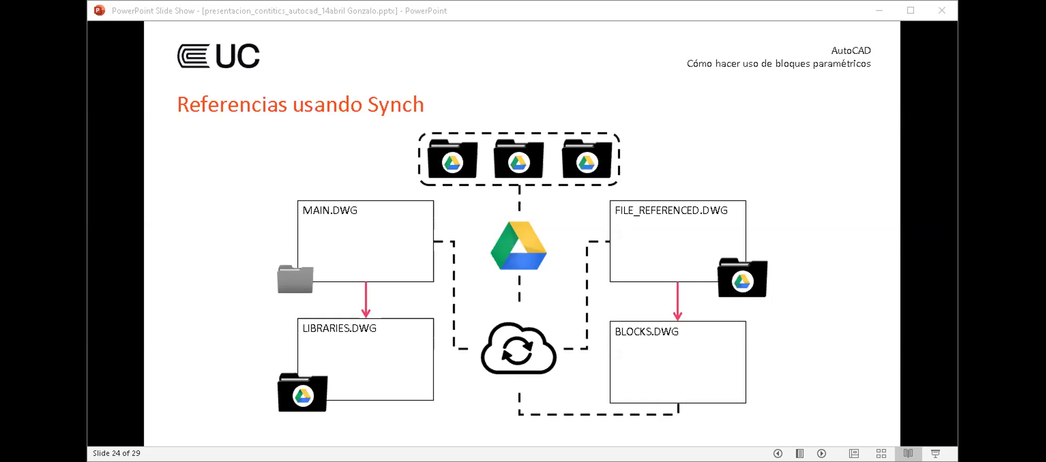
# Advance the slide show past QUICK DEMO and ¡Muchas gracias! to slide 27, Rueda de preguntas.
pyautogui.click(403, 284)
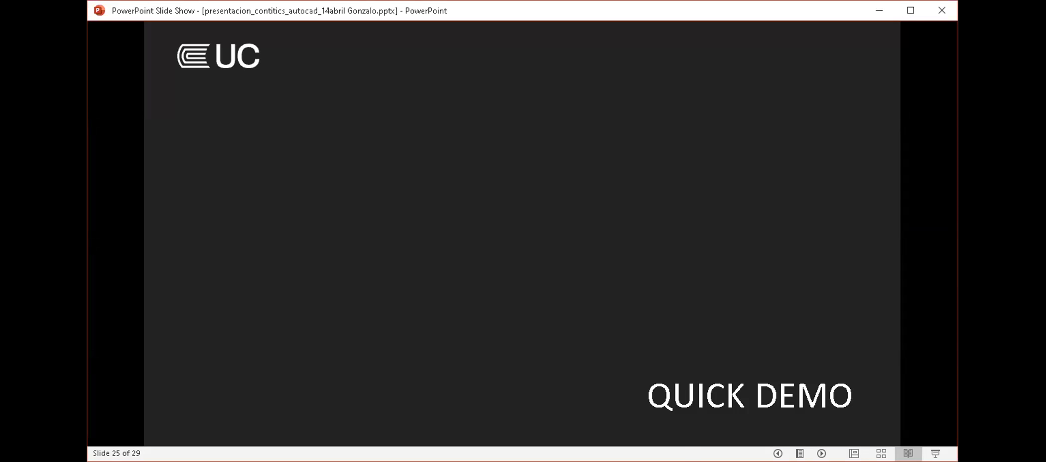
pyautogui.press('Right')
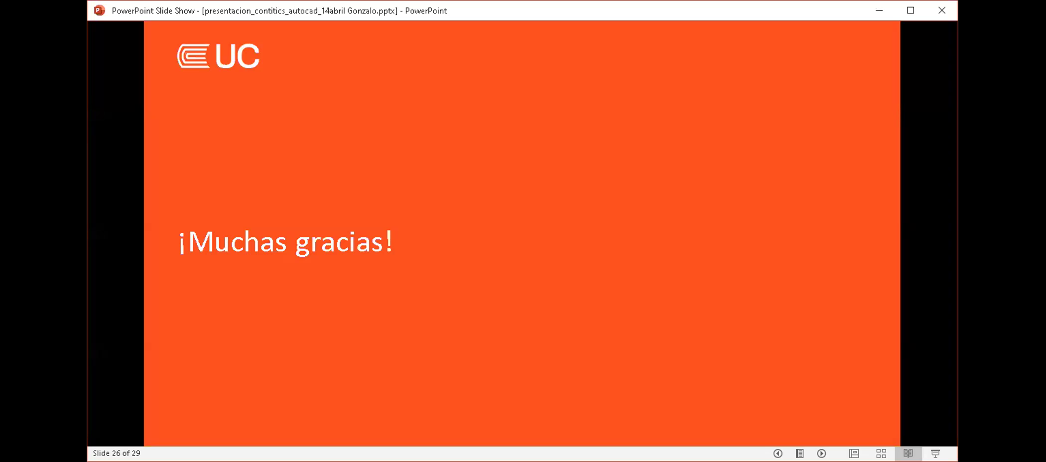
pyautogui.press('Right')
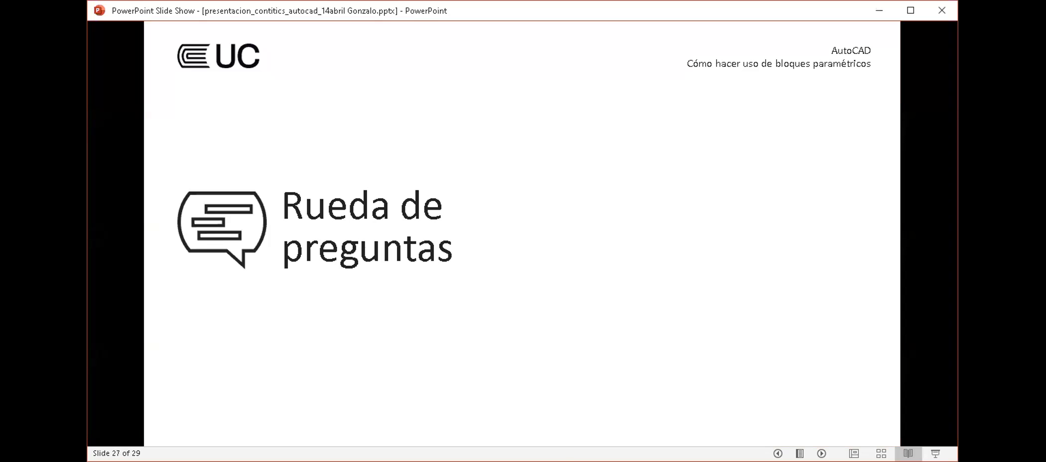